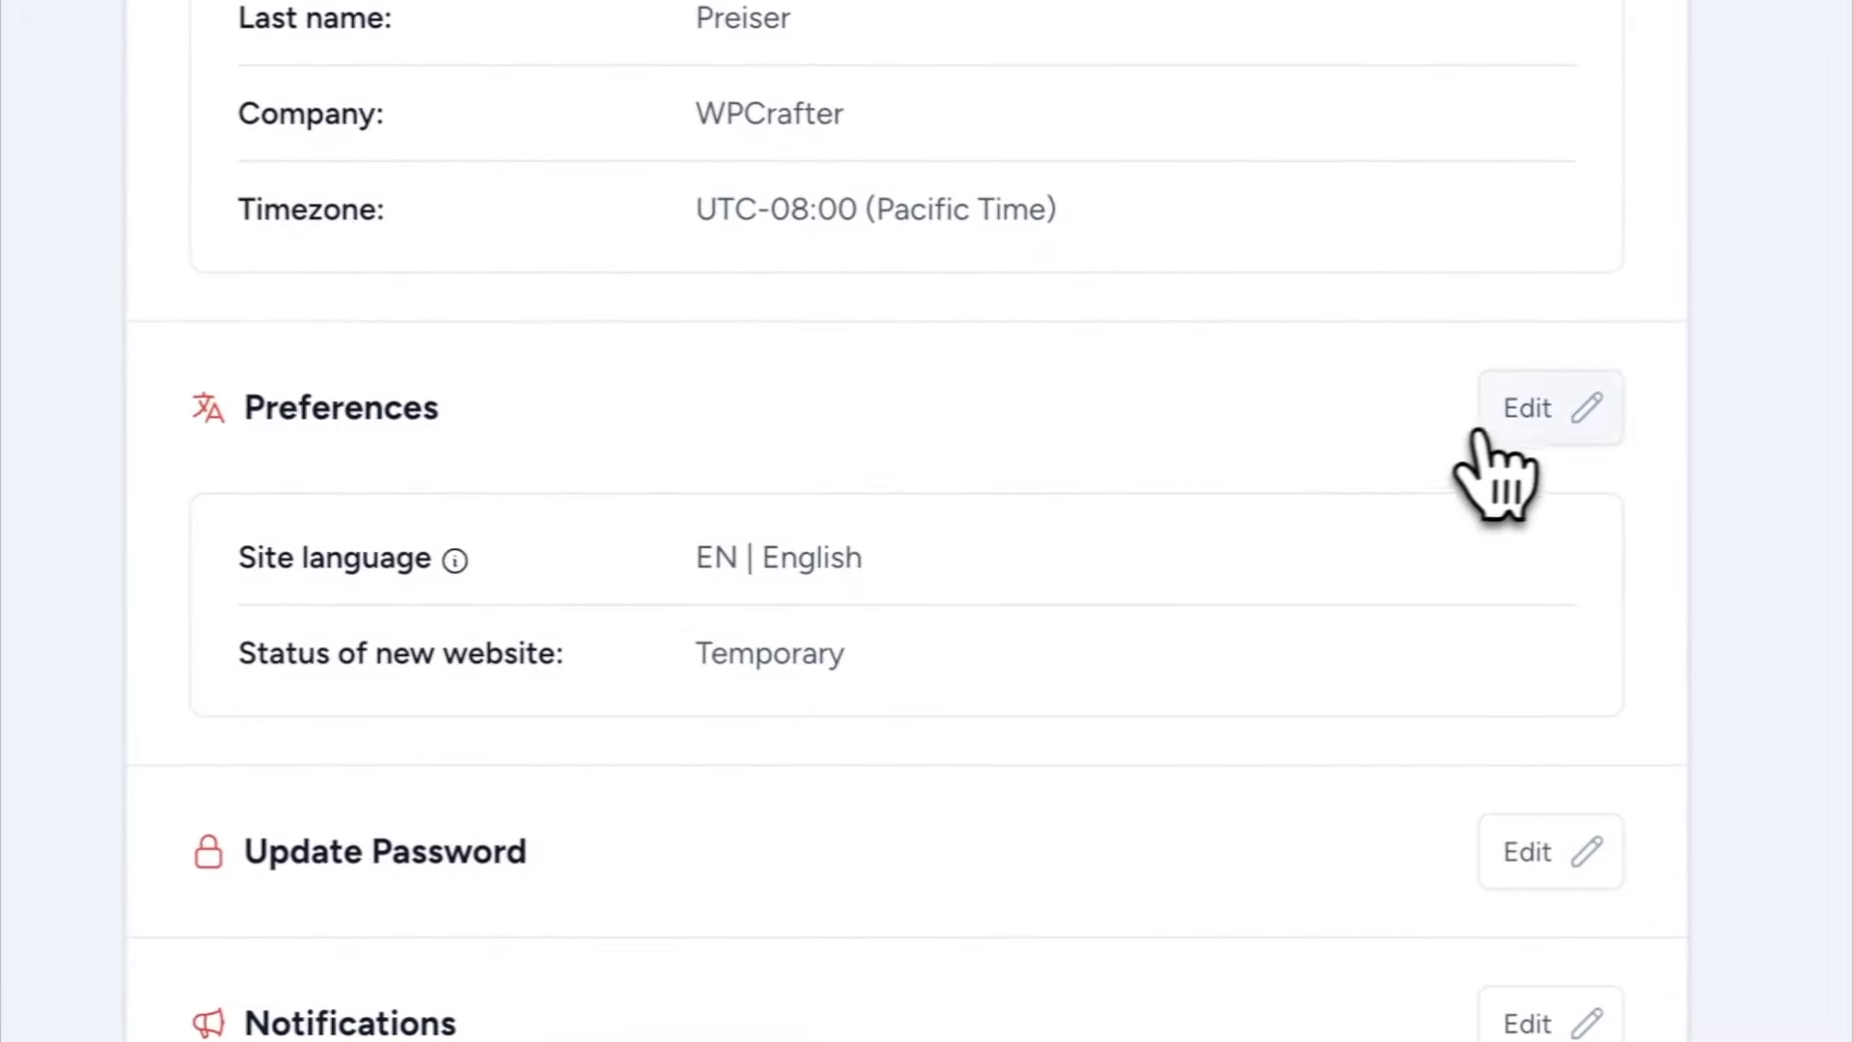
Step: Review the new-website status options in the profile preferences without saving, and view the email notification settings
{"action": "left_click", "coordinate": [1511, 410]}
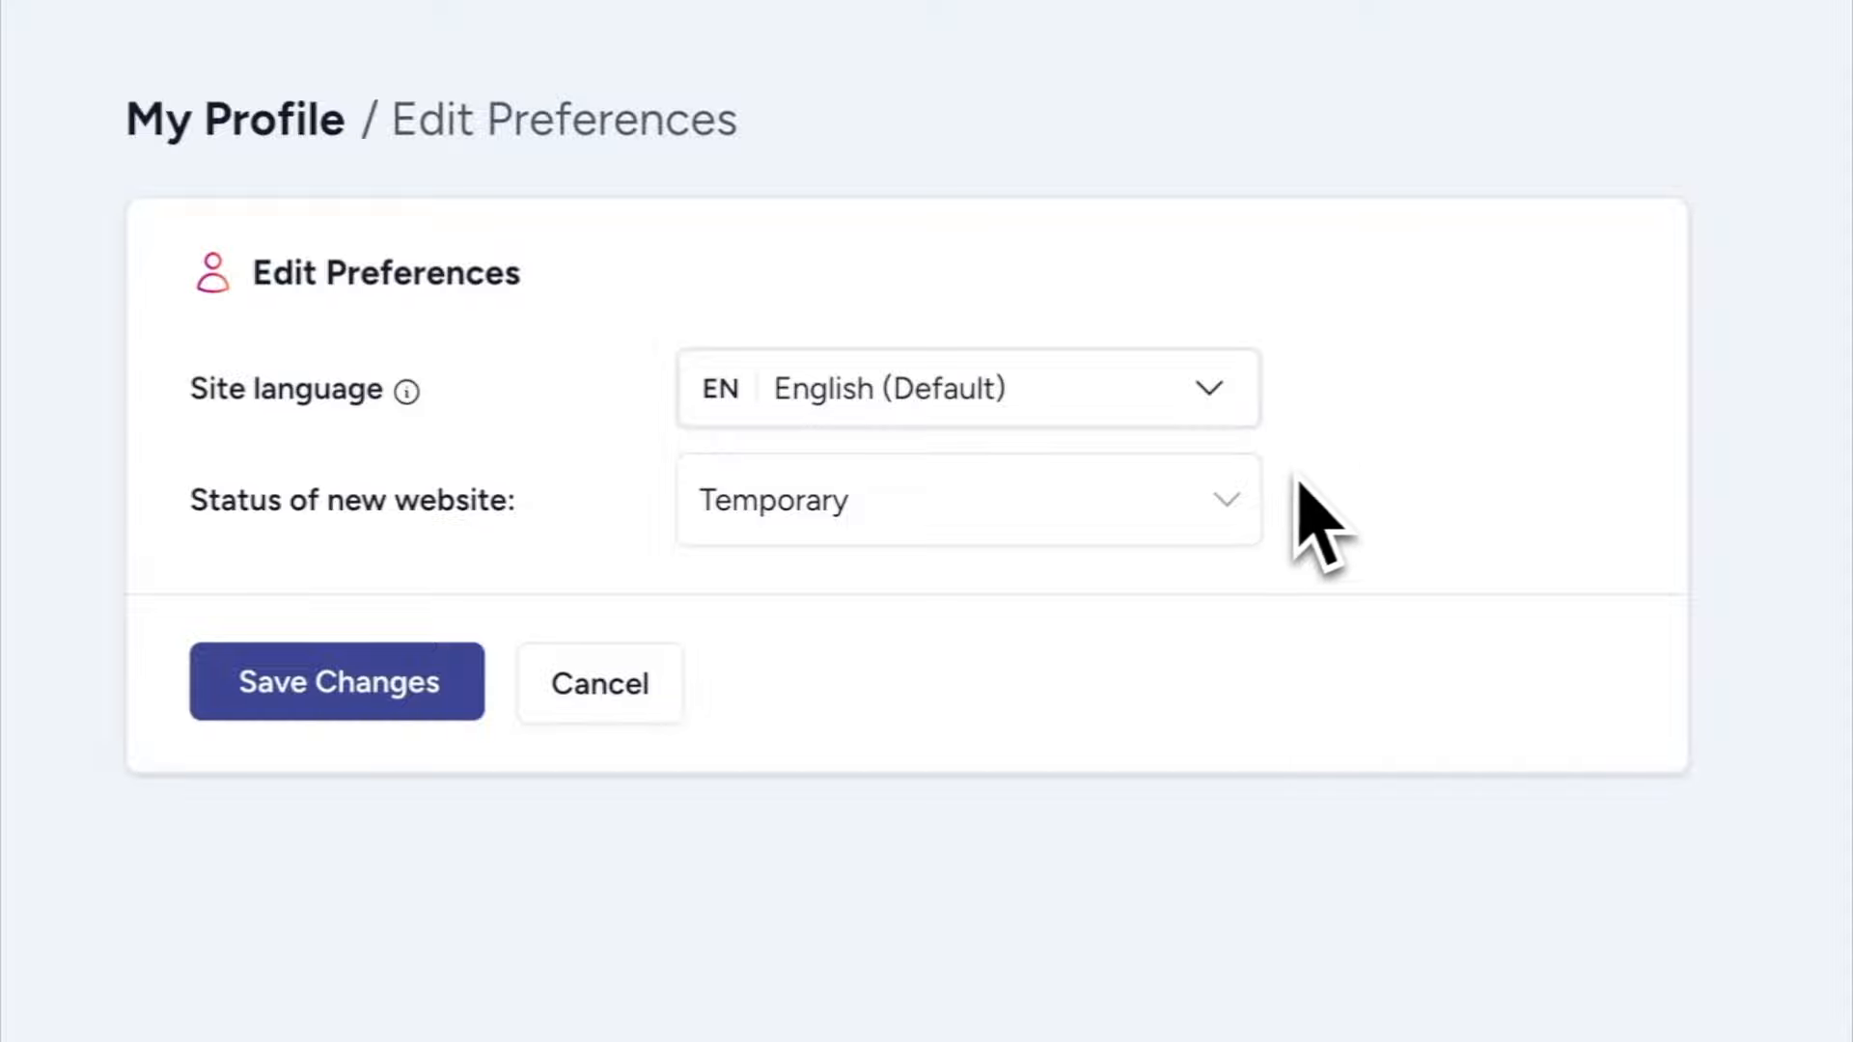
{"action": "left_click", "coordinate": [1234, 508]}
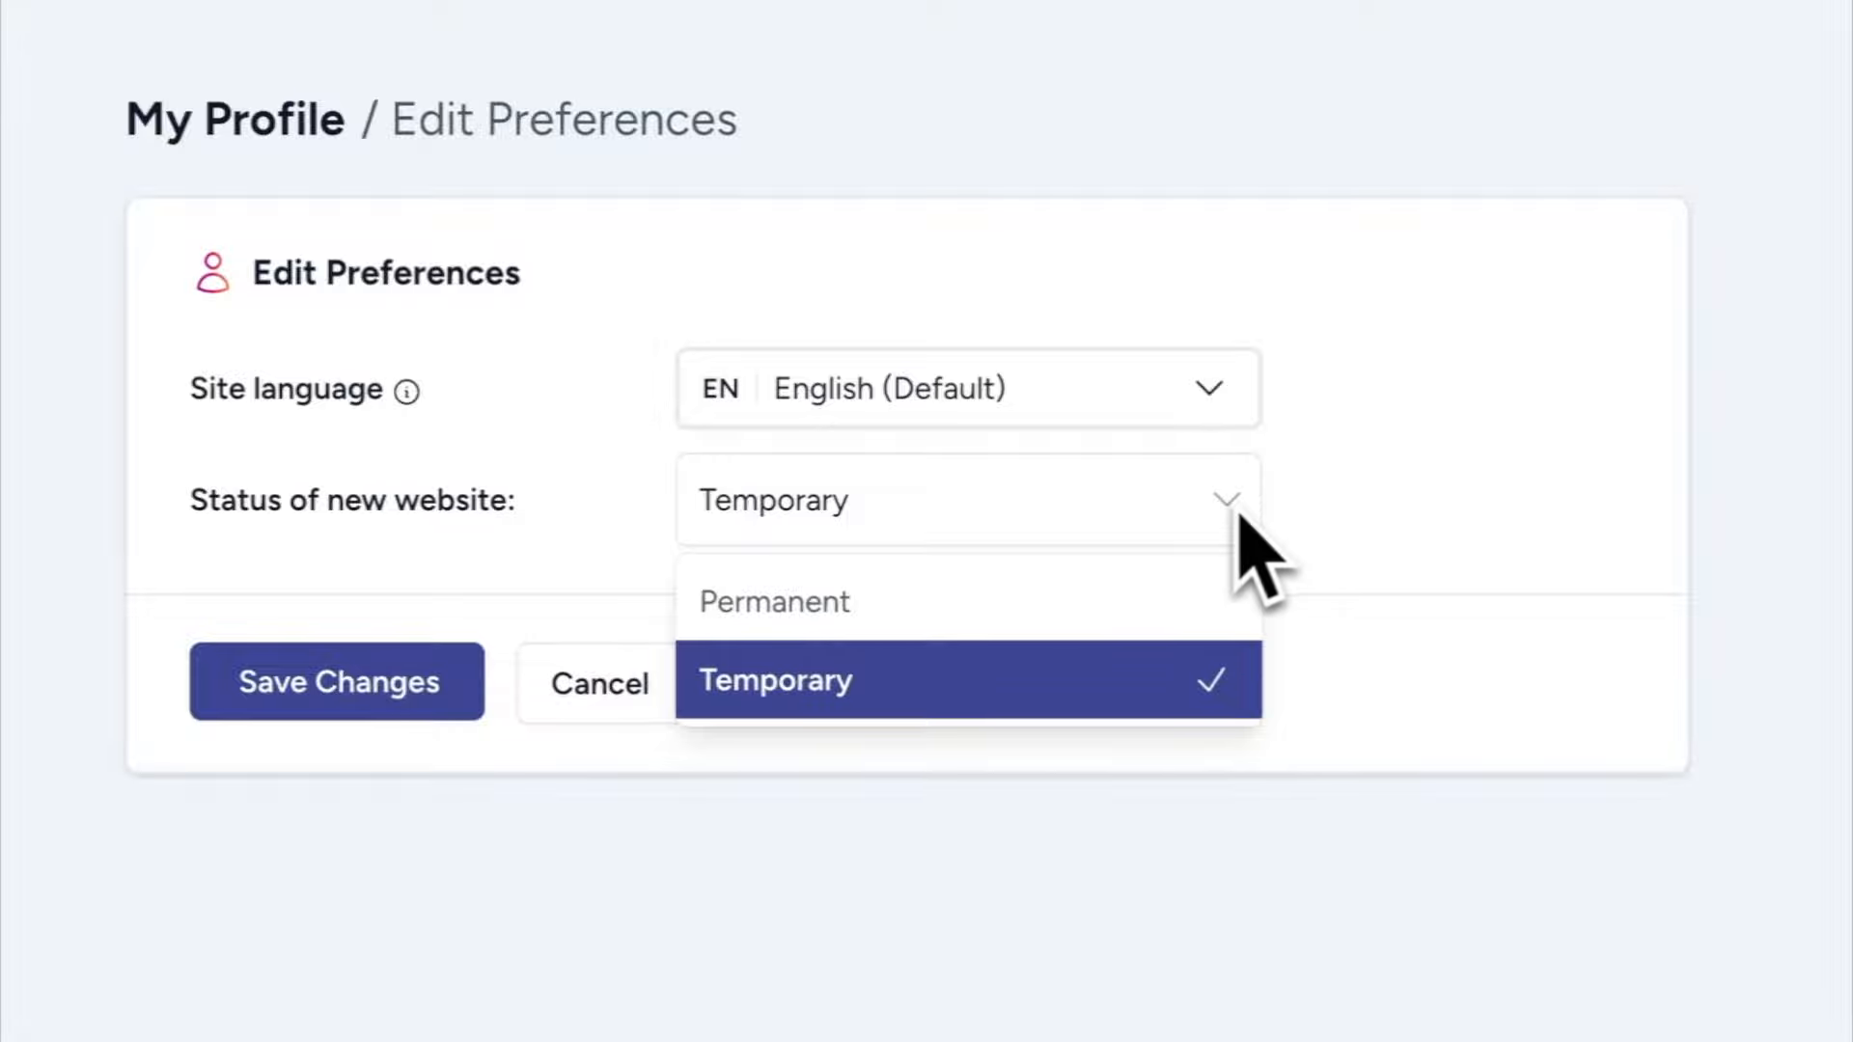
{"action": "left_click", "coordinate": [1319, 509]}
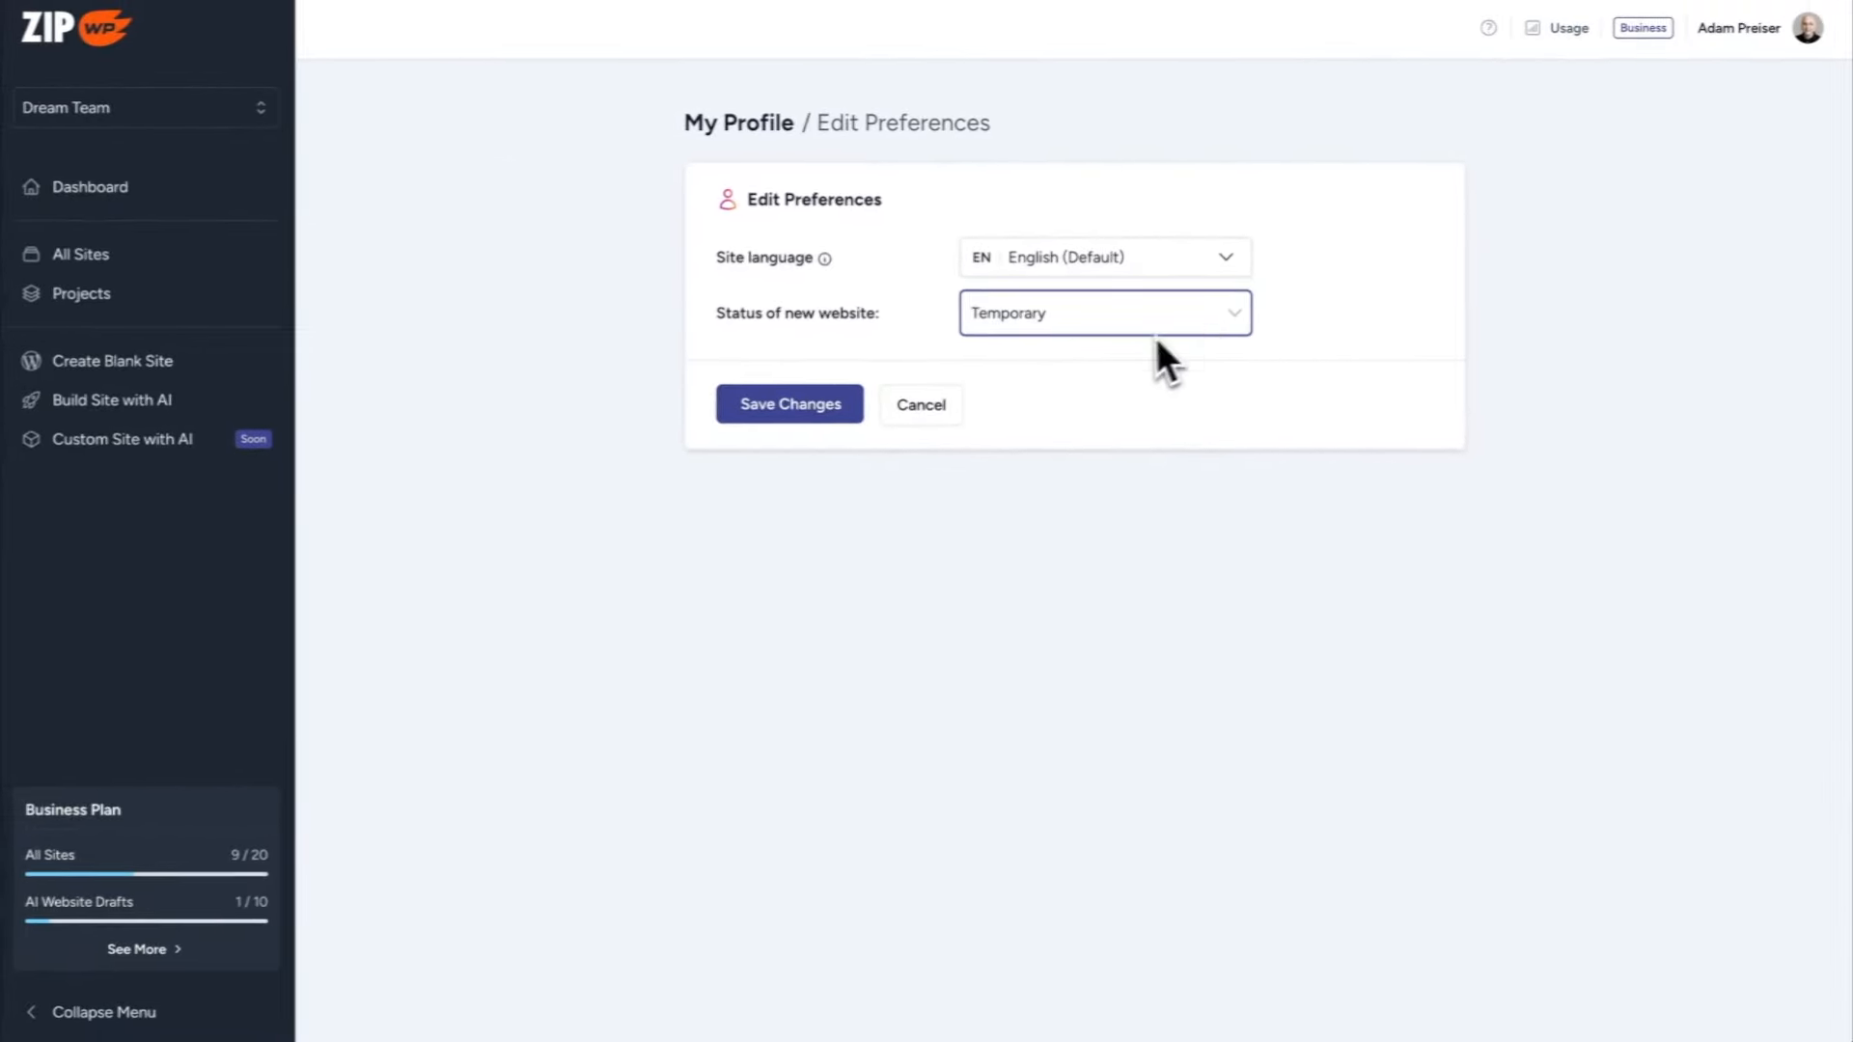
{"action": "left_click", "coordinate": [927, 406]}
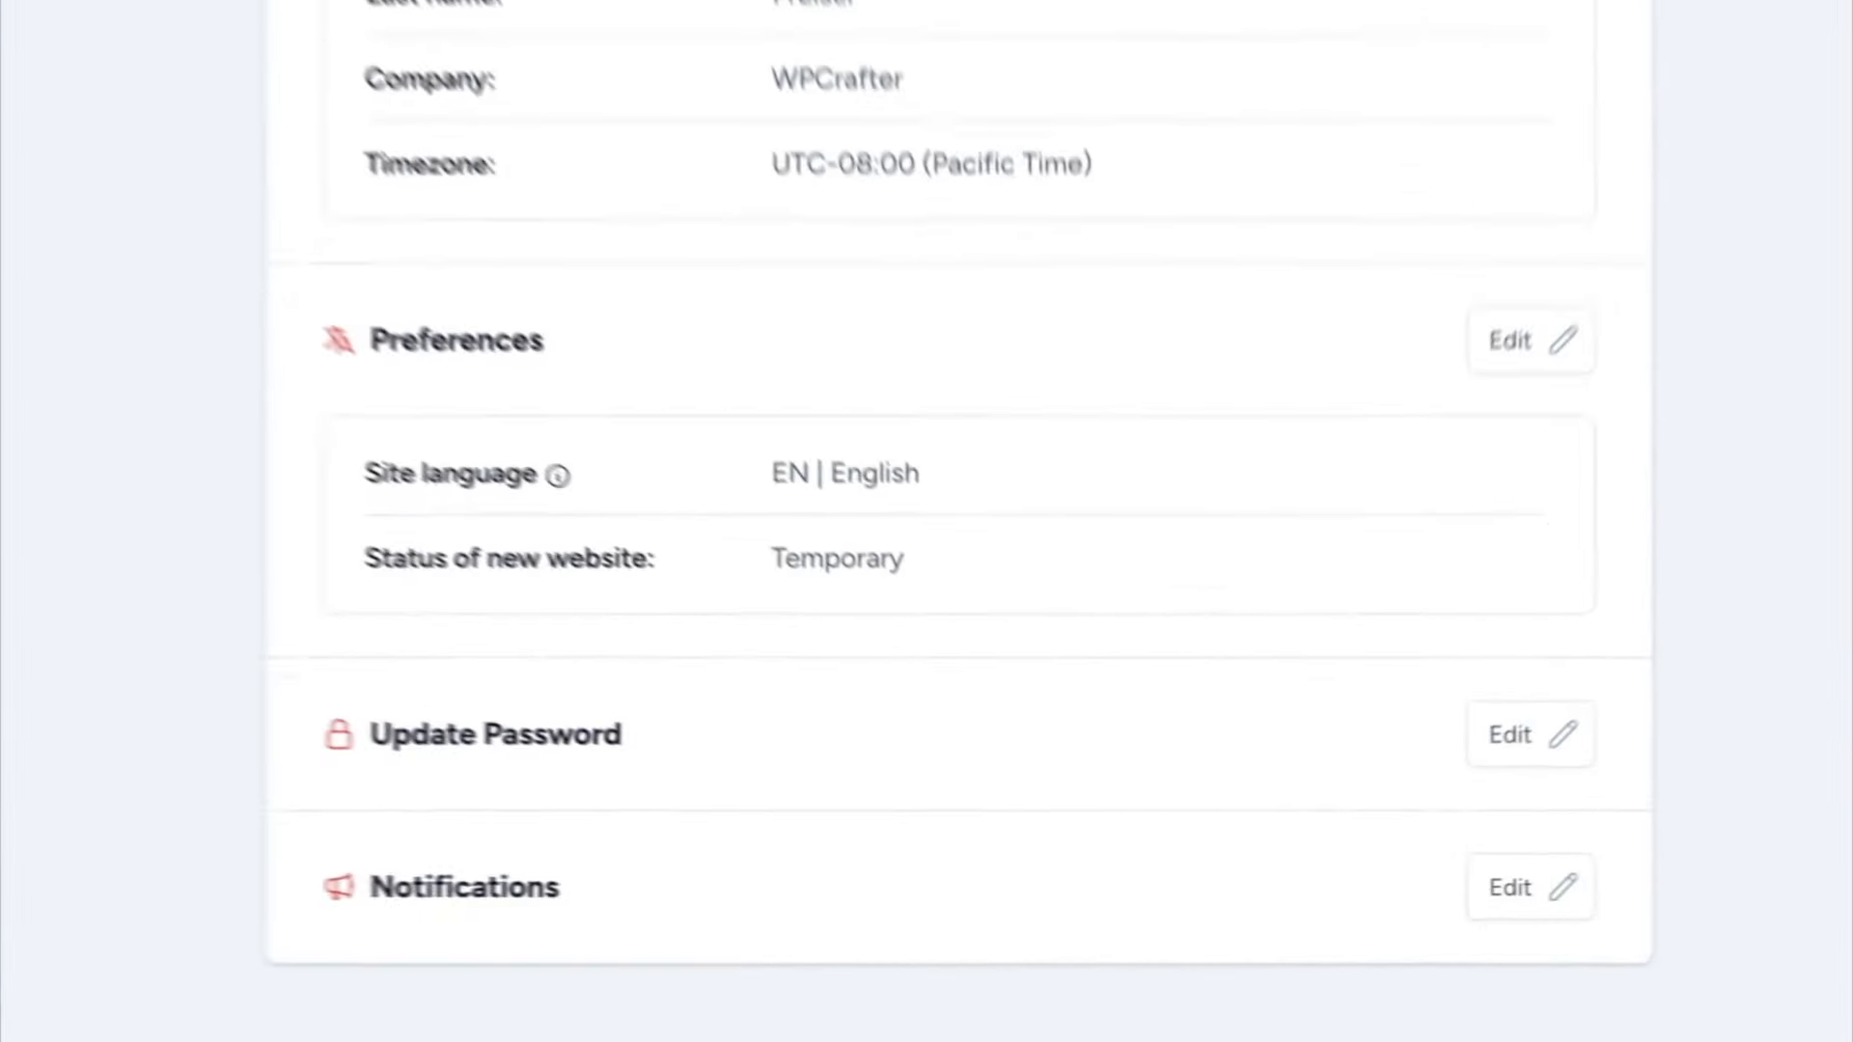
{"action": "left_click", "coordinate": [1554, 873]}
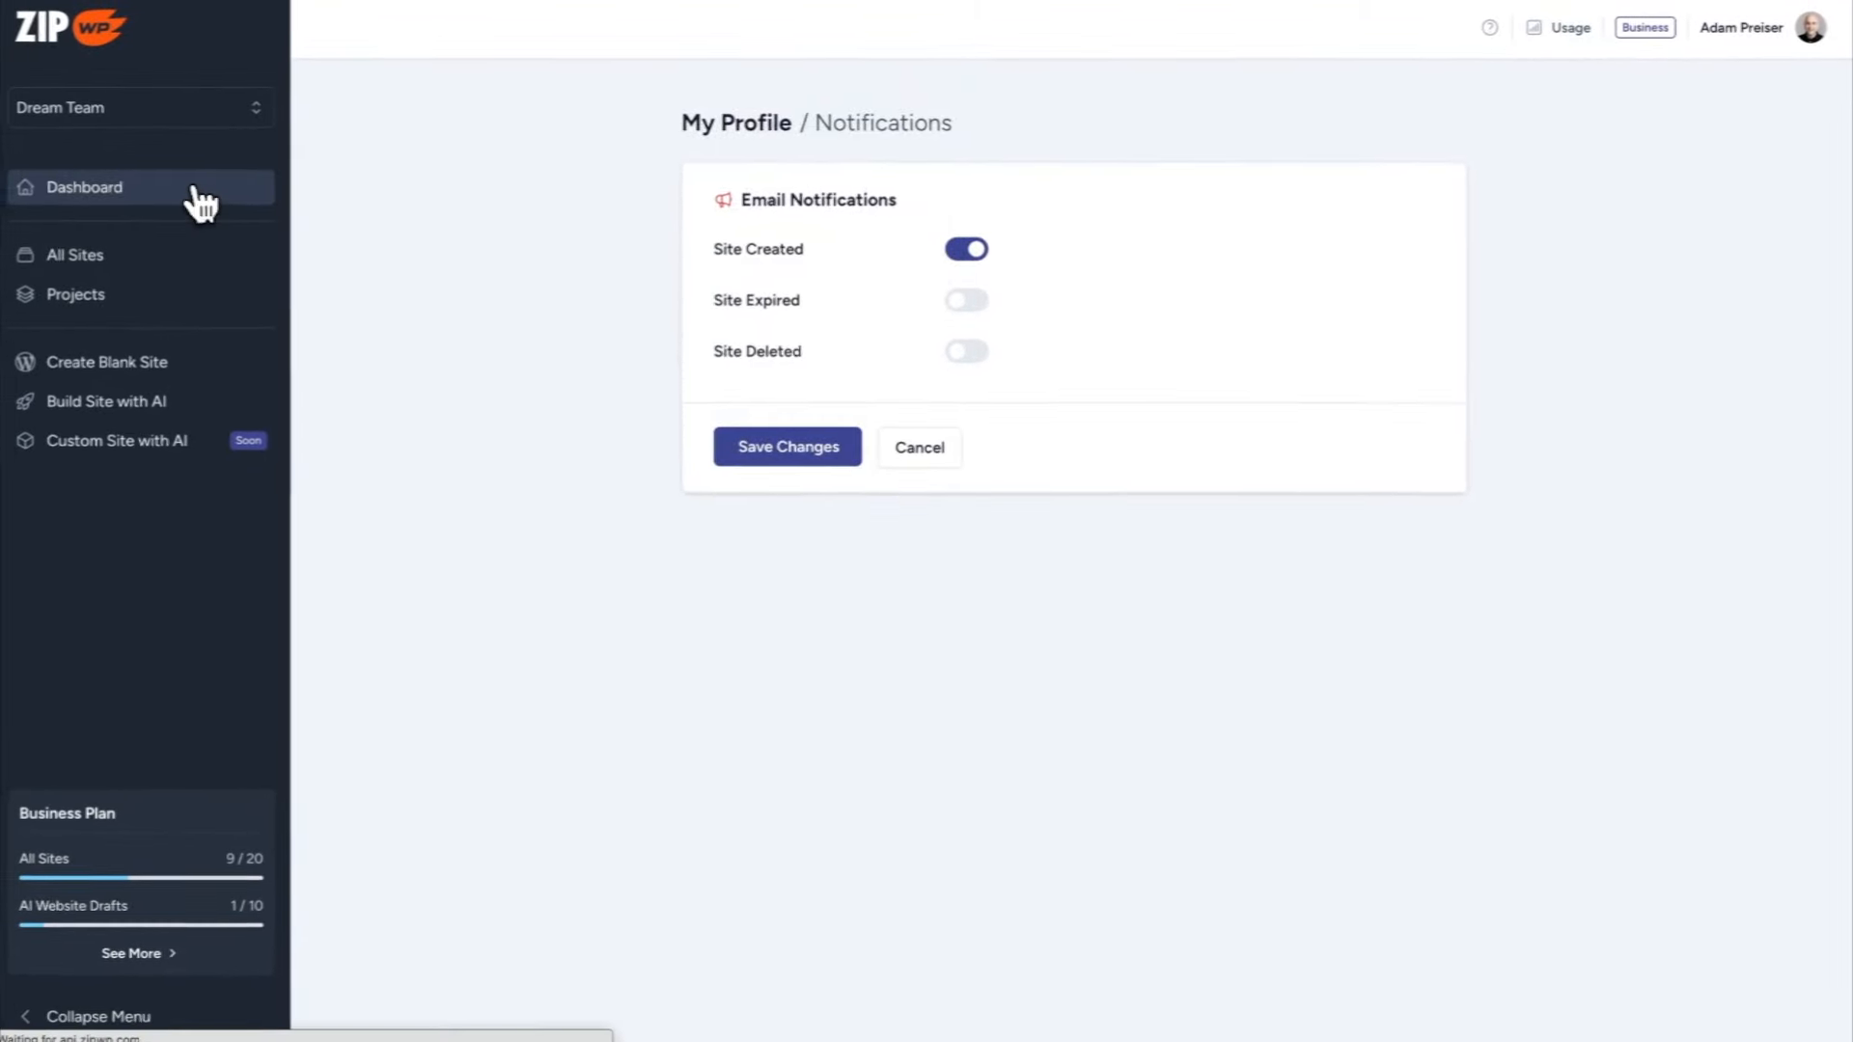
Step: Return to the dashboard and open the management page of the Dream Team organization
{"action": "left_click", "coordinate": [199, 195]}
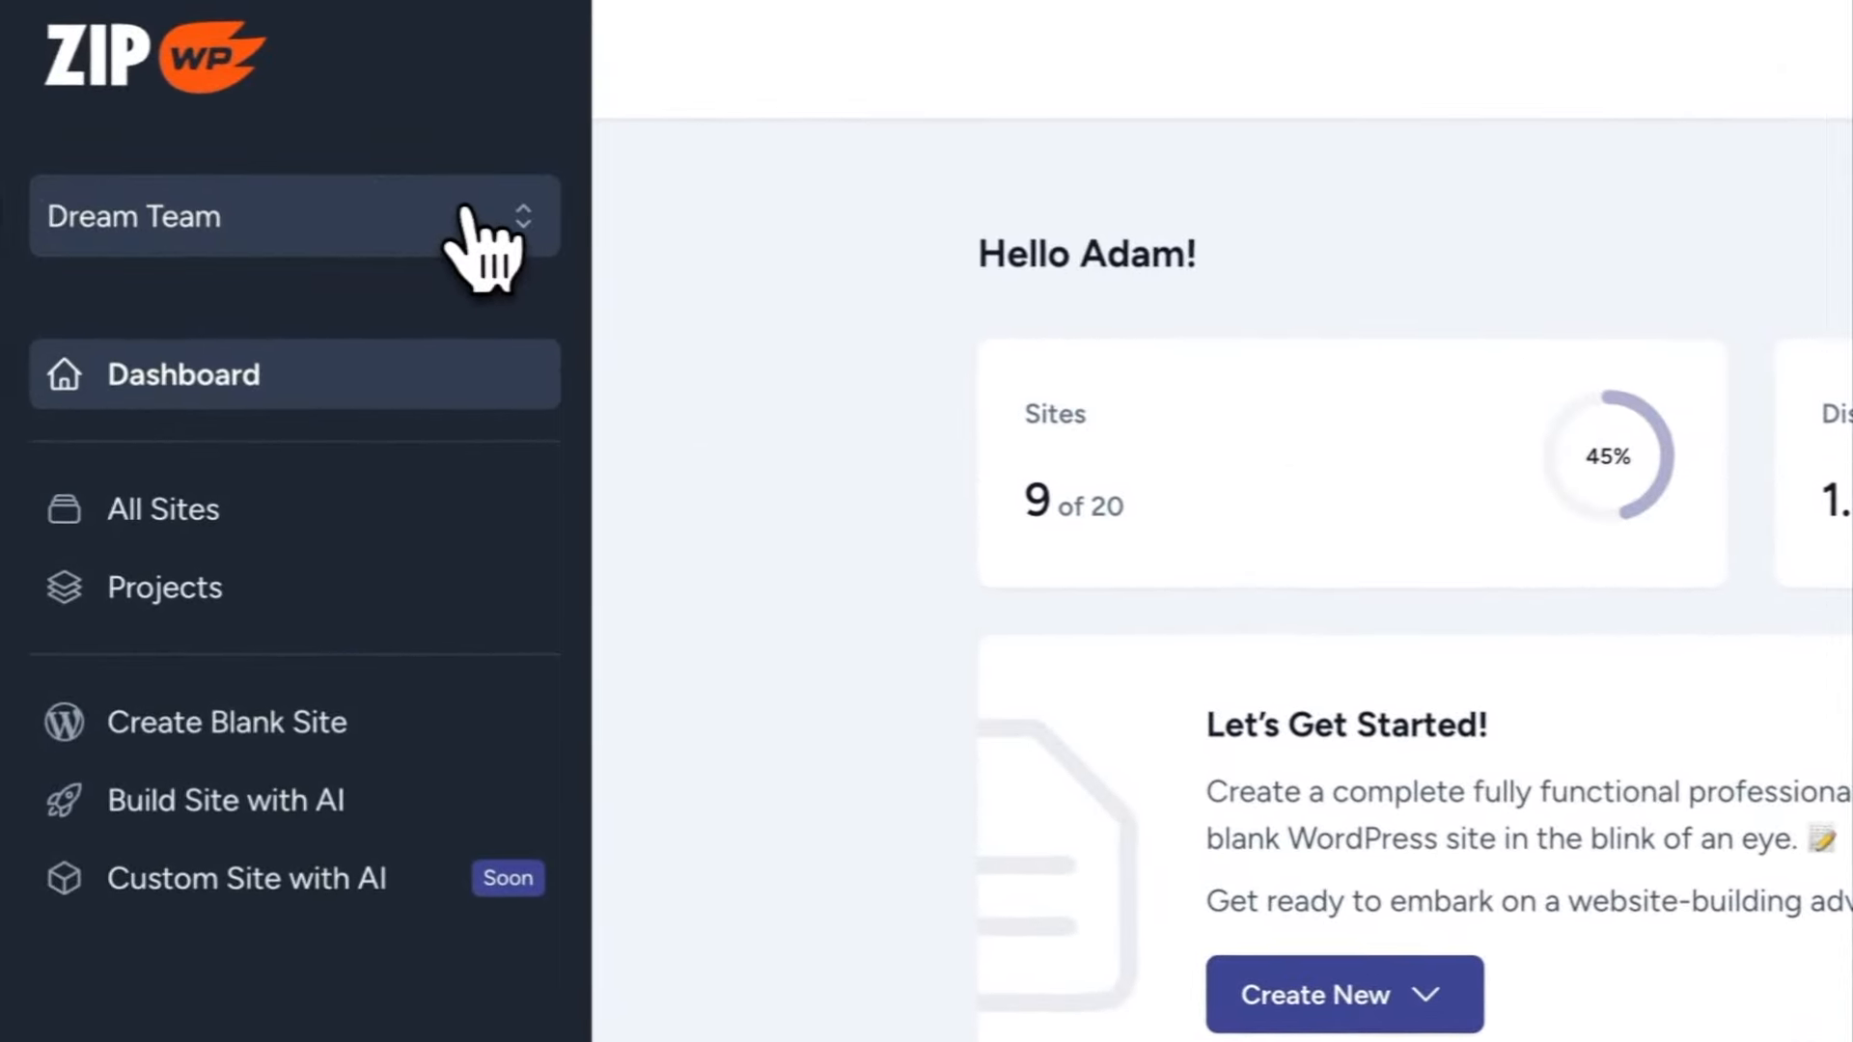
{"action": "left_click", "coordinate": [466, 211]}
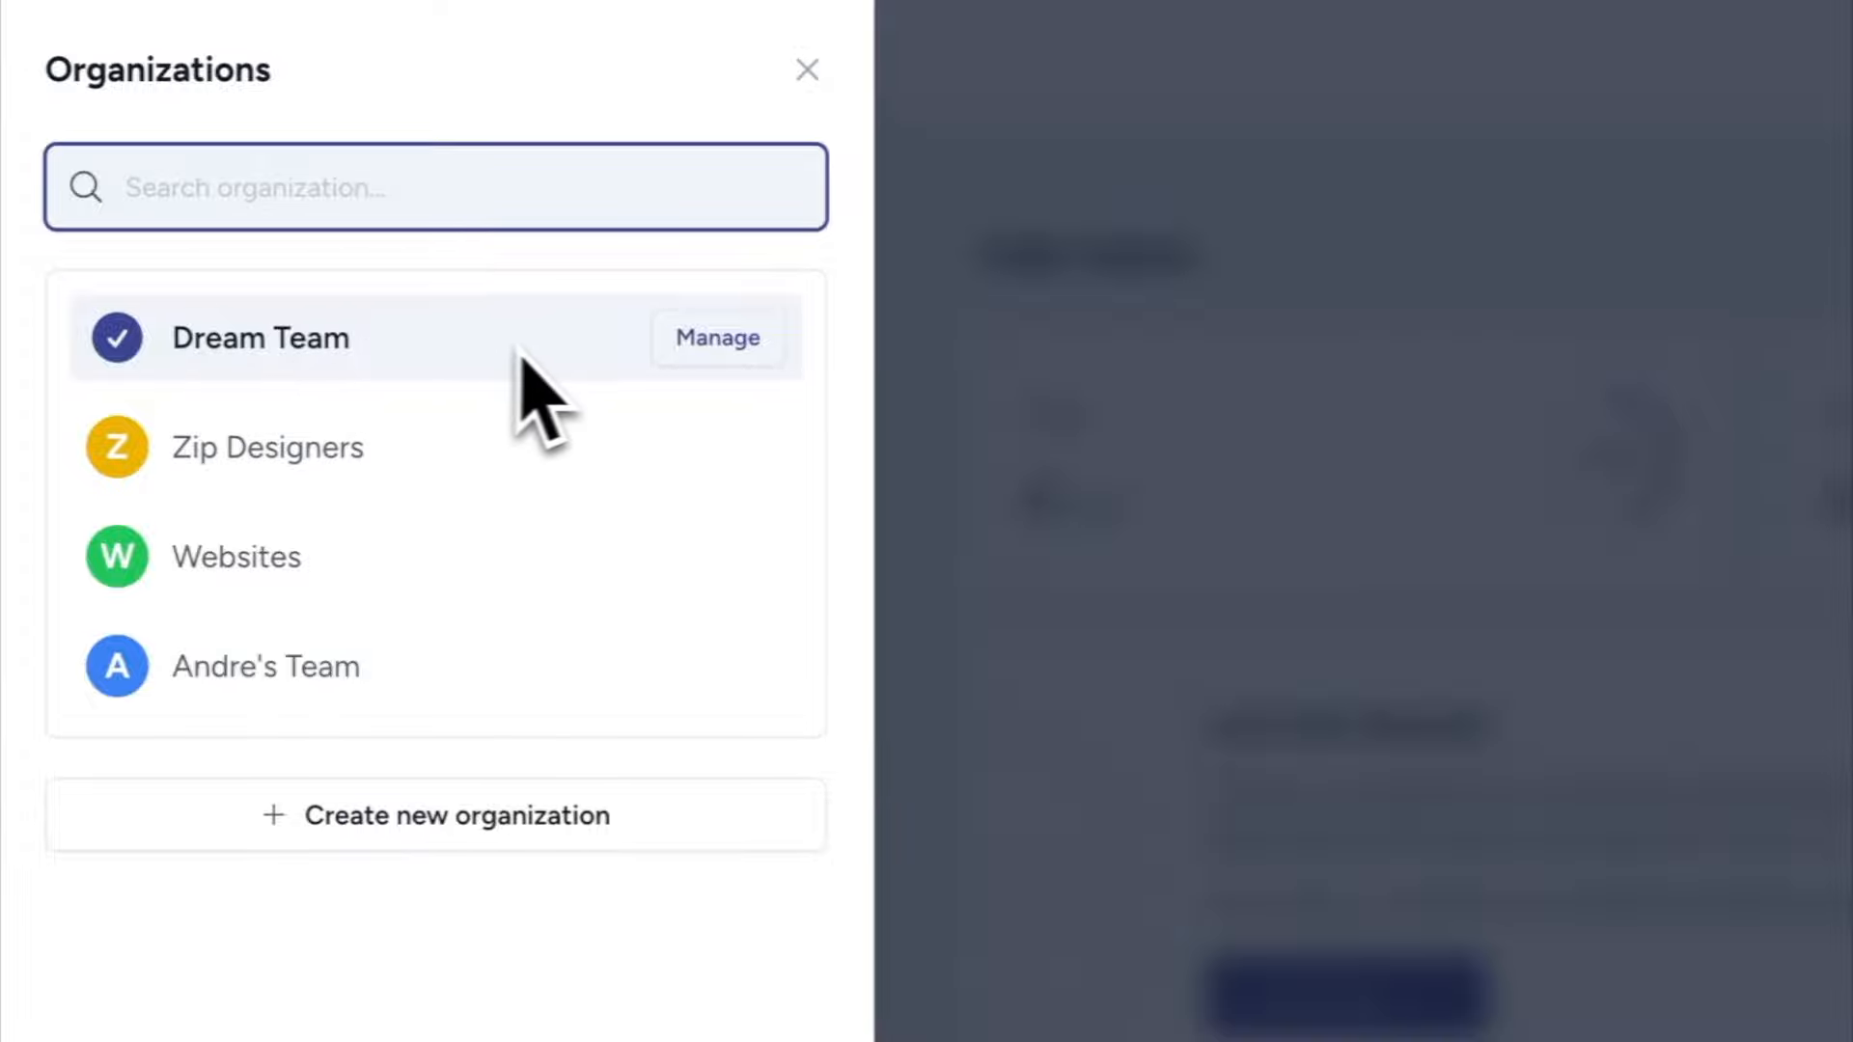
{"action": "left_click", "coordinate": [721, 350]}
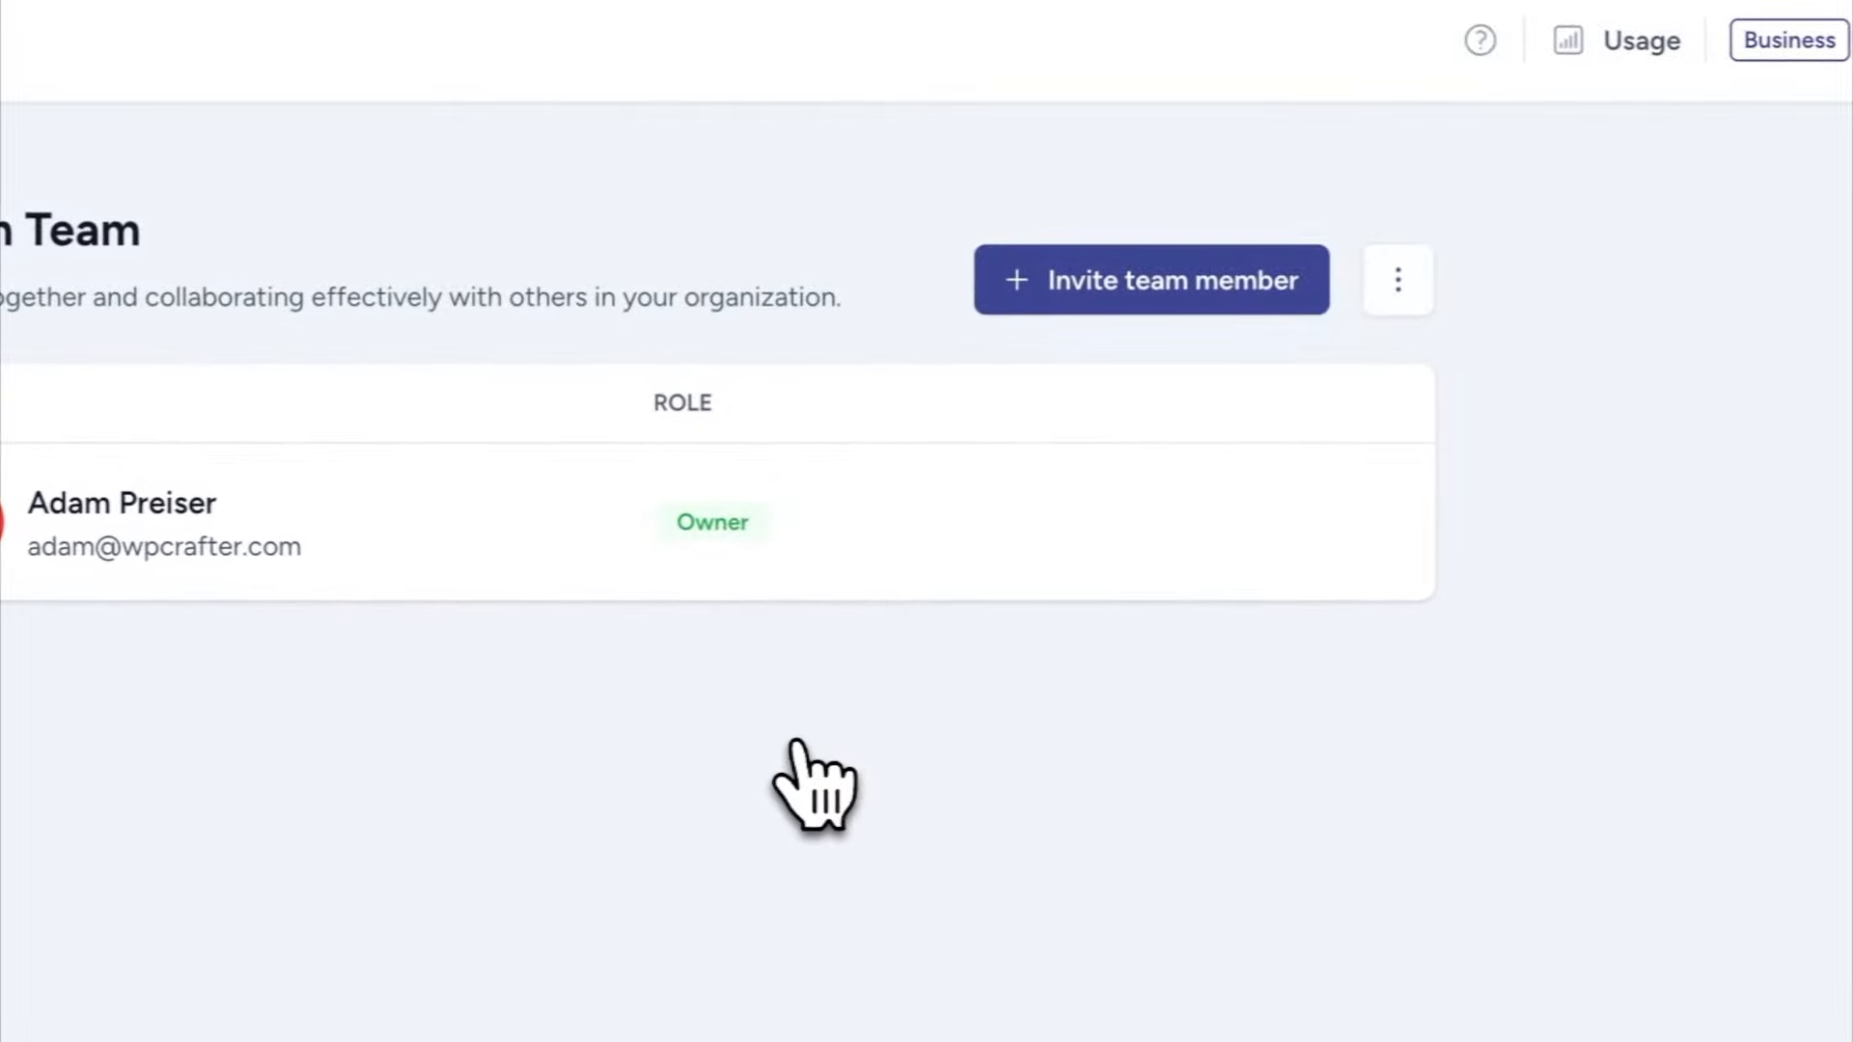
Step: Review the role options for inviting a team member, and leave the invitation unsent
{"action": "left_click", "coordinate": [1067, 311]}
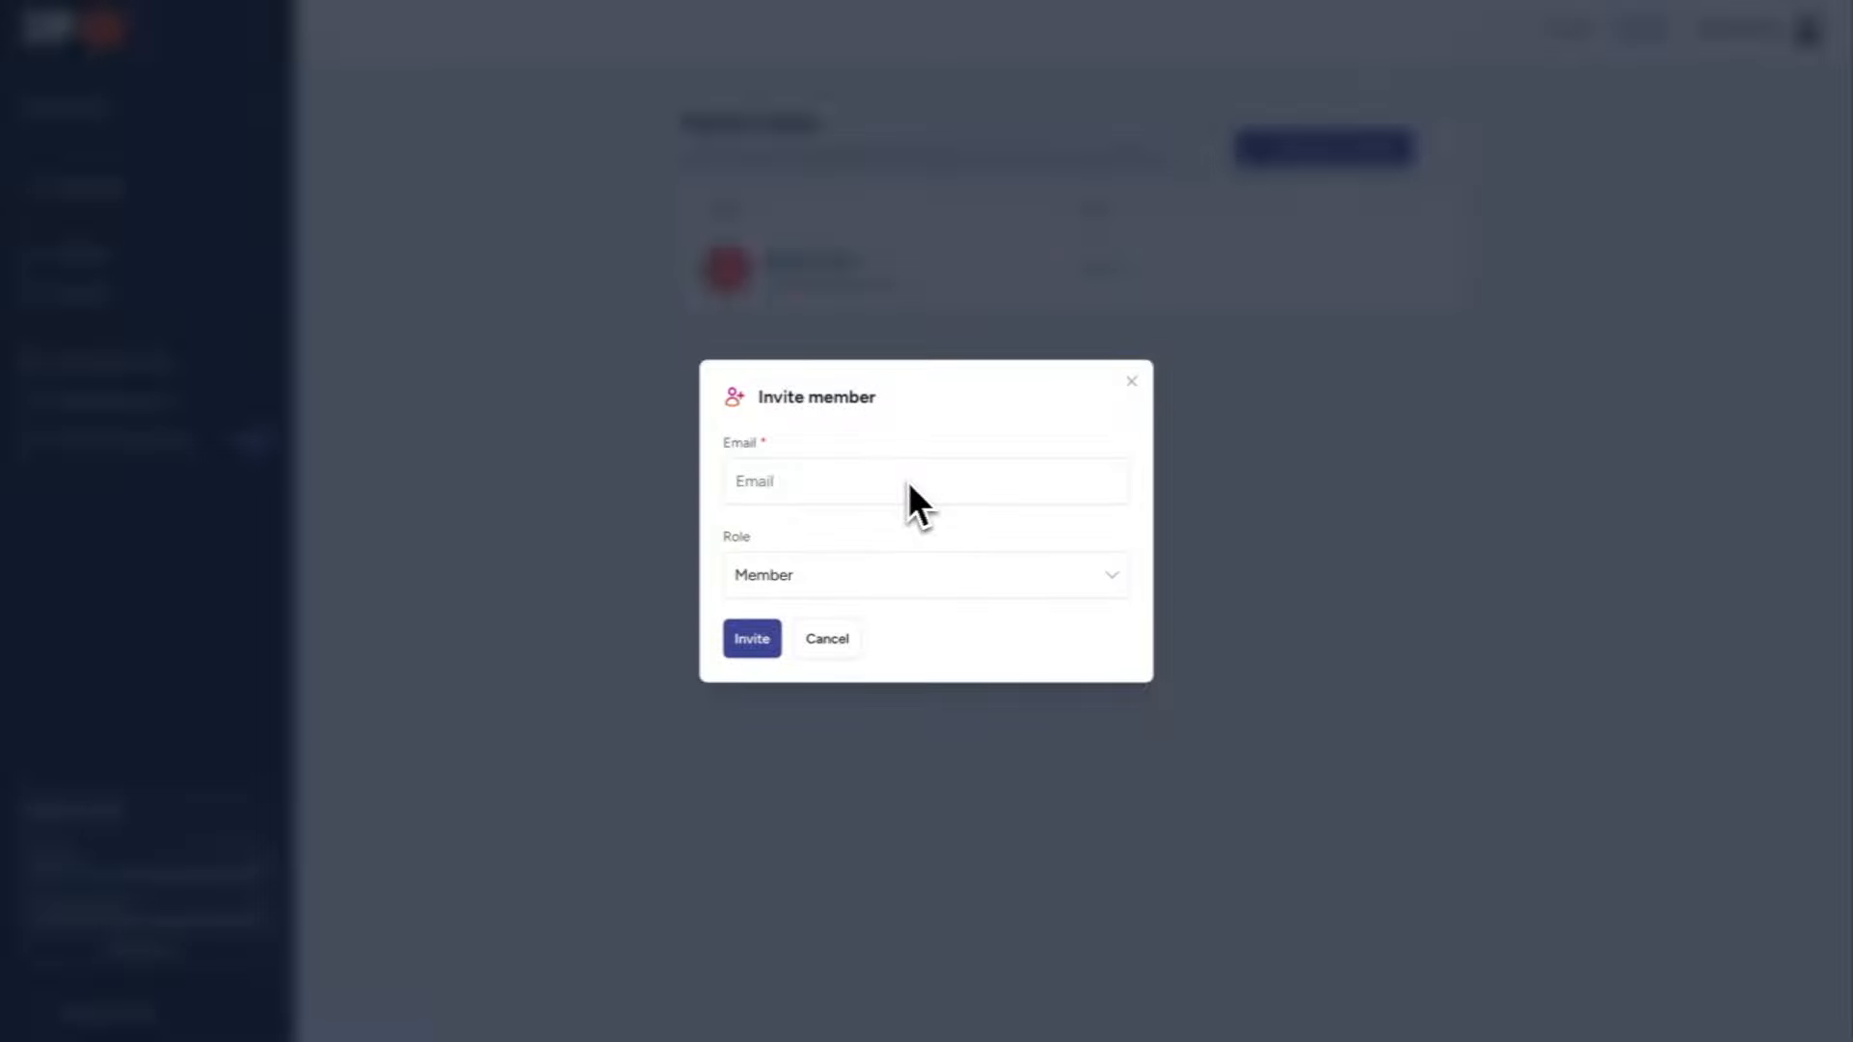
{"action": "left_click", "coordinate": [947, 575]}
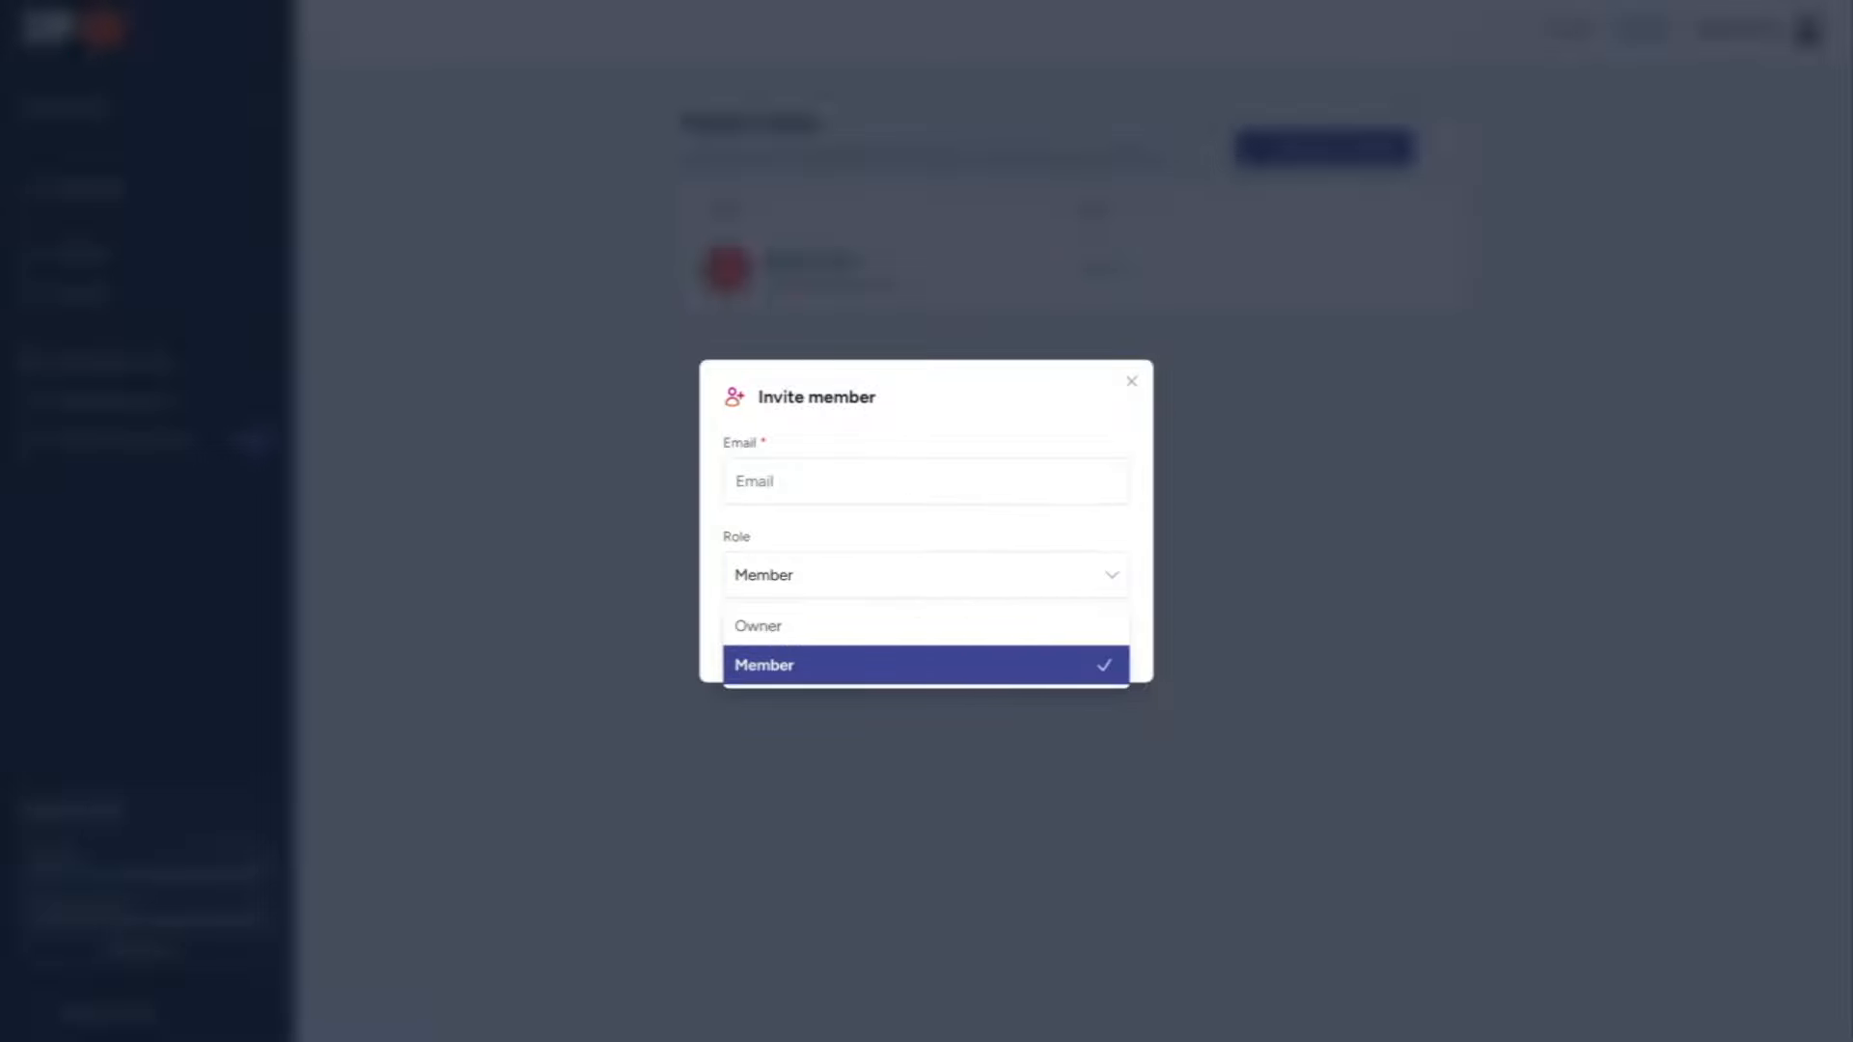
{"action": "left_click", "coordinate": [947, 571]}
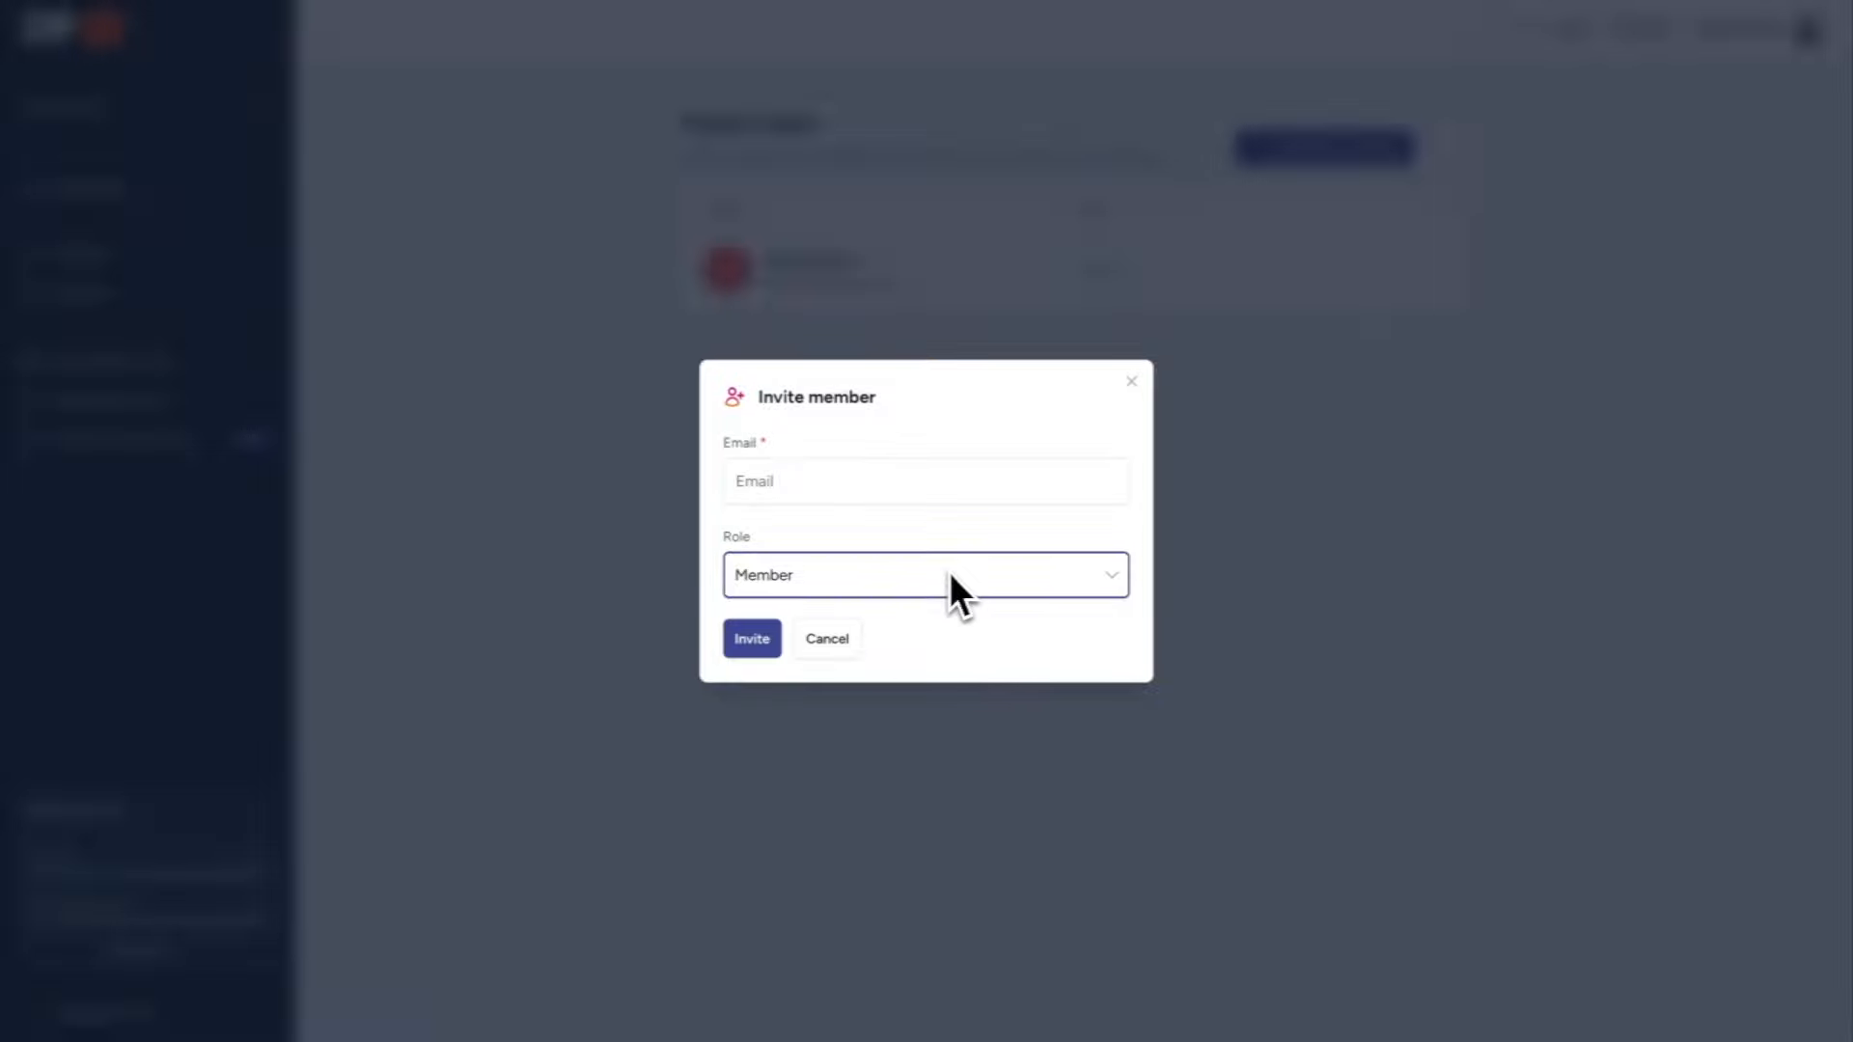
{"action": "left_click", "coordinate": [862, 639]}
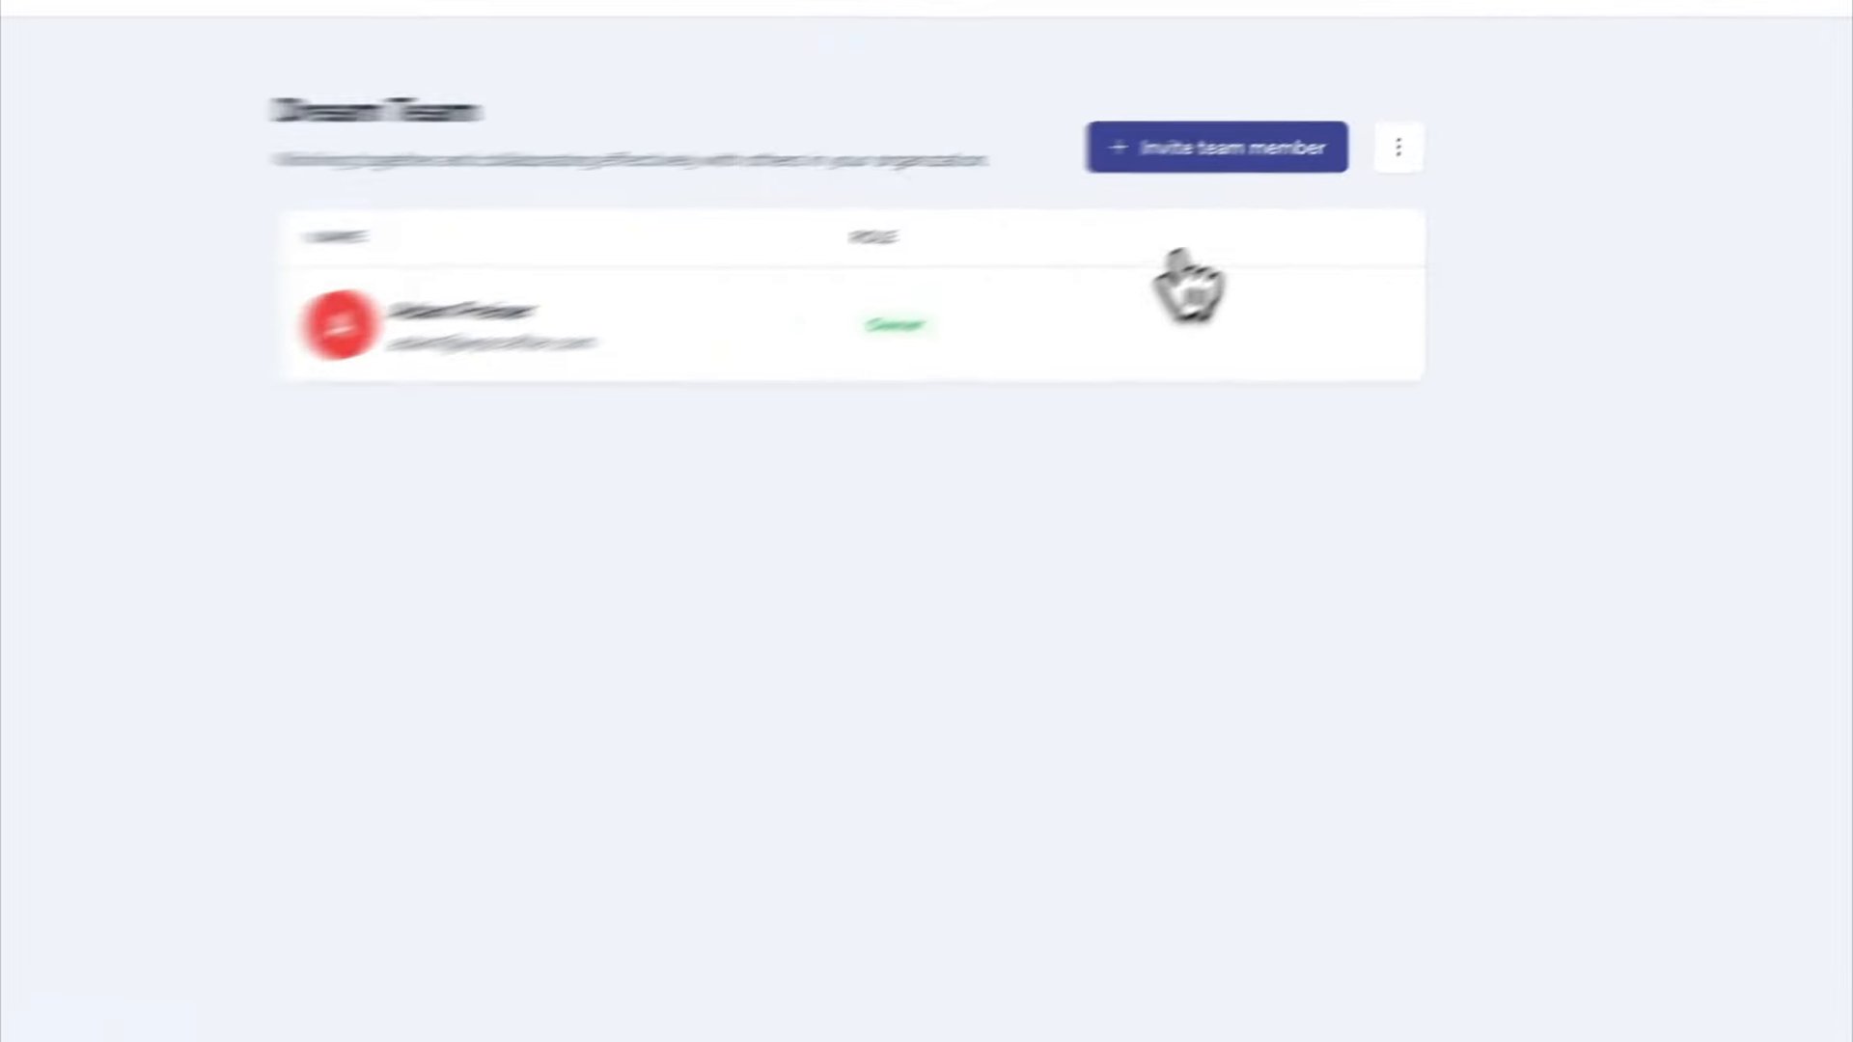
Step: View the form for editing the organization name without changing it, and open the organization's White Label Domain options
{"action": "left_click", "coordinate": [1341, 165]}
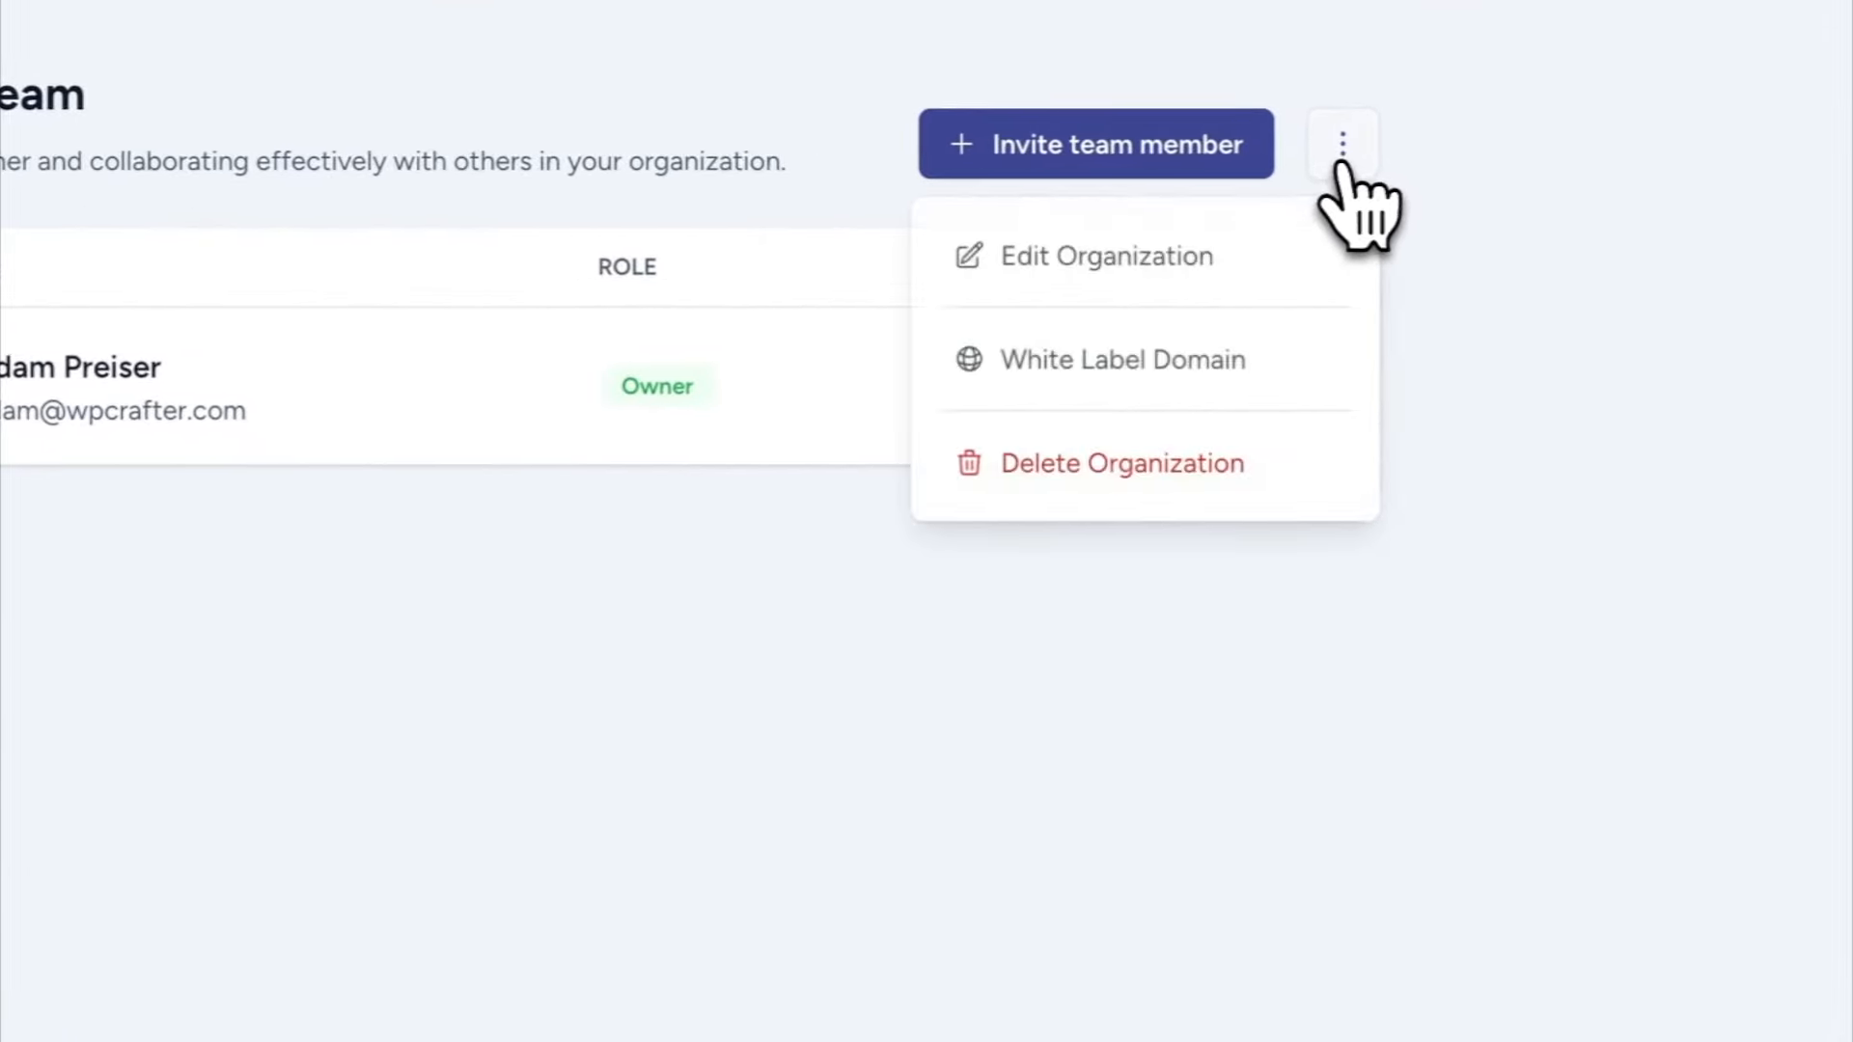
{"action": "left_click", "coordinate": [1222, 272]}
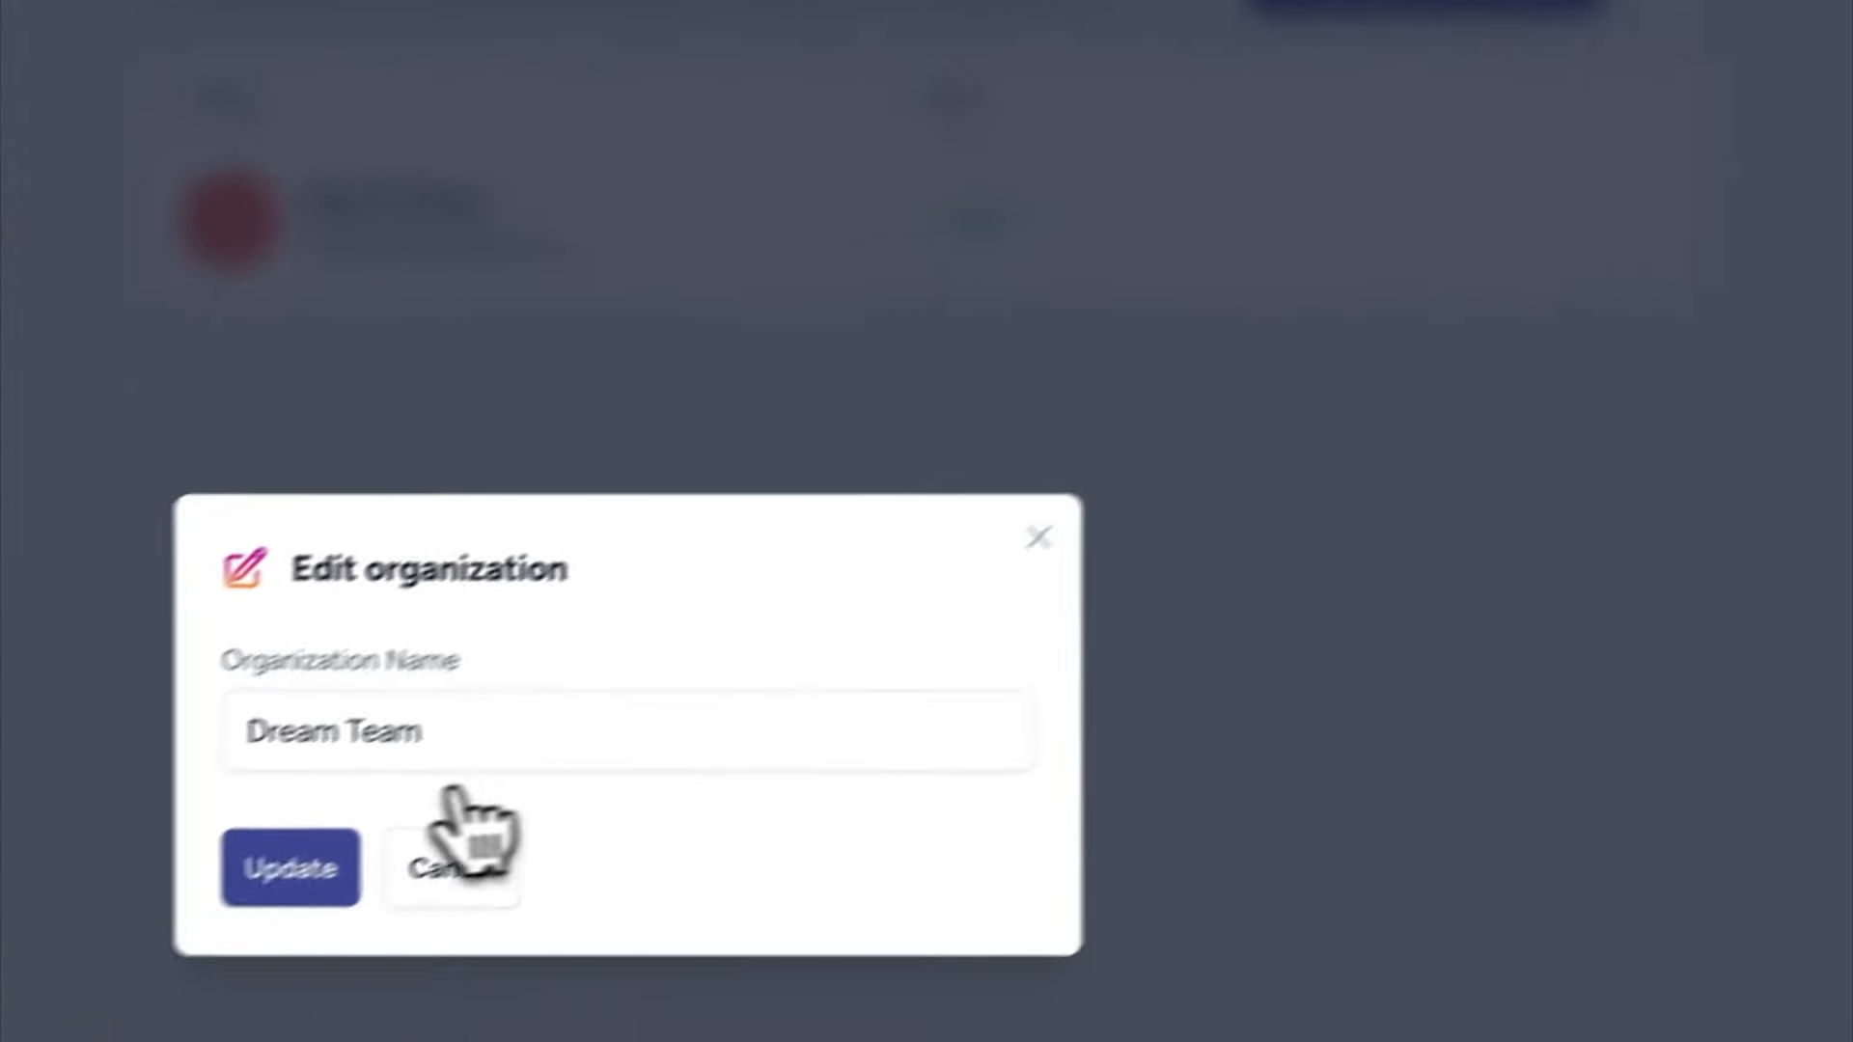
{"action": "left_click", "coordinate": [571, 819]}
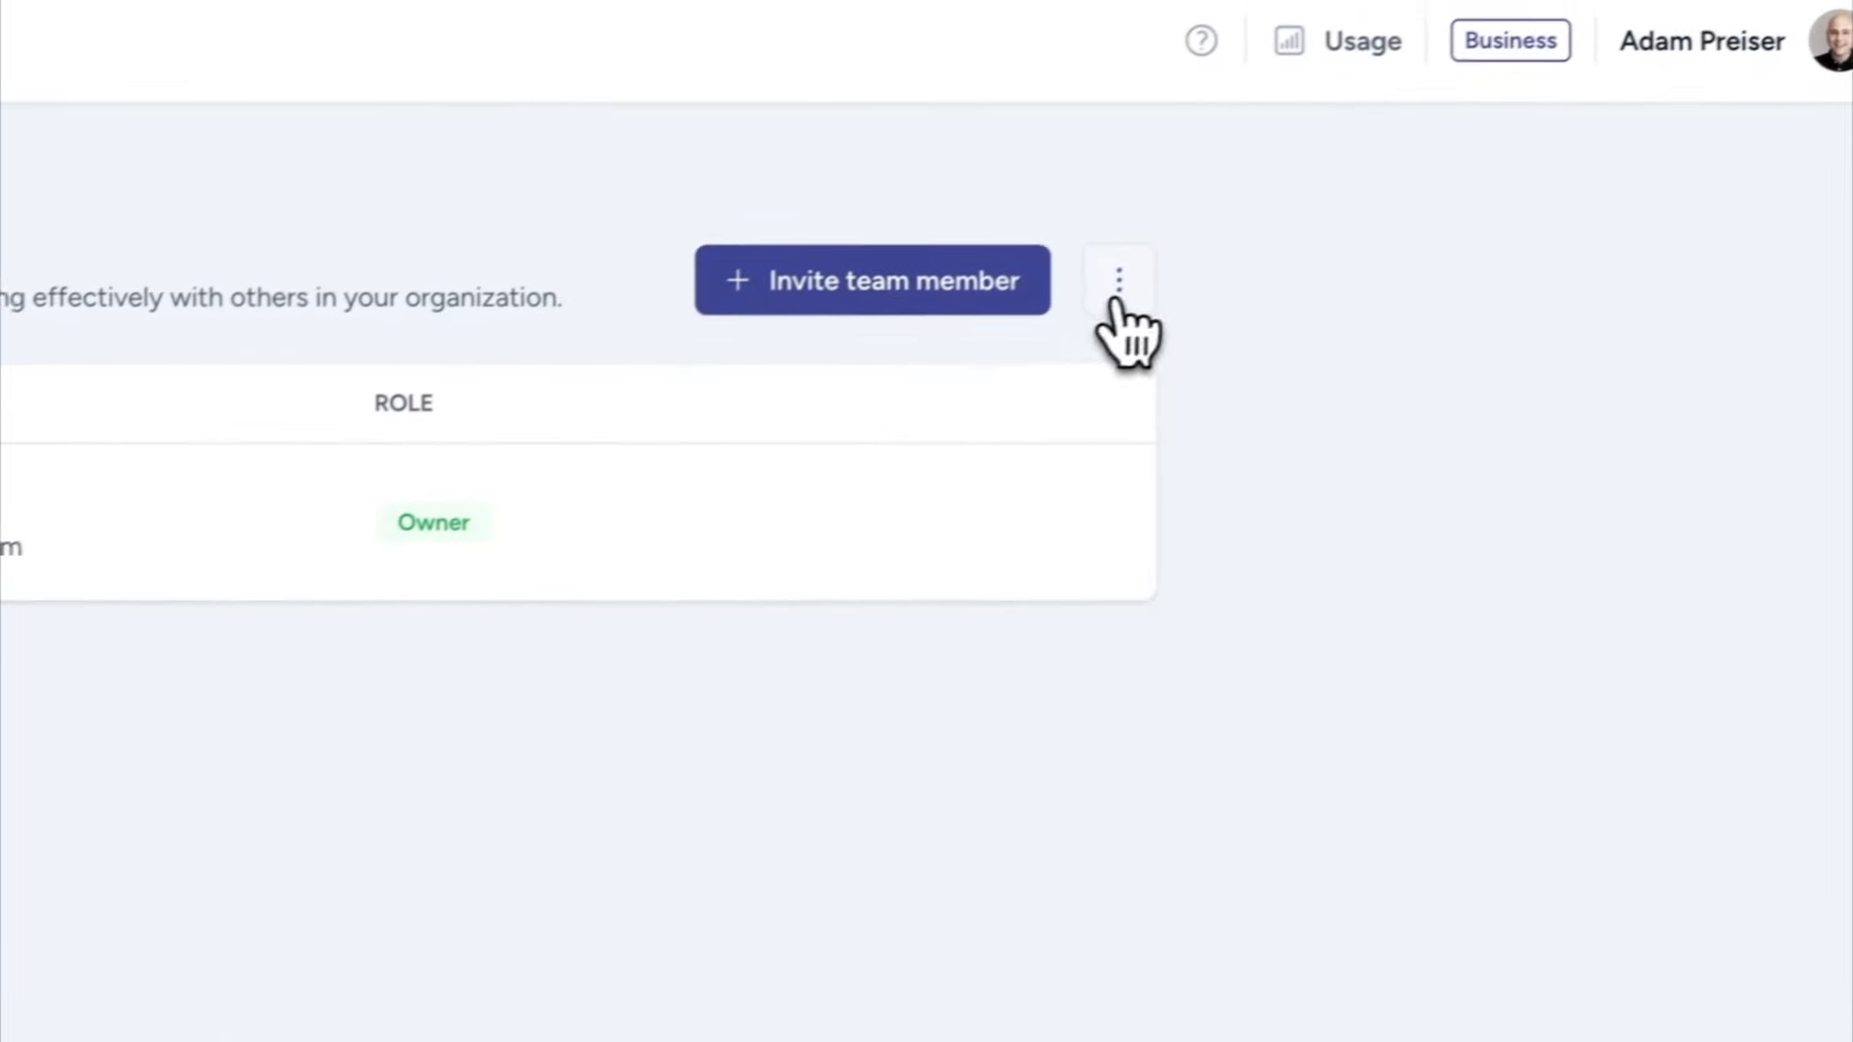
{"action": "left_click", "coordinate": [1117, 290]}
{"action": "left_click", "coordinate": [935, 502]}
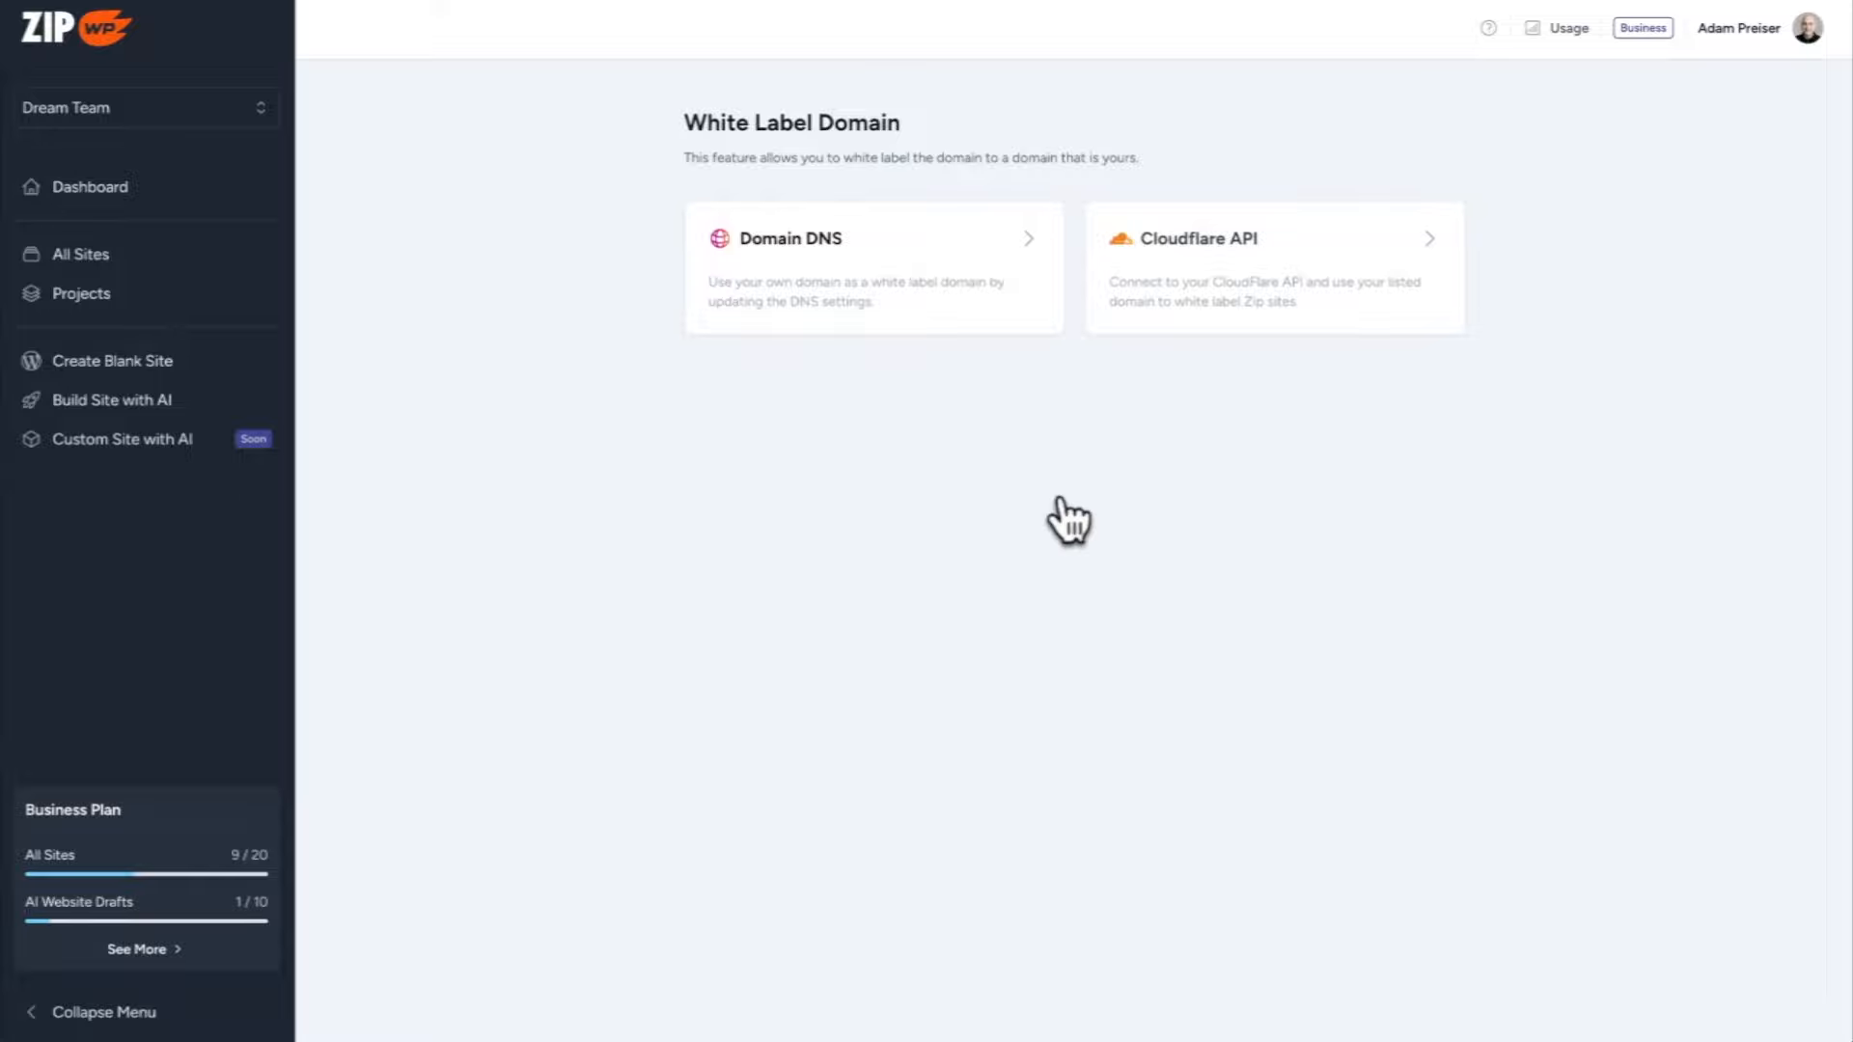
Step: Look over the dashboard, the site list and the Projects overview, and return to the list of all sites
{"action": "left_click", "coordinate": [169, 193]}
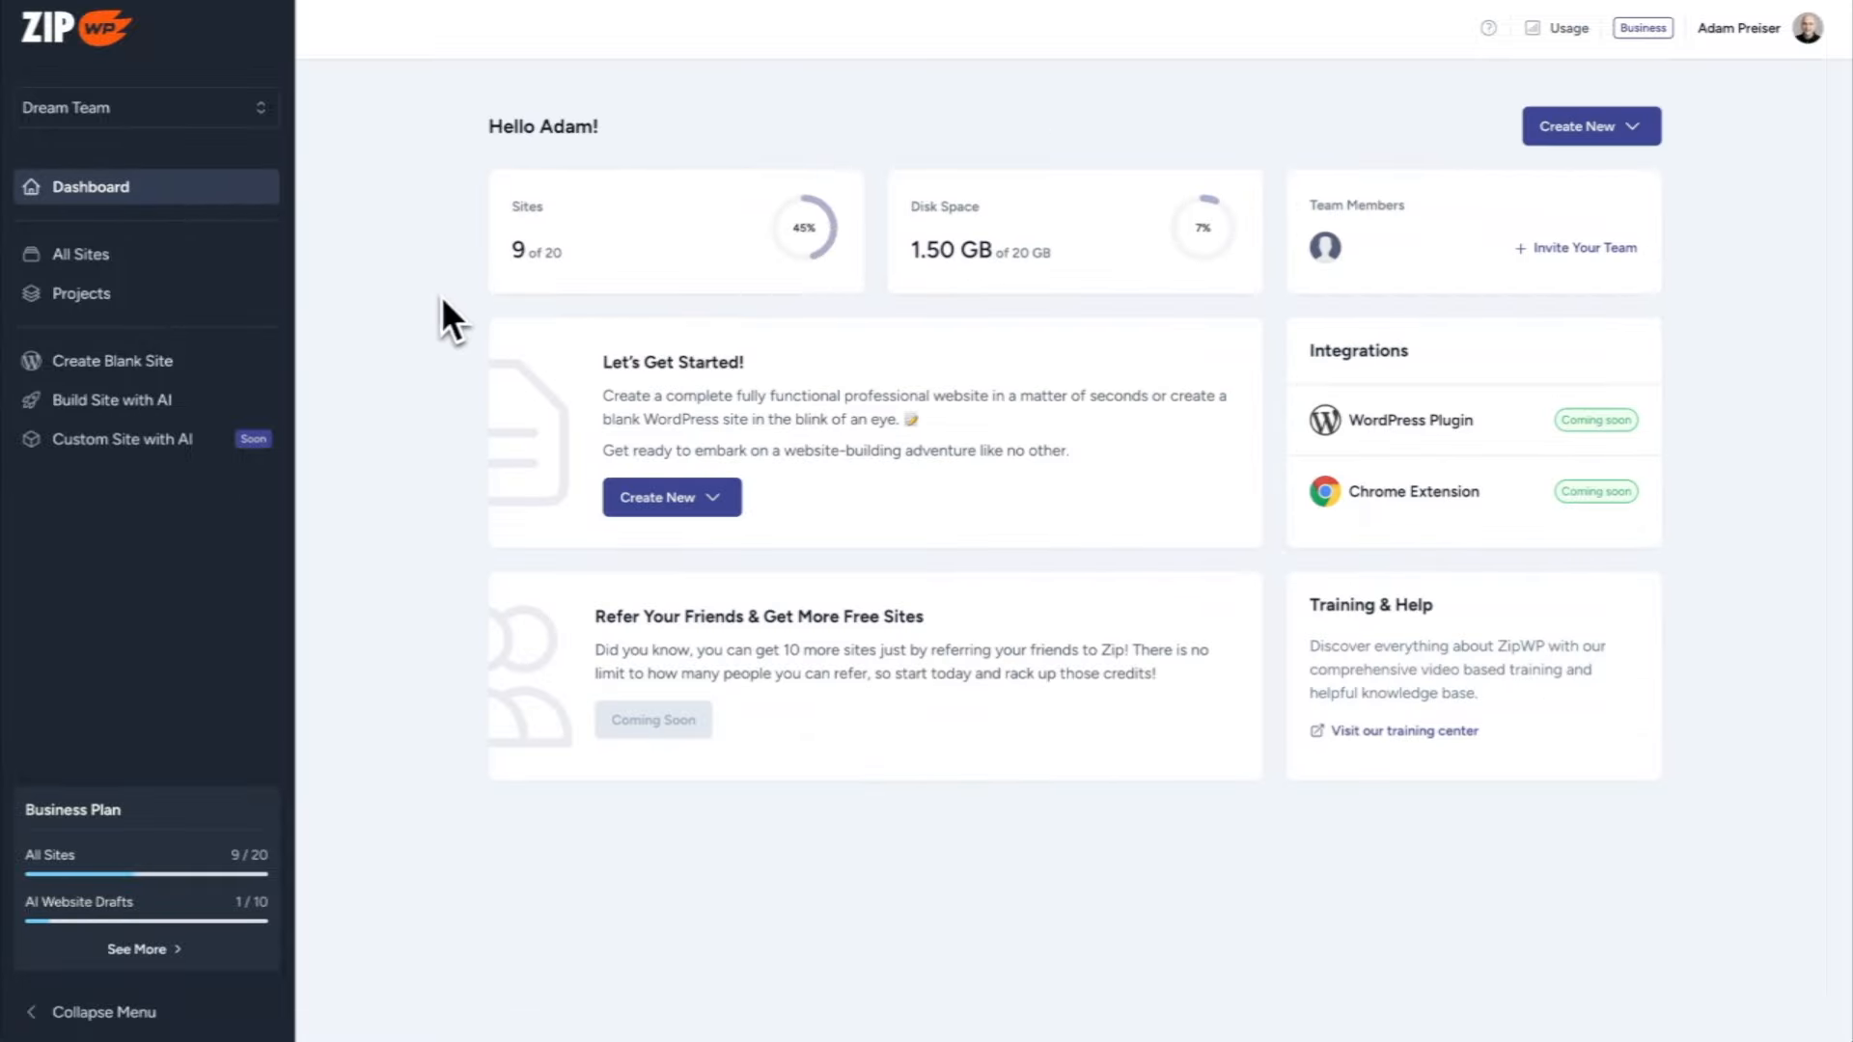
{"action": "left_click", "coordinate": [143, 275]}
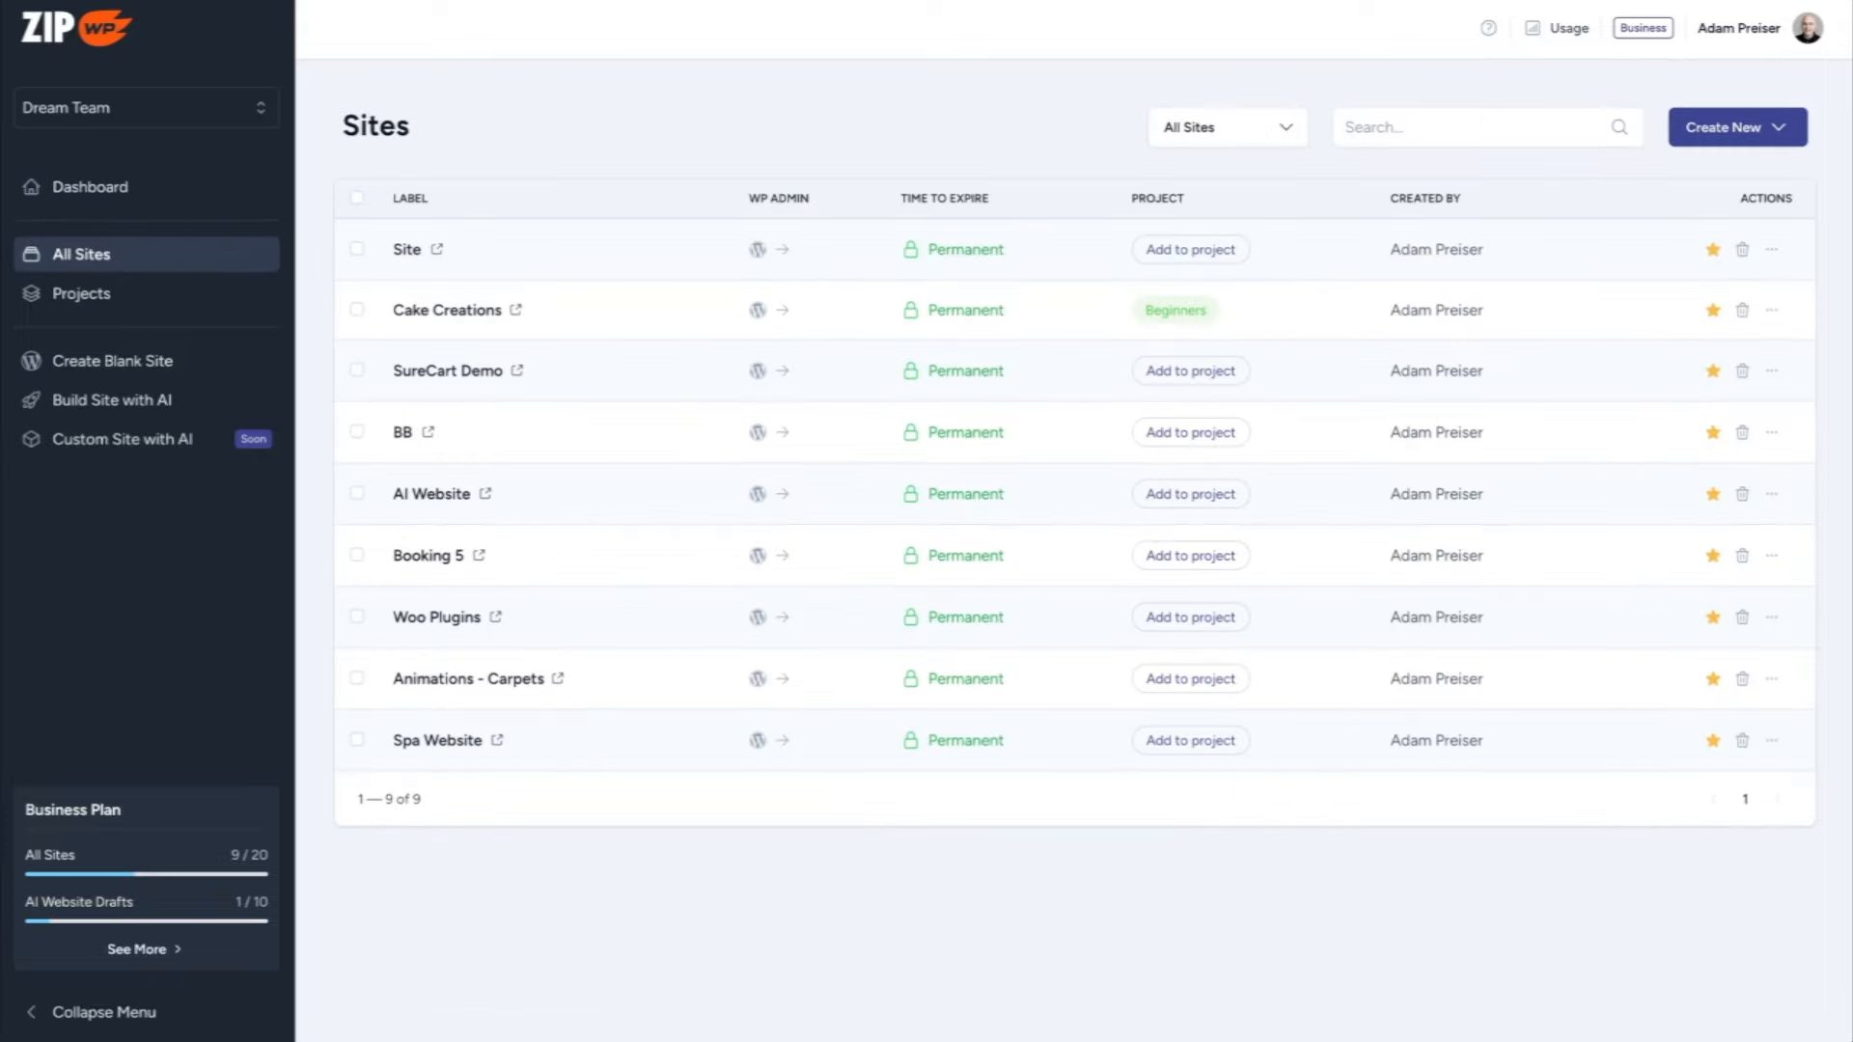
{"action": "left_click", "coordinate": [136, 294]}
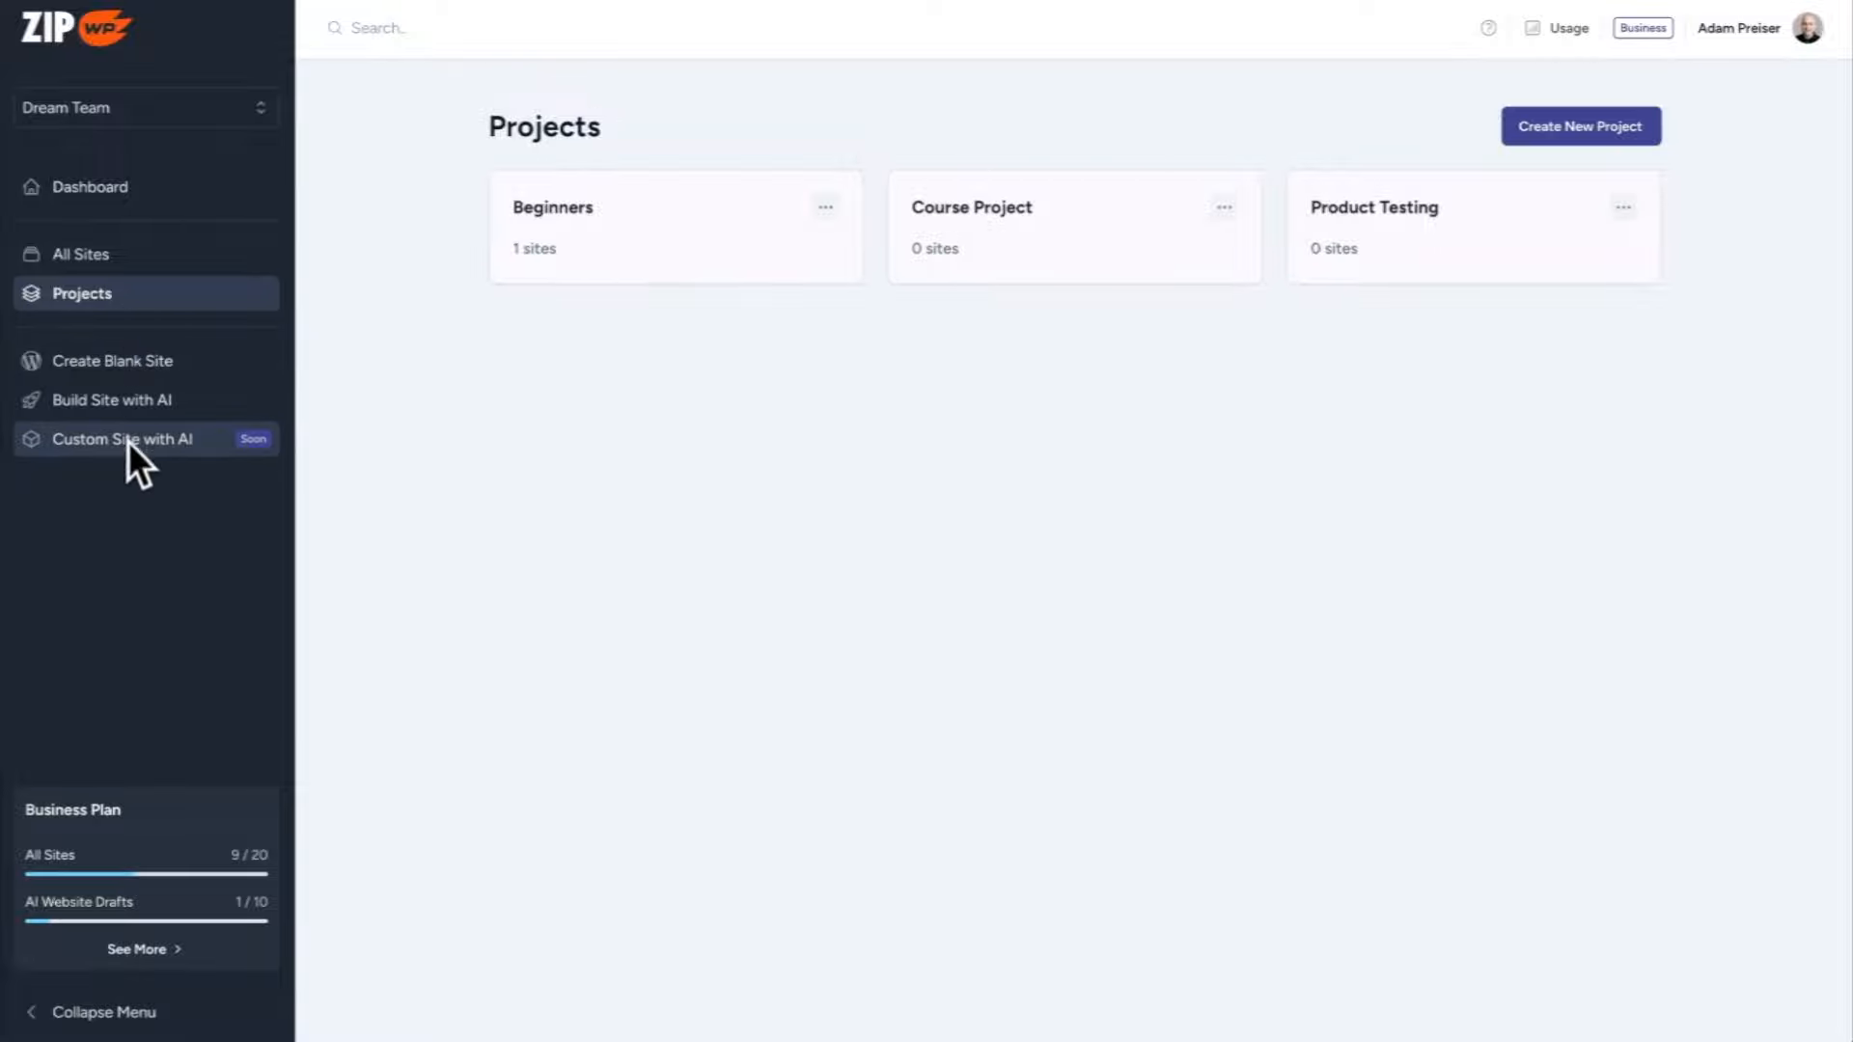
{"action": "left_click", "coordinate": [114, 258]}
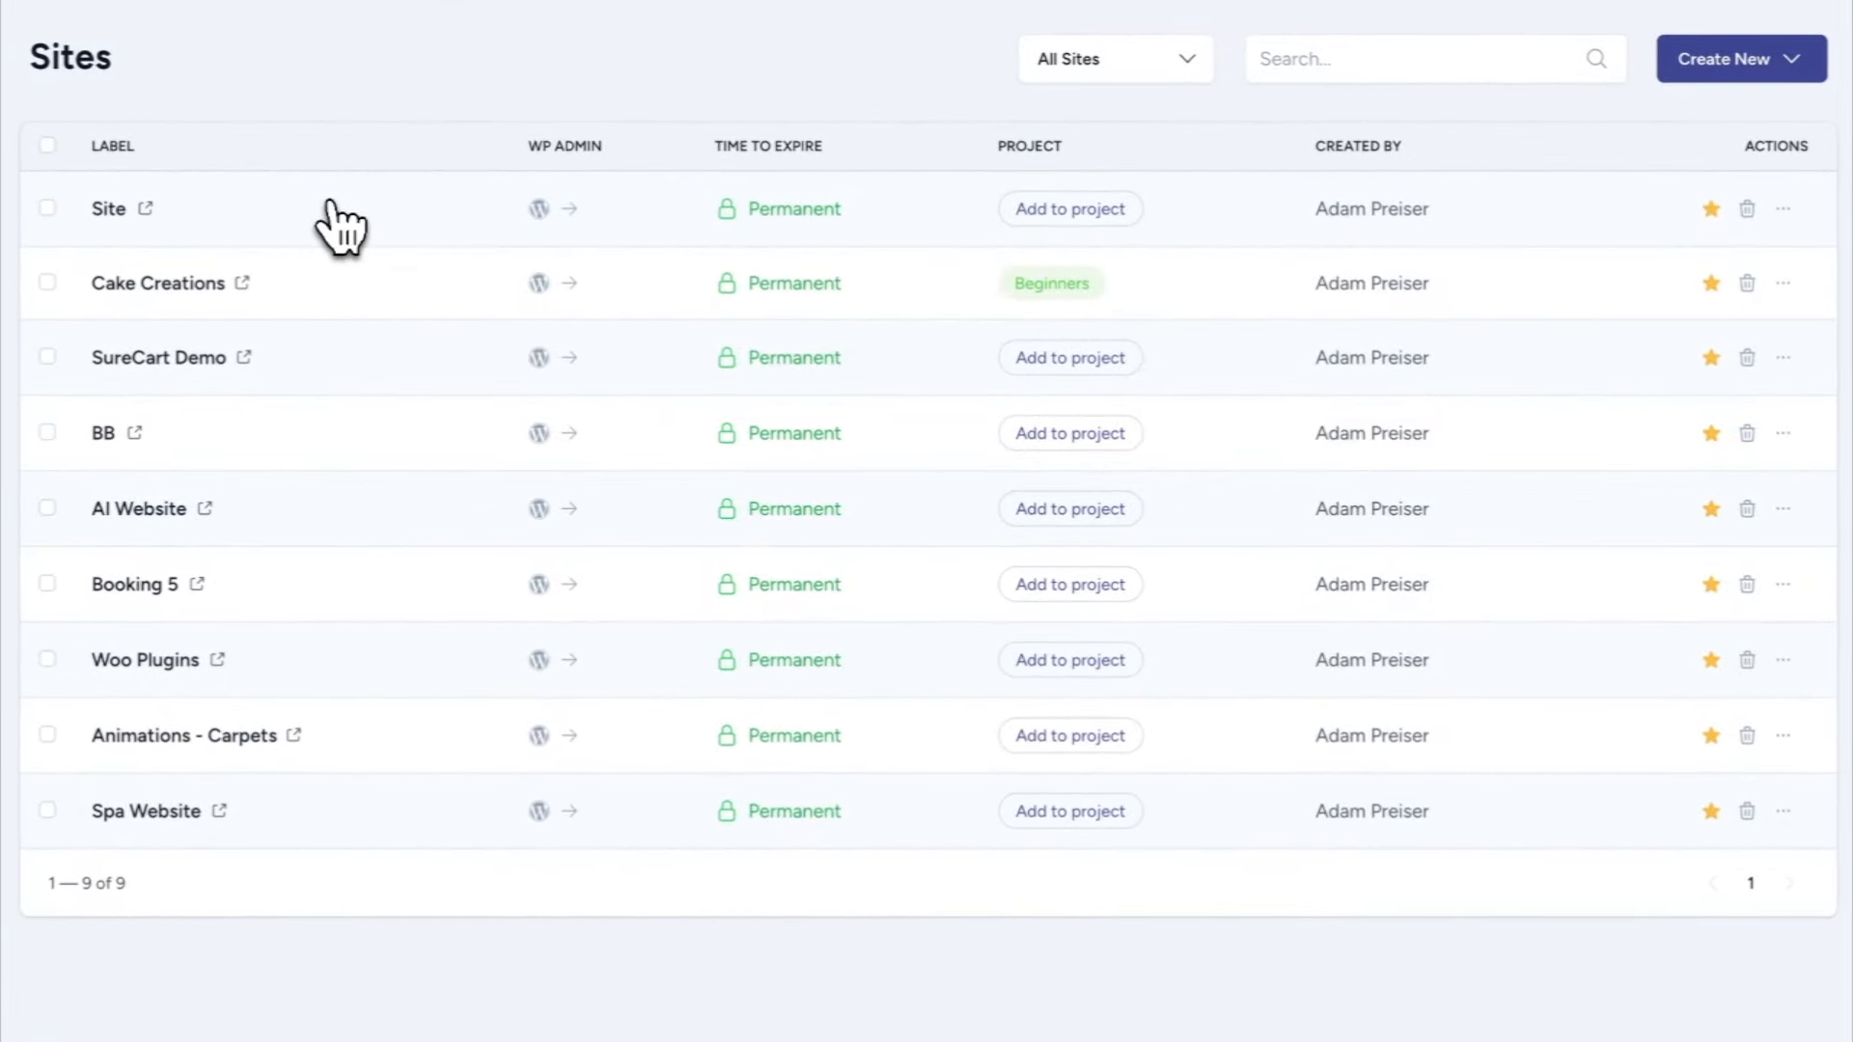
Step: Examine the filter choices and the search field of the site list without applying either
{"action": "left_click", "coordinate": [1189, 60]}
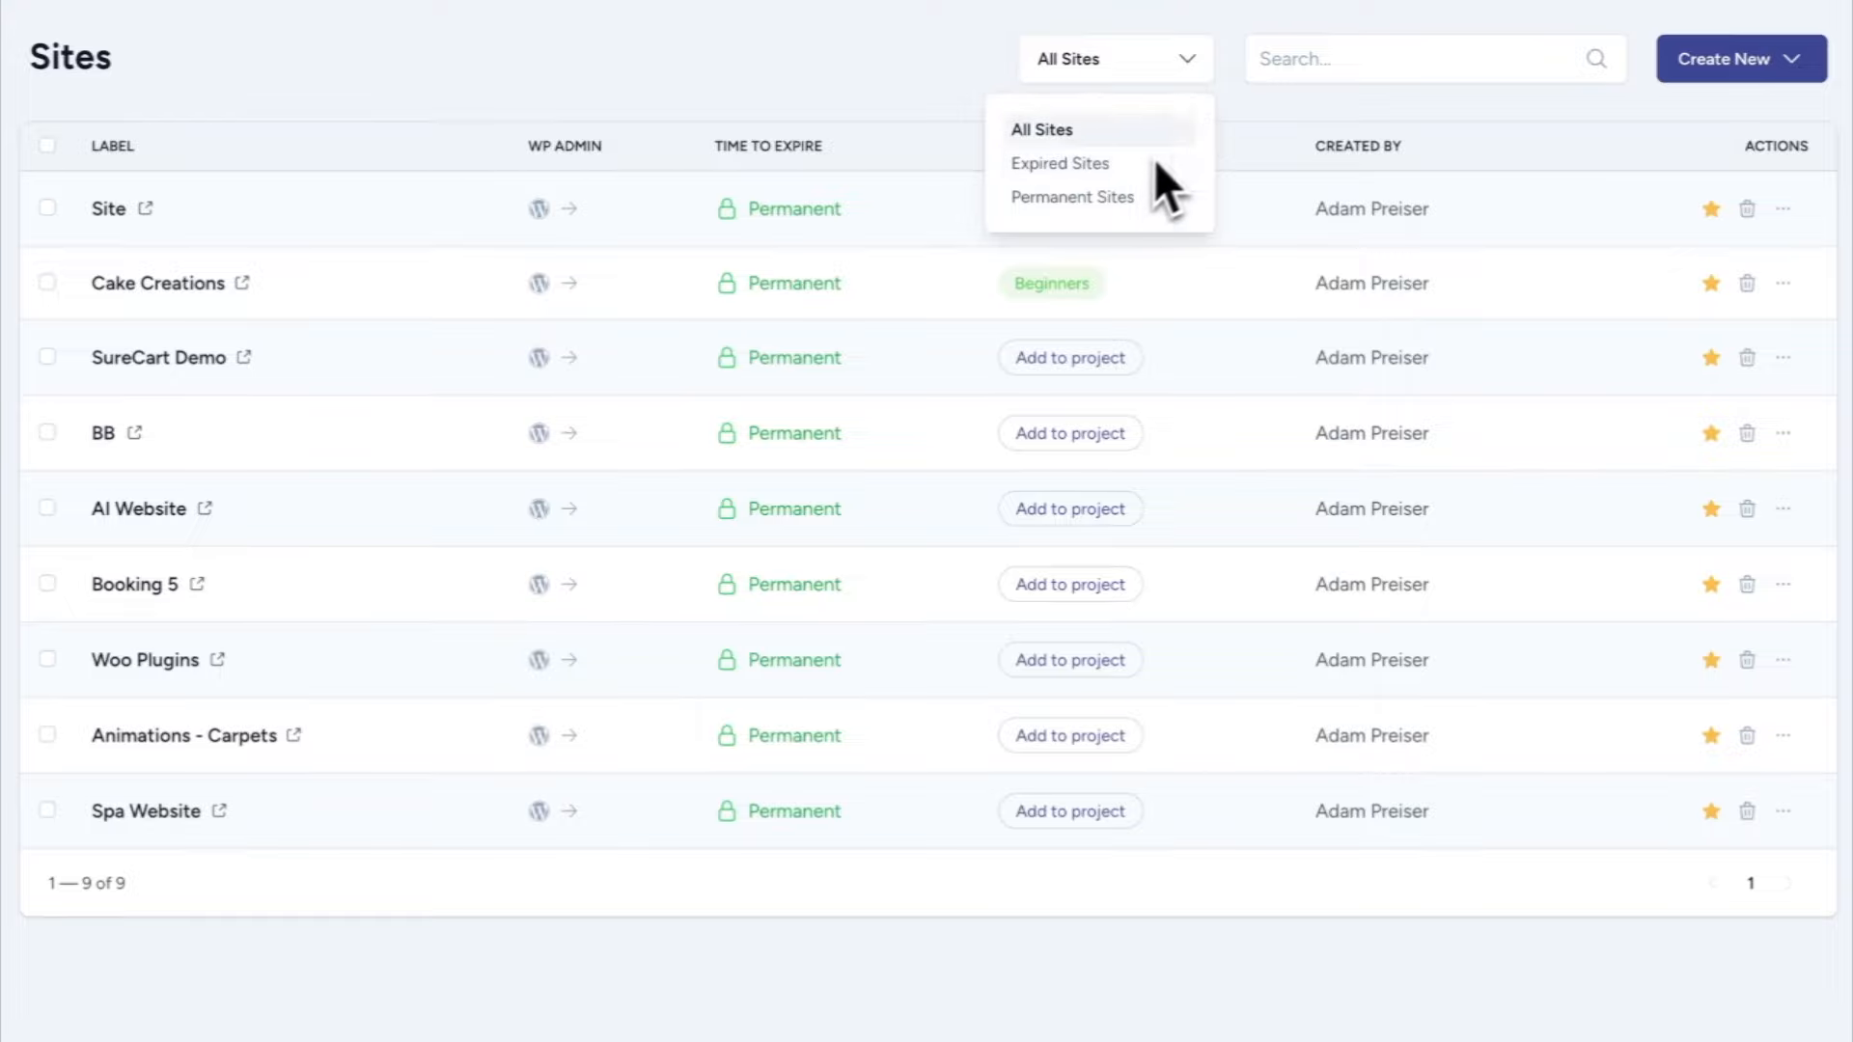
{"action": "left_click", "coordinate": [1336, 58]}
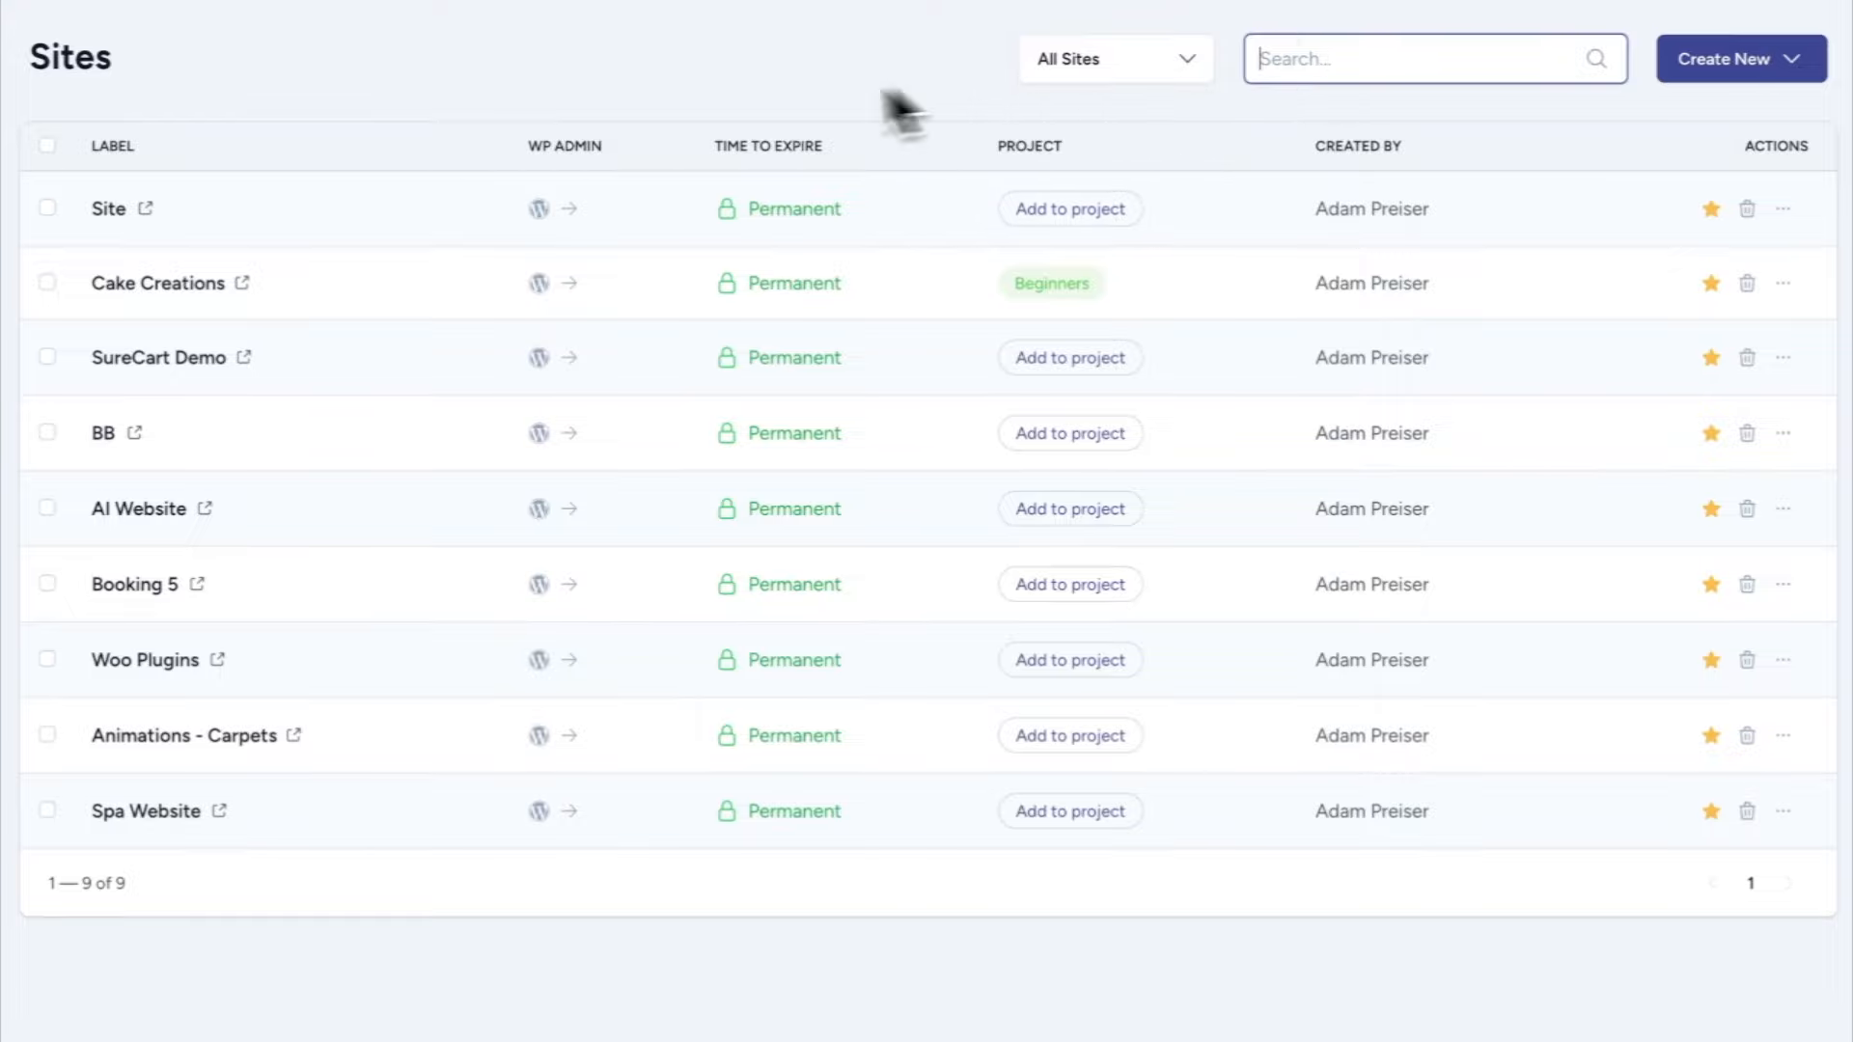
{"action": "left_click", "coordinate": [743, 97]}
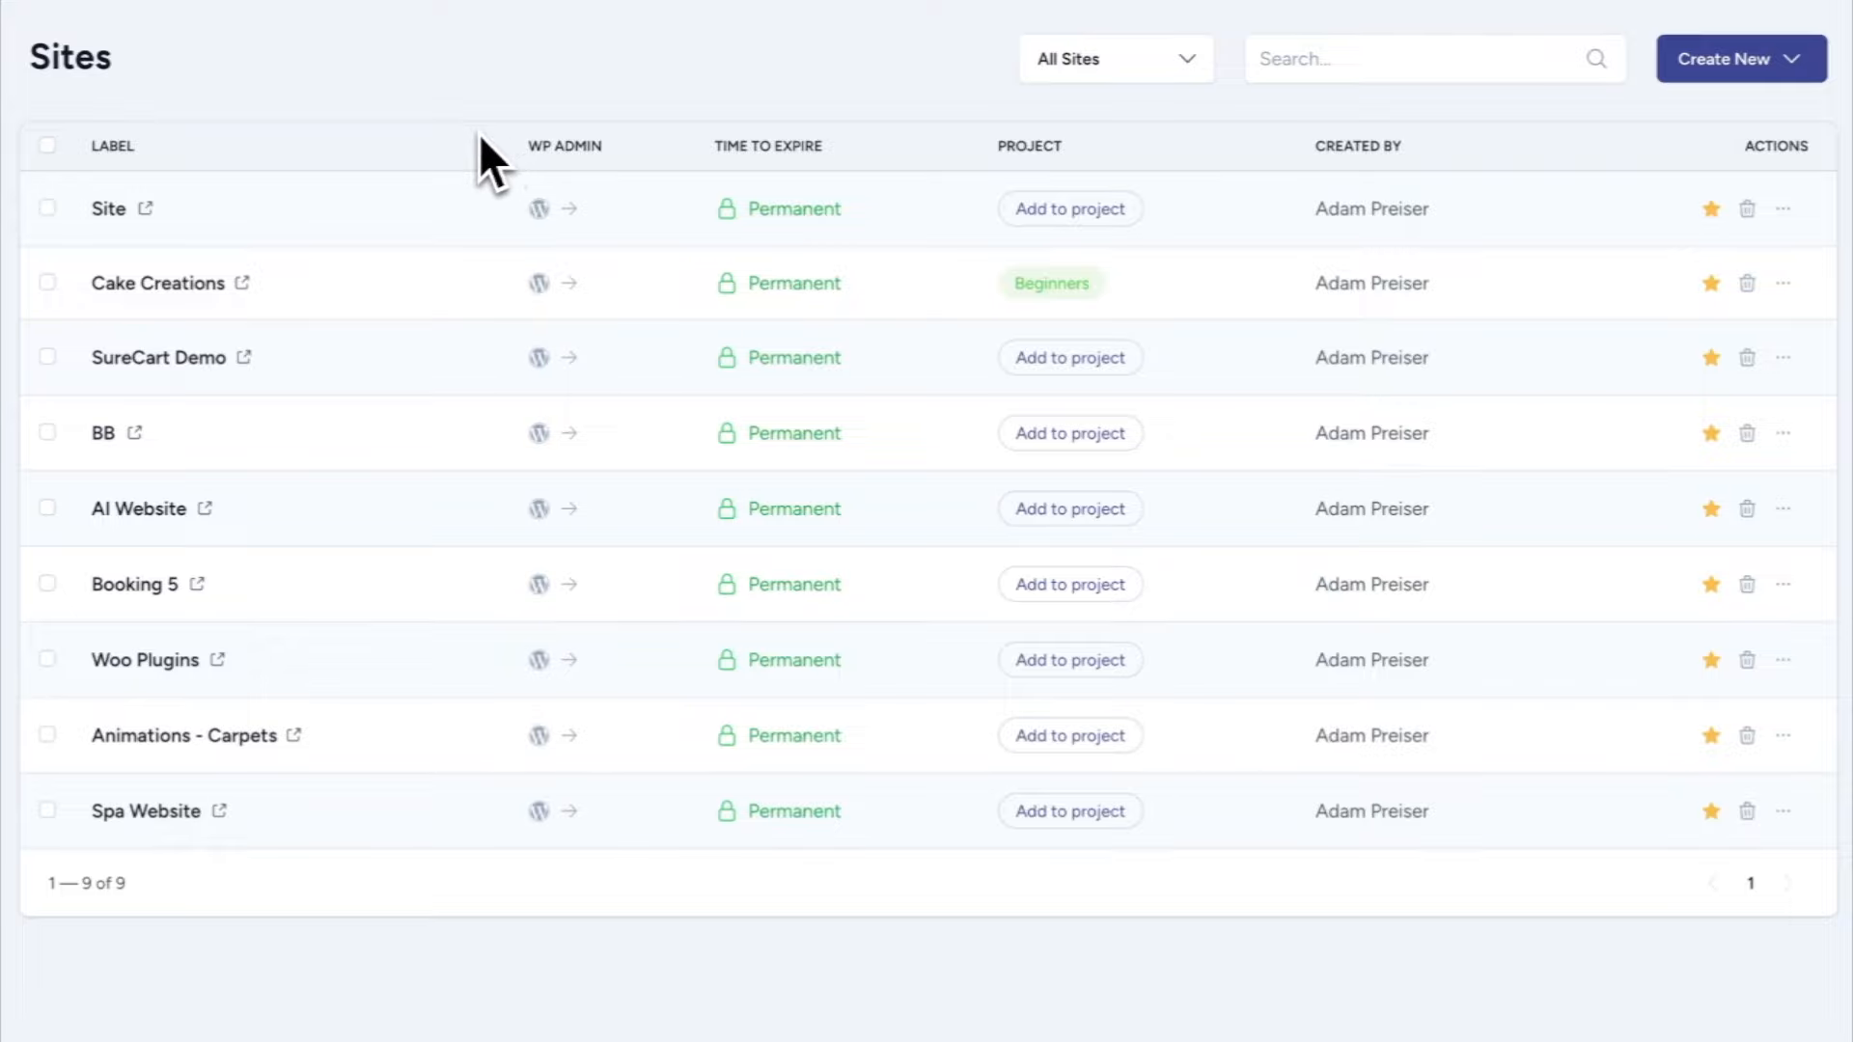
Step: Try adding "ghjghj" to the label of the first site, Site, and remove the added text
{"action": "left_click", "coordinate": [118, 212]}
{"action": "type", "text": "ghjghj"}
{"action": "key", "text": "BackSpace"}
{"action": "key", "text": "BackSpace"}
{"action": "key", "text": "BackSpace"}
{"action": "key", "text": "BackSpace"}
{"action": "key", "text": "BackSpace"}
{"action": "key", "text": "BackSpace"}
Step: Assign the first site in the list, Site, to Course Project
{"action": "left_click", "coordinate": [1071, 208]}
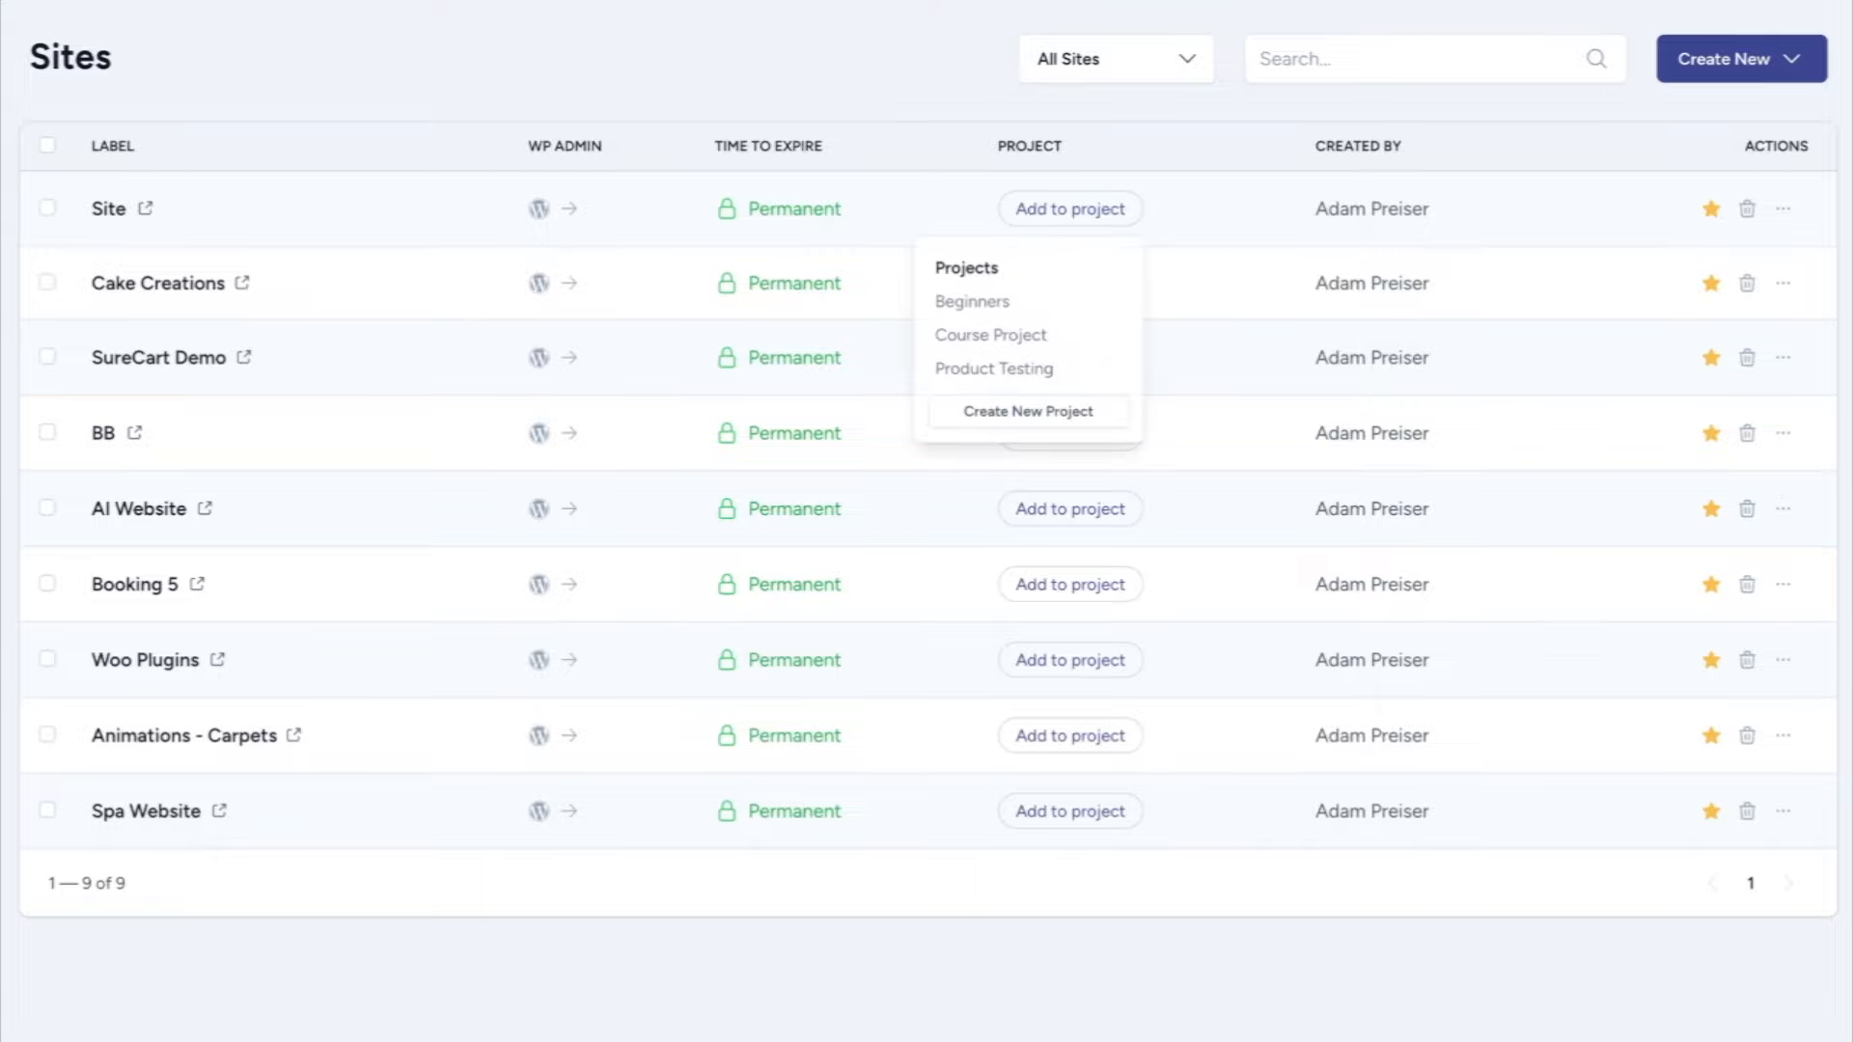
{"action": "left_click", "coordinate": [1063, 336]}
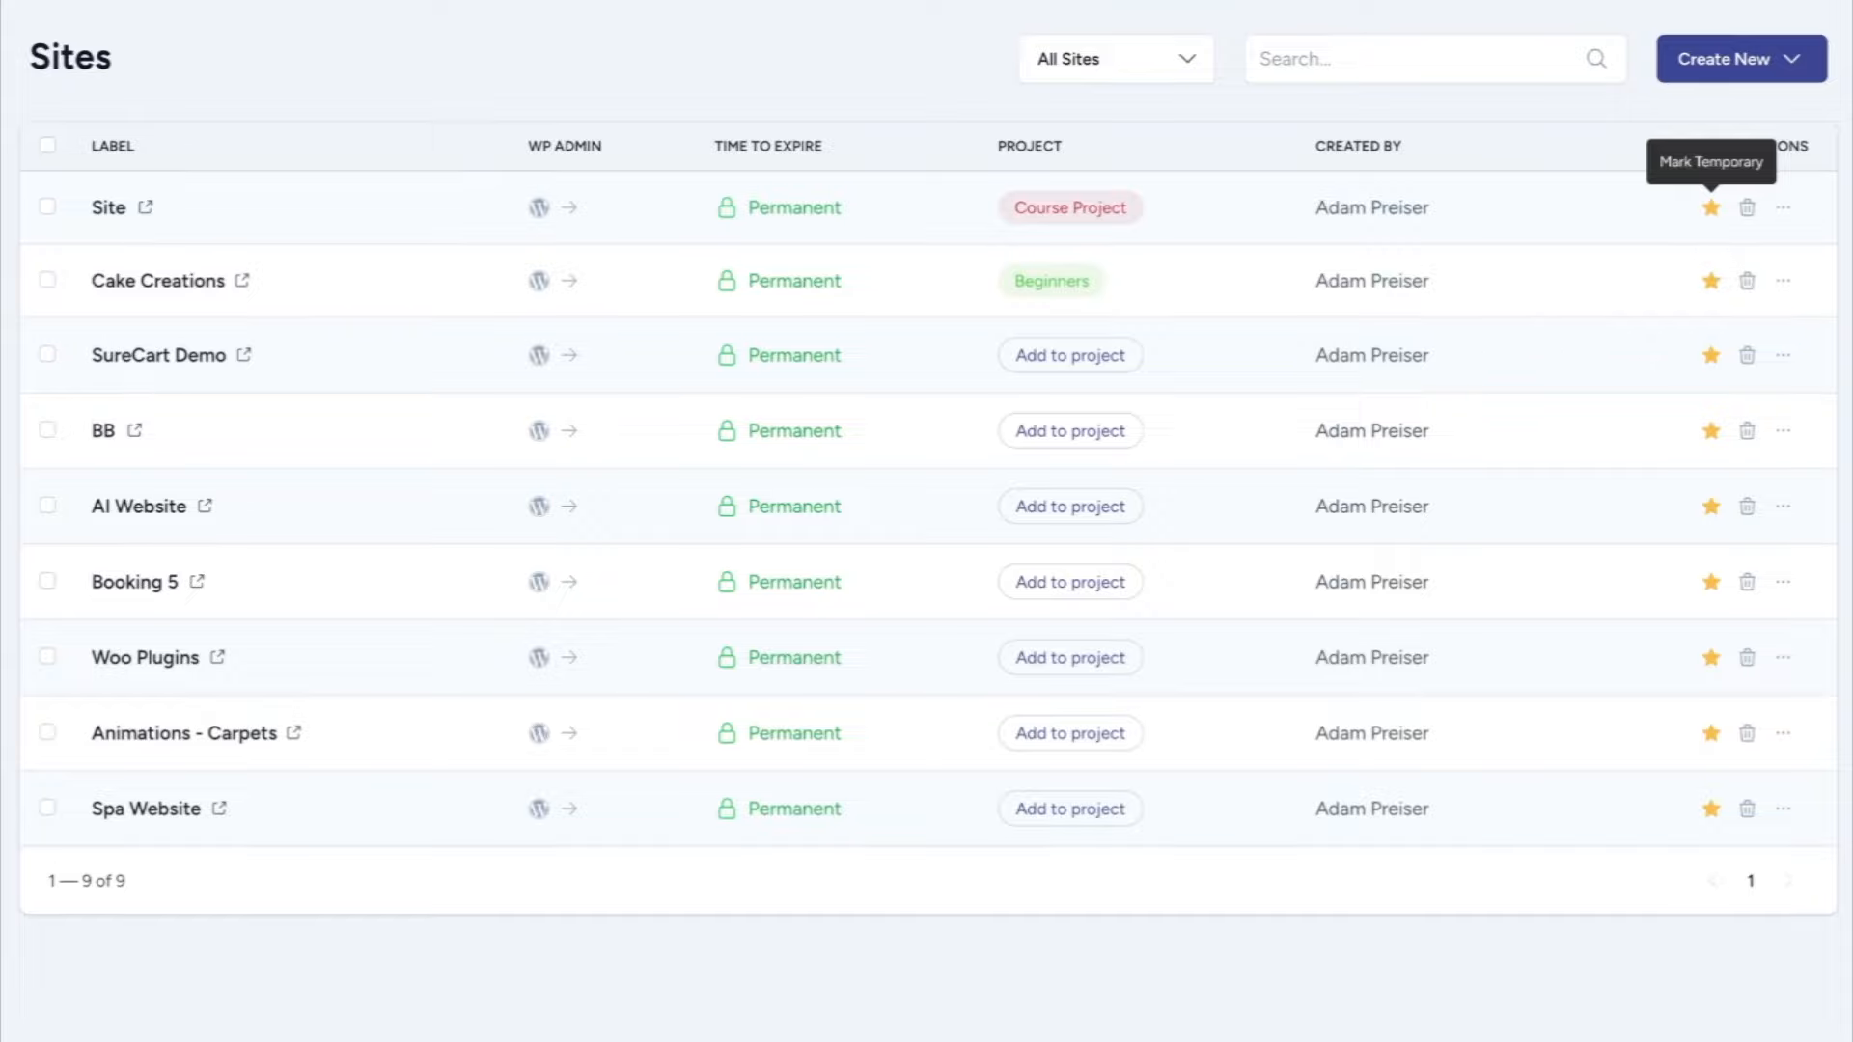
Step: Mark the Site entry as temporary, and switch it back to permanent
{"action": "left_click", "coordinate": [1710, 207]}
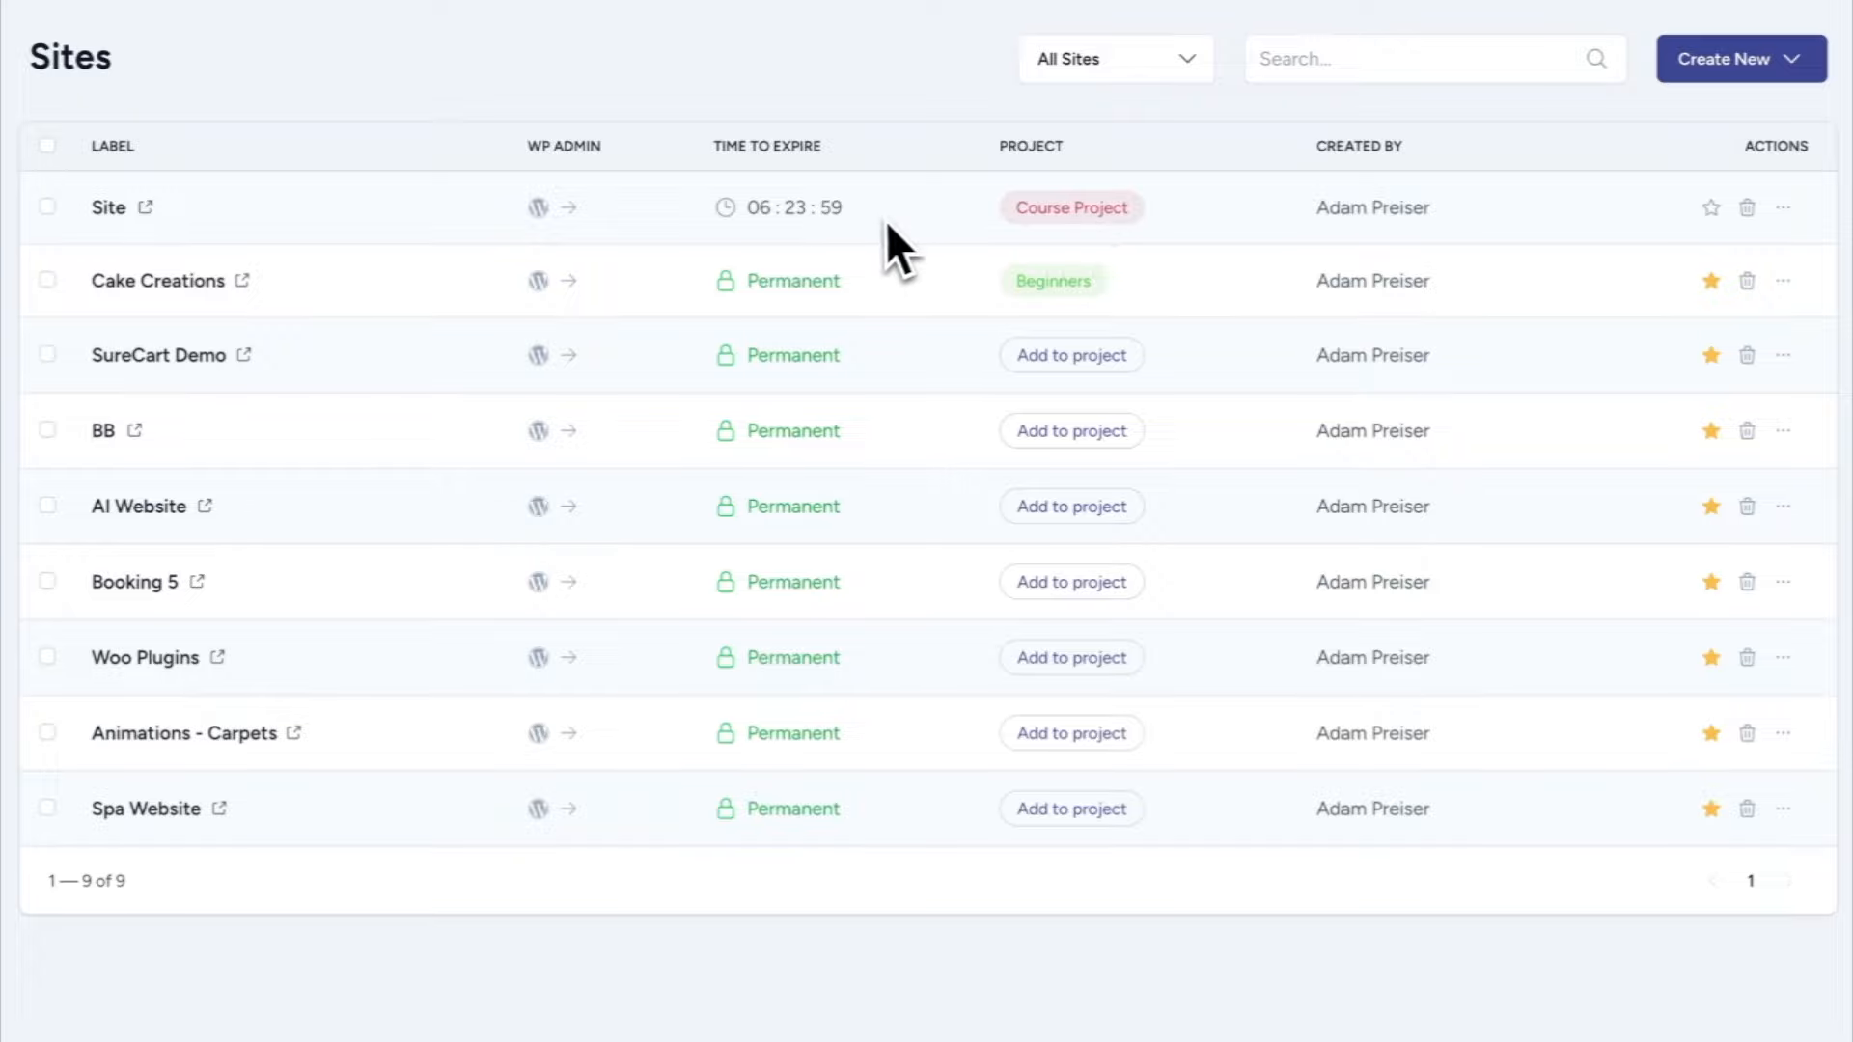
{"action": "mouse_move", "coordinate": [854, 220]}
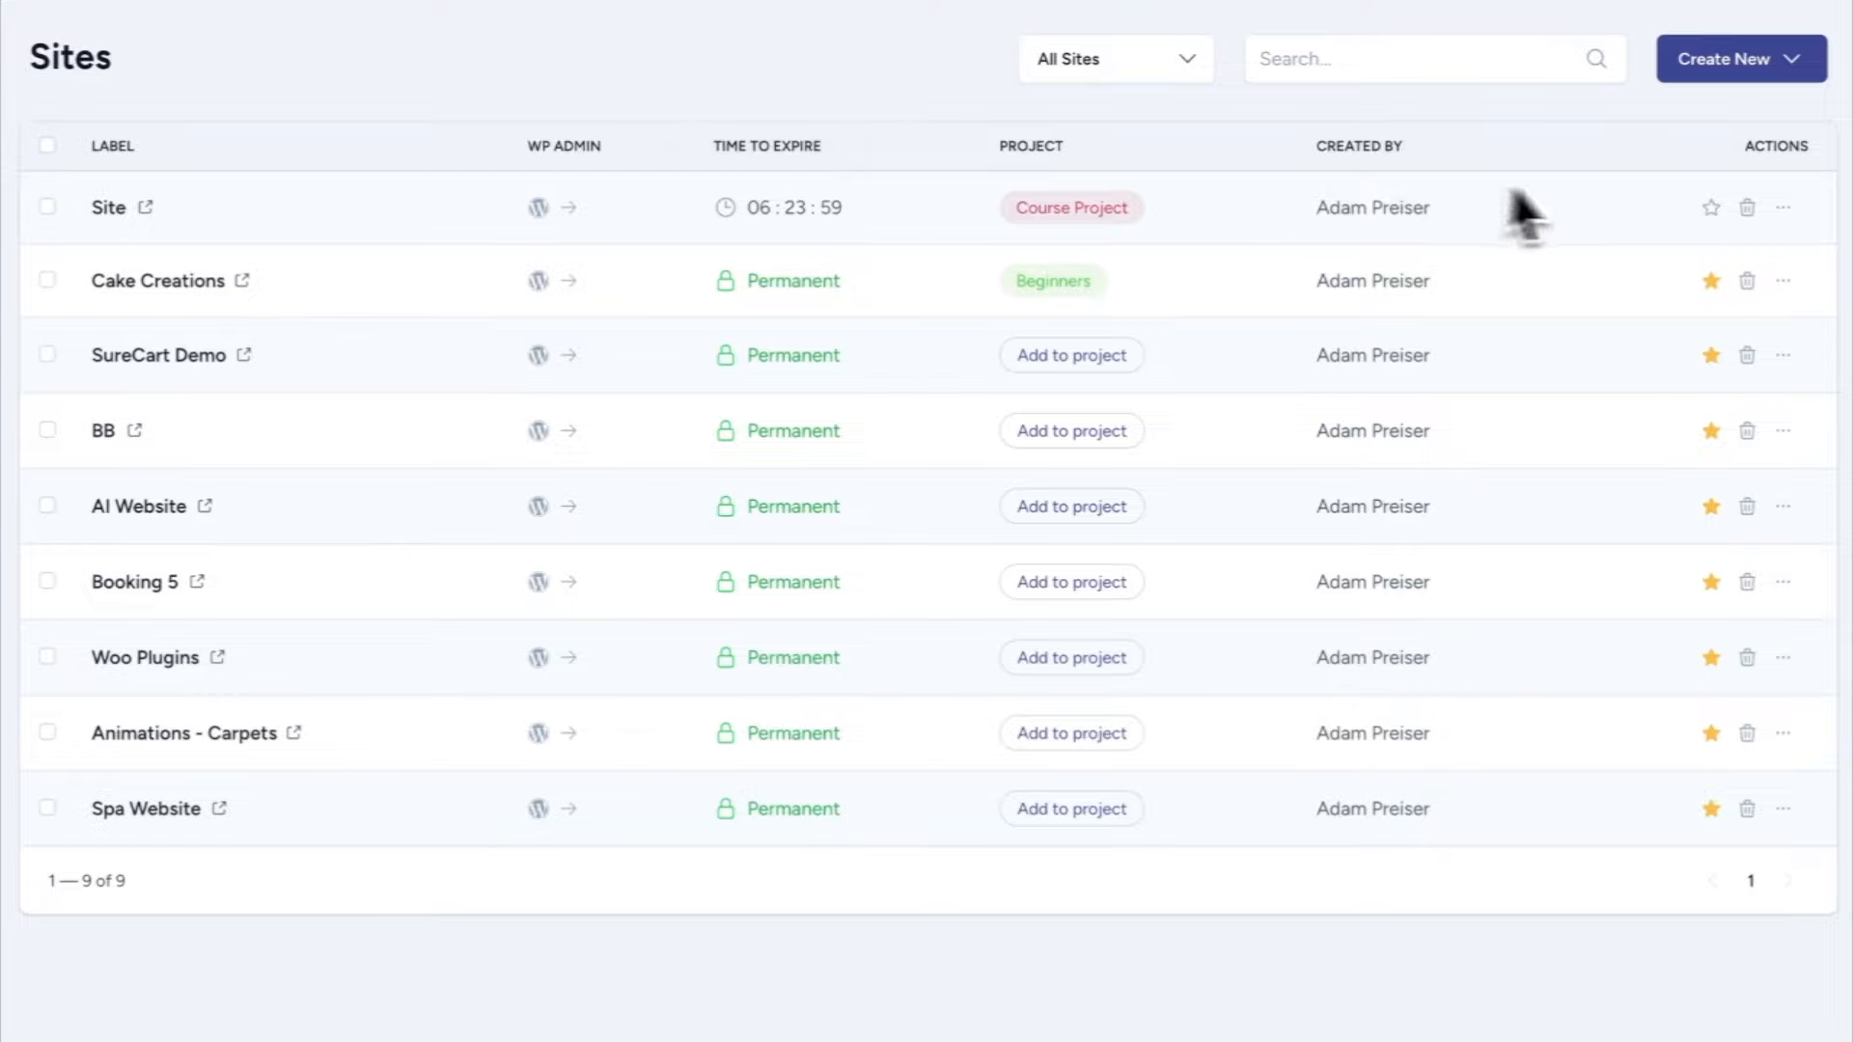
{"action": "left_click", "coordinate": [1711, 208]}
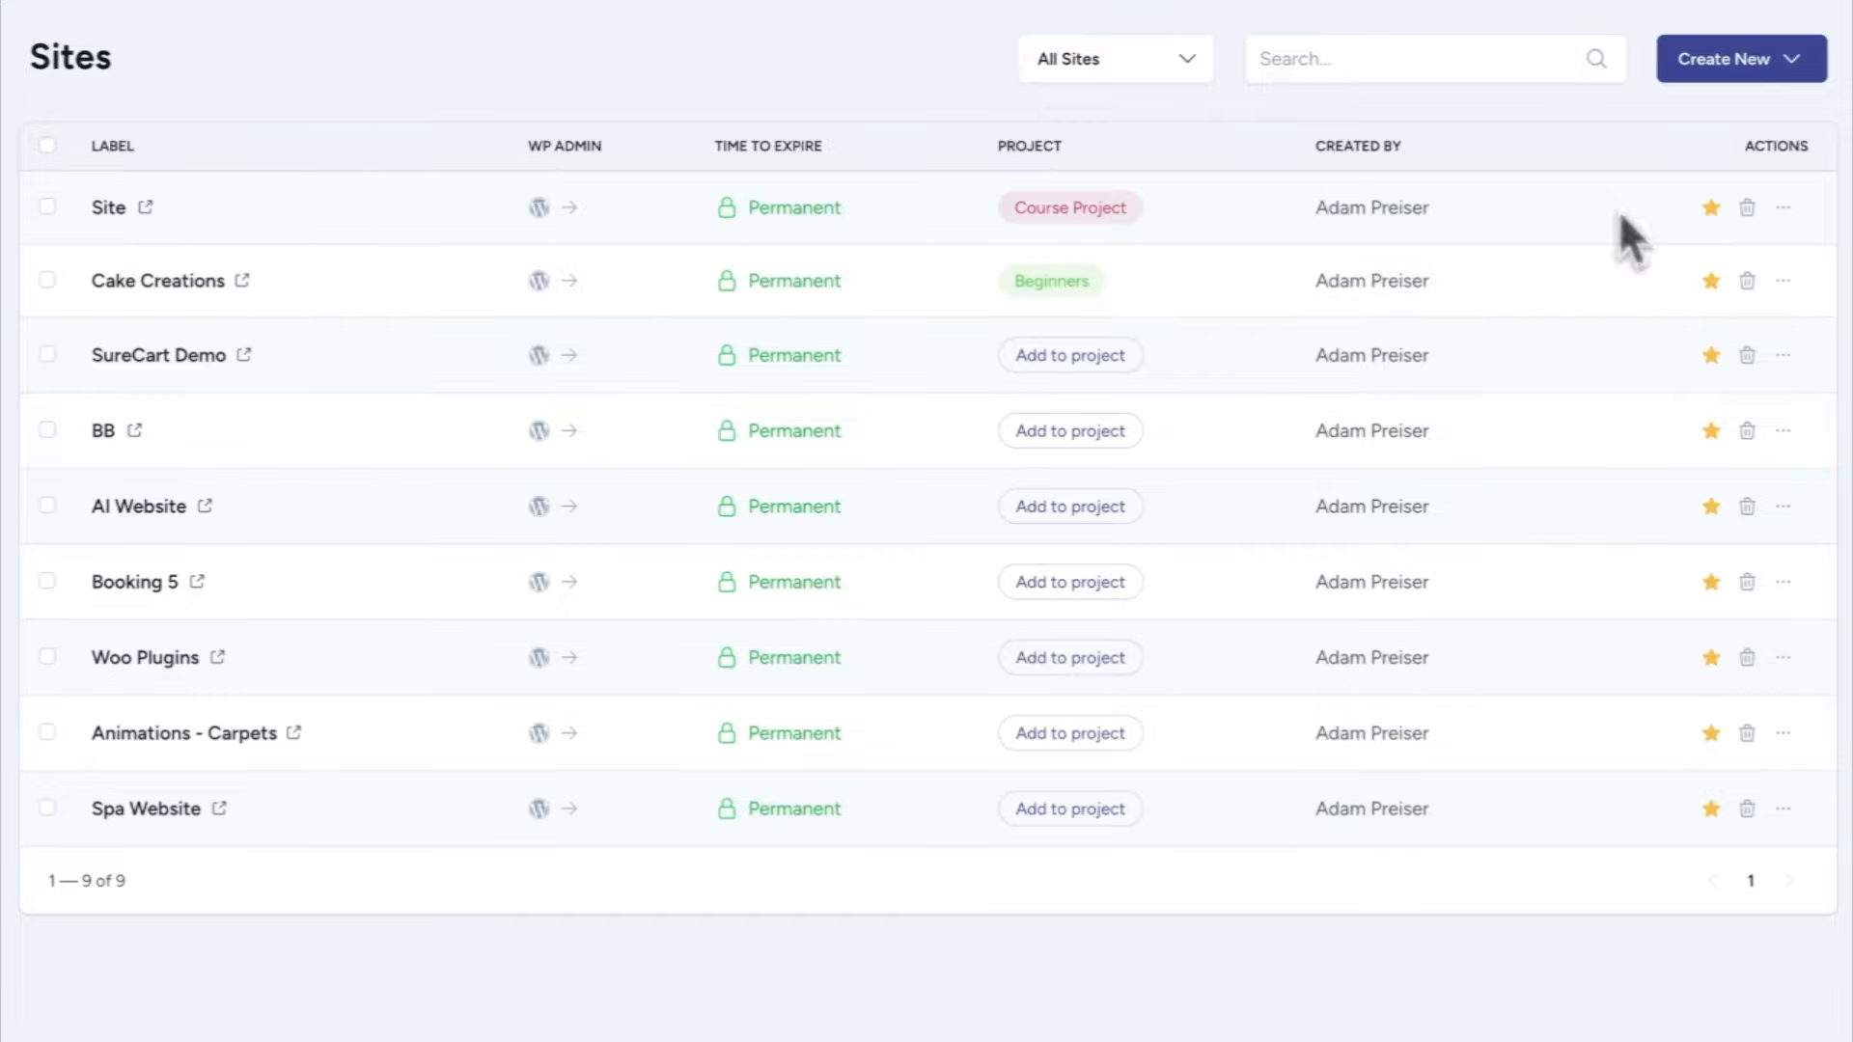
Step: View the login credentials of the Site entry and close them
{"action": "left_click", "coordinate": [1782, 209]}
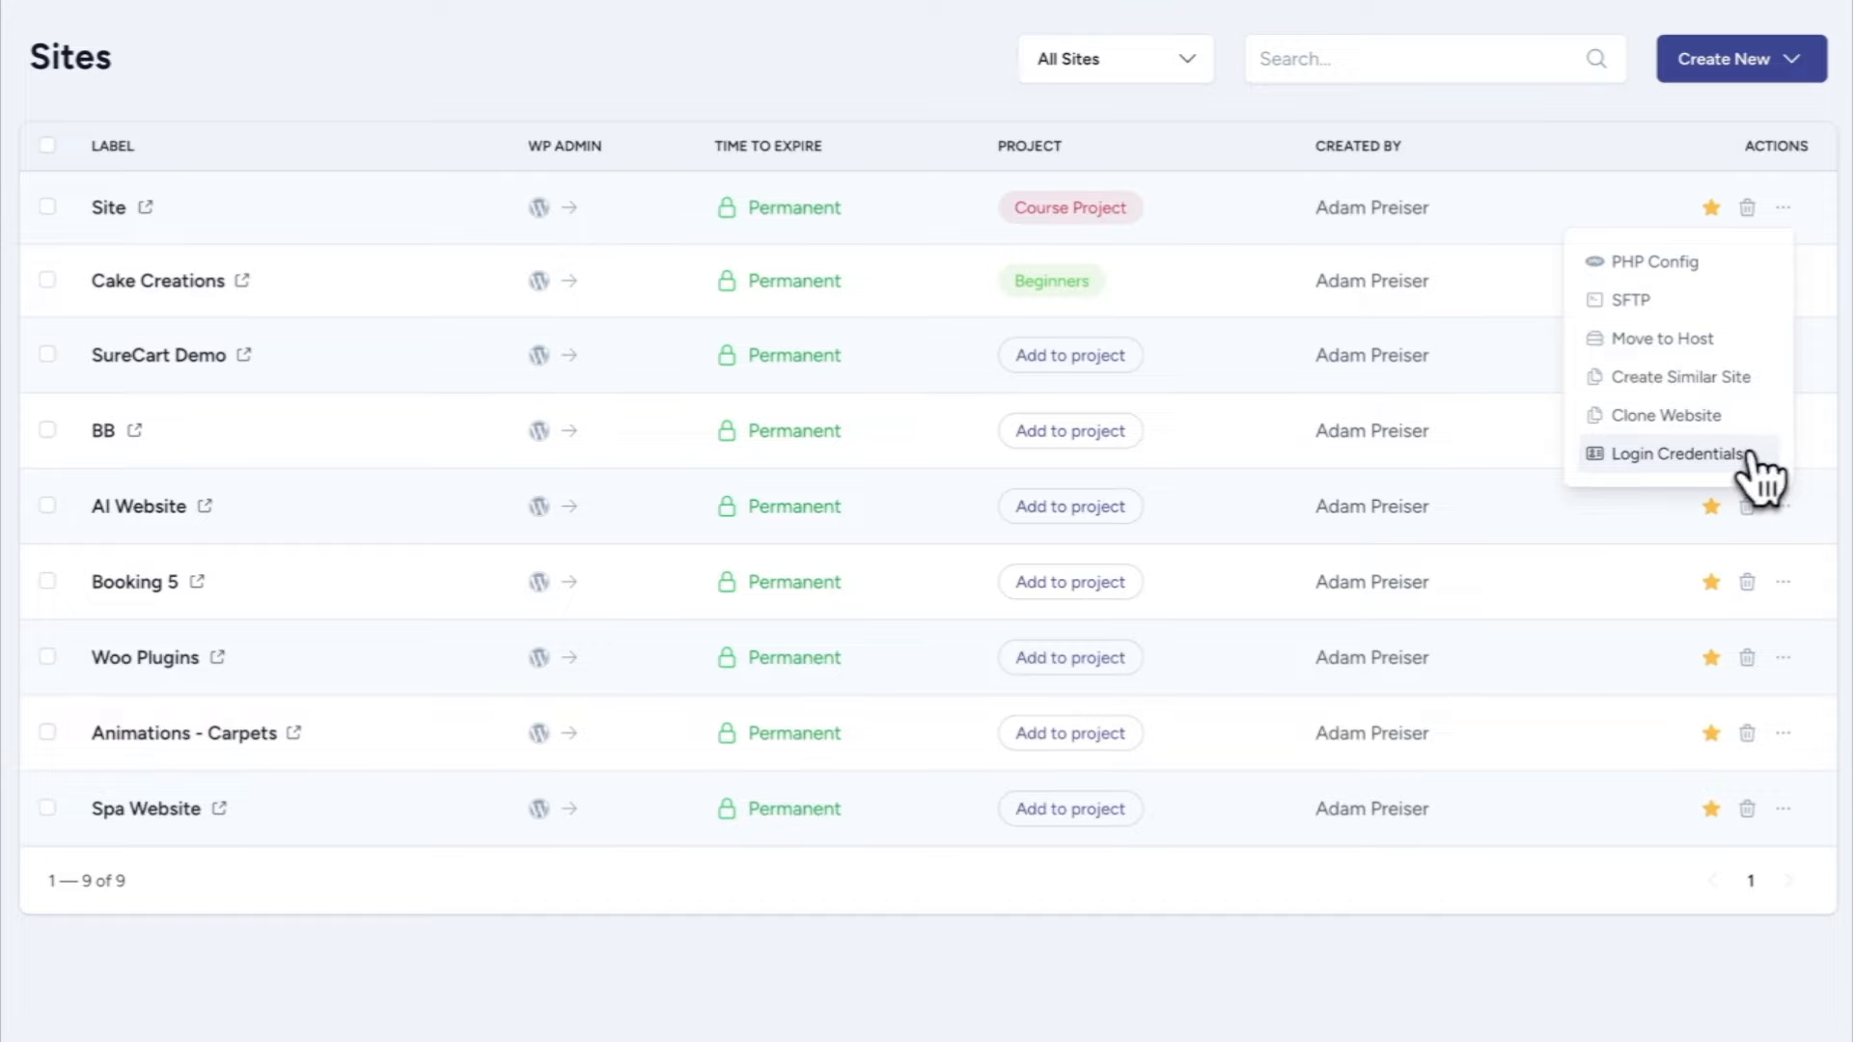
{"action": "left_click", "coordinate": [1670, 456]}
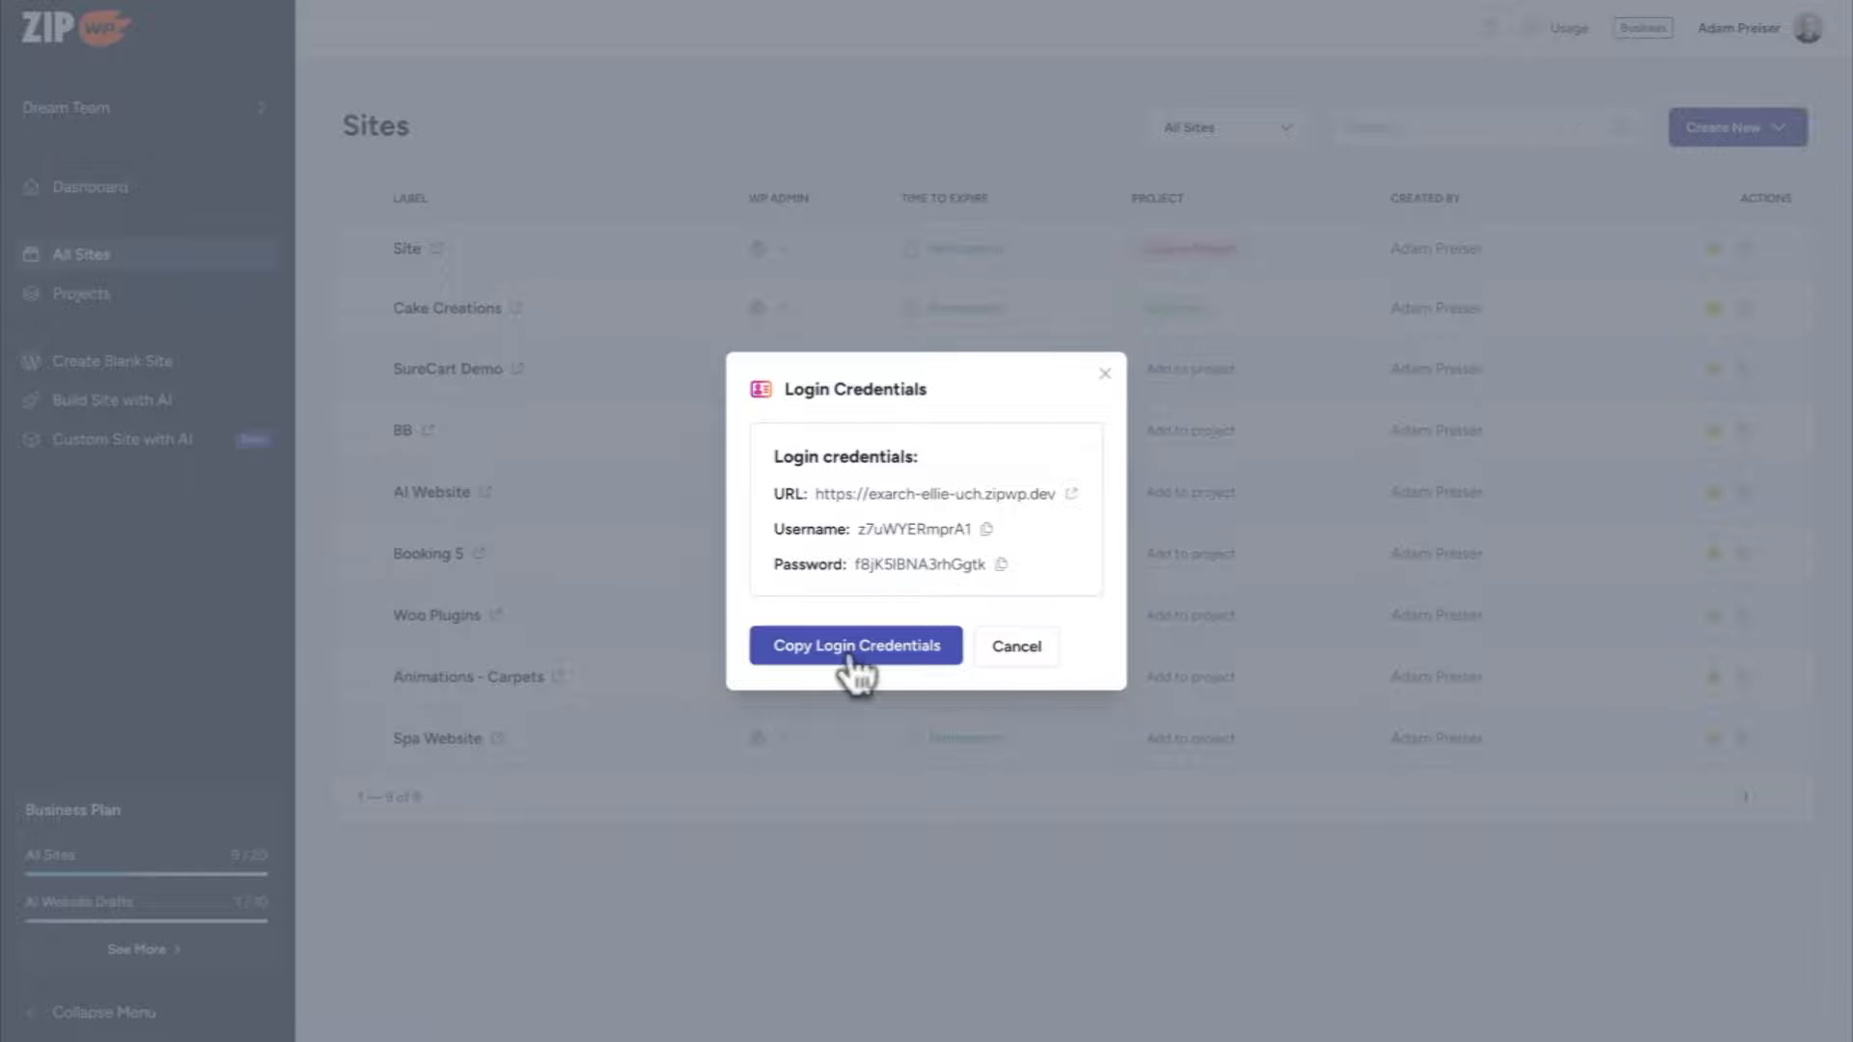
{"action": "left_click", "coordinate": [1013, 646]}
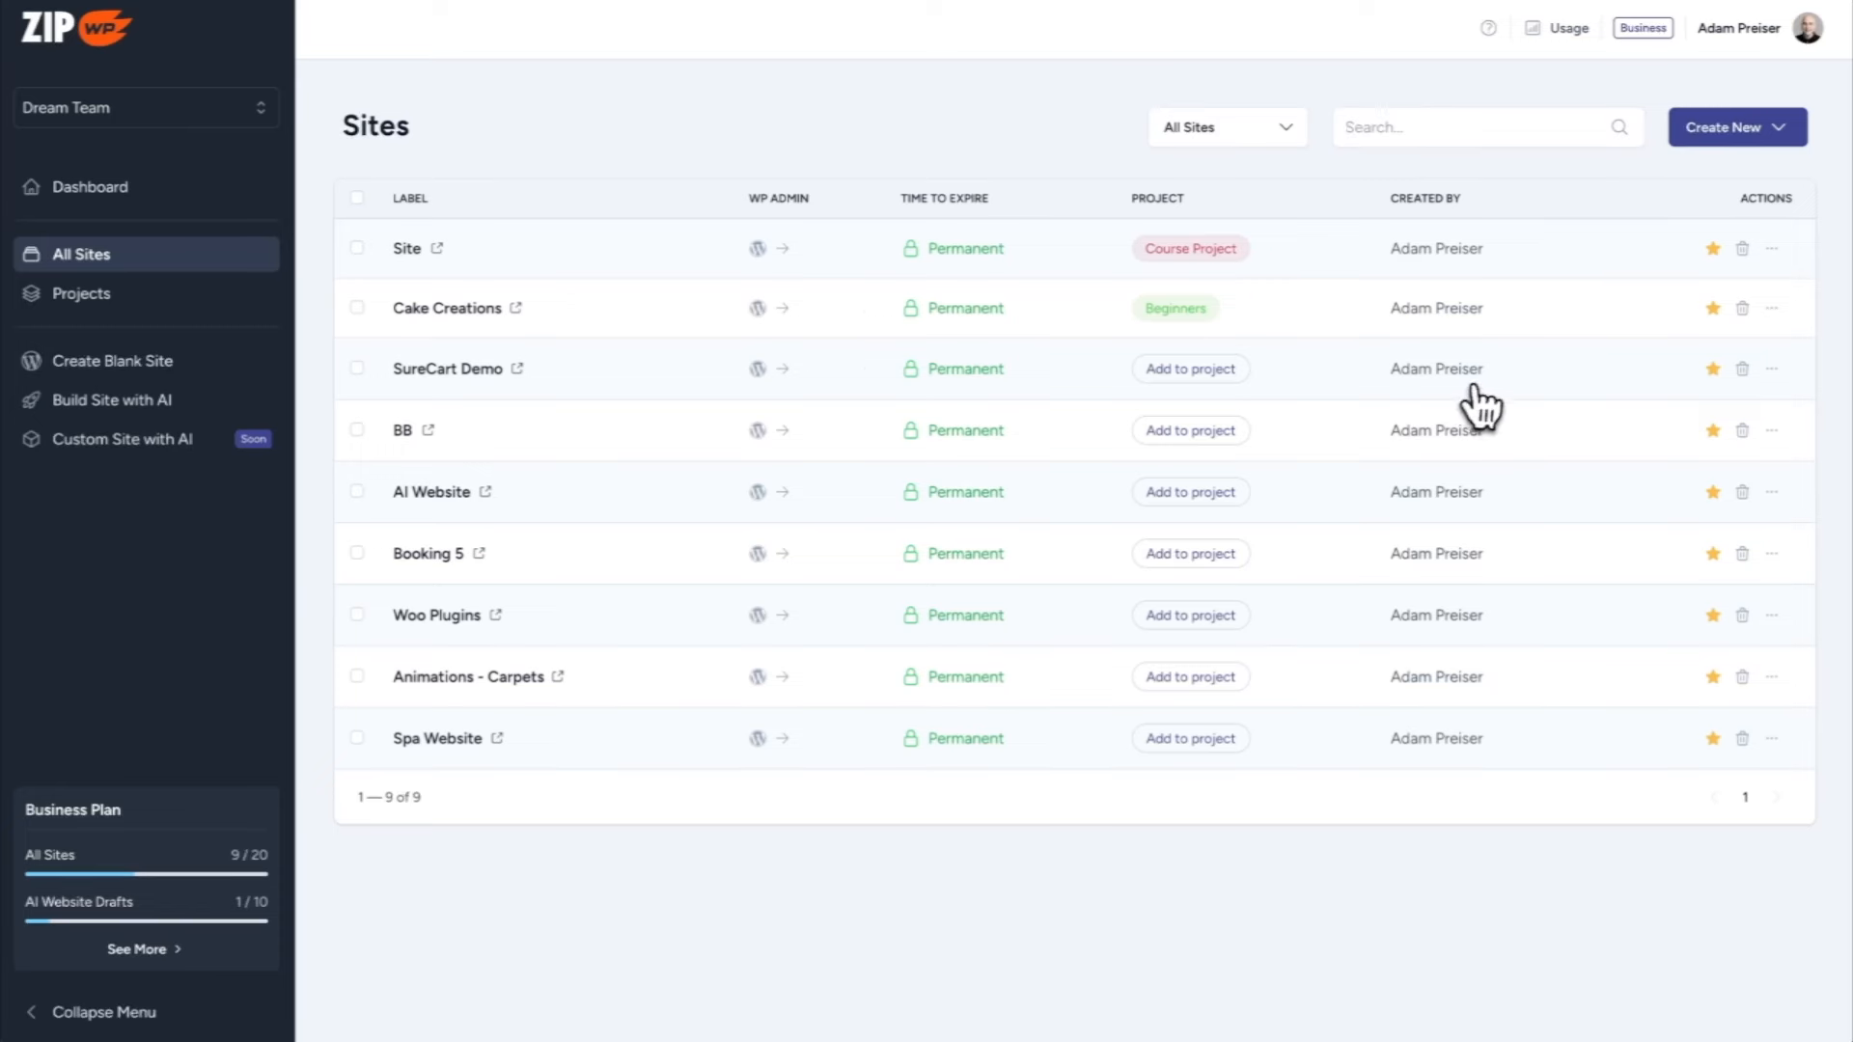
Step: Open Course Project from the Projects overview to view its sites
{"action": "left_click", "coordinate": [107, 306]}
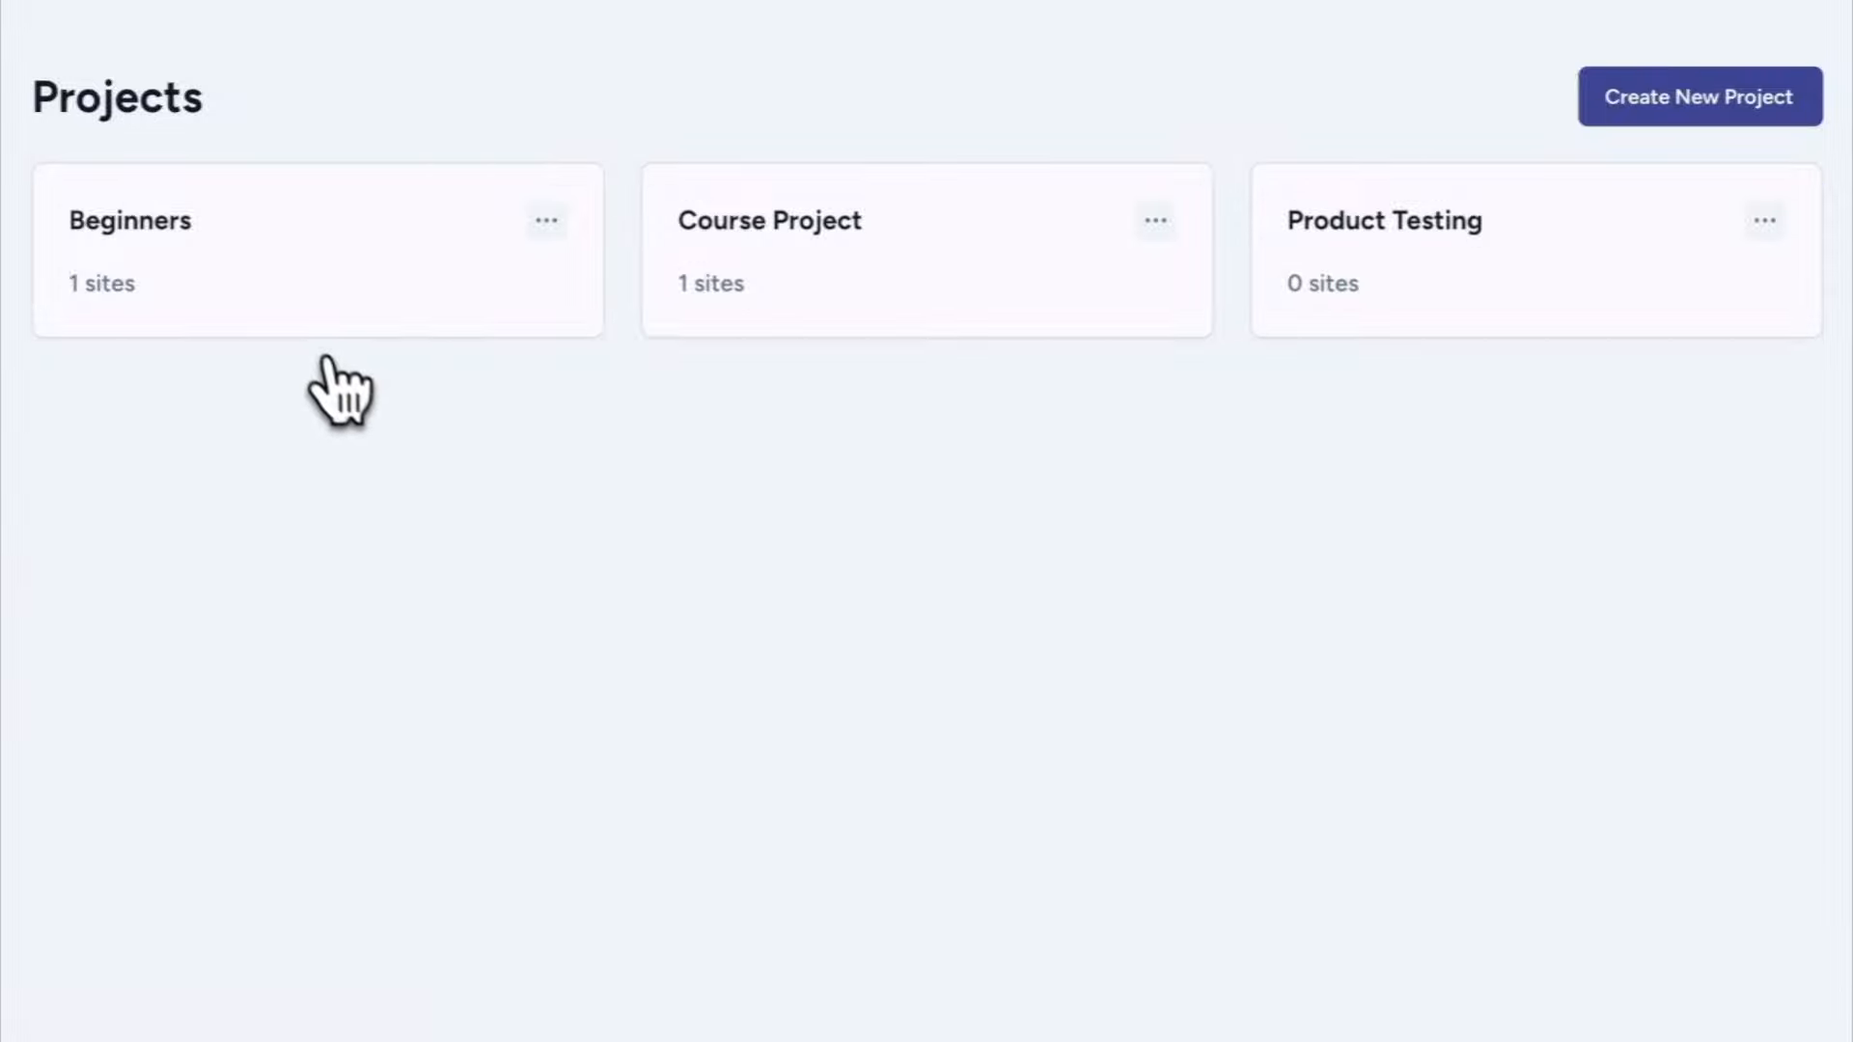
{"action": "left_click", "coordinate": [880, 289]}
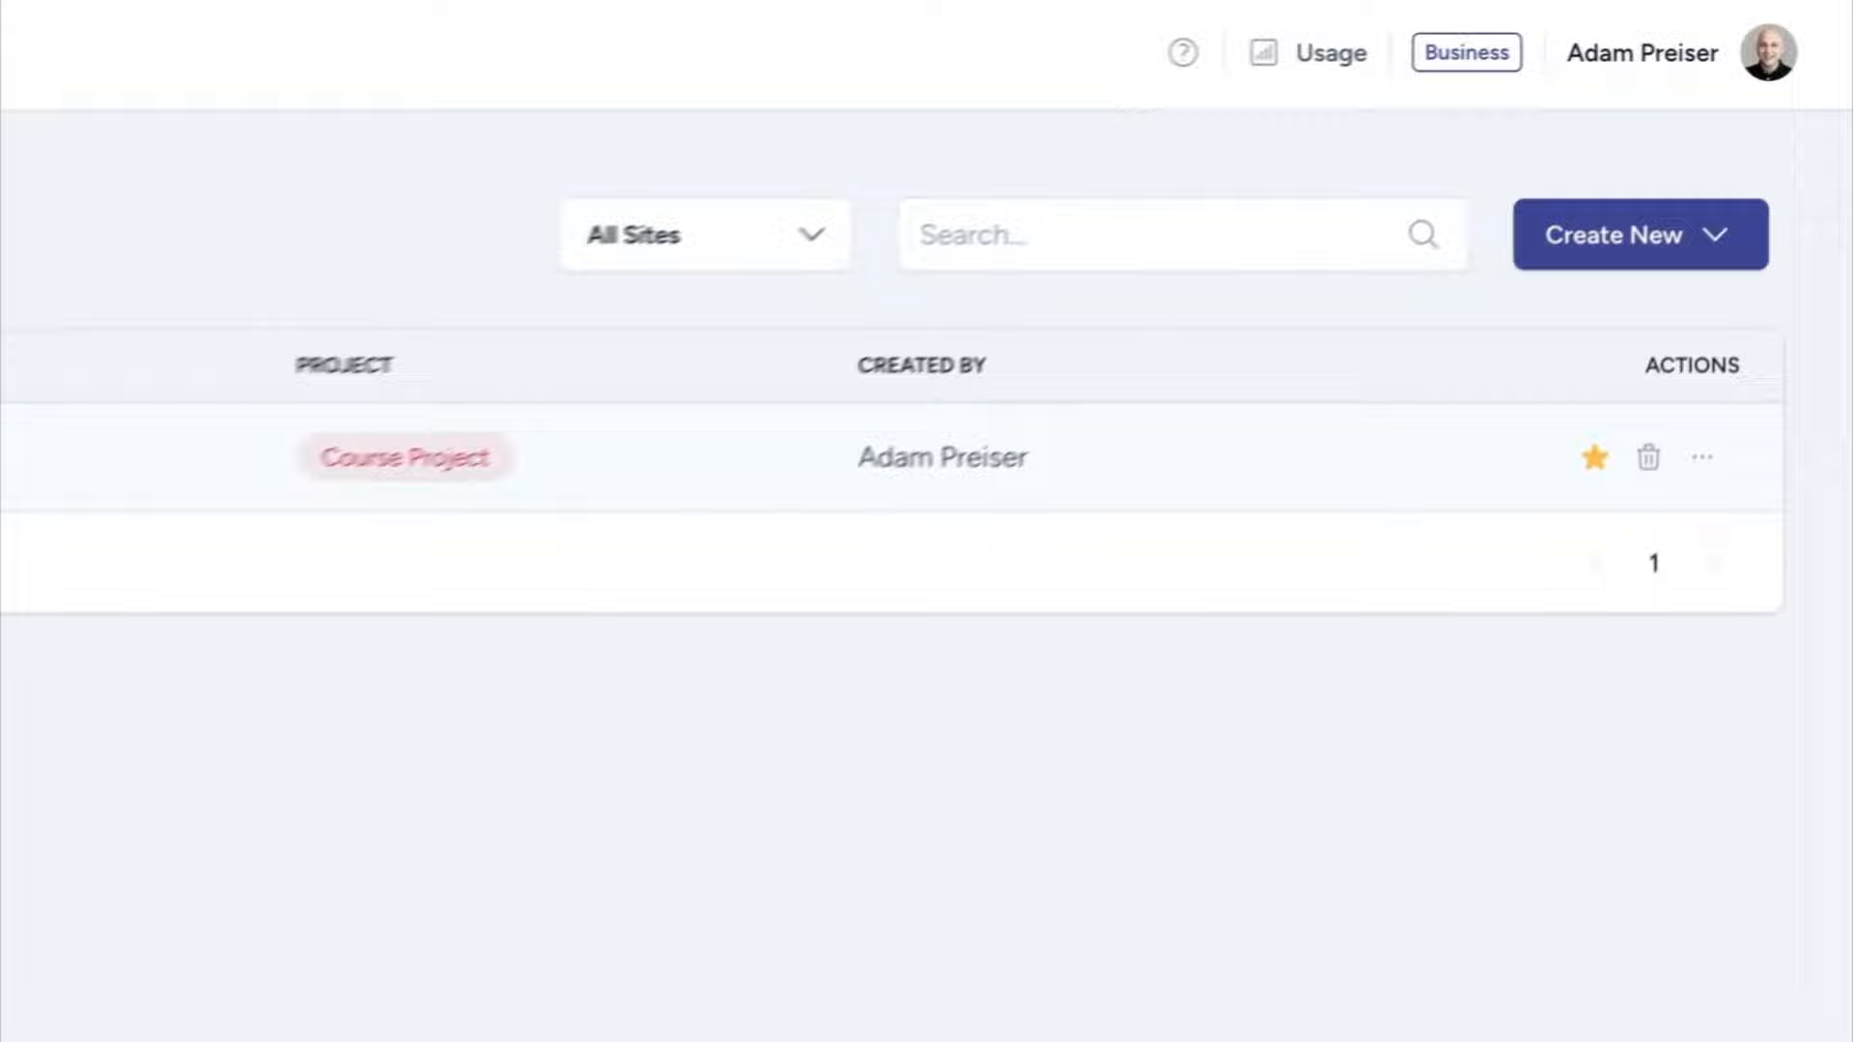
Step: Return to the dashboard and open the help contact page
{"action": "left_click", "coordinate": [272, 198]}
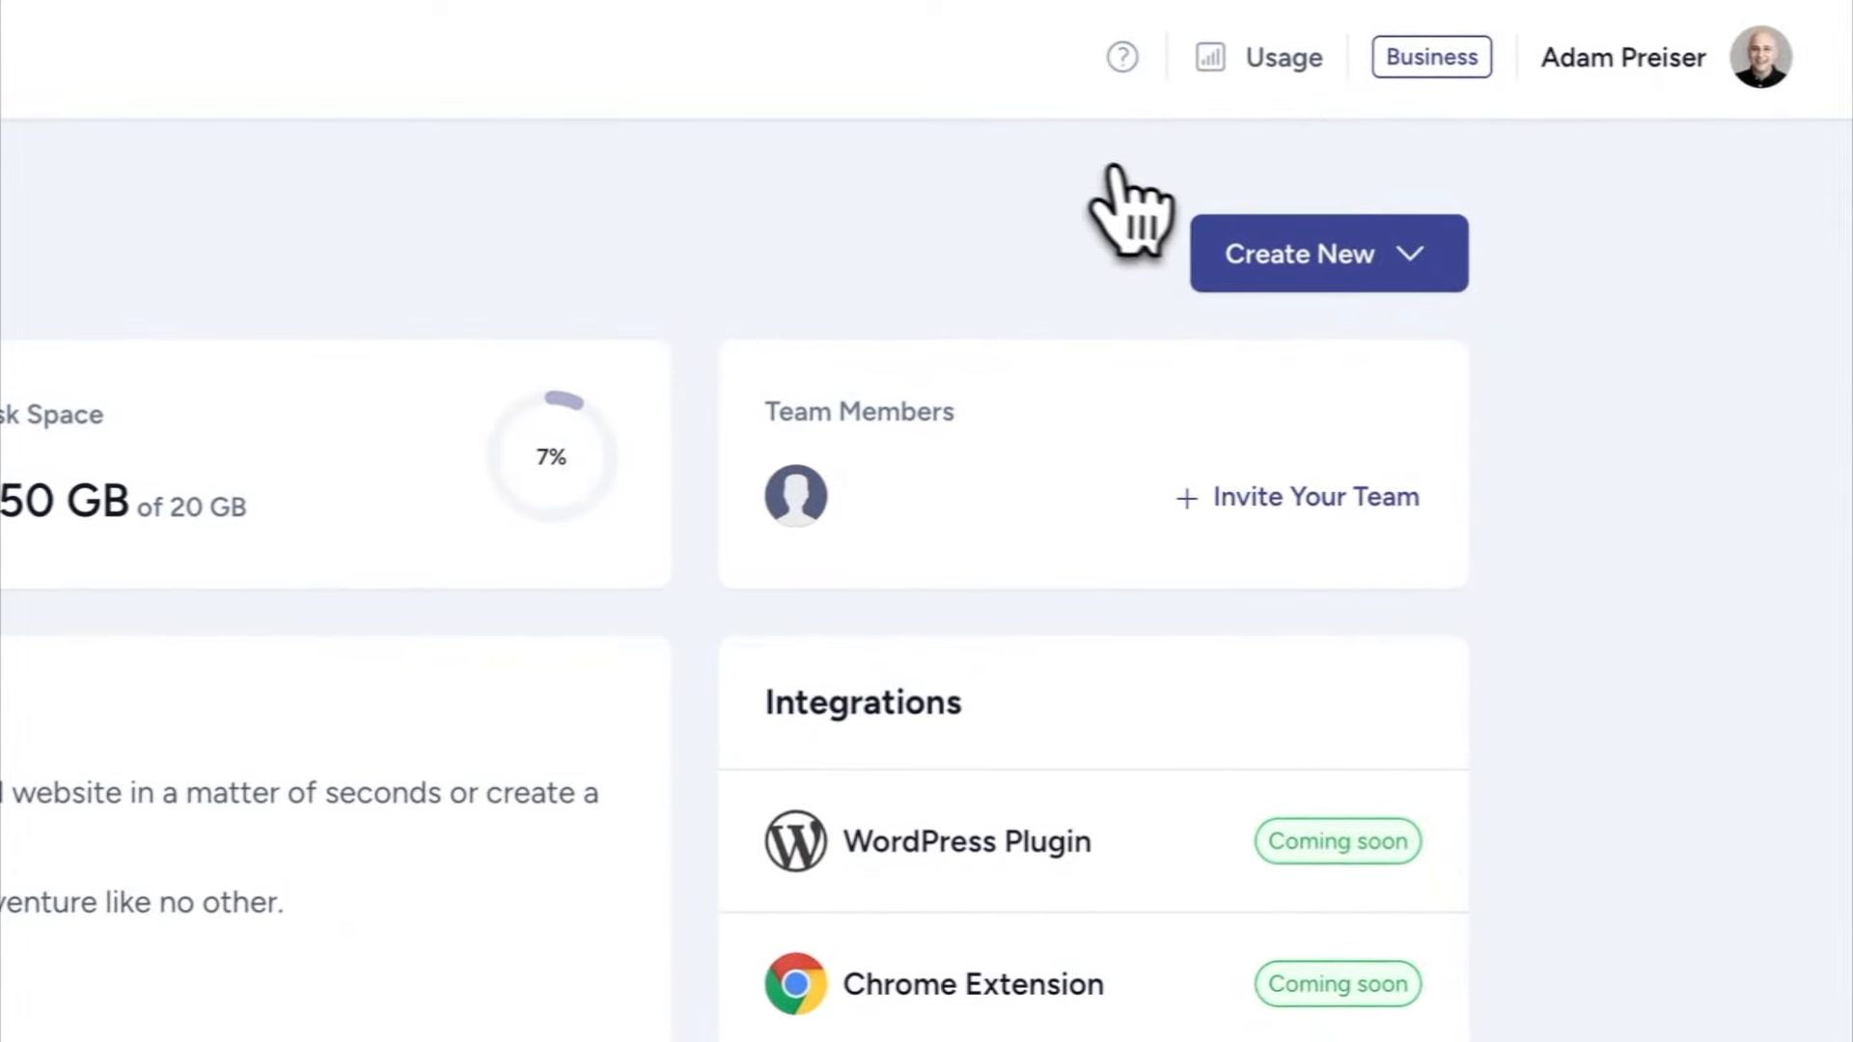
{"action": "left_click", "coordinate": [1131, 67]}
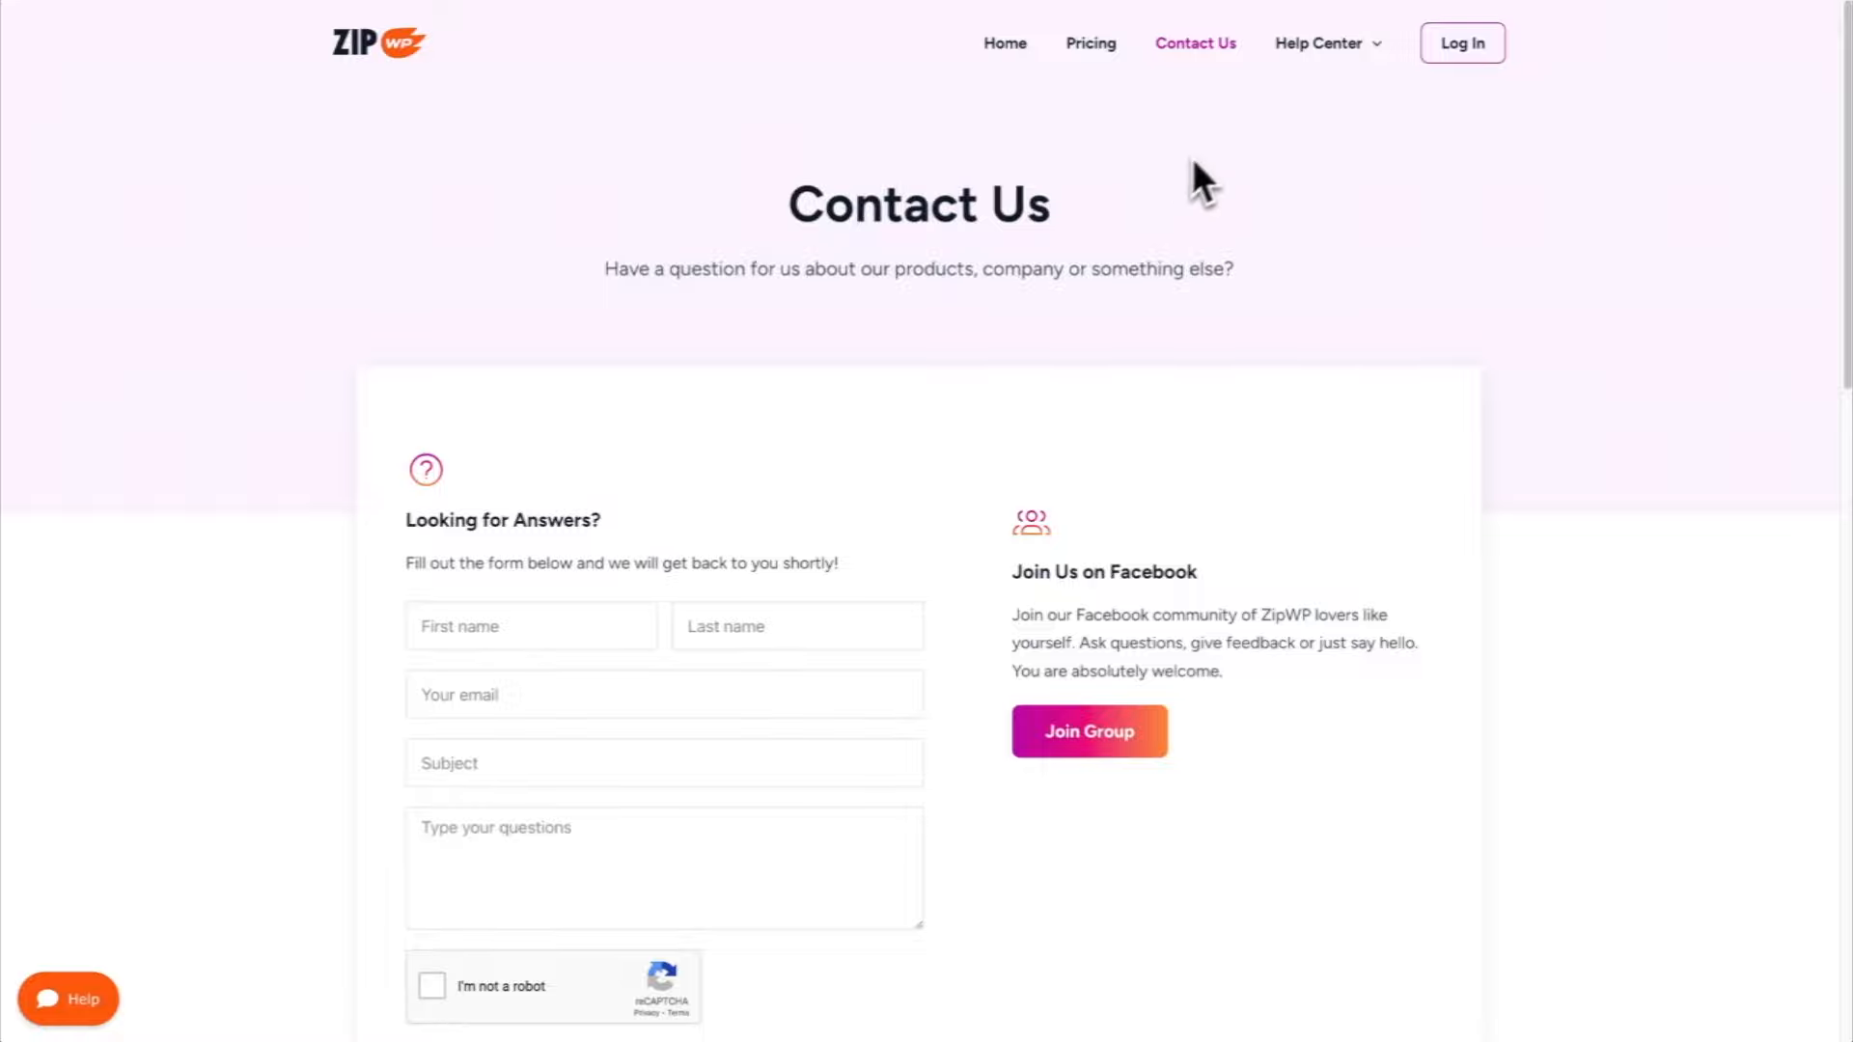
Step: View the What's New page from the Help Center, and open the Knowledge Base
{"action": "mouse_move", "coordinate": [1319, 47]}
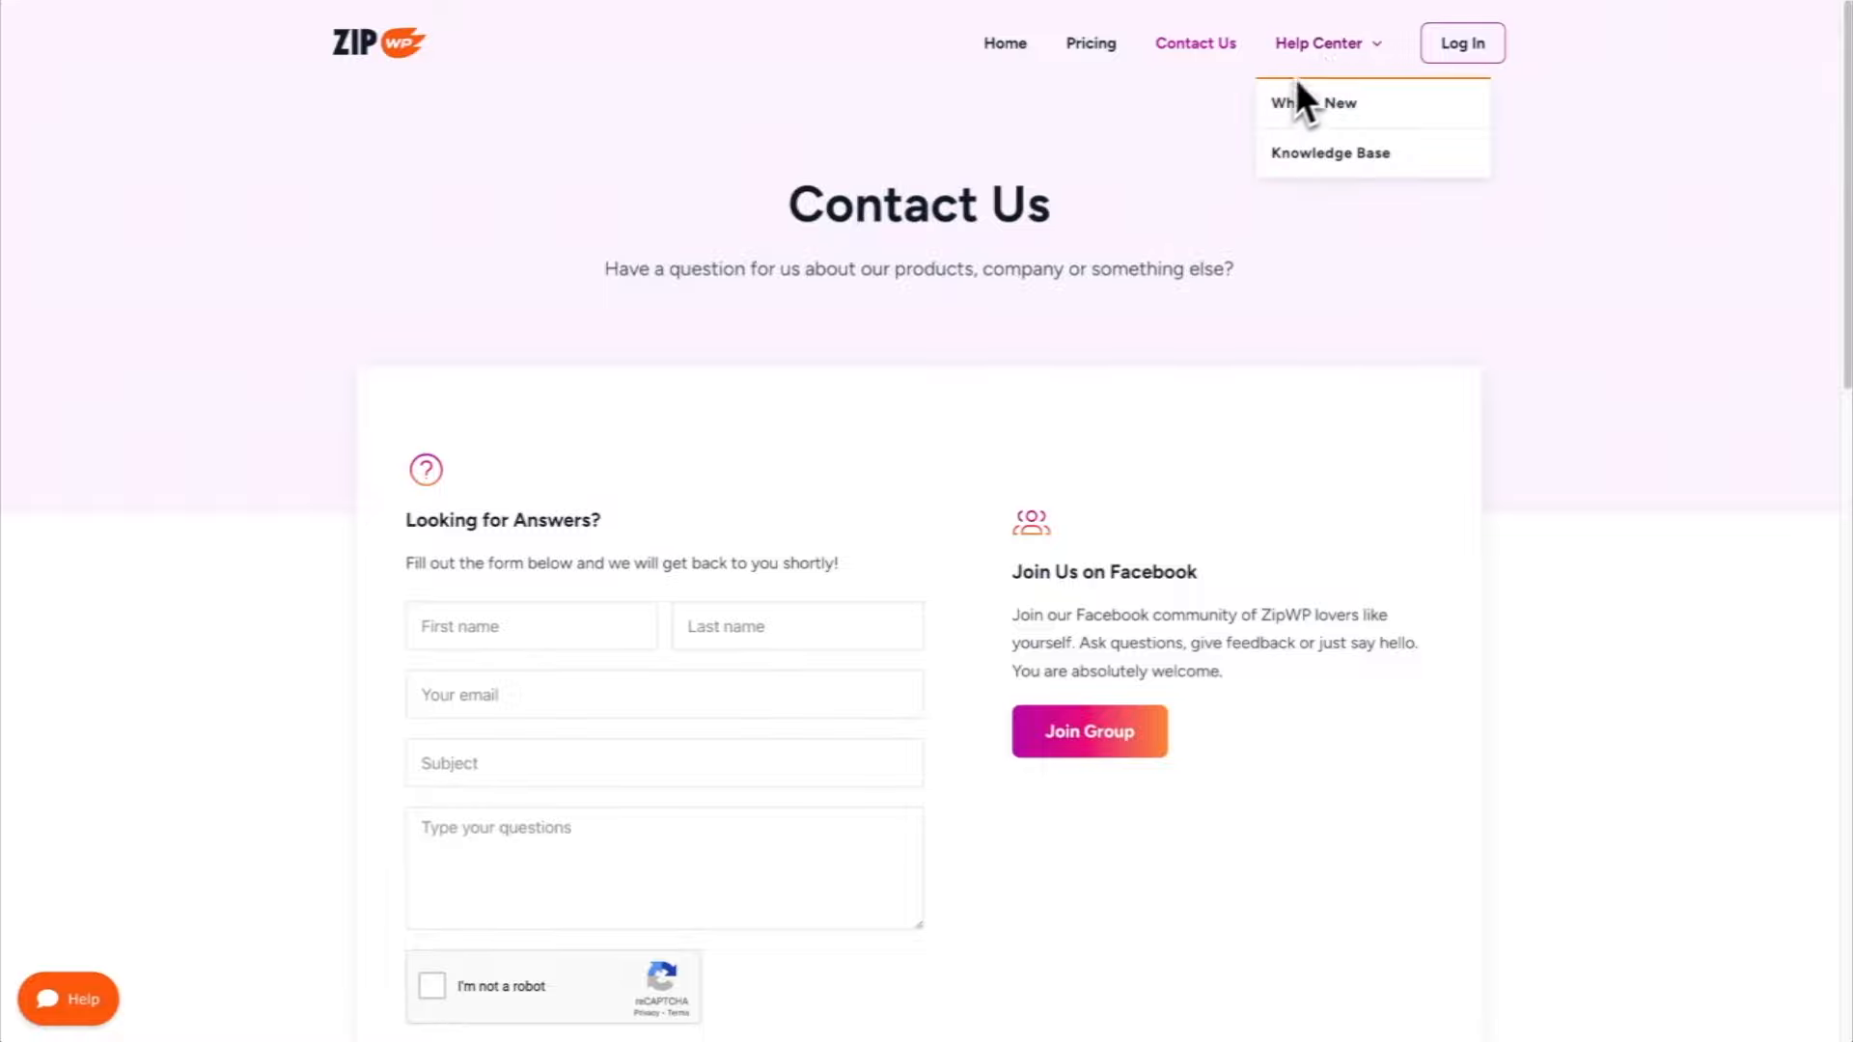
{"action": "left_click", "coordinate": [1356, 106]}
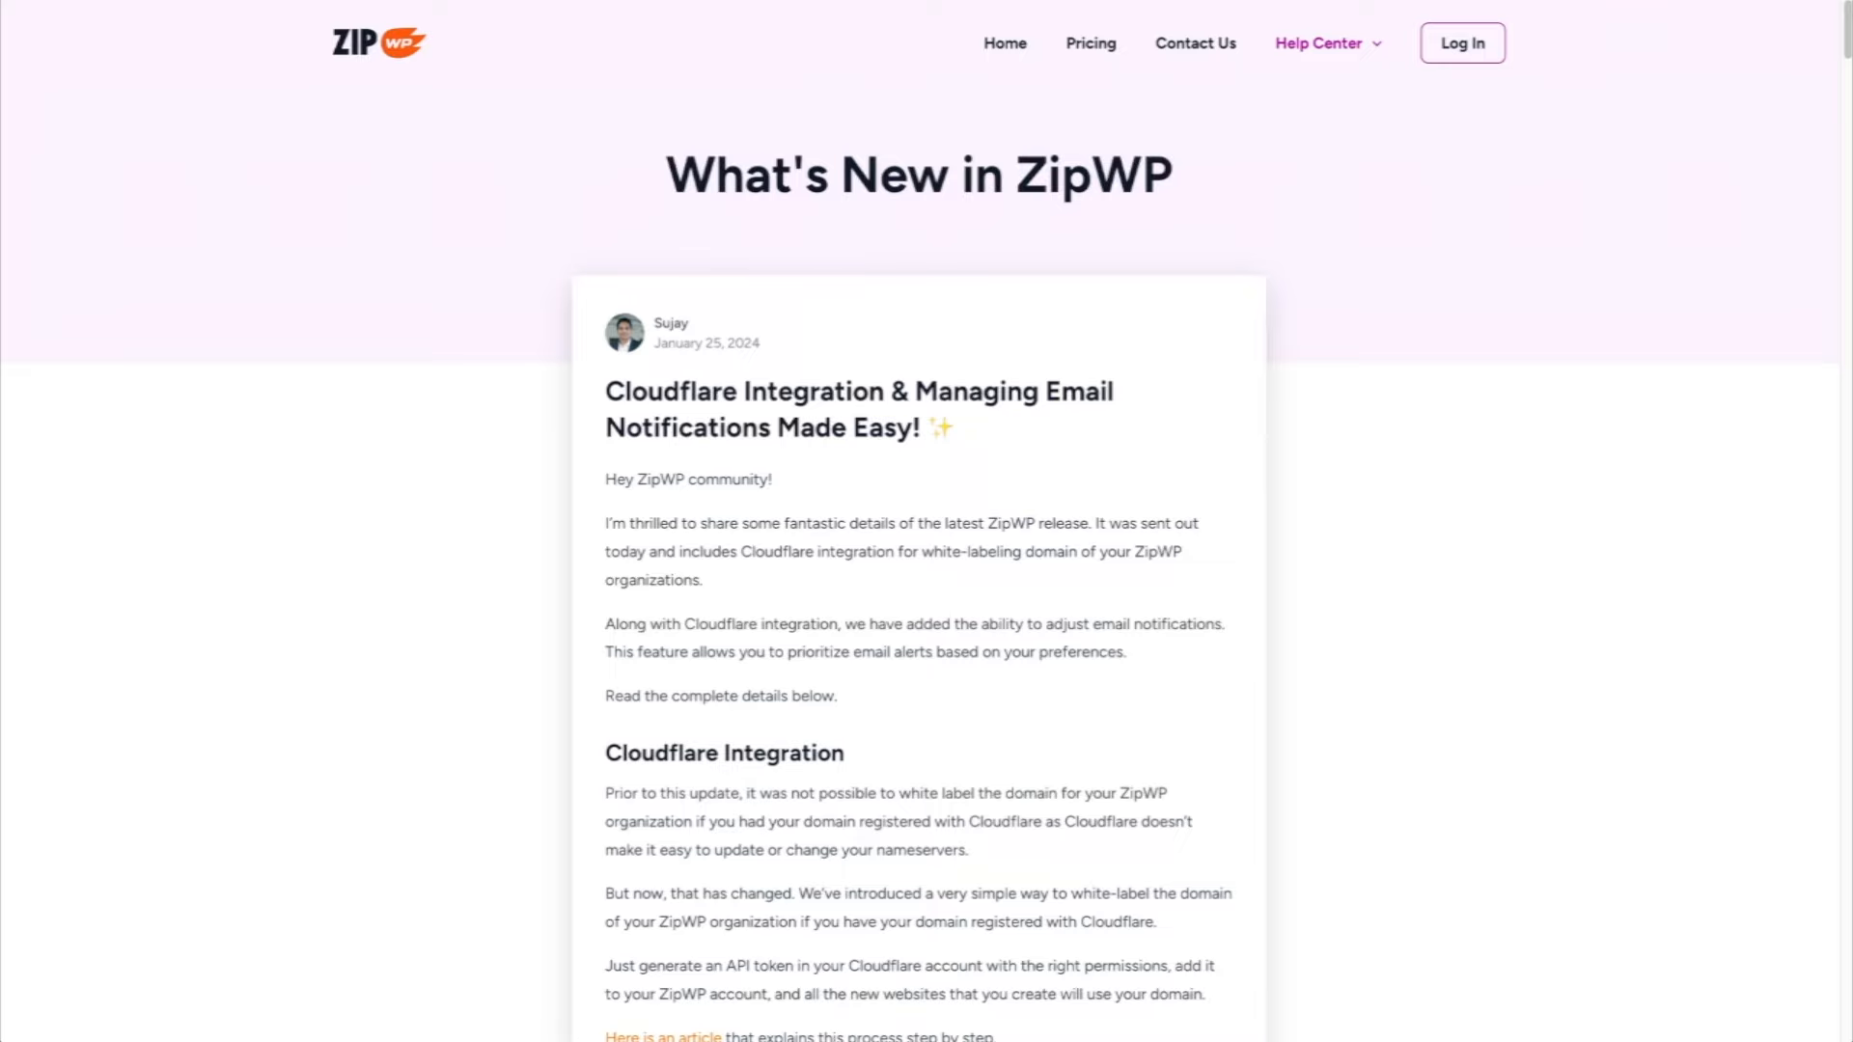
{"action": "mouse_move", "coordinate": [1341, 78]}
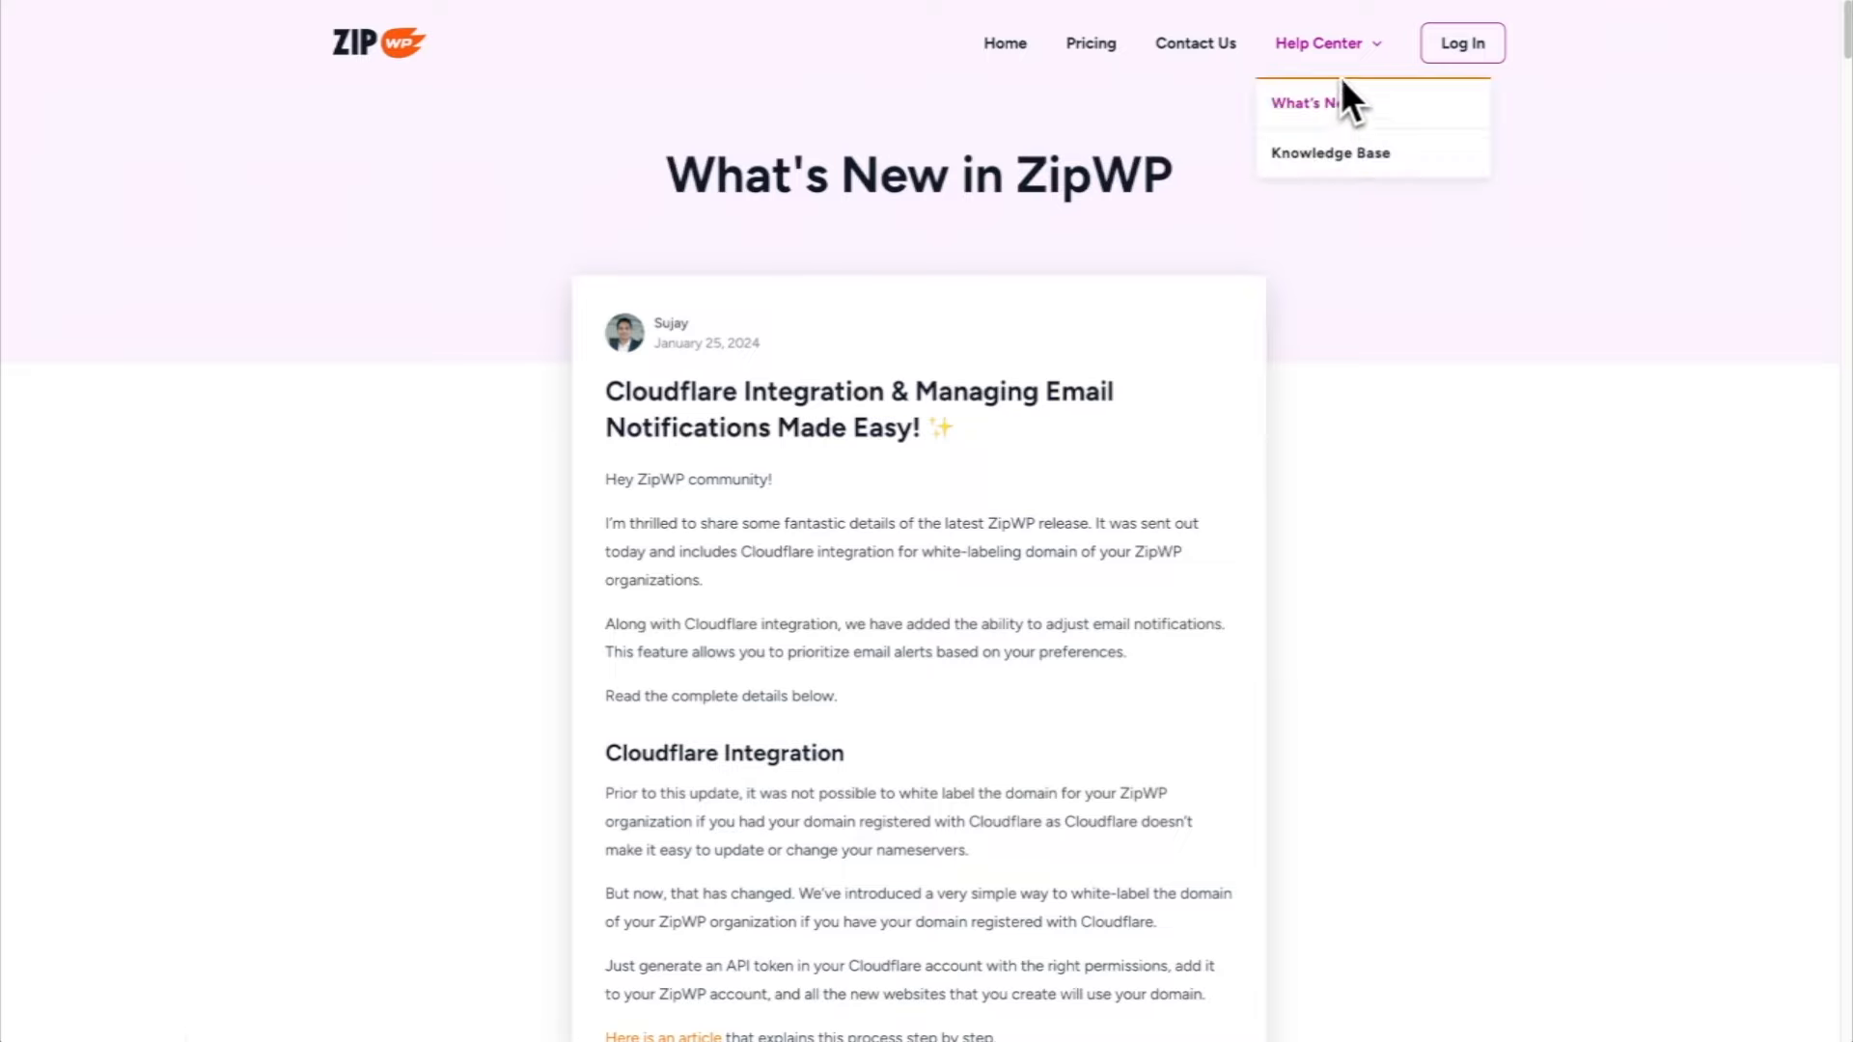
{"action": "left_click", "coordinate": [1343, 160]}
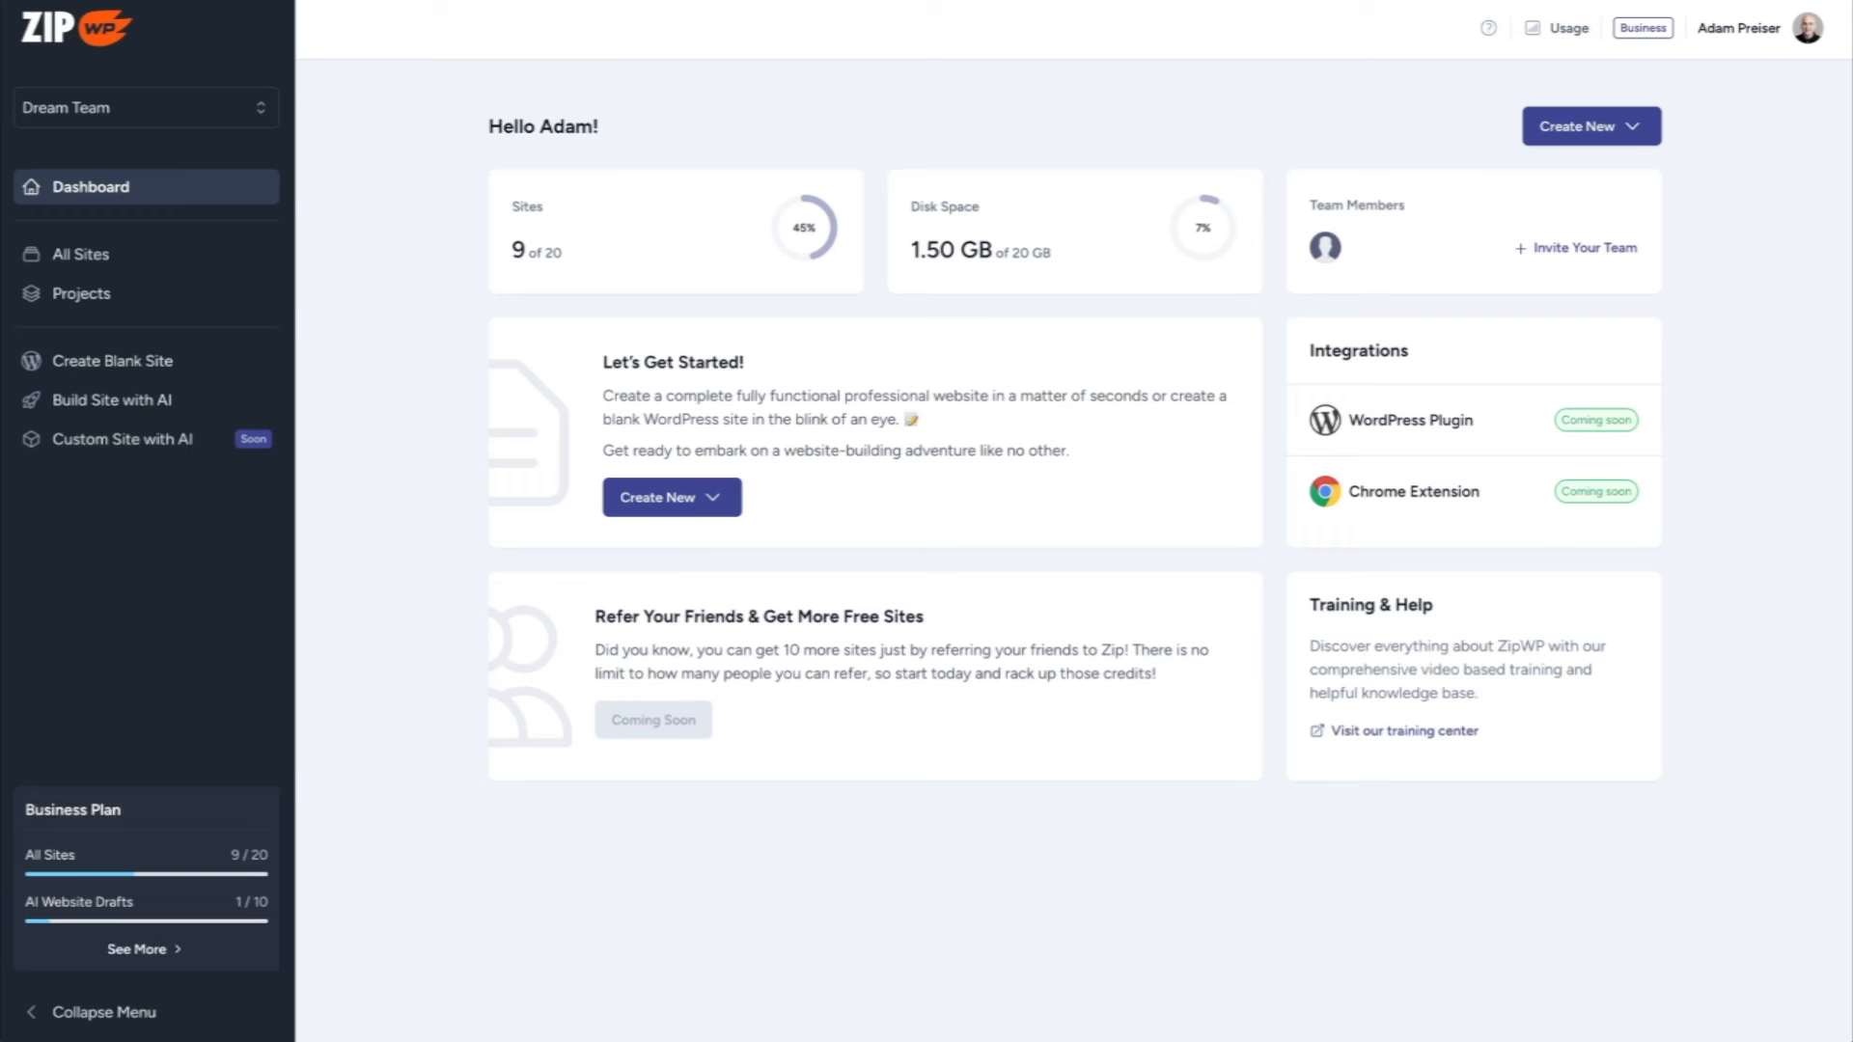
Step: View the plan usage and limits on the dashboard, and look through the account options before closing them
{"action": "left_click", "coordinate": [1564, 29]}
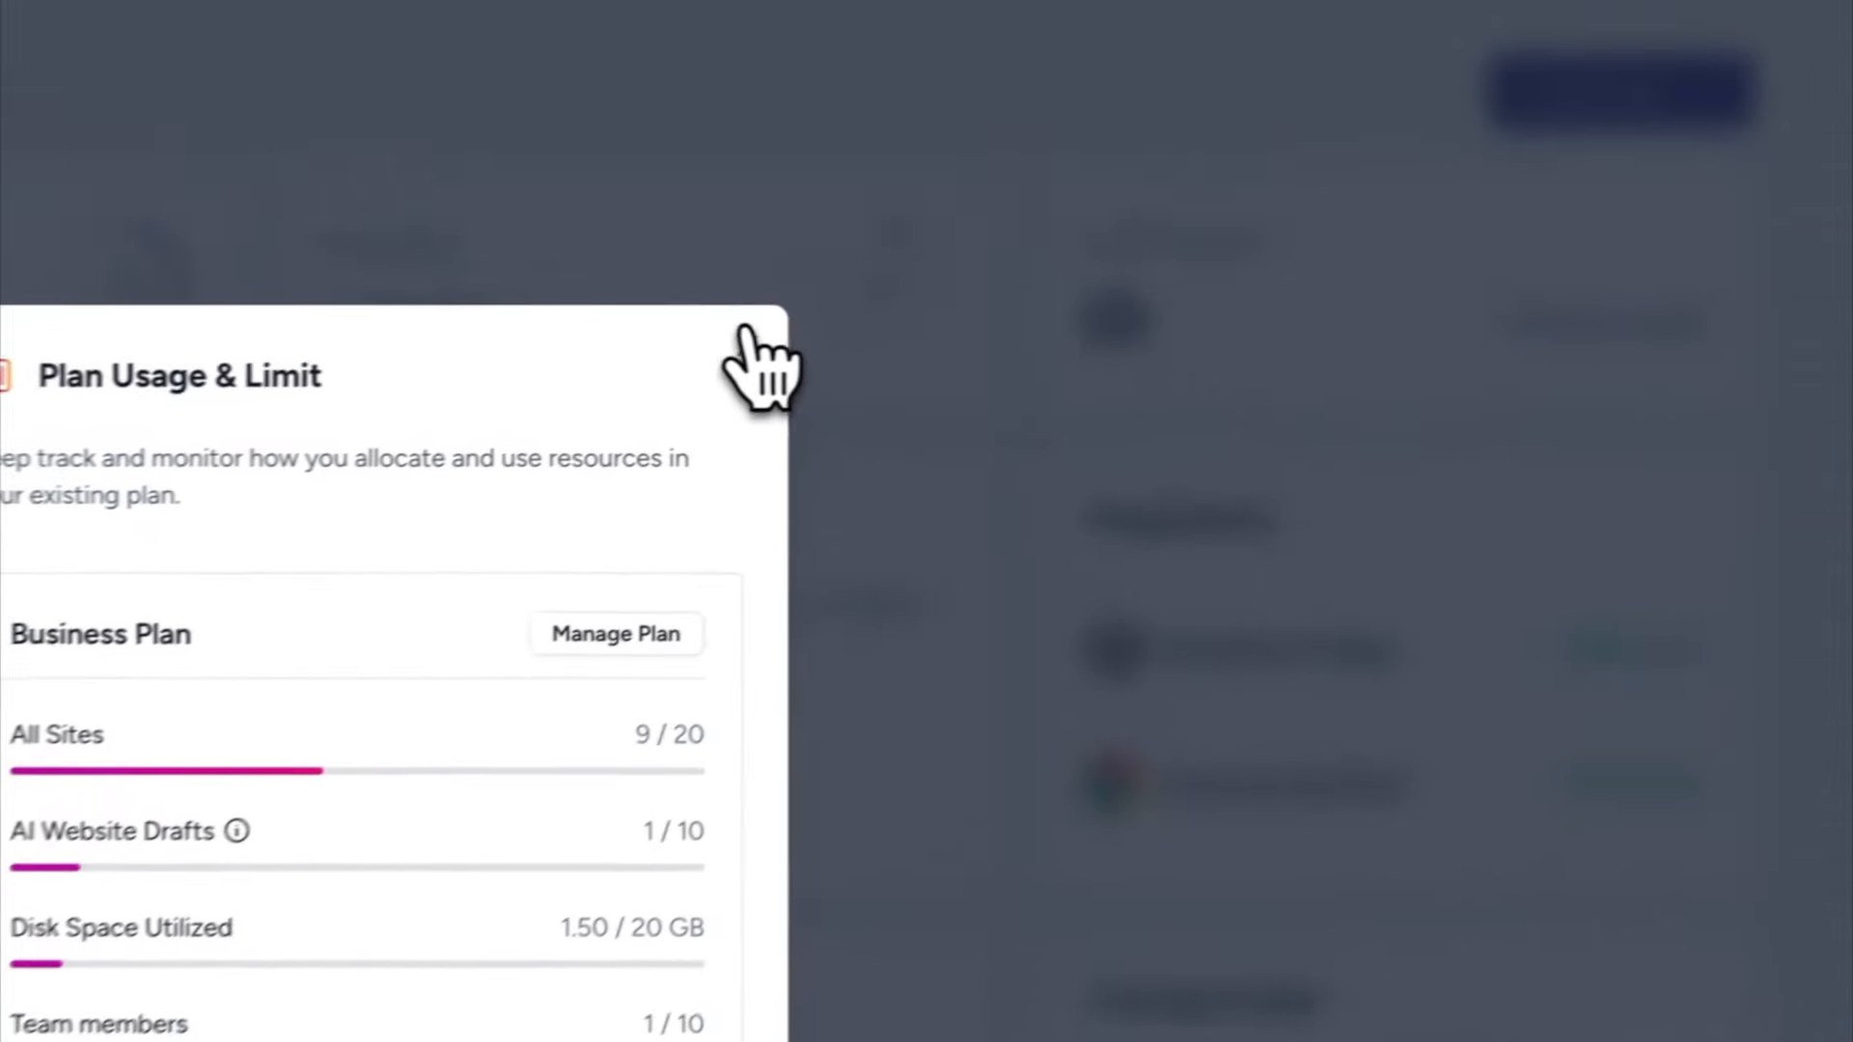
{"action": "left_click", "coordinate": [1281, 69]}
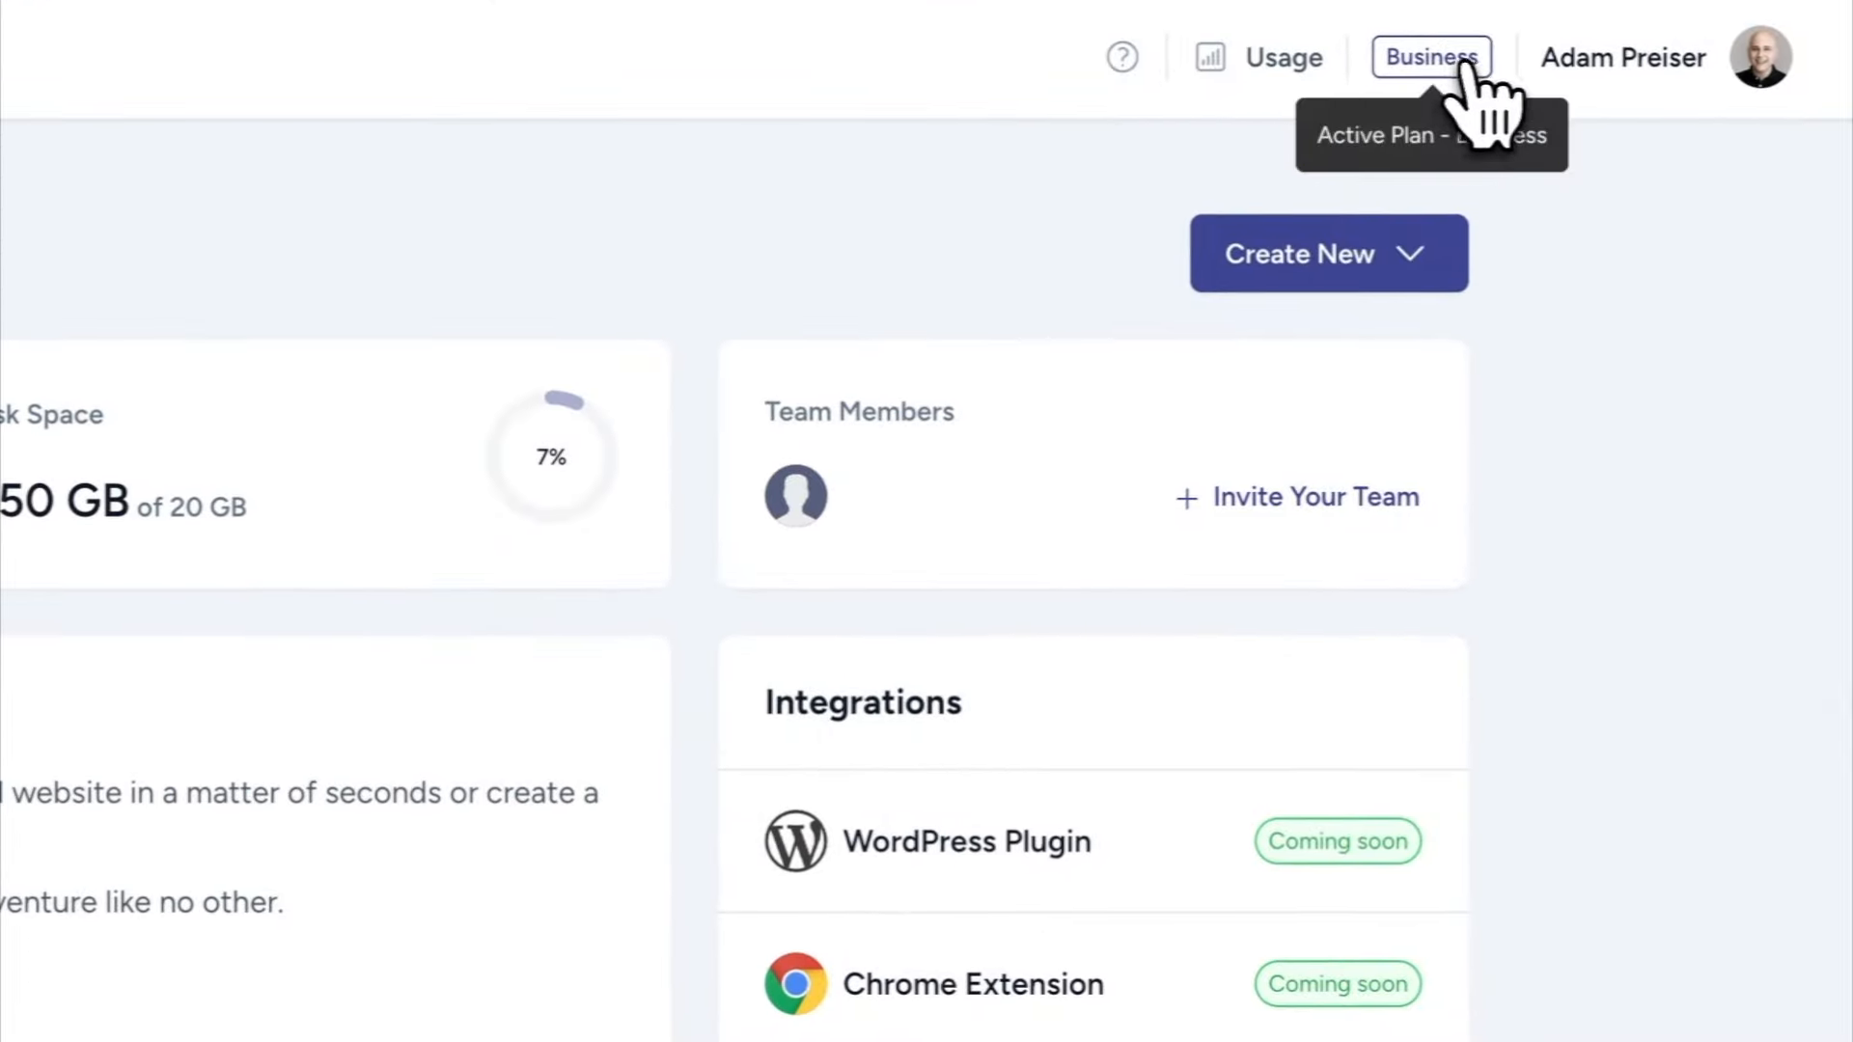
{"action": "left_click", "coordinate": [1625, 59]}
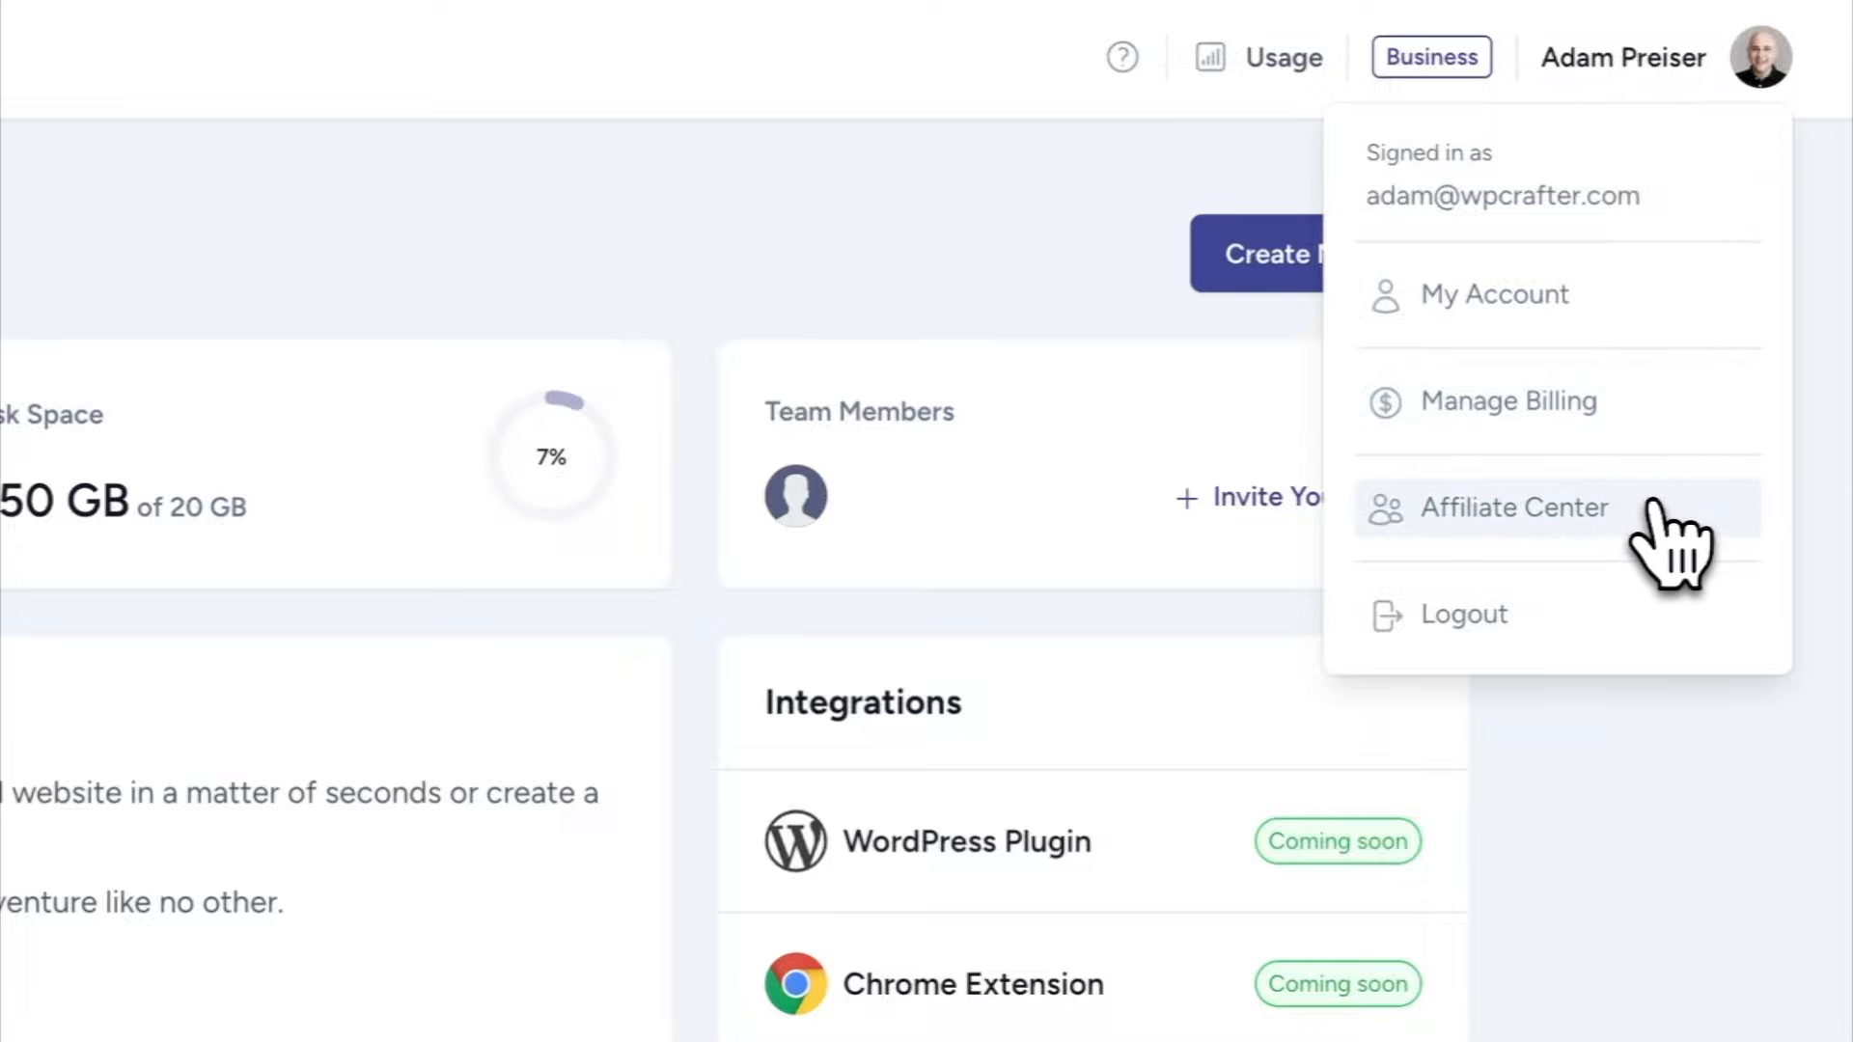
{"action": "left_click", "coordinate": [29, 272]}
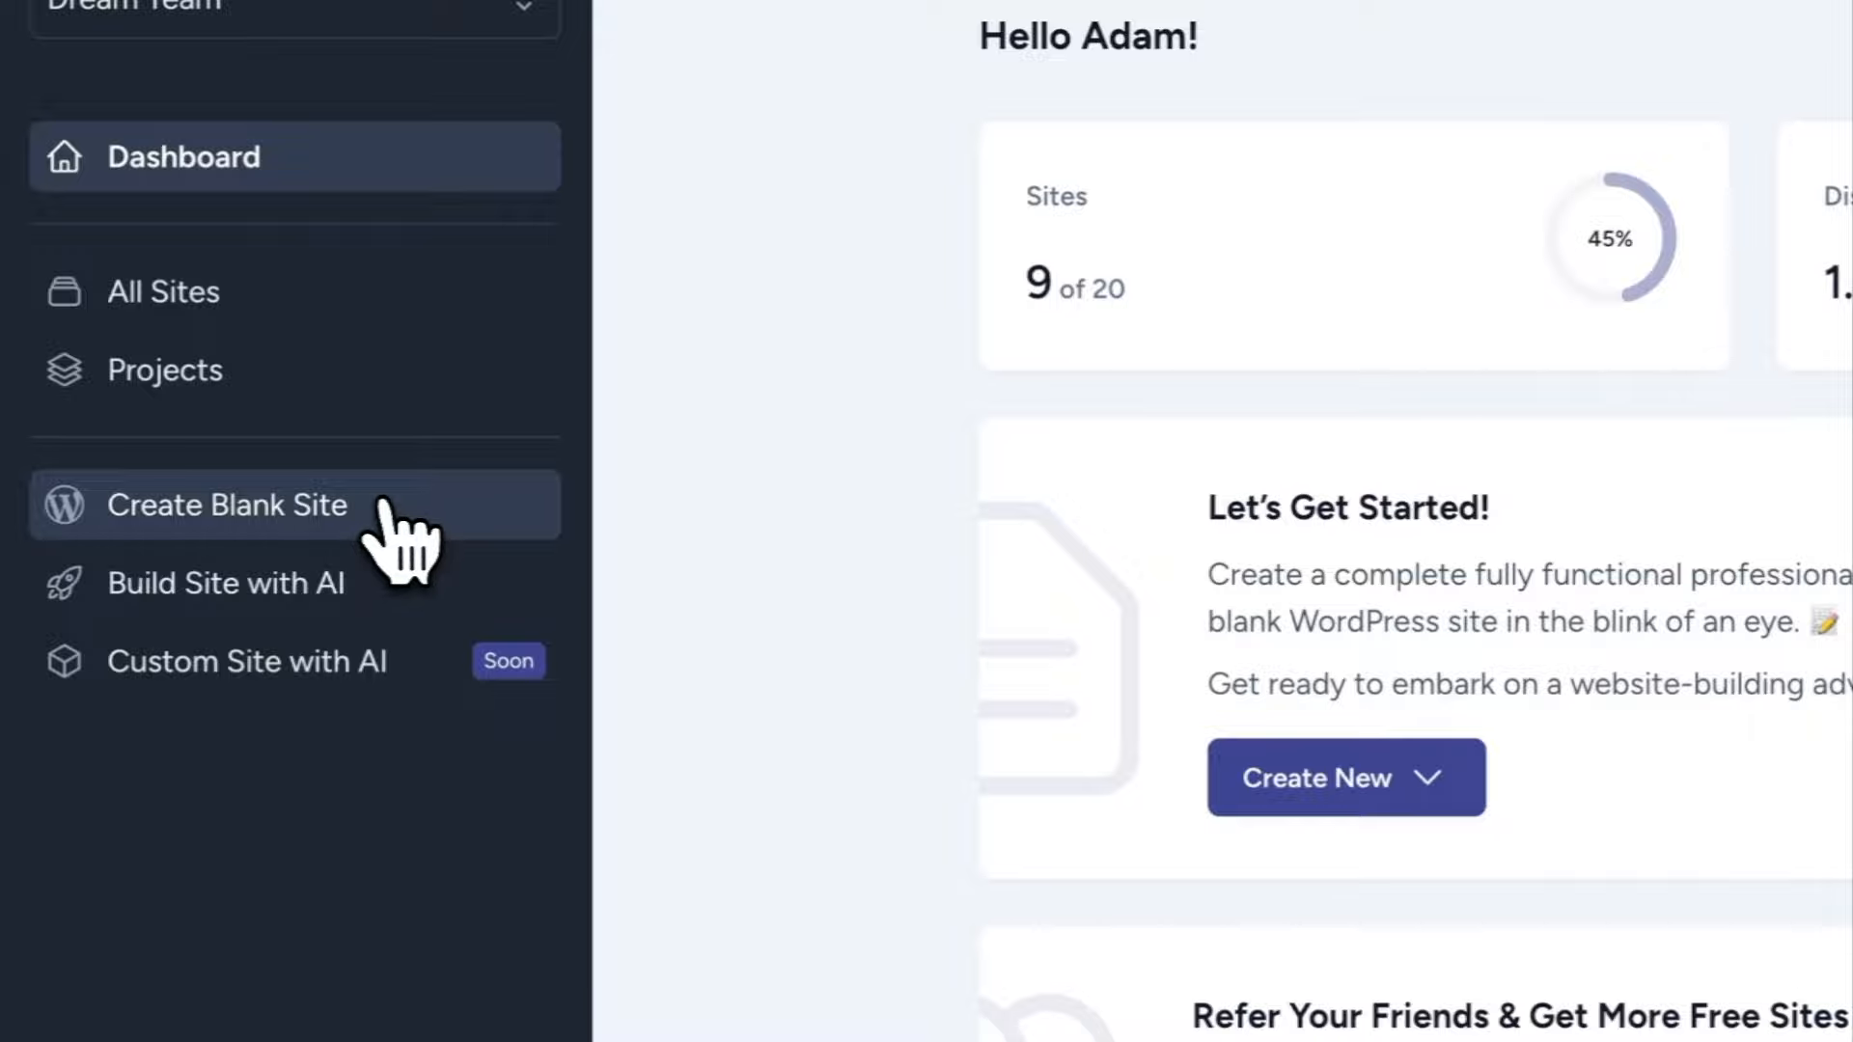
Step: Create a new blank website with the site label Tutorial, leaving WordPress Multisite off
{"action": "left_click", "coordinate": [383, 503]}
{"action": "left_click", "coordinate": [634, 496]}
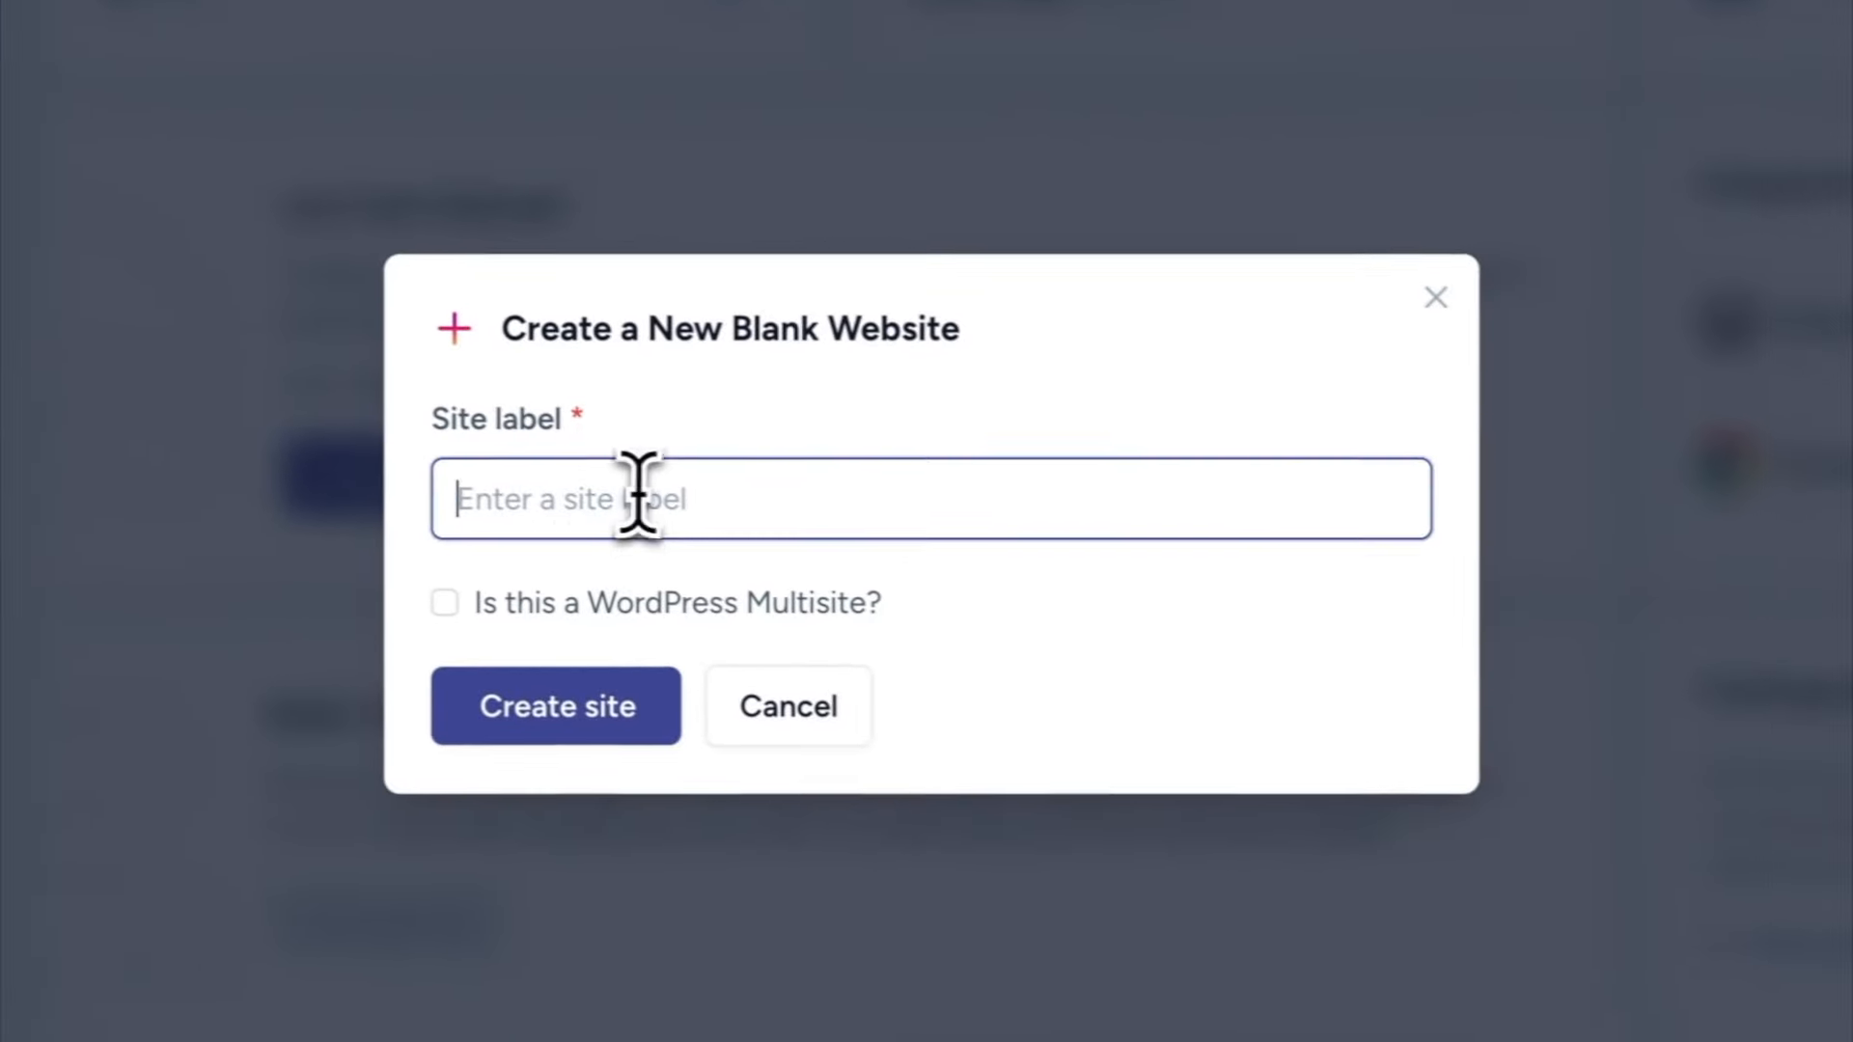
{"action": "type", "text": "Tutorial"}
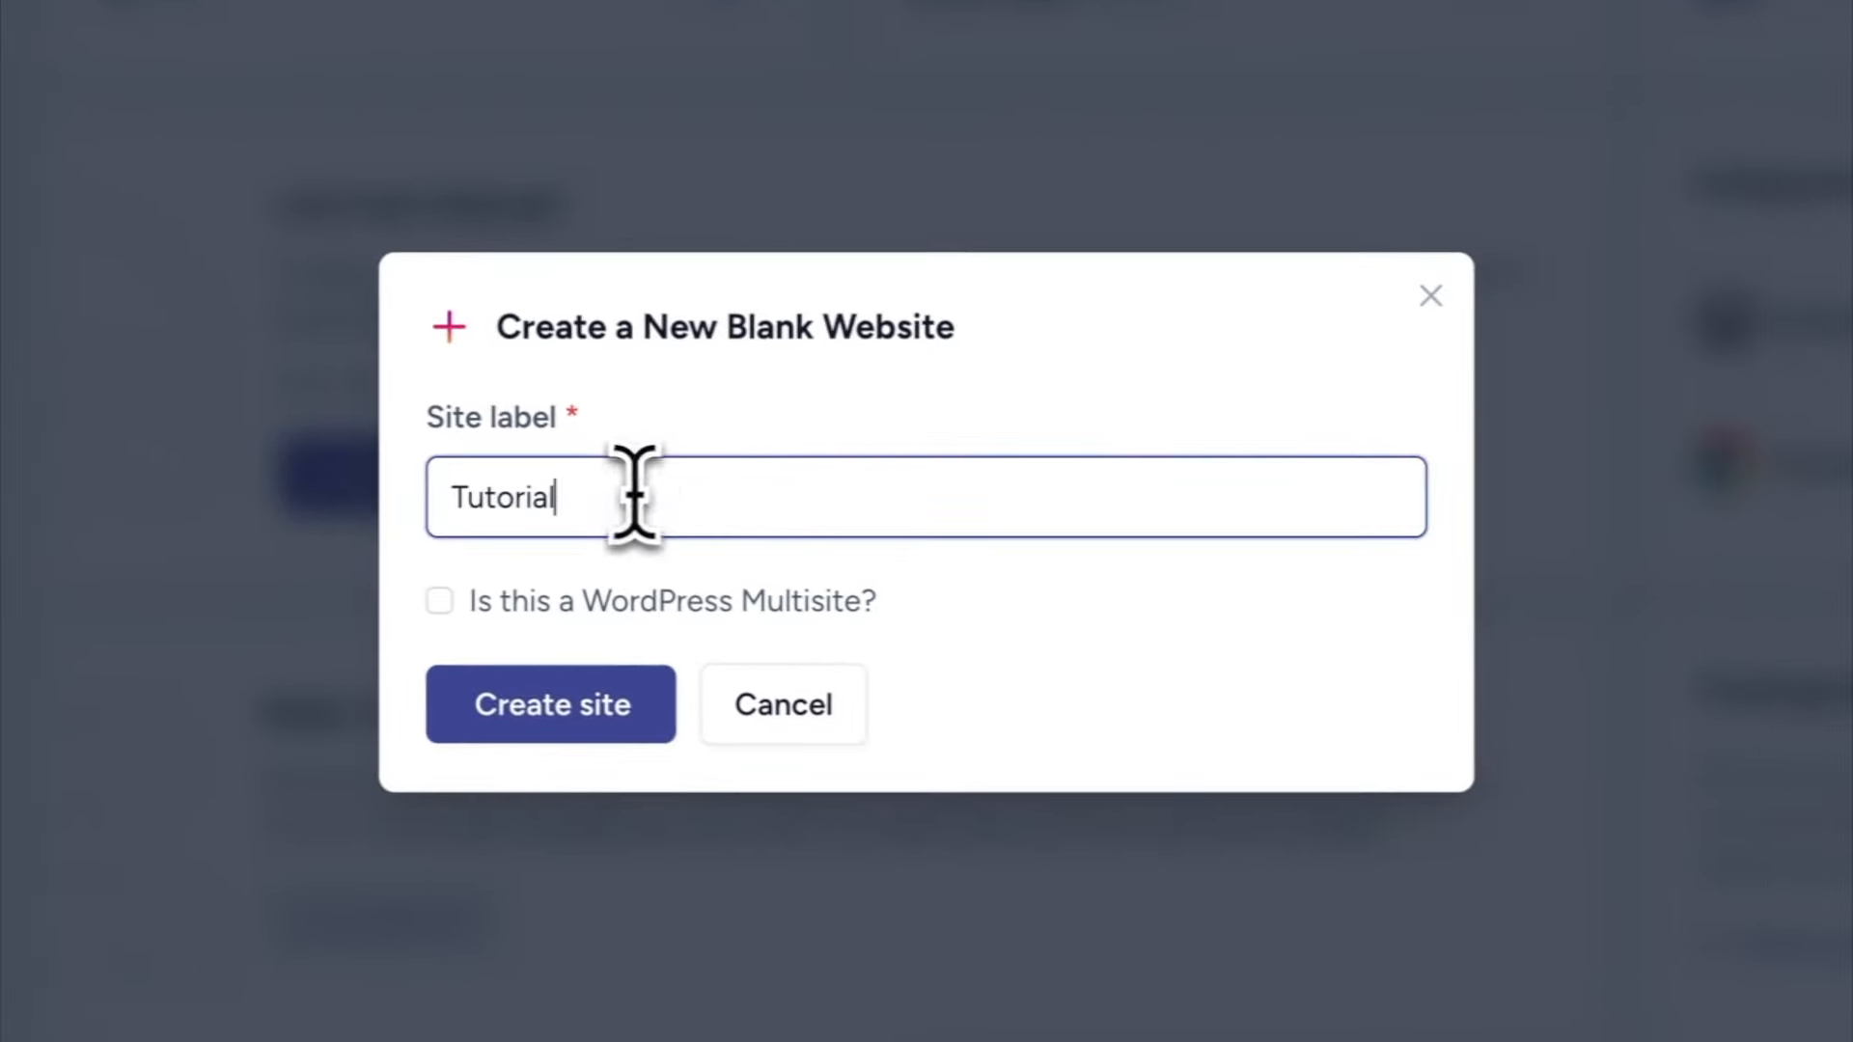
{"action": "left_click", "coordinate": [503, 731]}
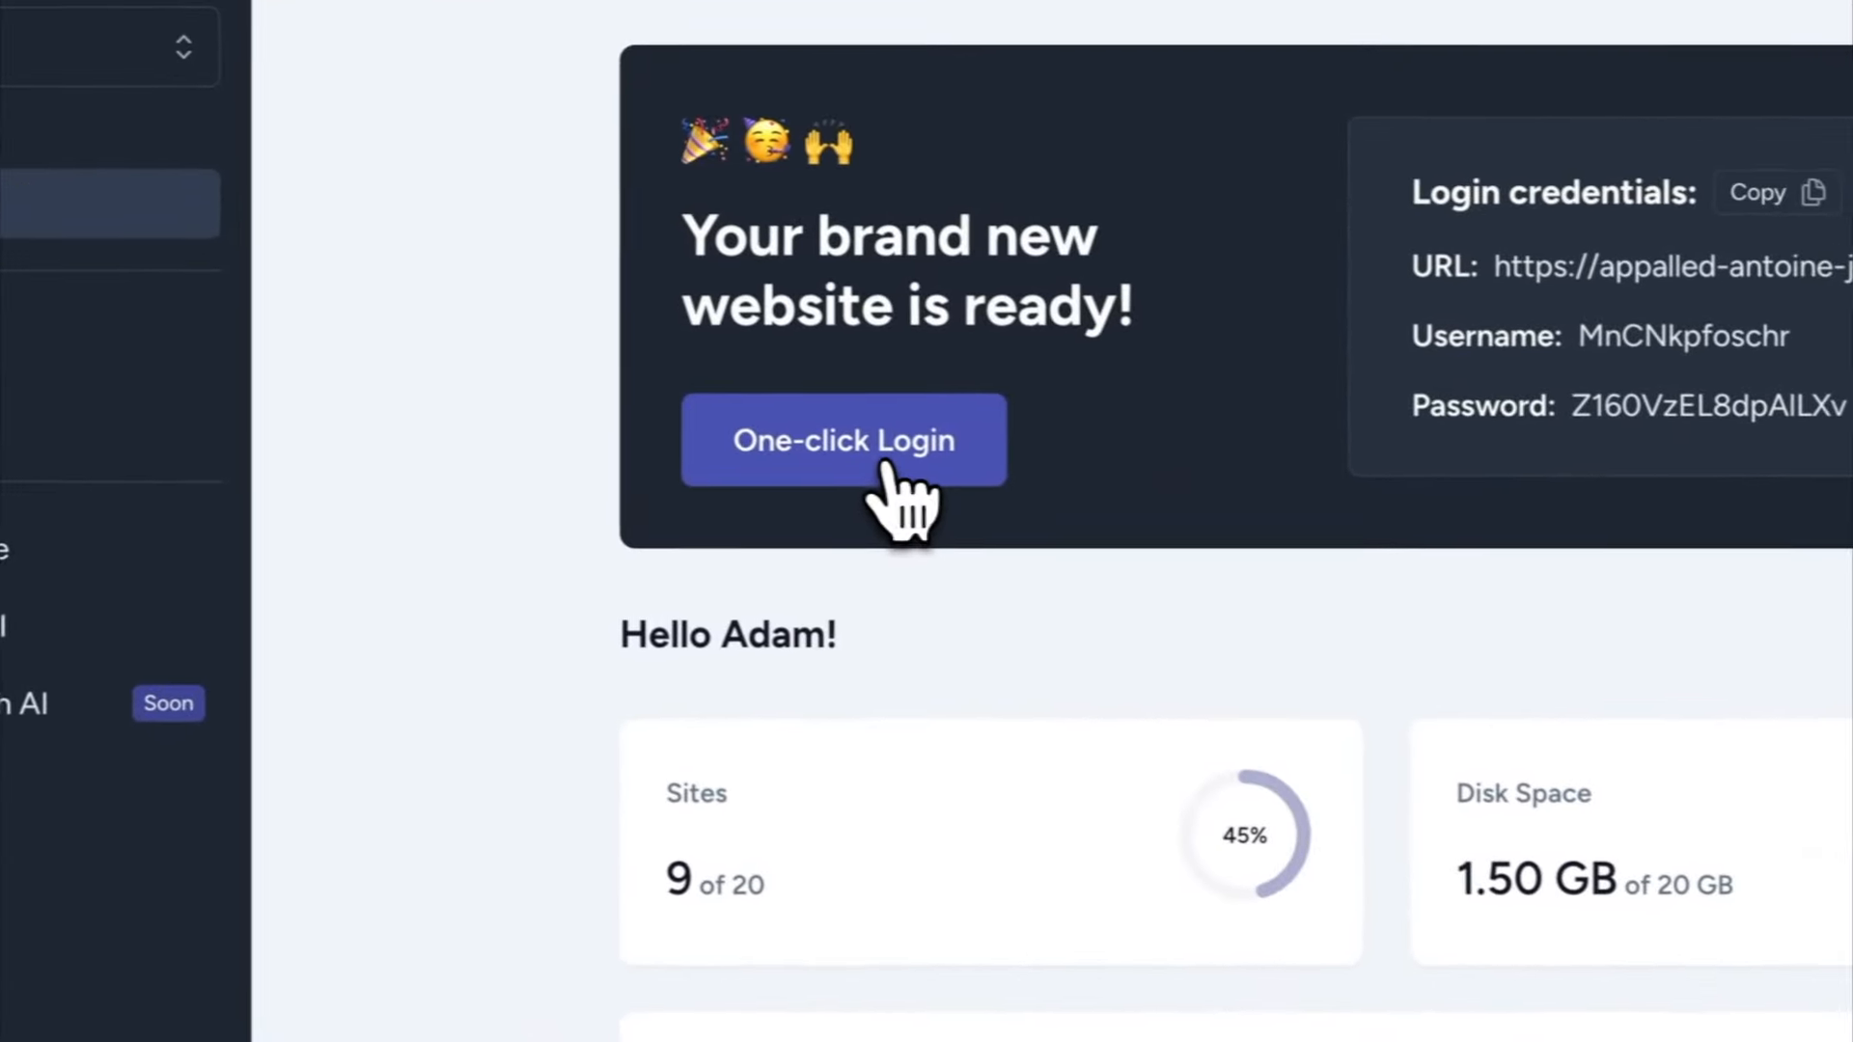
Step: Log in to the new site with One-click Login, and check its time to expire in the list of all sites
{"action": "left_click", "coordinate": [612, 317]}
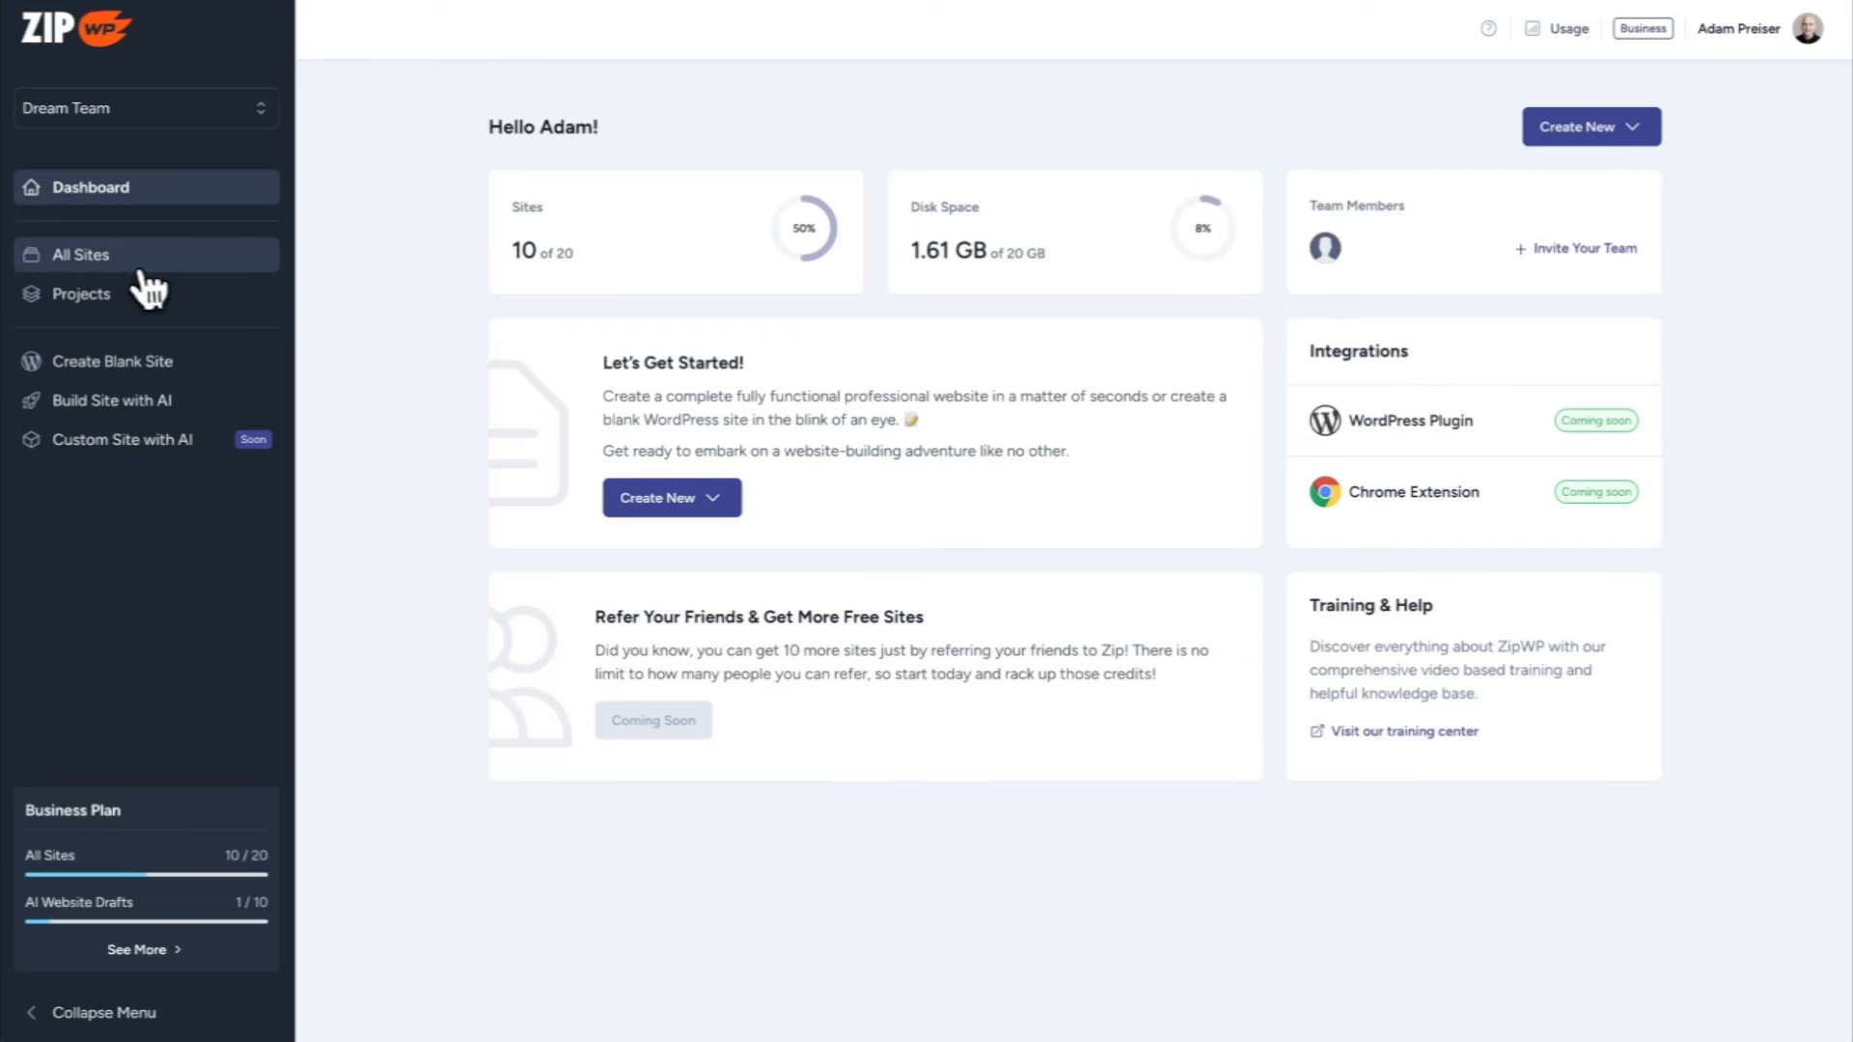
{"action": "left_click", "coordinate": [141, 270]}
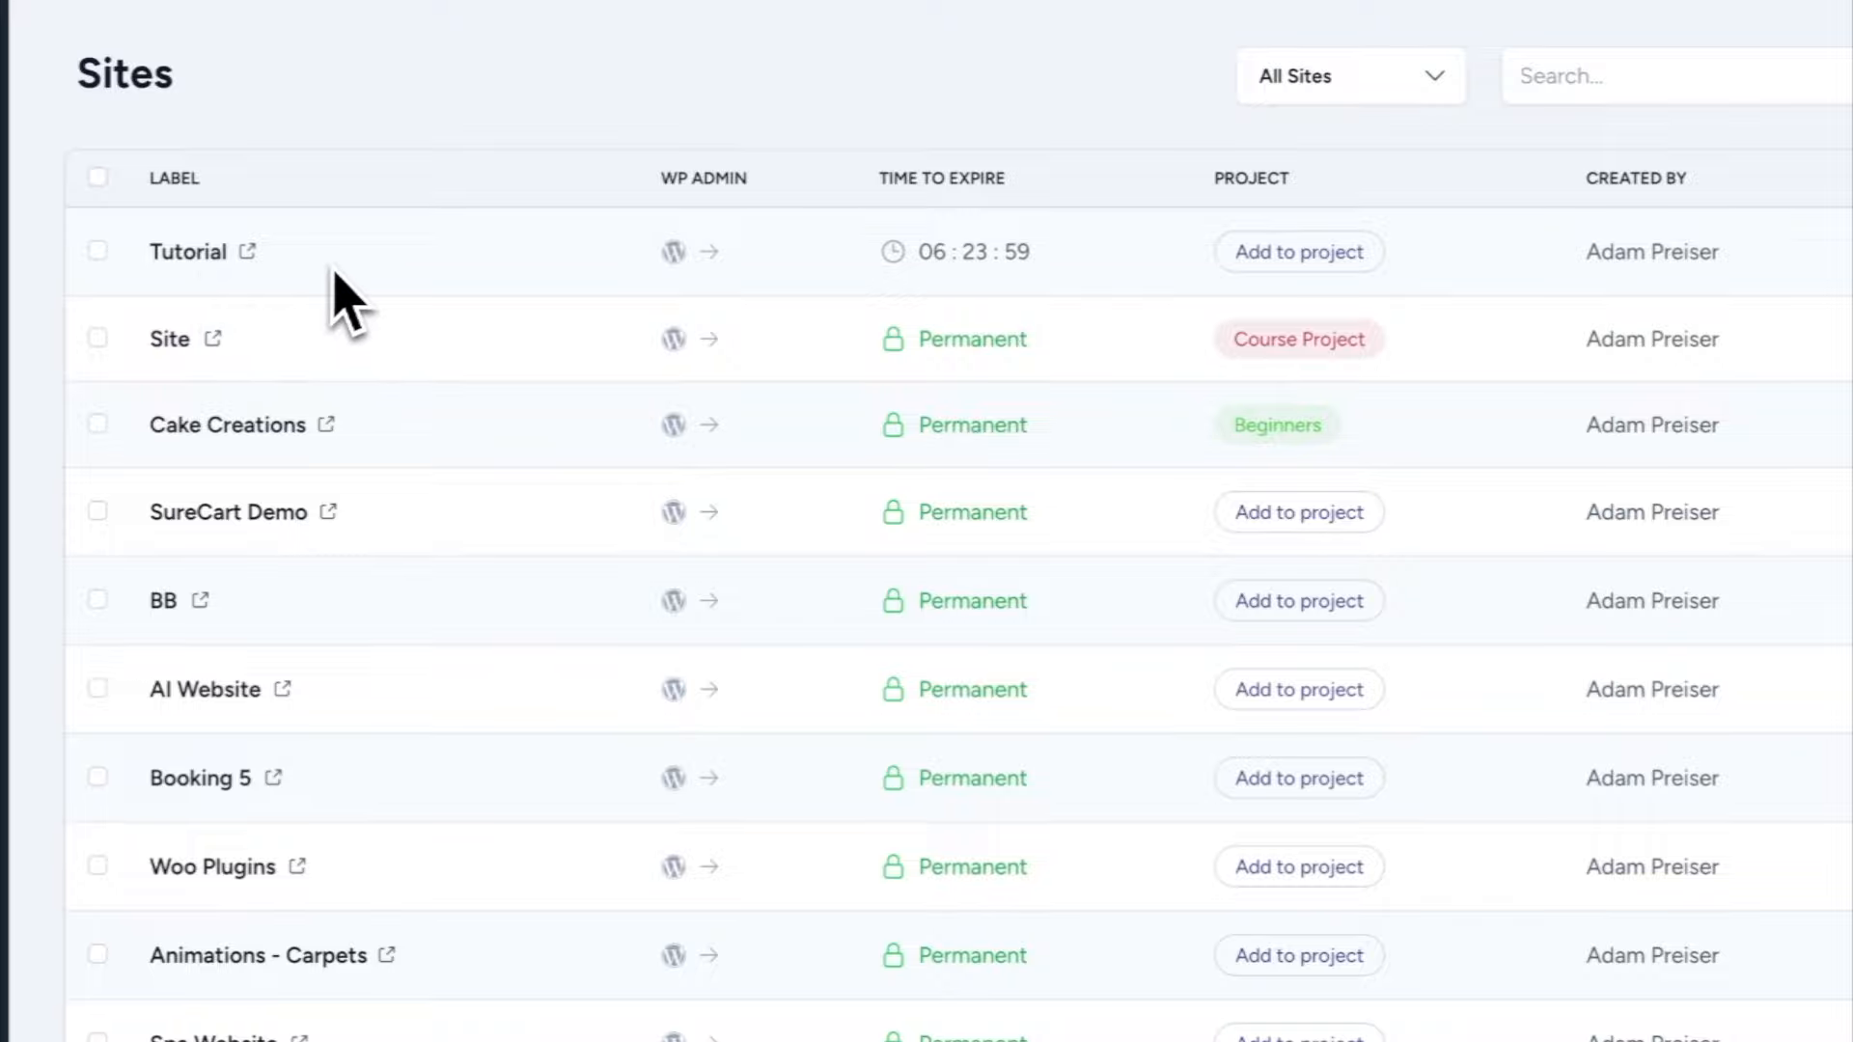
{"action": "mouse_move", "coordinate": [984, 254]}
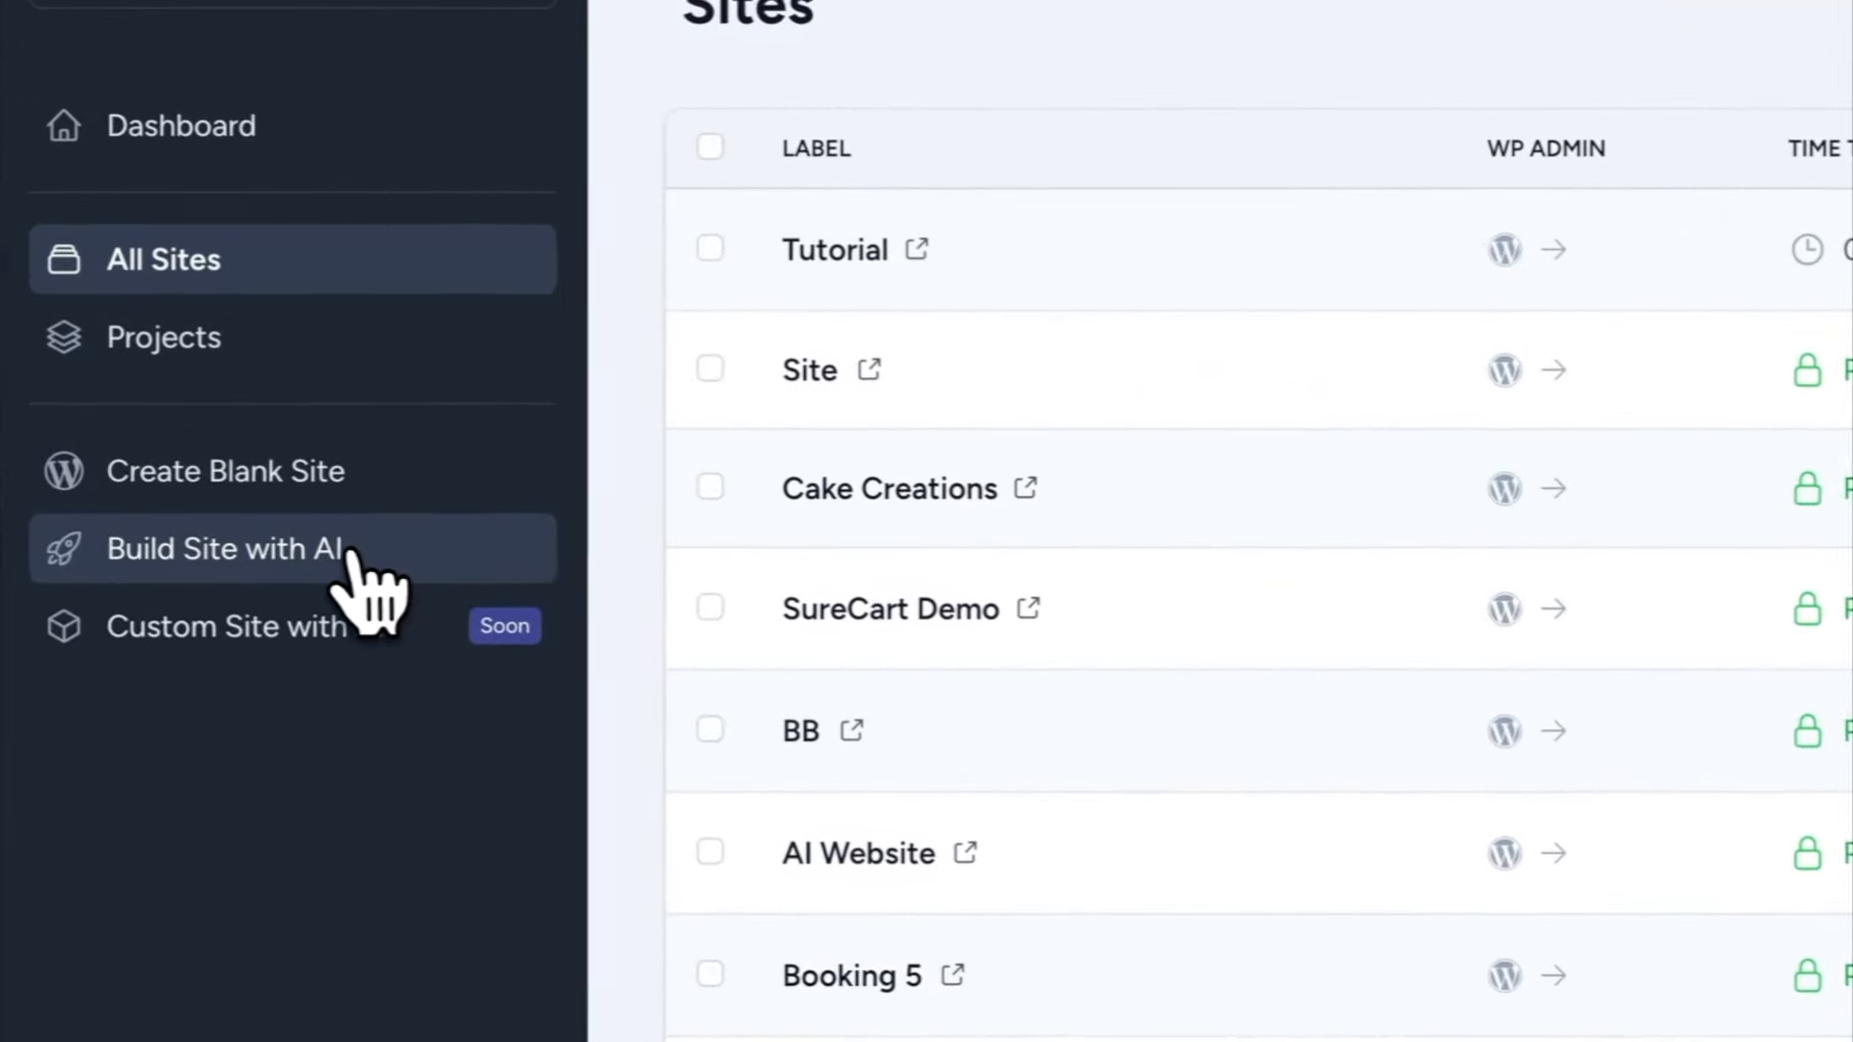
Step: Start building a site with AI for a business, name it Cake Creations, and continue to the business description
{"action": "left_click", "coordinate": [349, 560]}
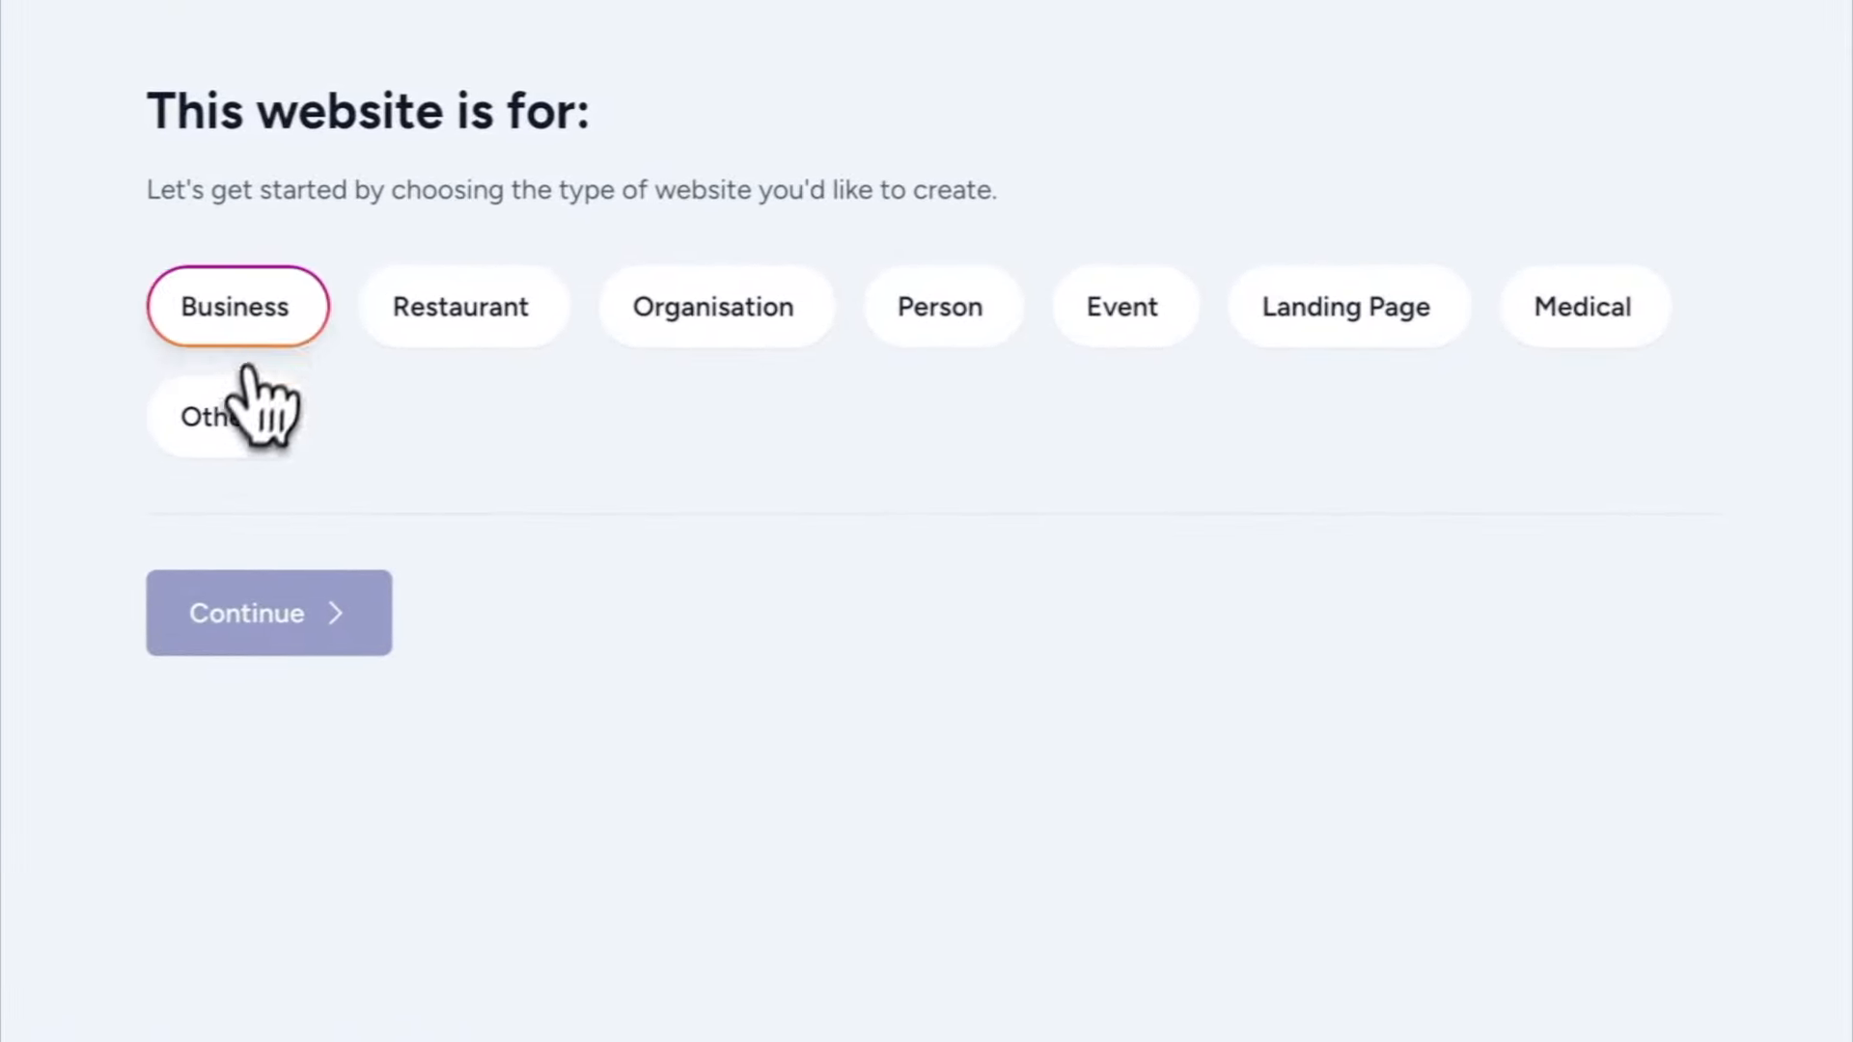
{"action": "left_click", "coordinate": [258, 318]}
{"action": "left_click", "coordinate": [292, 600]}
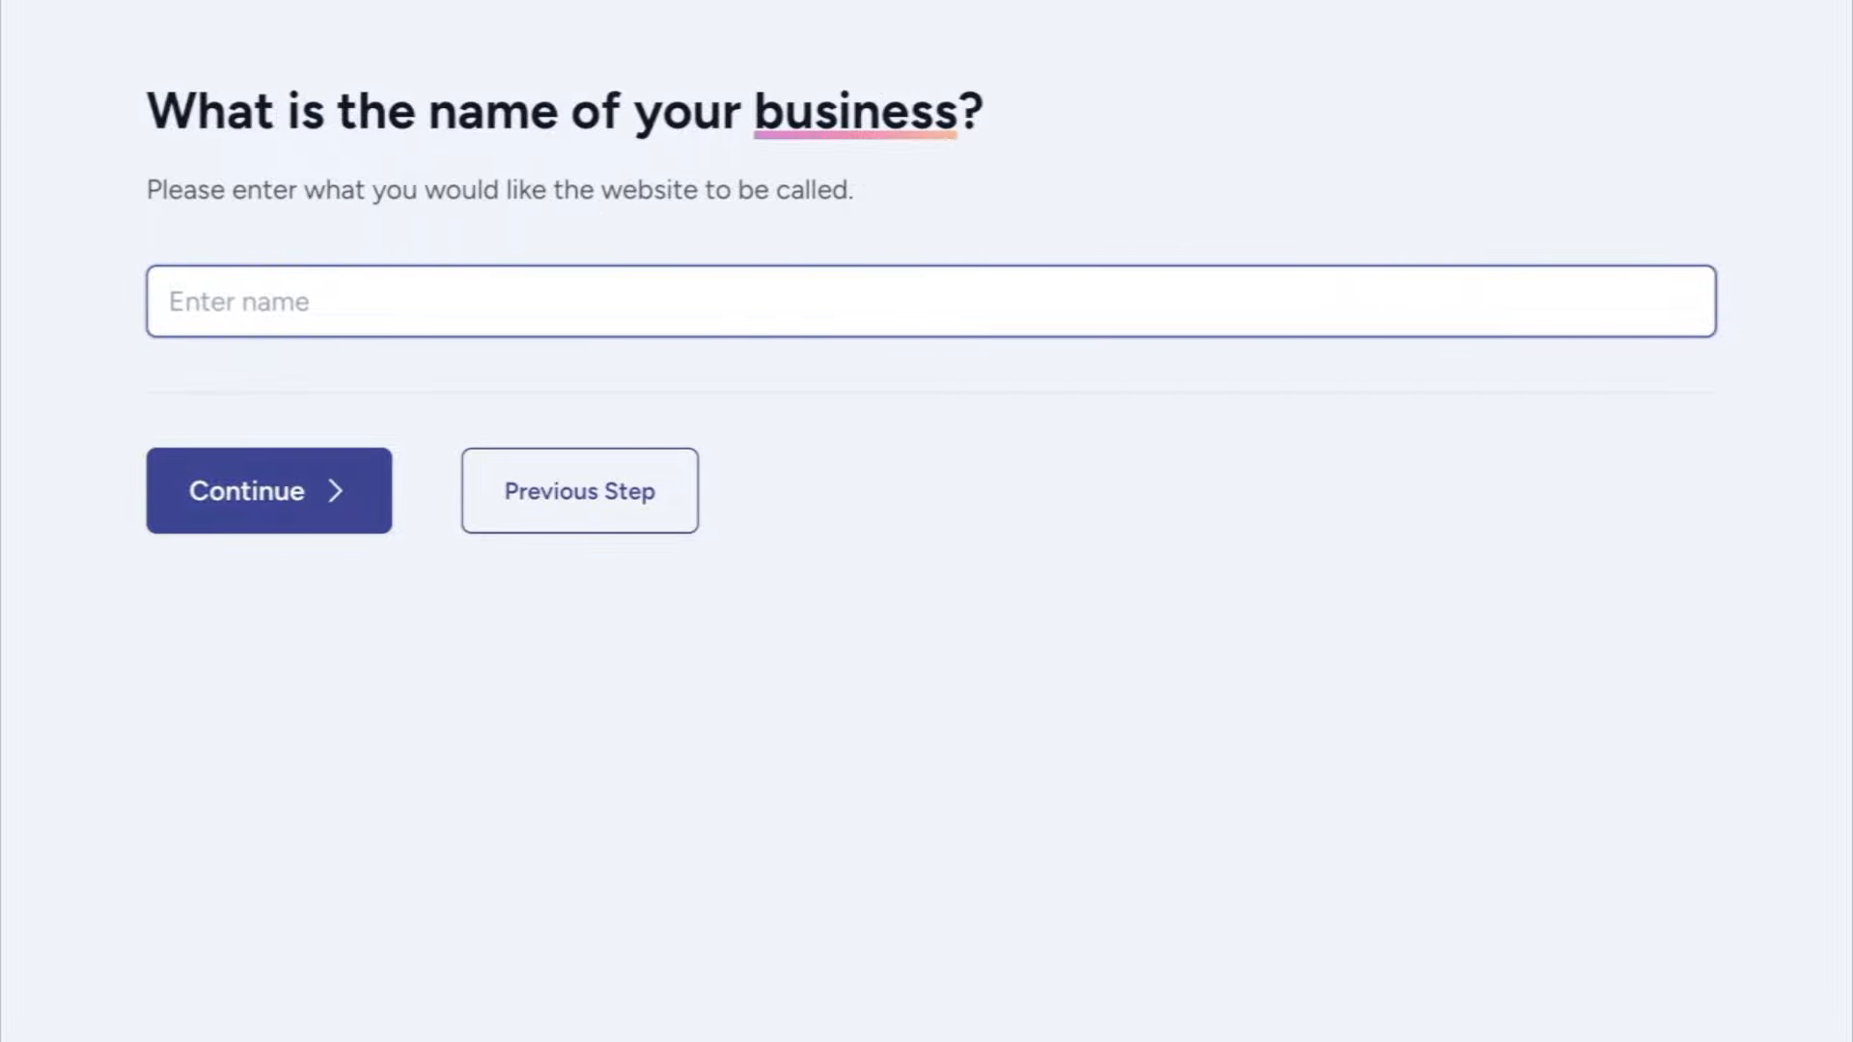
{"action": "type", "text": "Cake Creations"}
{"action": "left_click", "coordinate": [263, 494]}
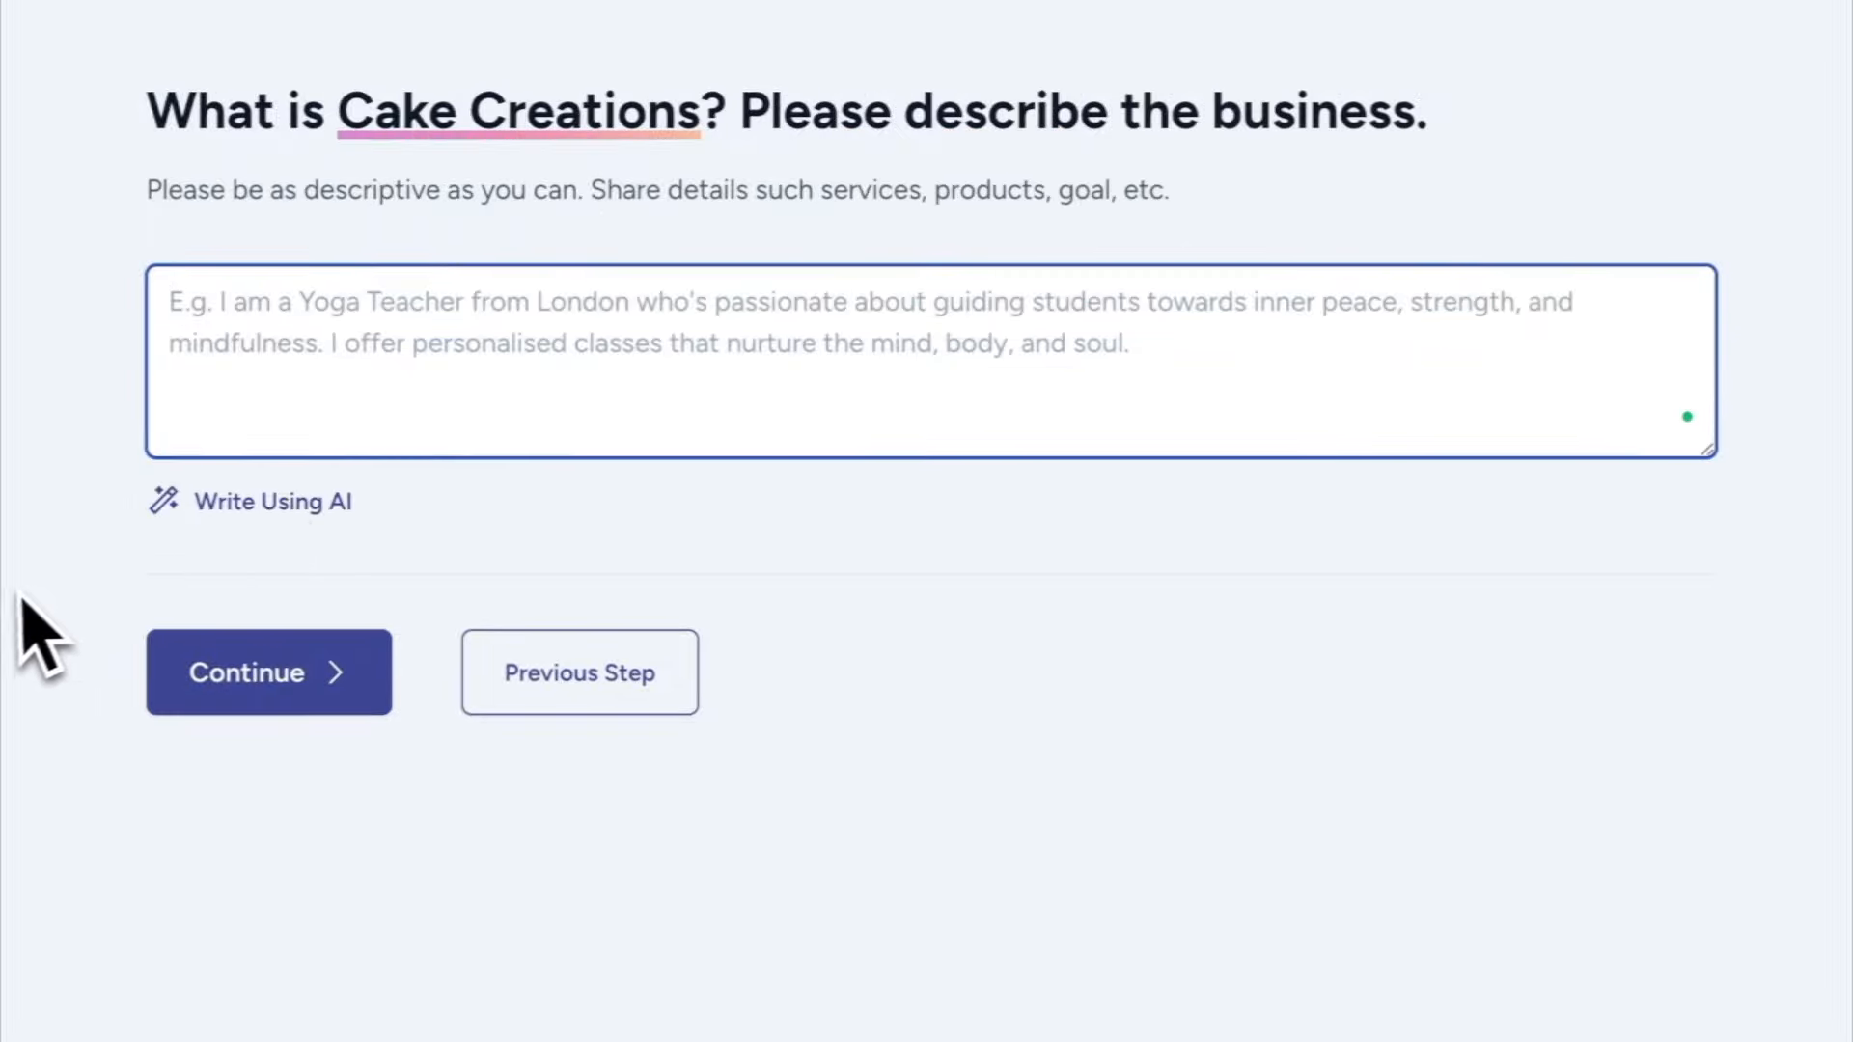
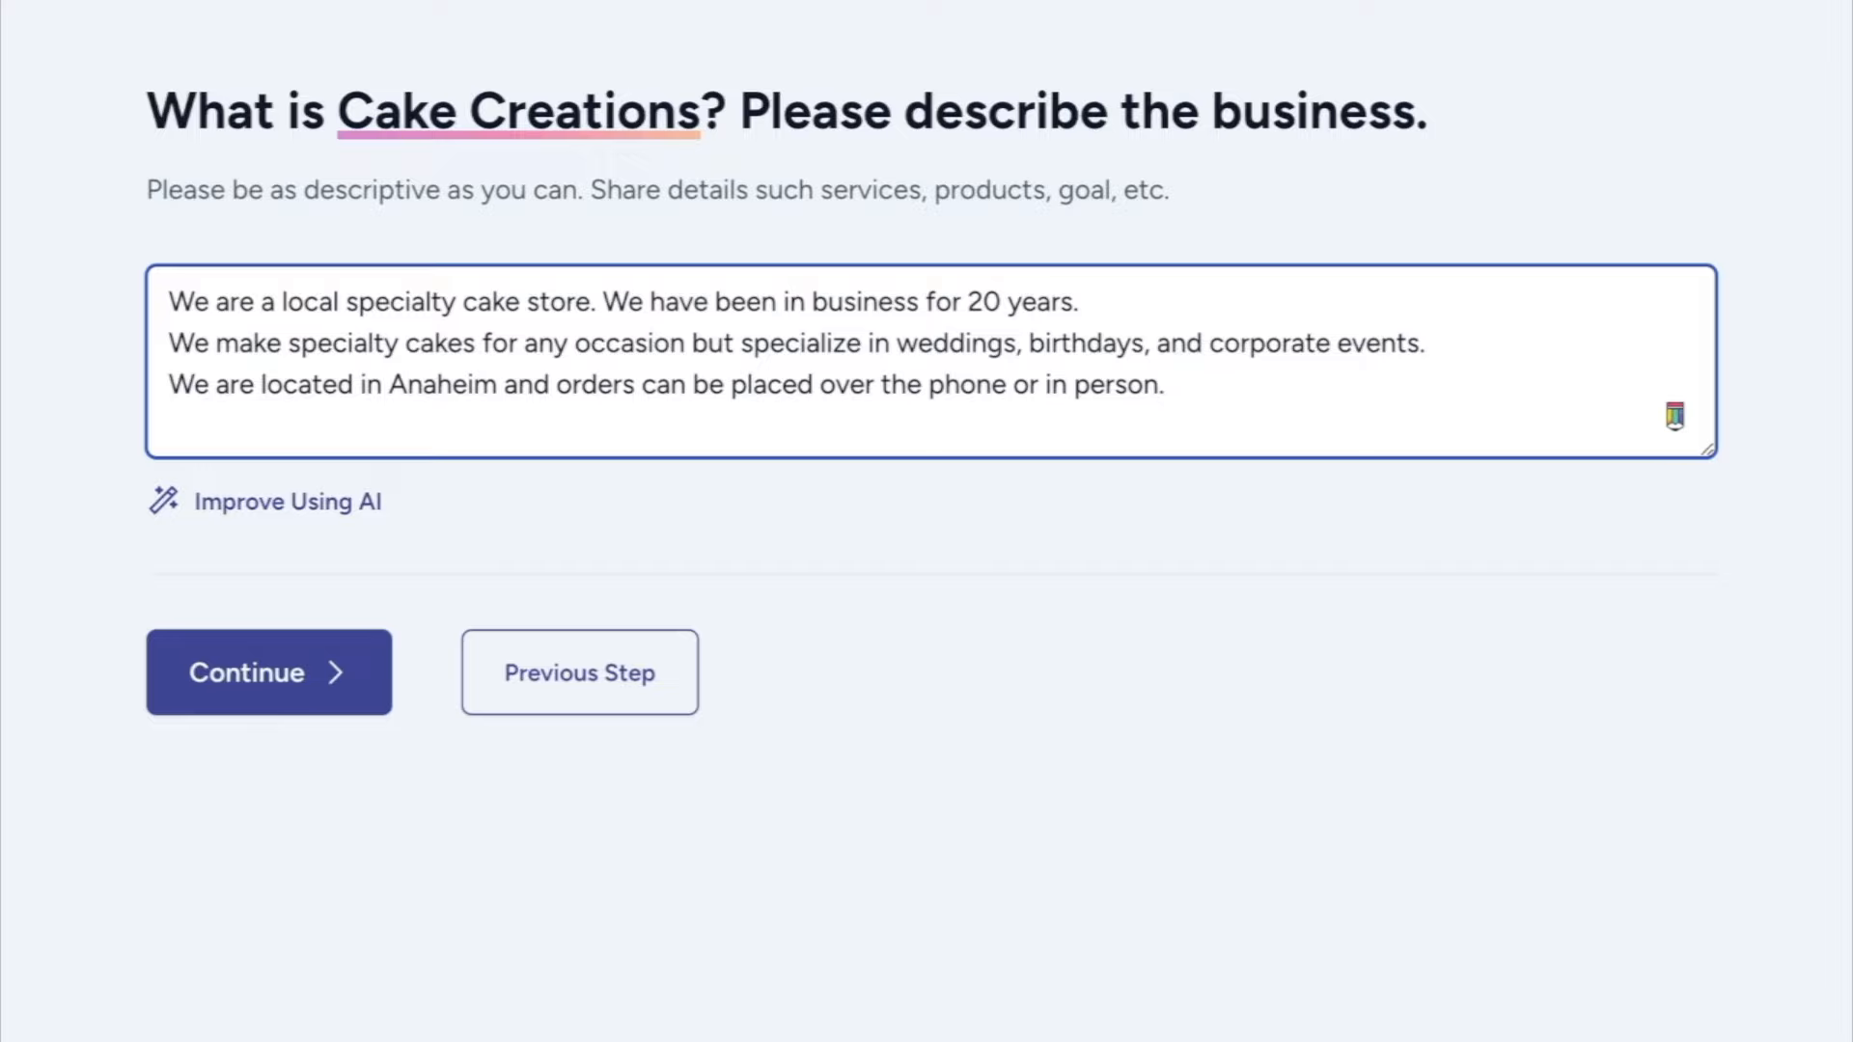
Step: Generate two AI-improved versions of the business description, compare them with the original, and continue with version 2
{"action": "left_click", "coordinate": [232, 509]}
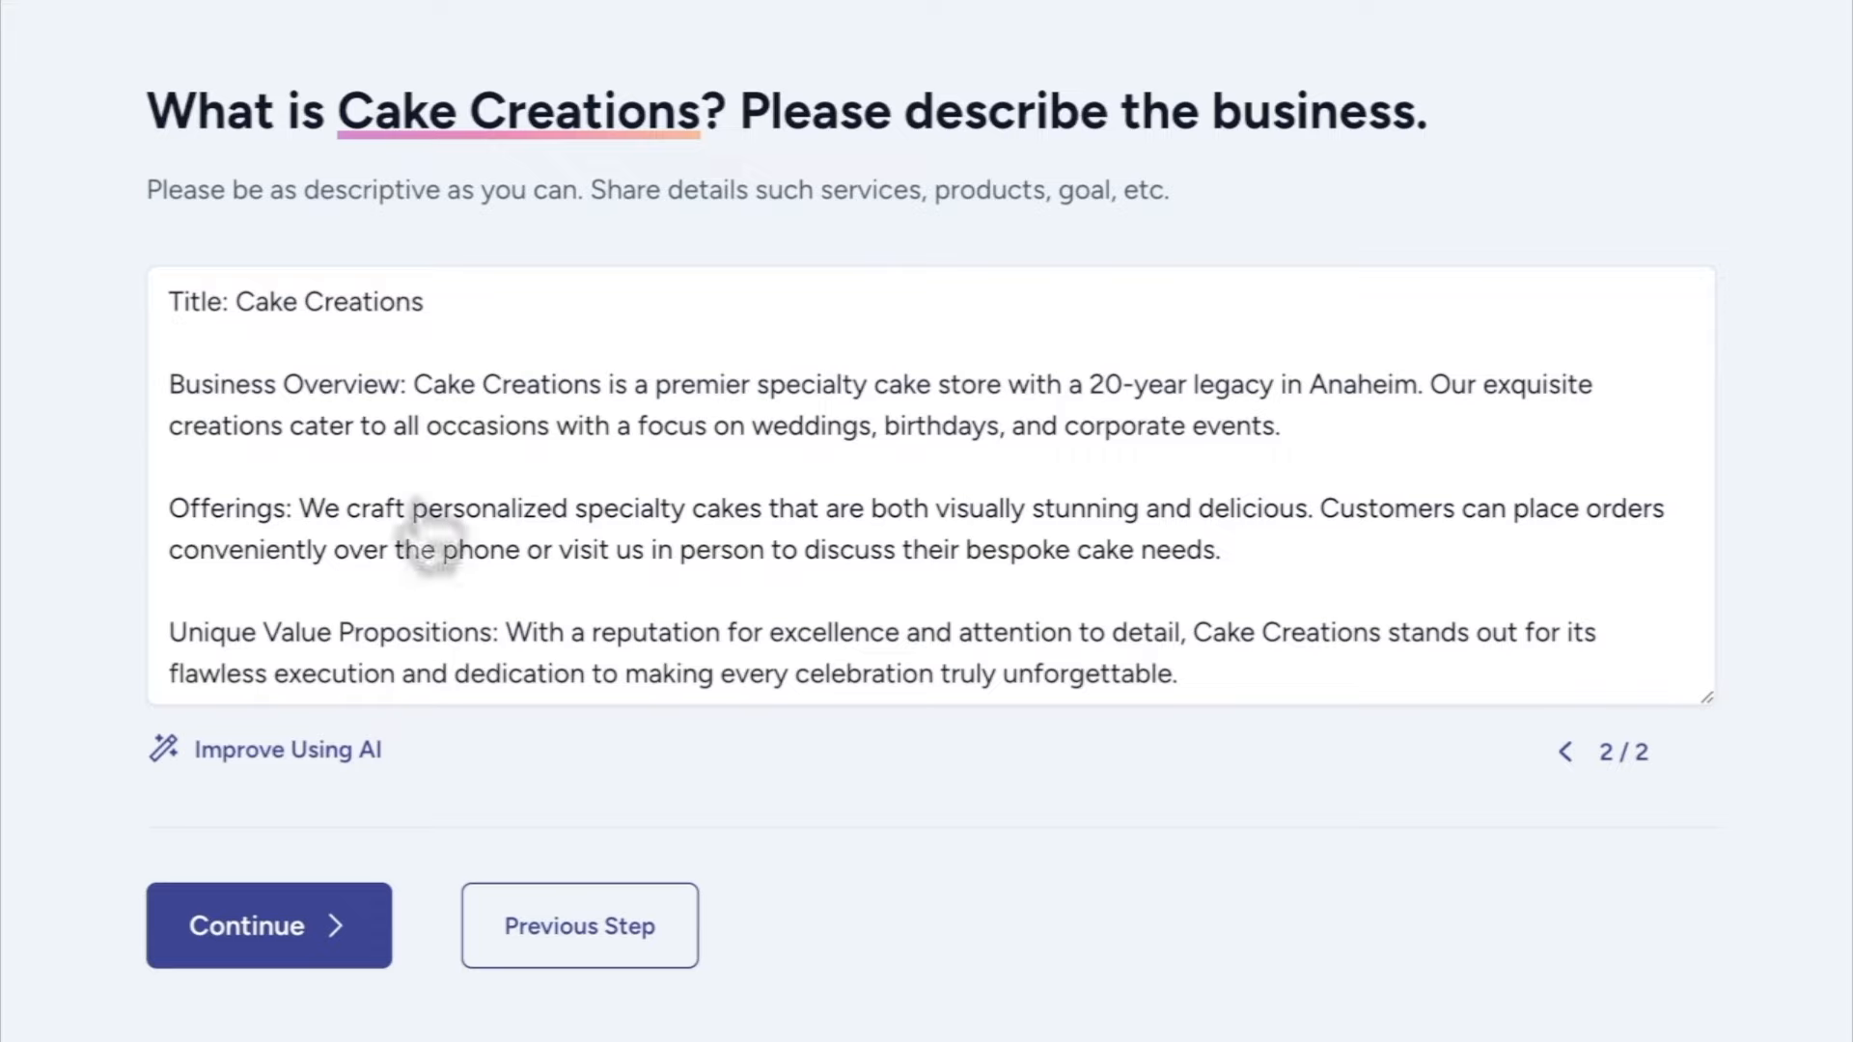
{"action": "left_click", "coordinate": [1567, 756]}
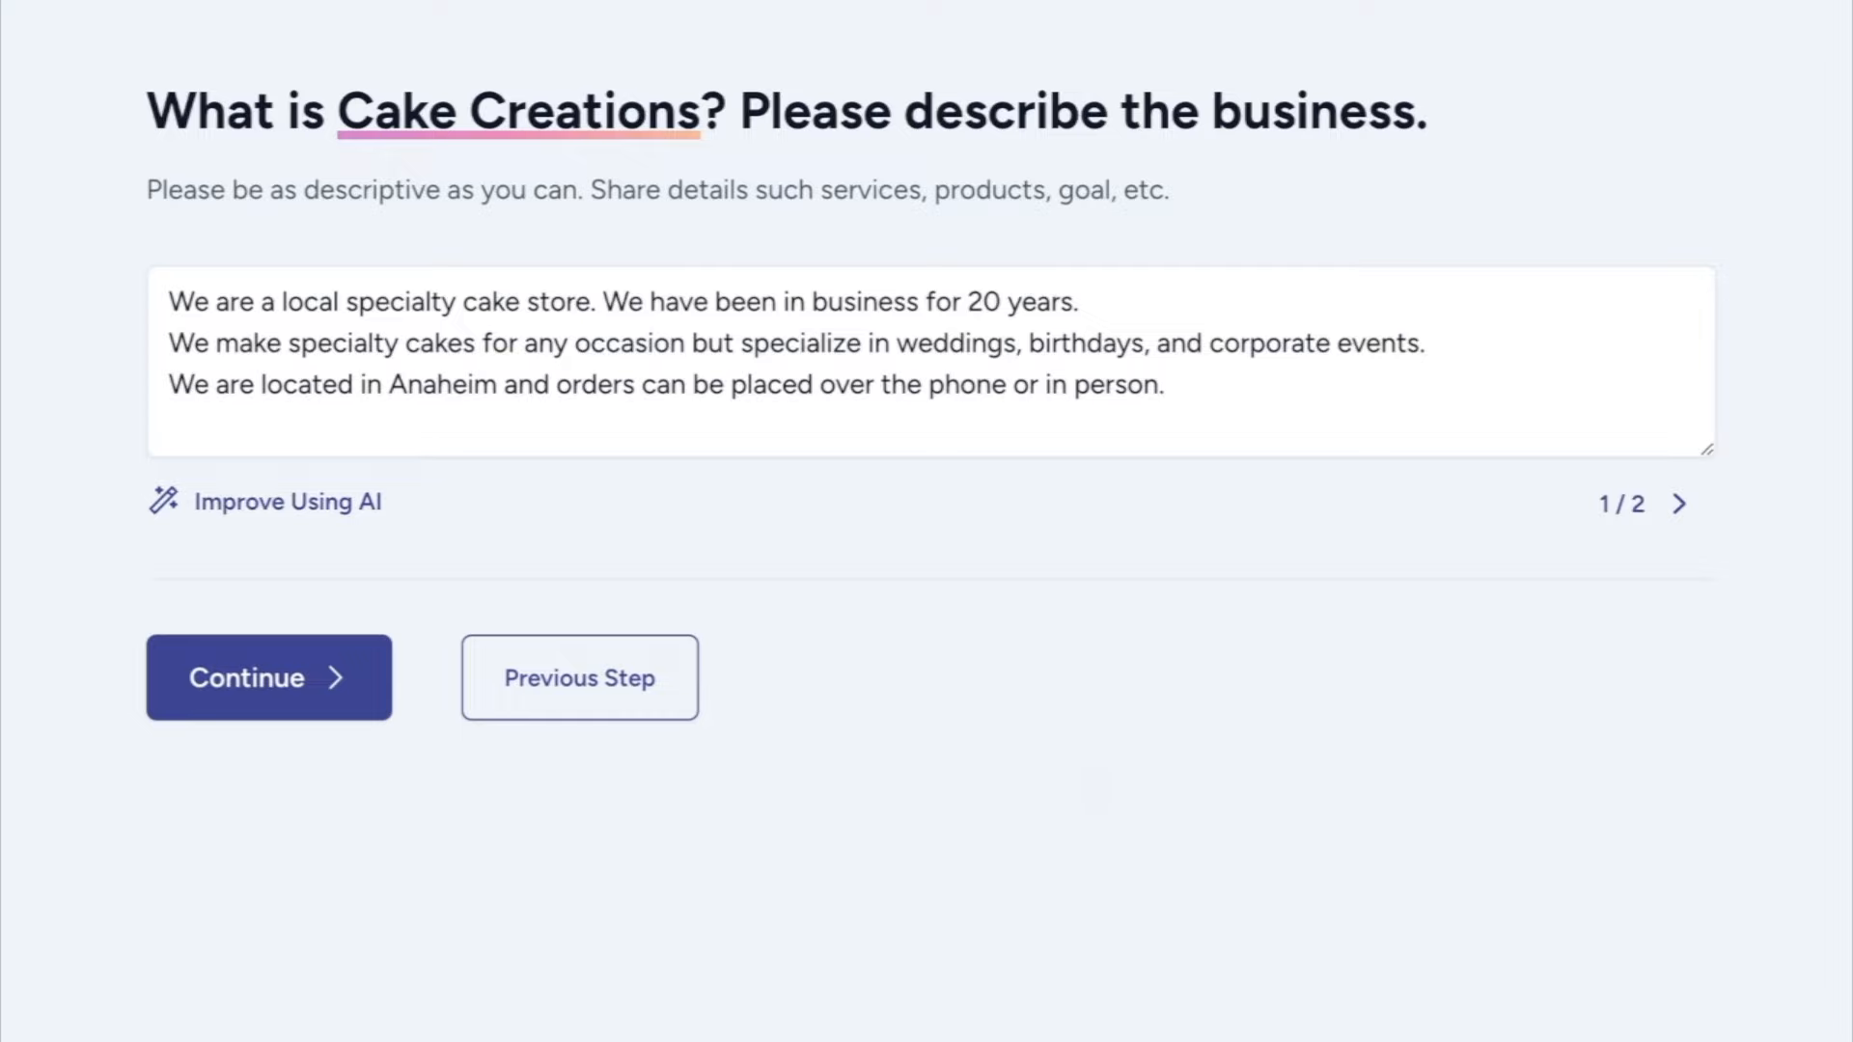
{"action": "left_click", "coordinate": [367, 504]}
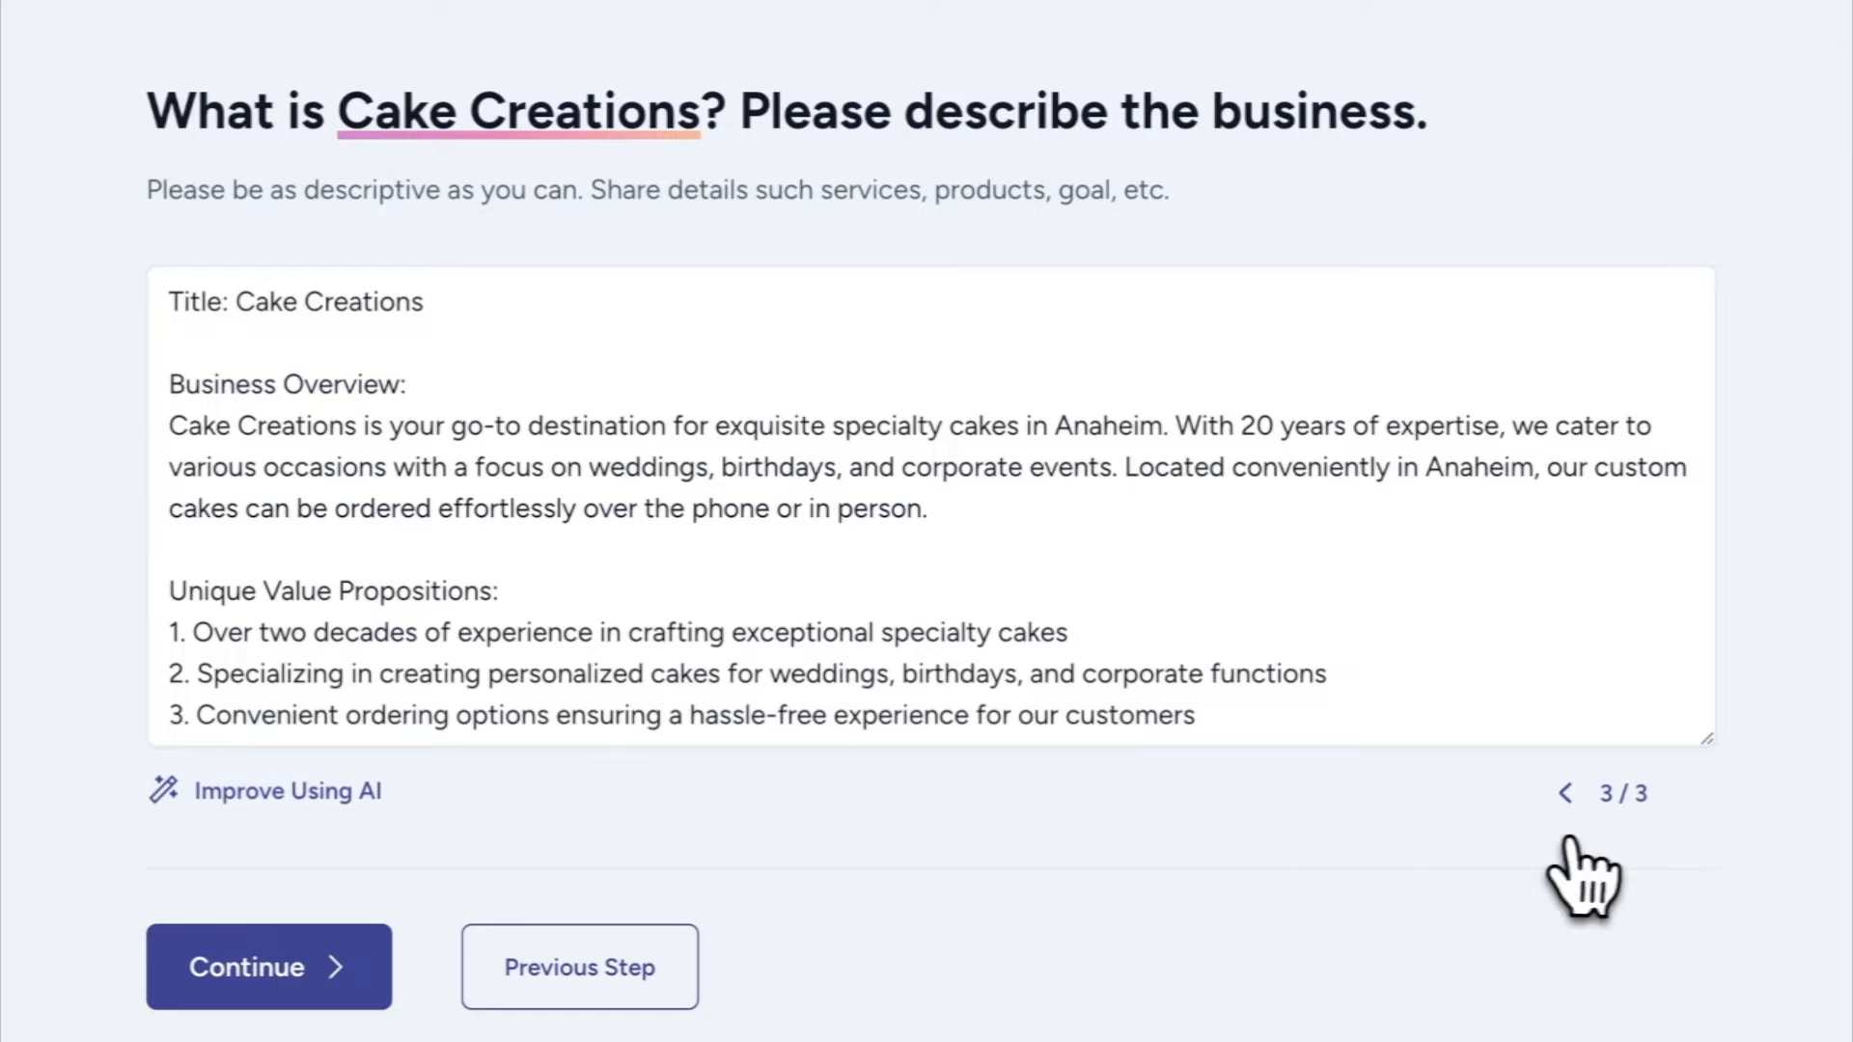
{"action": "left_click", "coordinate": [1566, 796]}
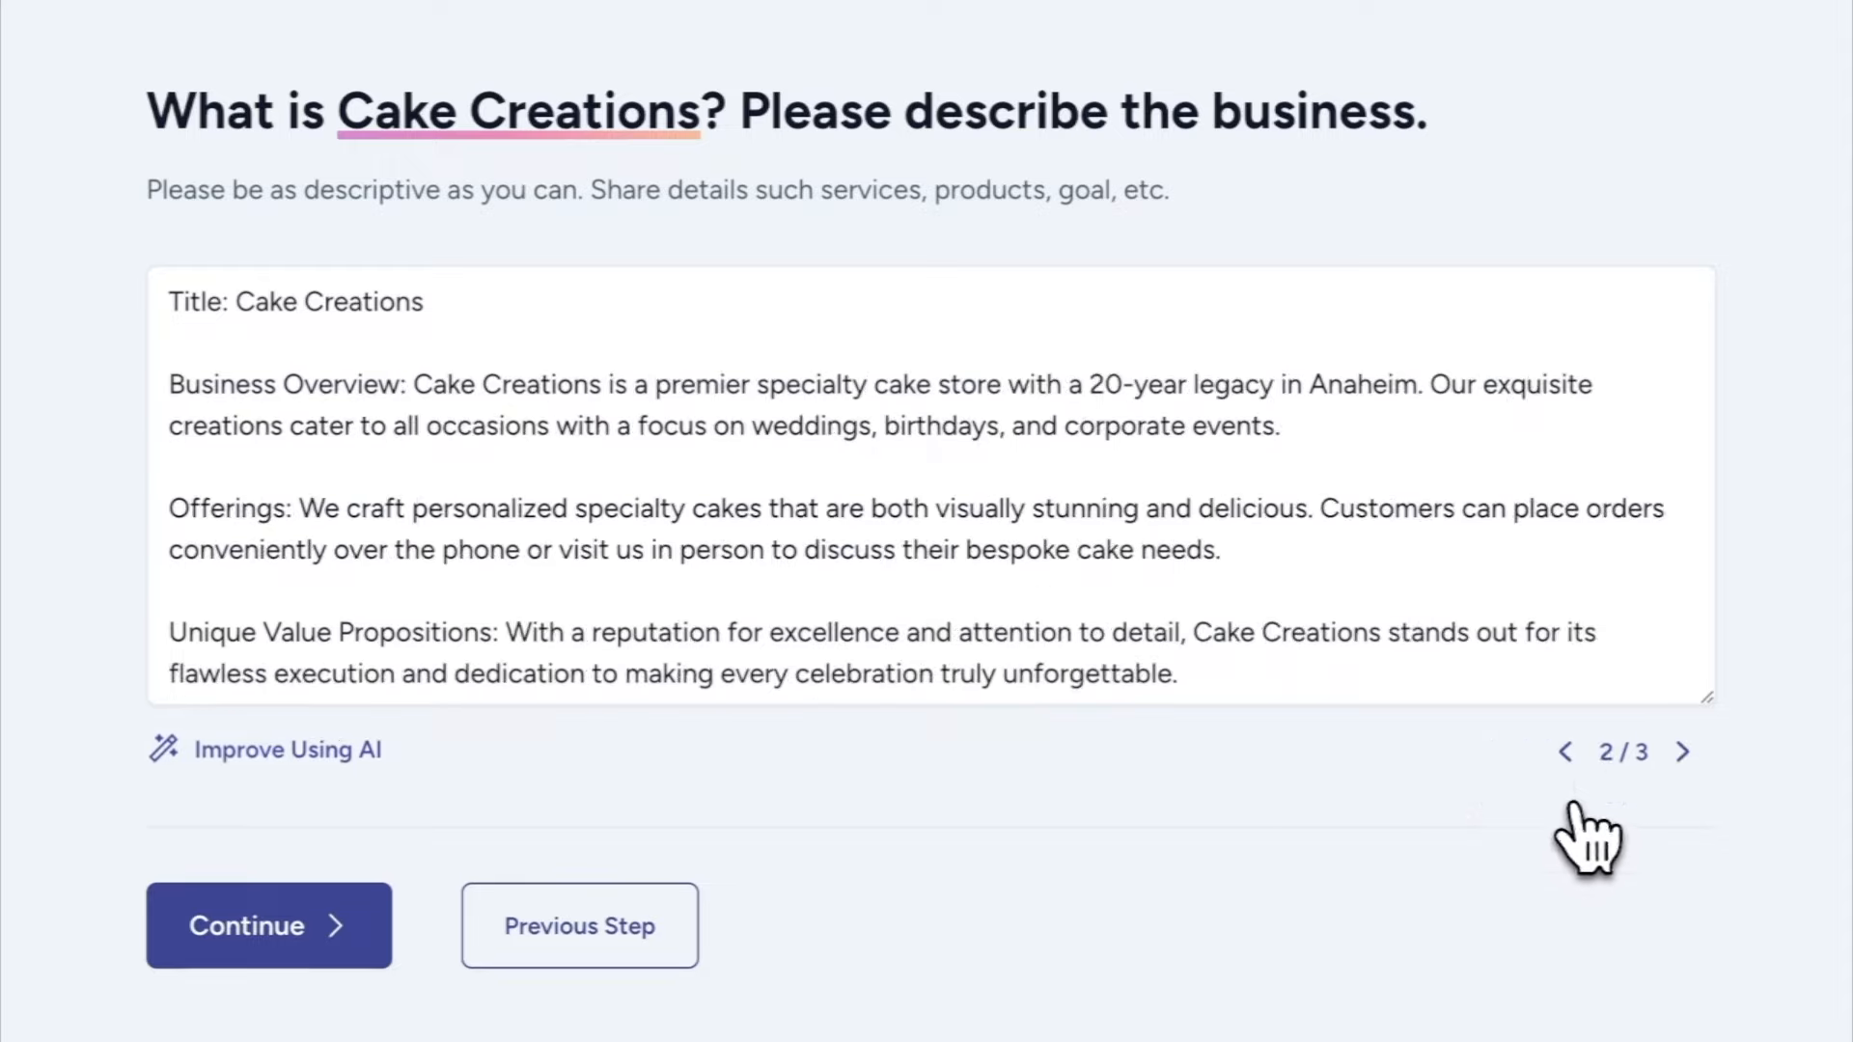
{"action": "left_click", "coordinate": [1565, 752]}
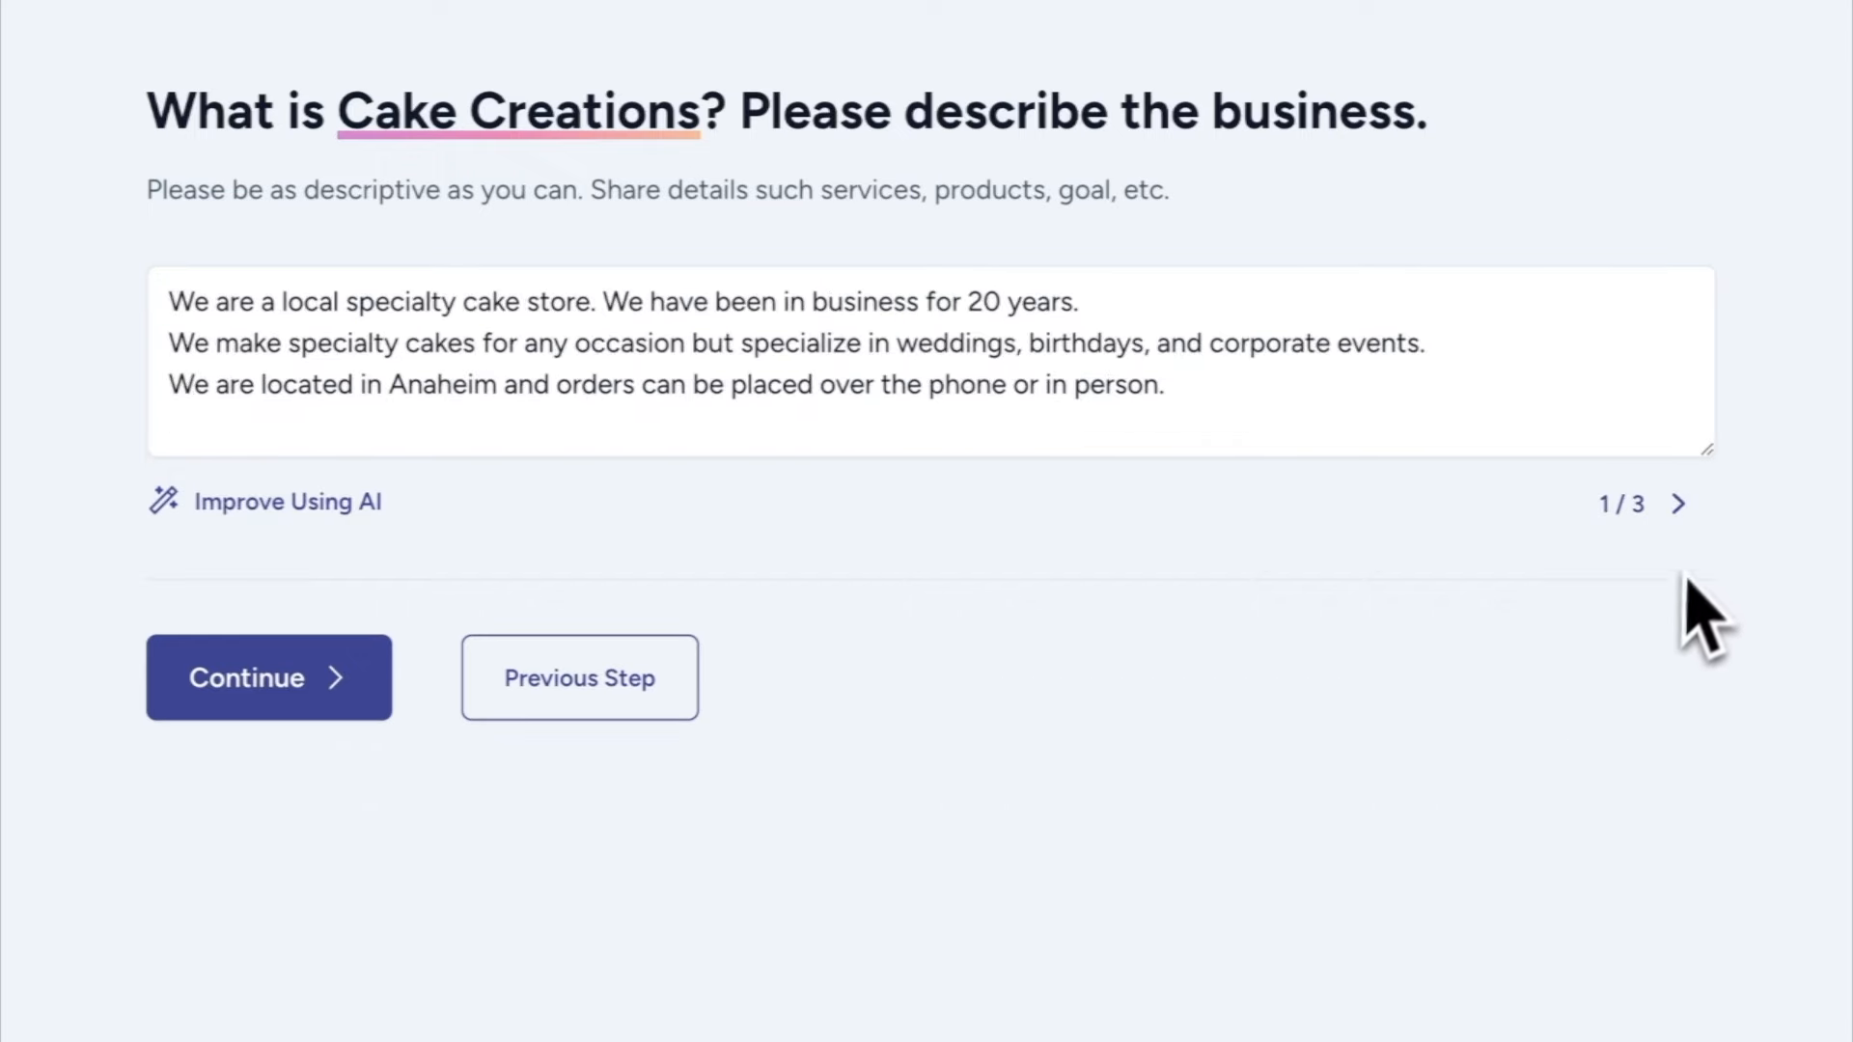
{"action": "left_click", "coordinate": [1680, 504]}
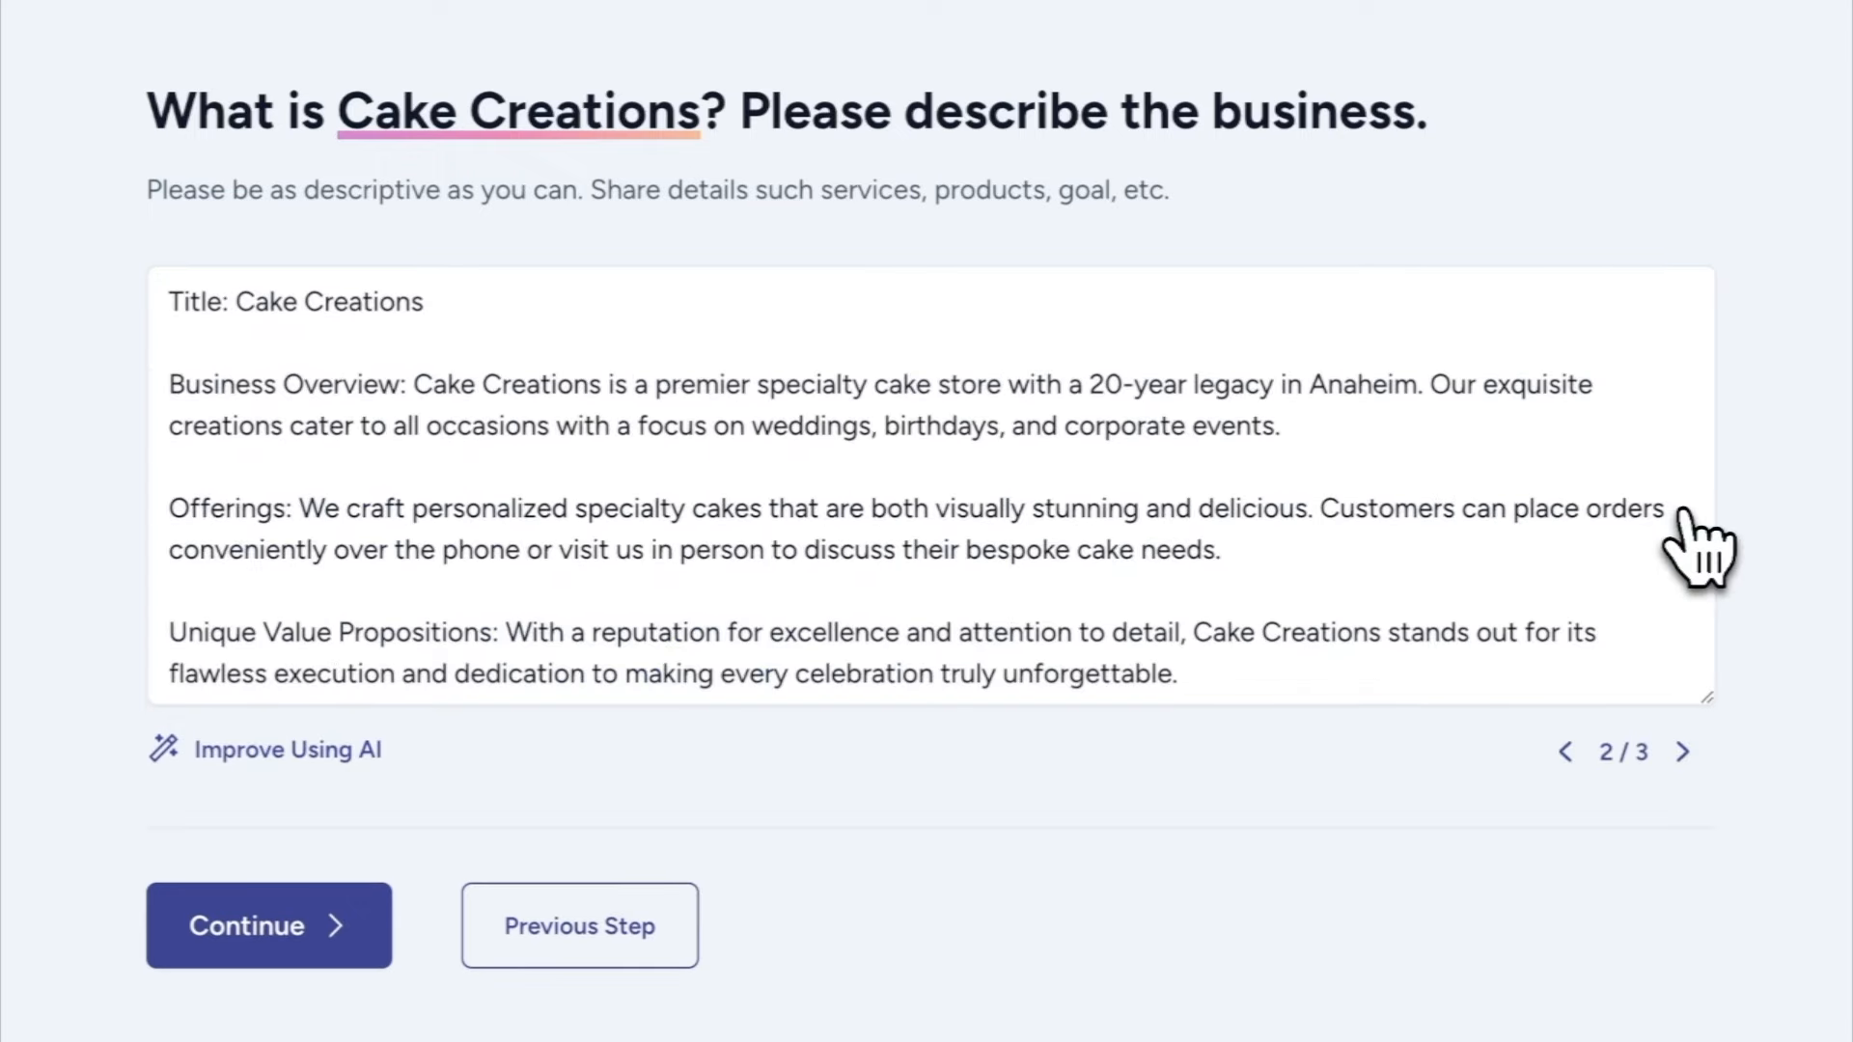
{"action": "left_click", "coordinate": [290, 927]}
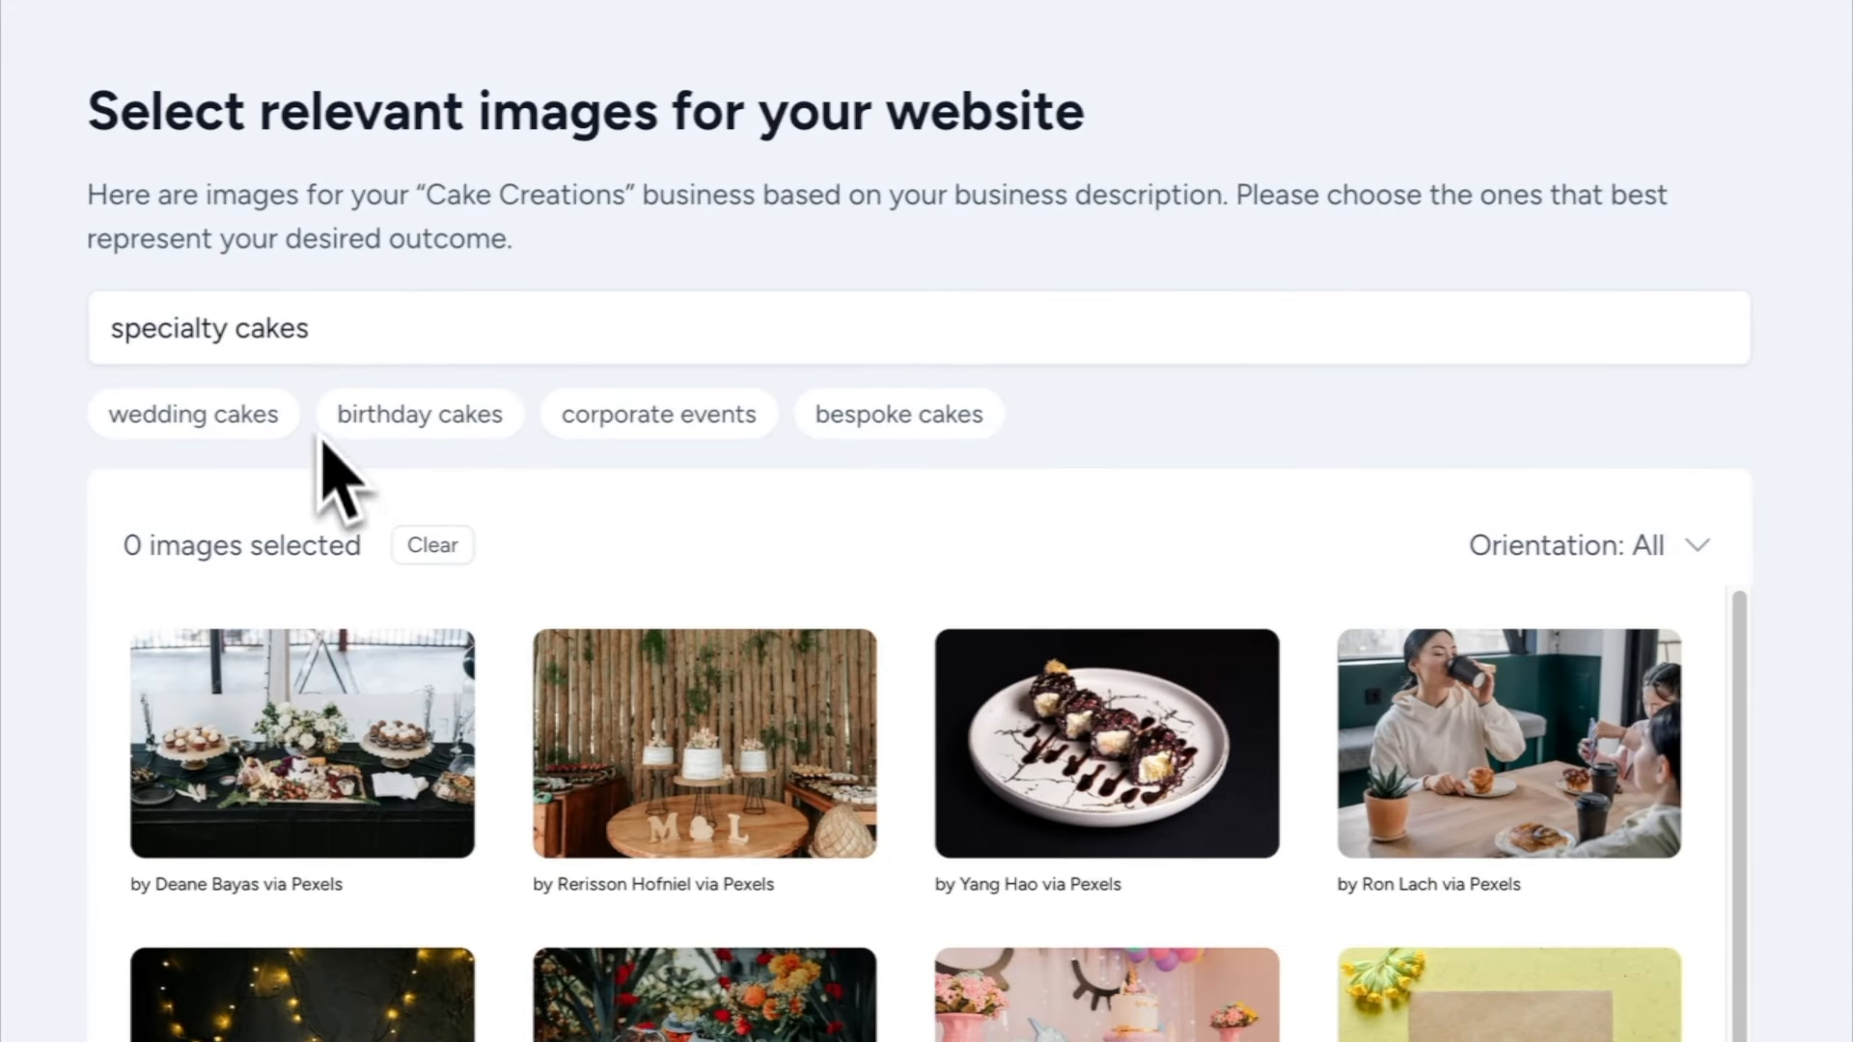
Step: Review the image search and orientation options, select wedding and birthday cake images, and continue to the contact details
{"action": "left_click", "coordinate": [351, 333]}
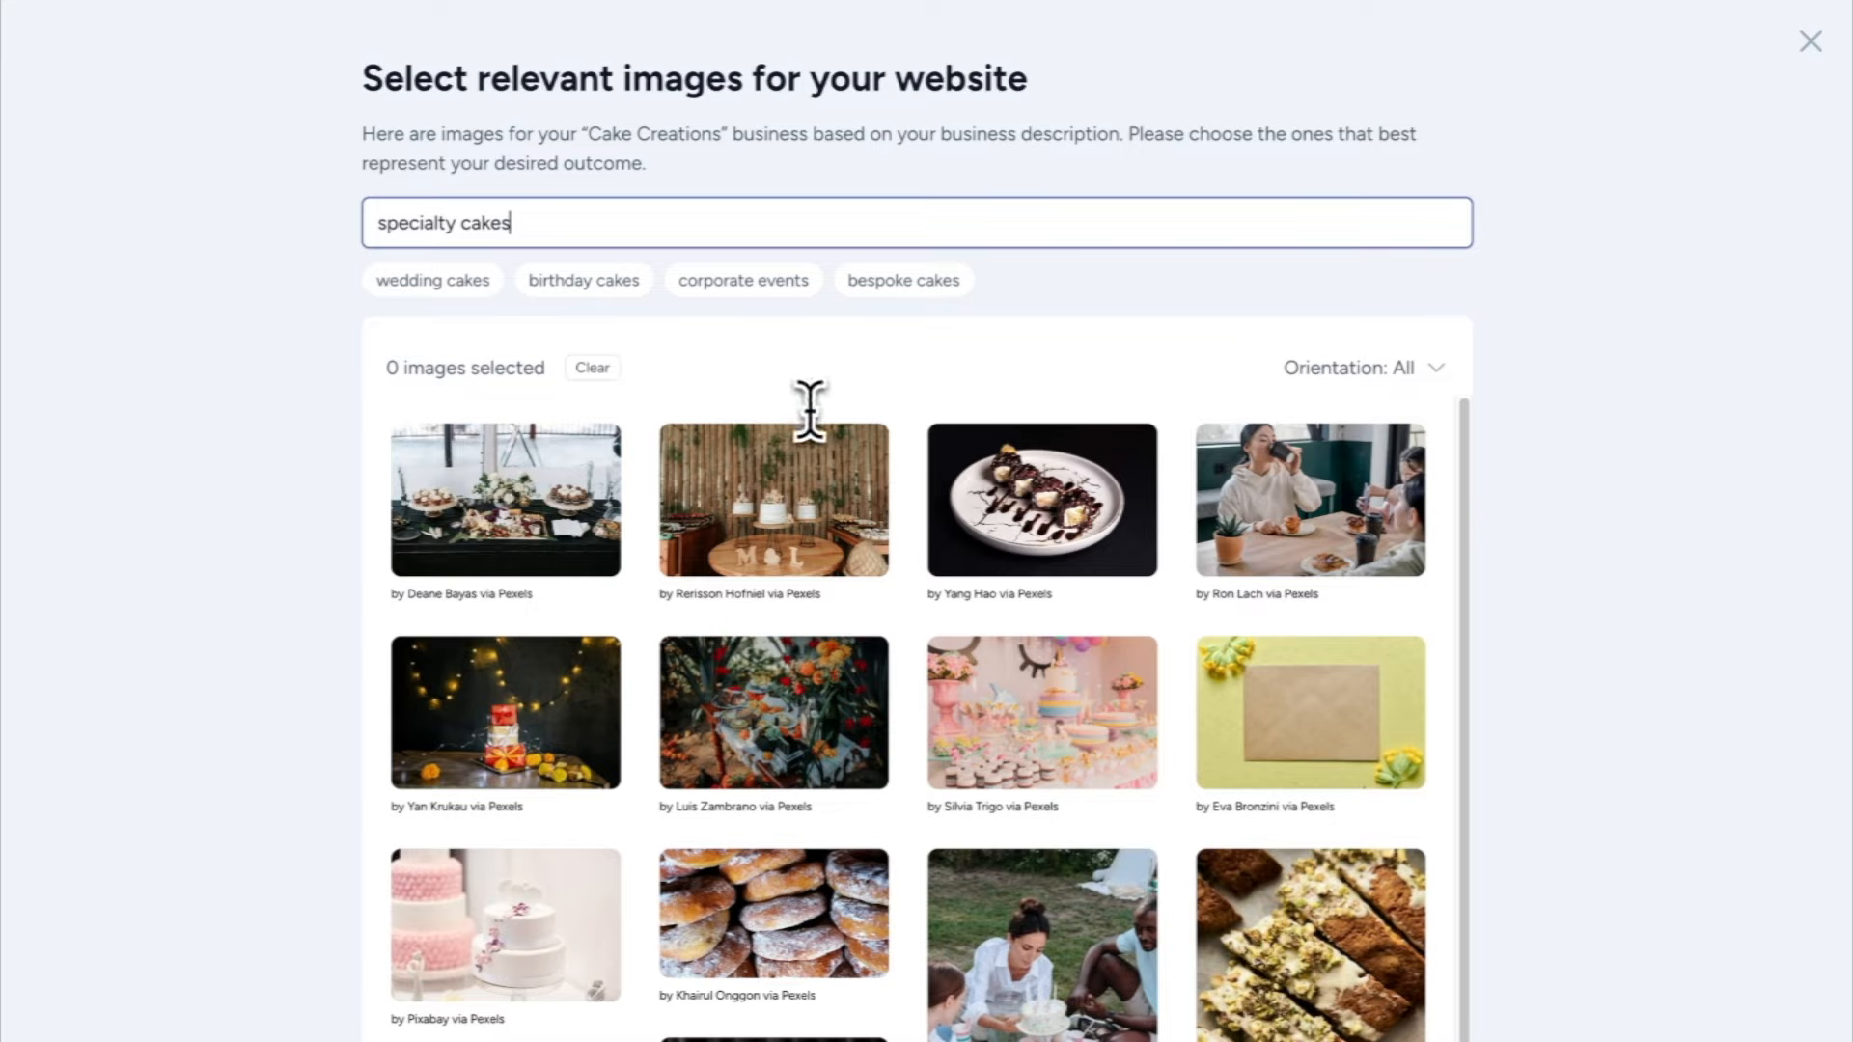
{"action": "left_click", "coordinate": [1438, 372]}
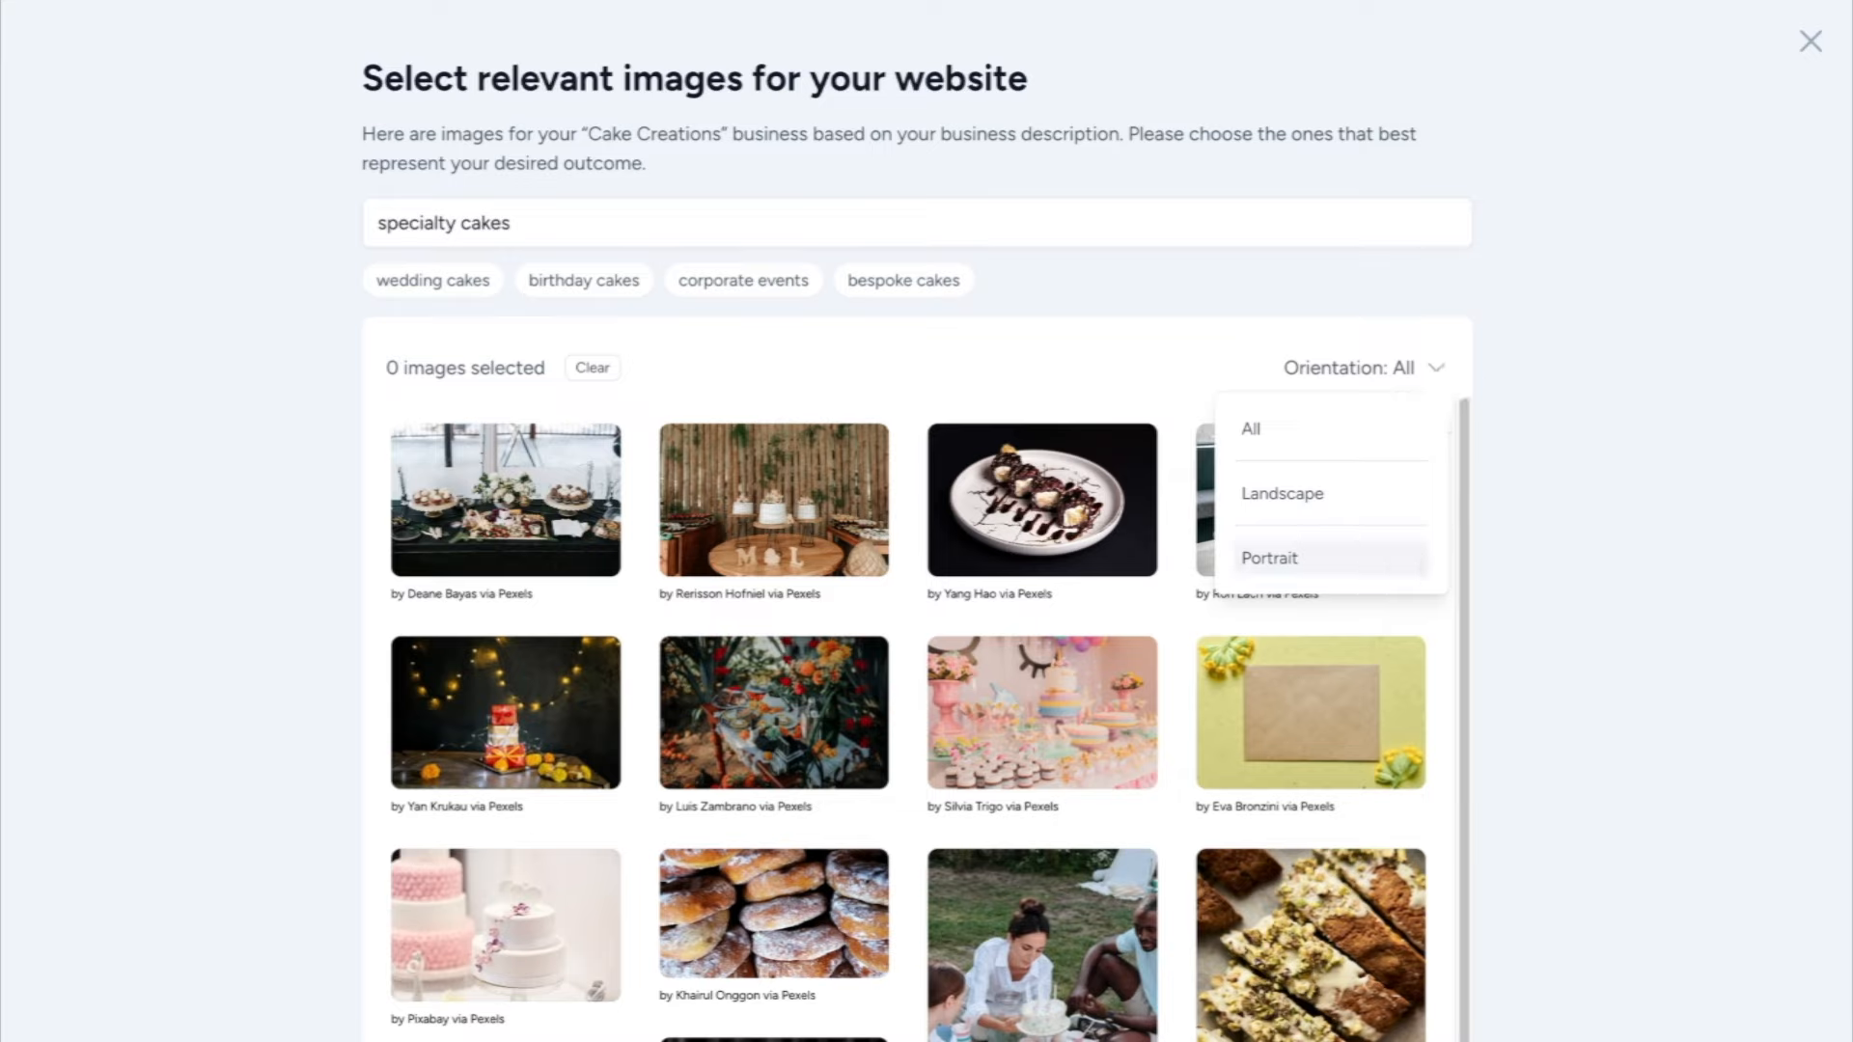
{"action": "left_click", "coordinate": [986, 377]}
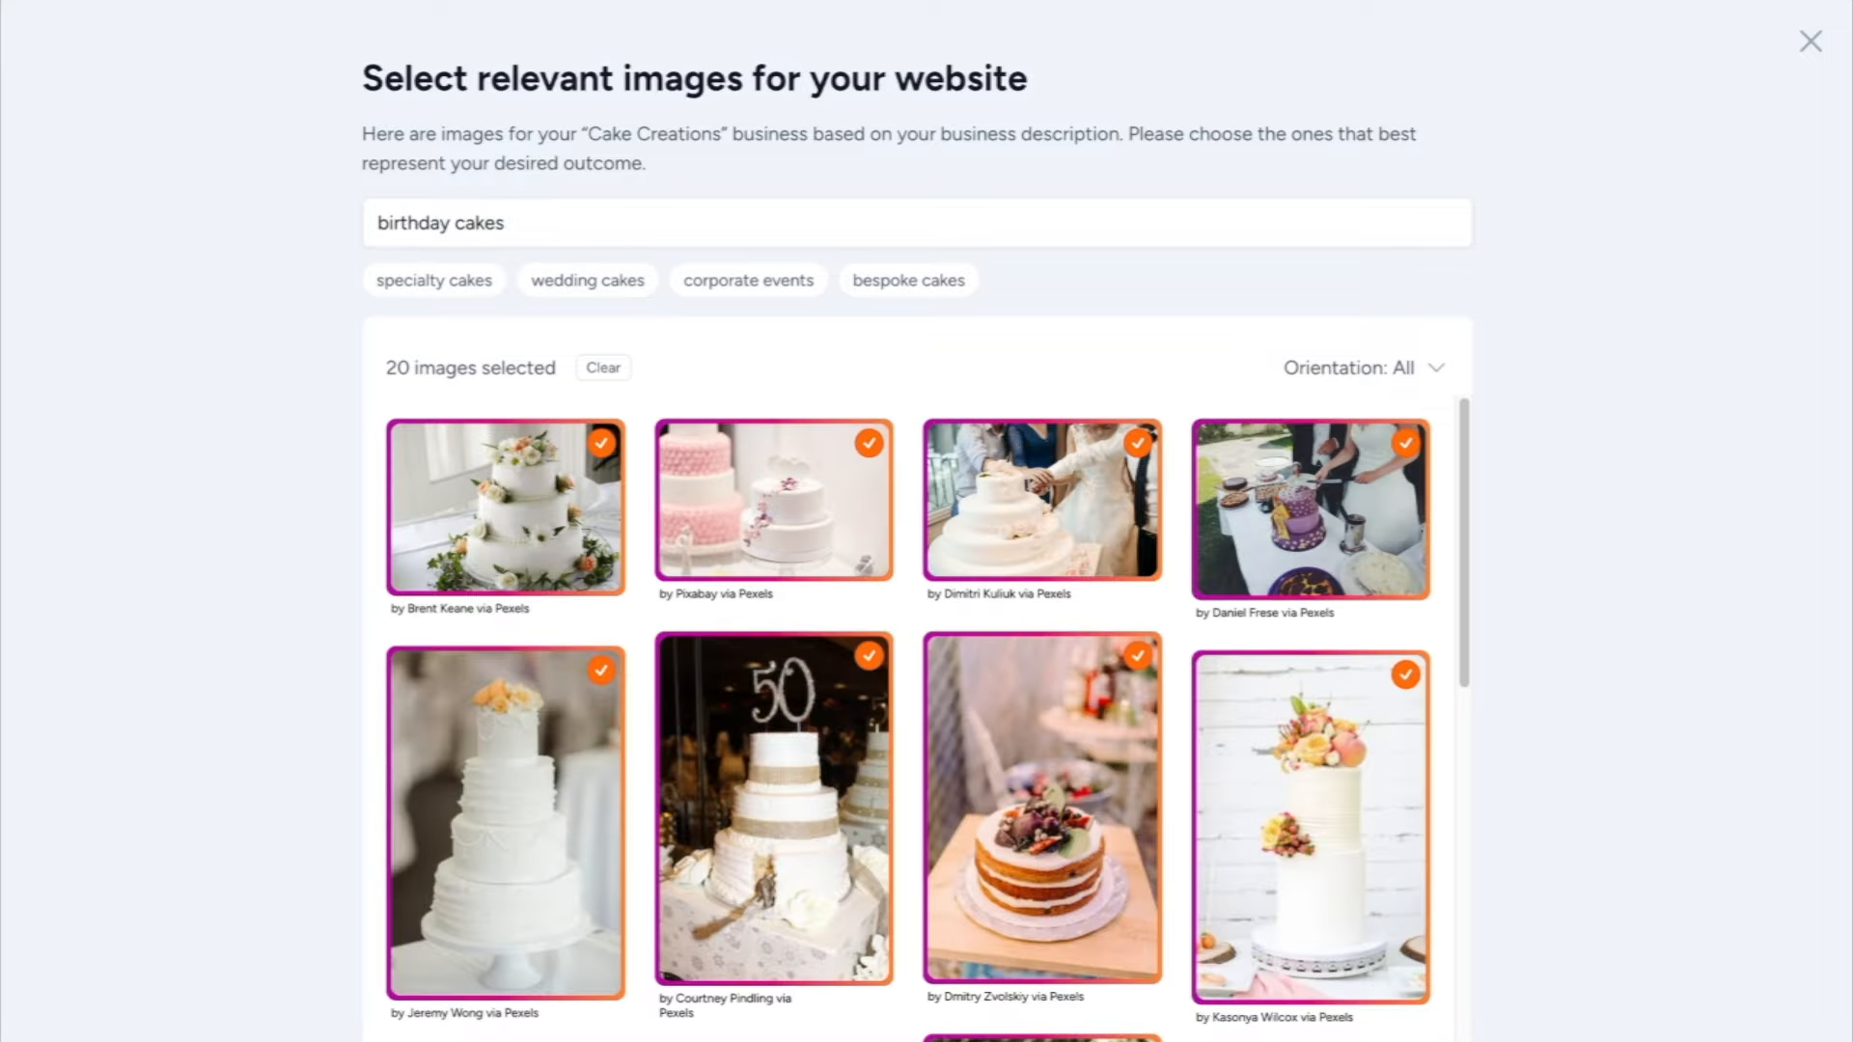
{"action": "scroll", "coordinate": [1100, 579], "scroll_direction": "down", "scroll_amount": 5}
{"action": "scroll", "coordinate": [1096, 622], "scroll_direction": "down", "scroll_amount": 1}
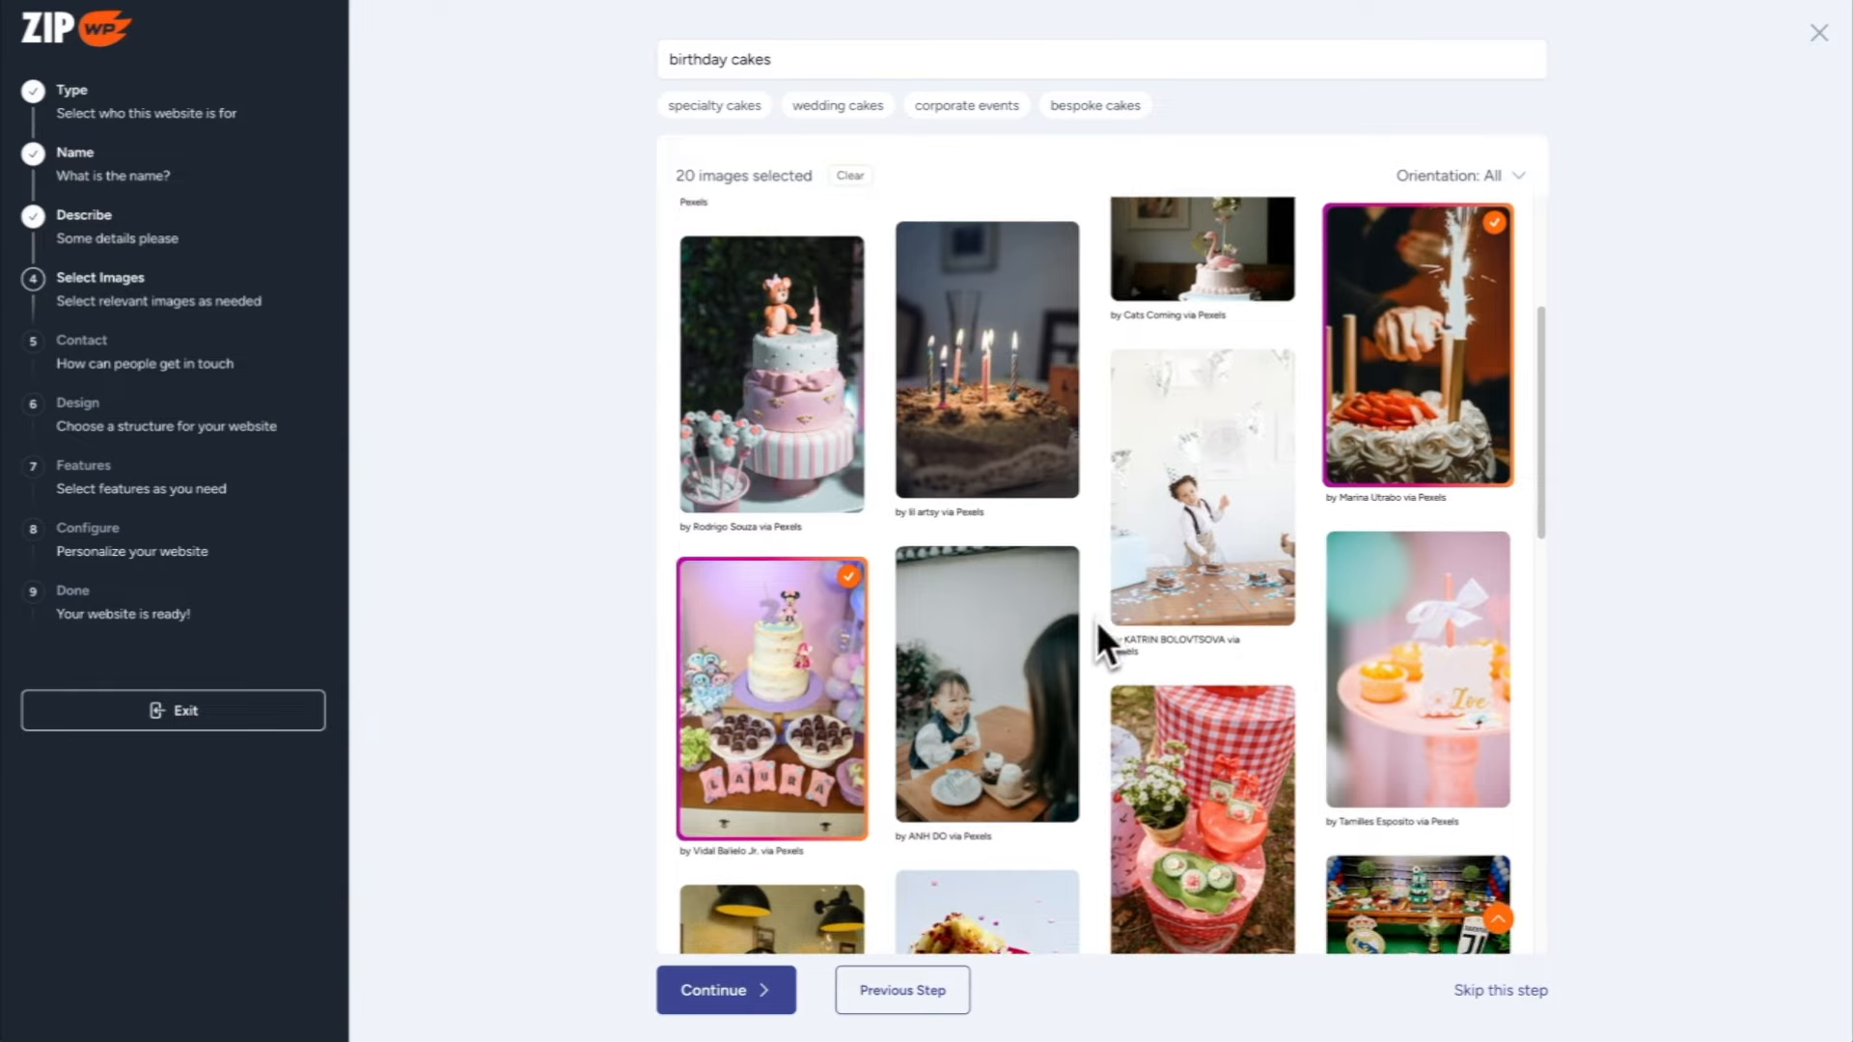
{"action": "left_click", "coordinate": [752, 992]}
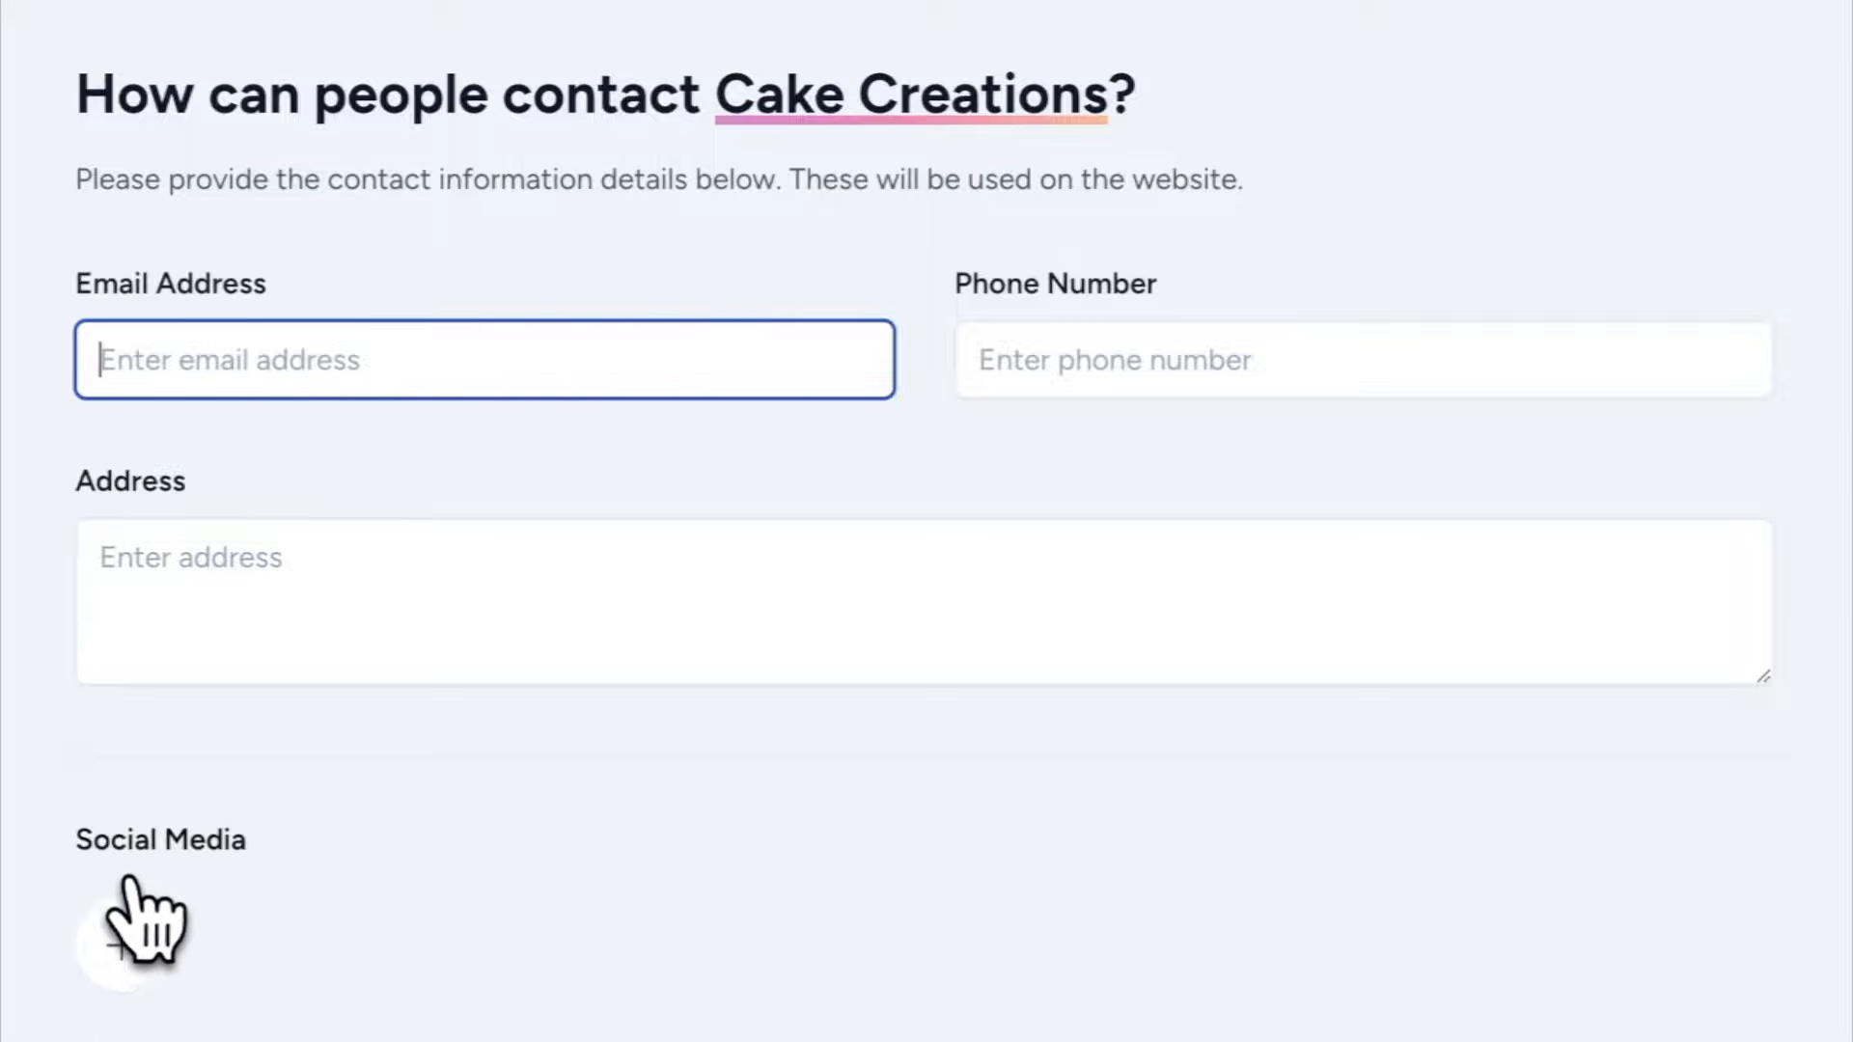
Step: Add an Instagram link for the account cakecreations, and open the choice of further social networks
{"action": "left_click", "coordinate": [124, 941]}
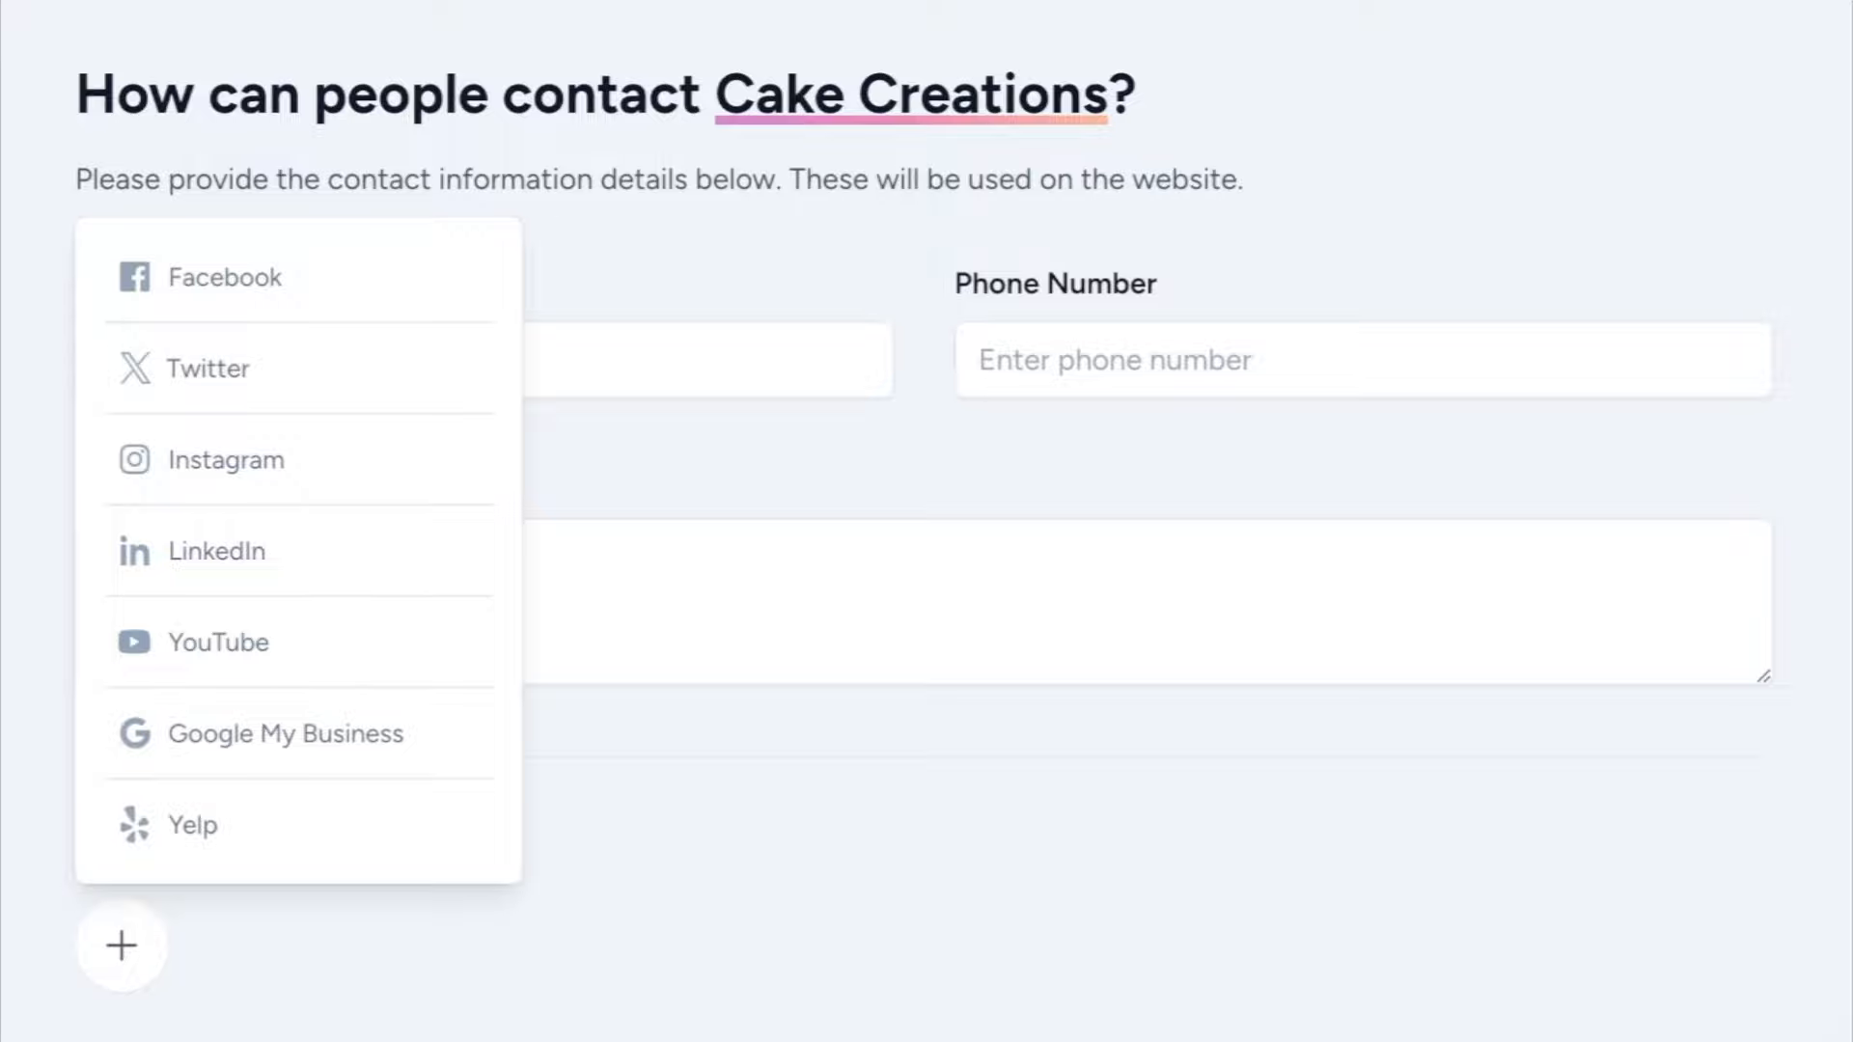
{"action": "left_click", "coordinate": [199, 473]}
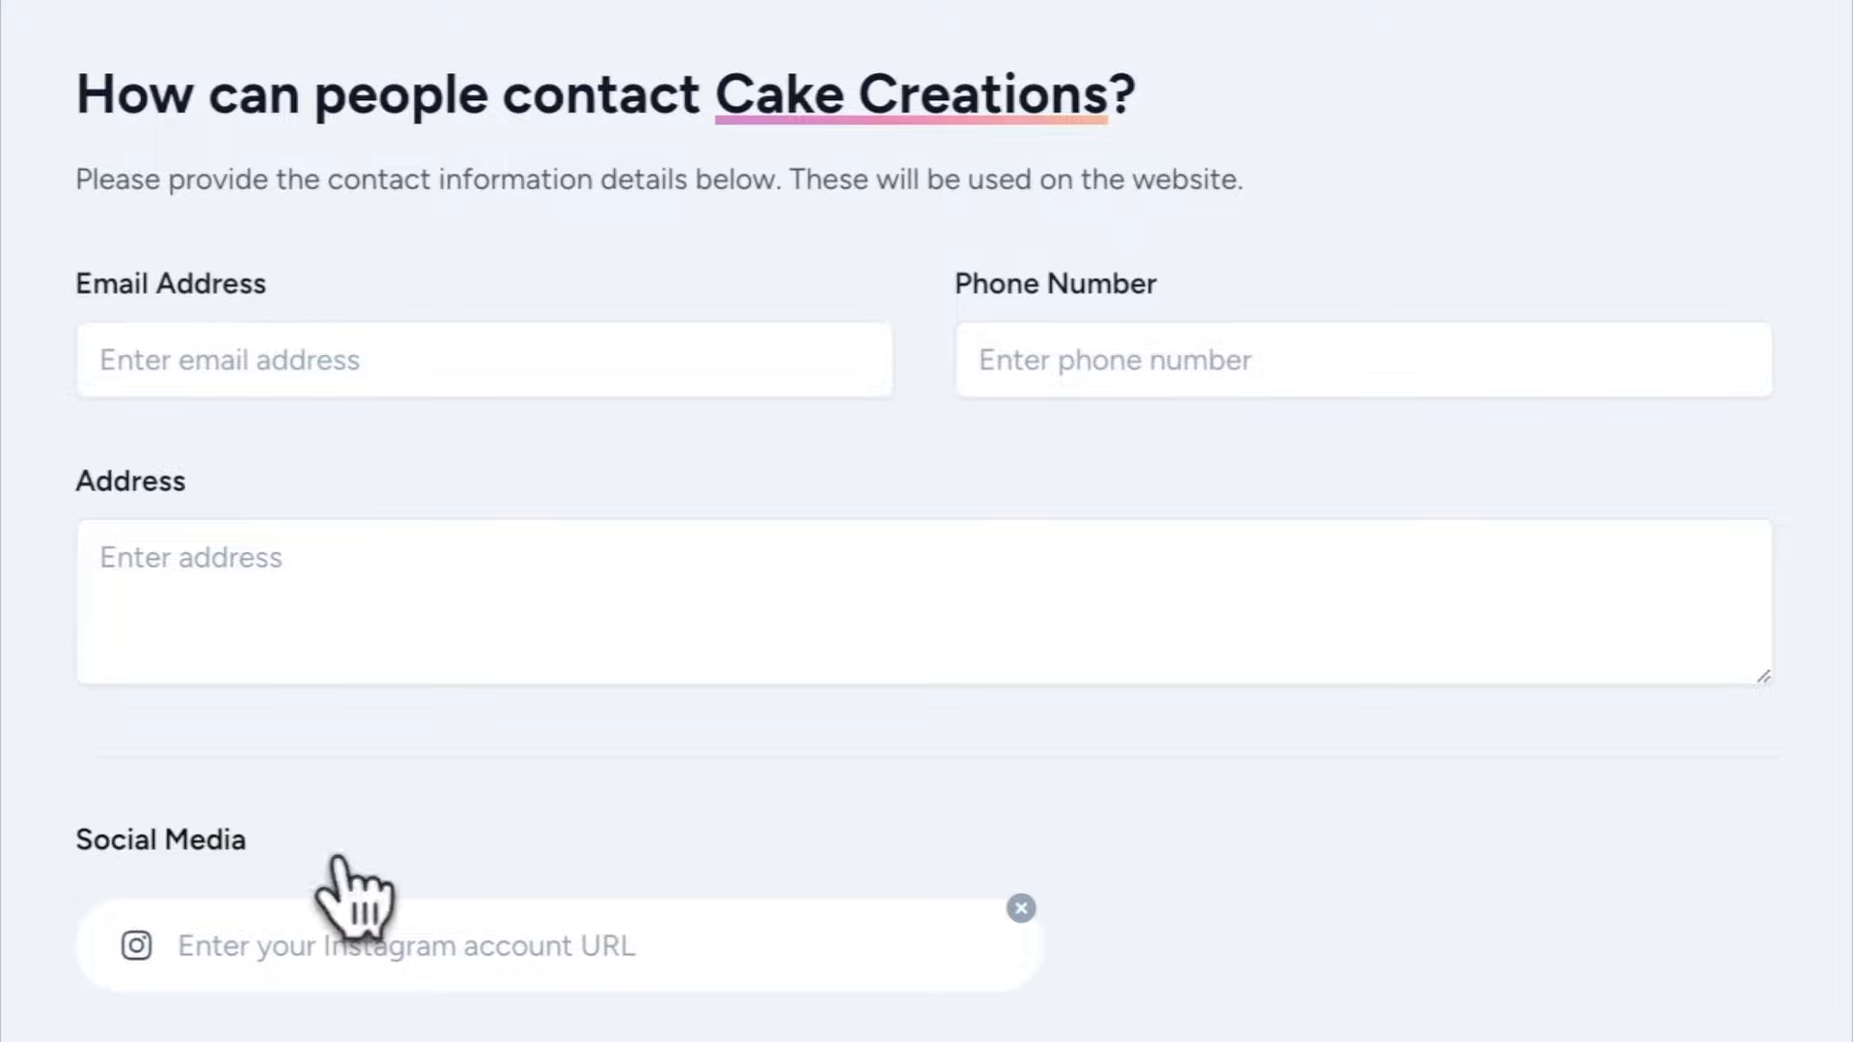
{"action": "type", "text": "cakecreations"}
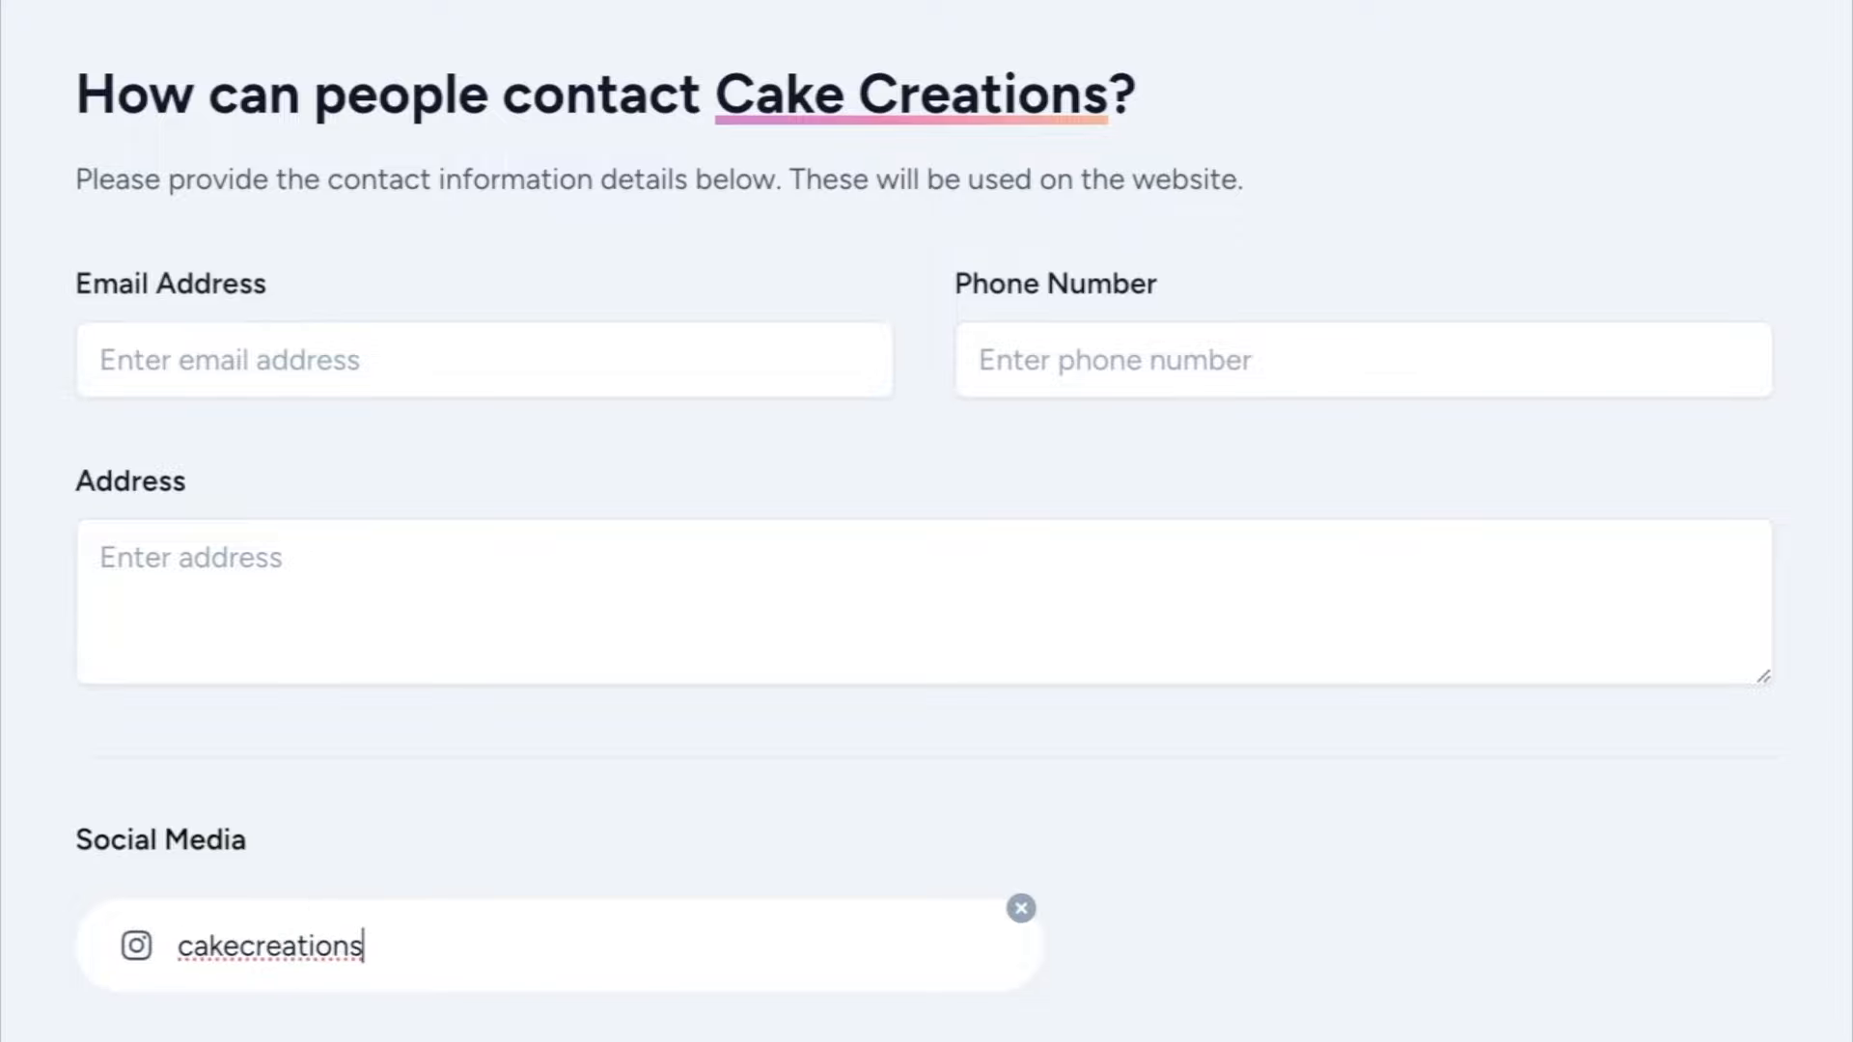
{"action": "key", "text": "Return"}
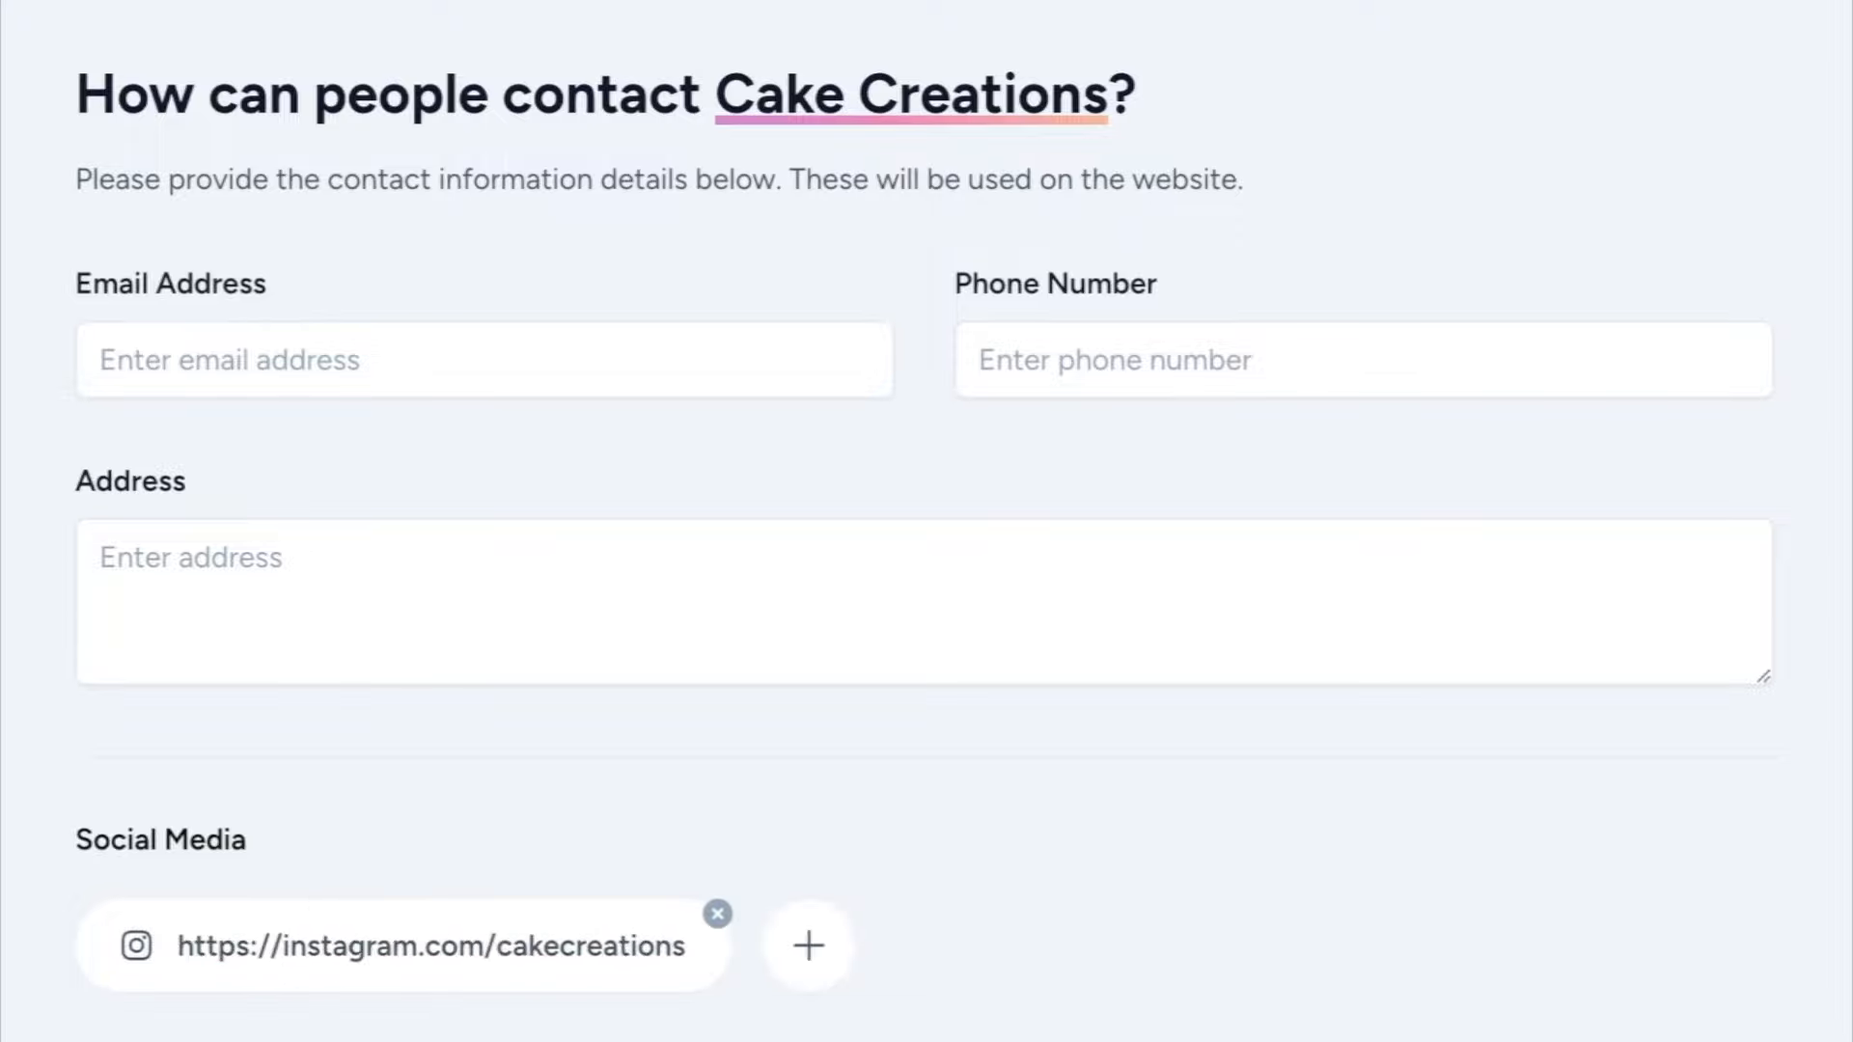
{"action": "left_click", "coordinate": [807, 955]}
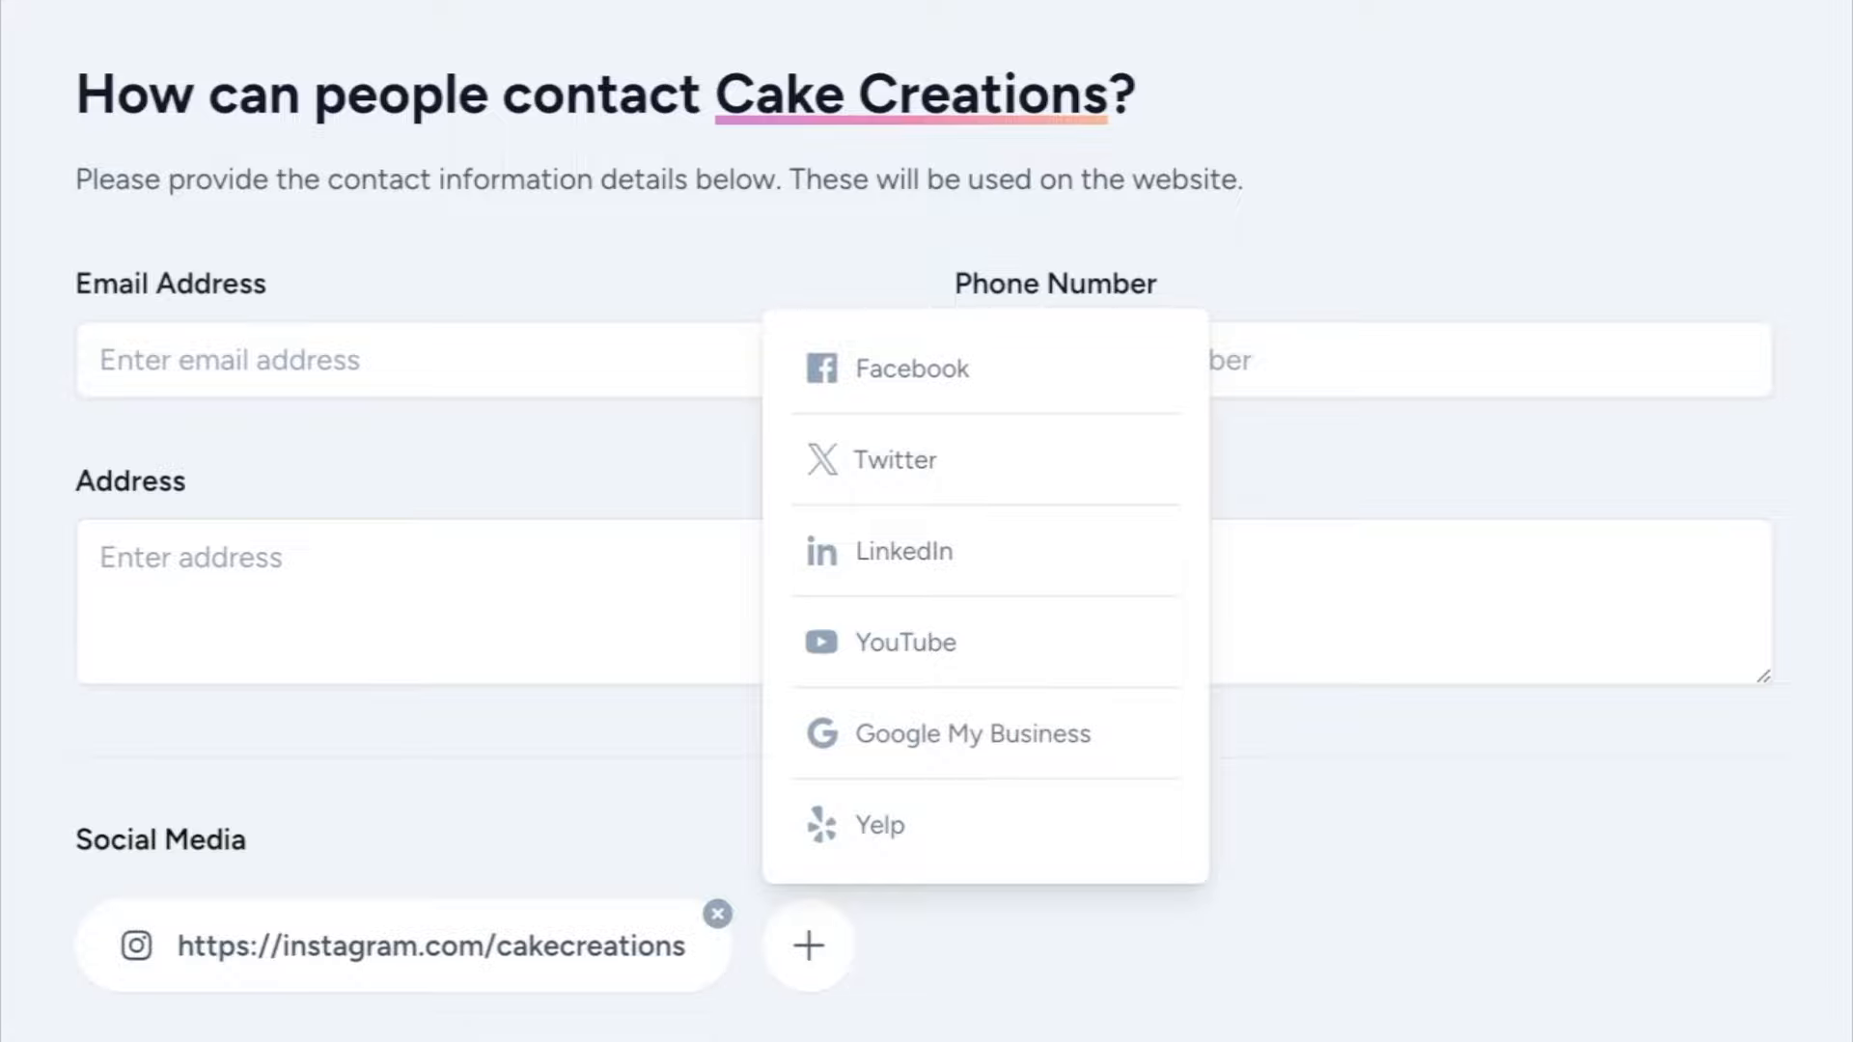
Step: Close the social network choice and continue from the contact details to the website structure selection
{"action": "left_click", "coordinate": [693, 685]}
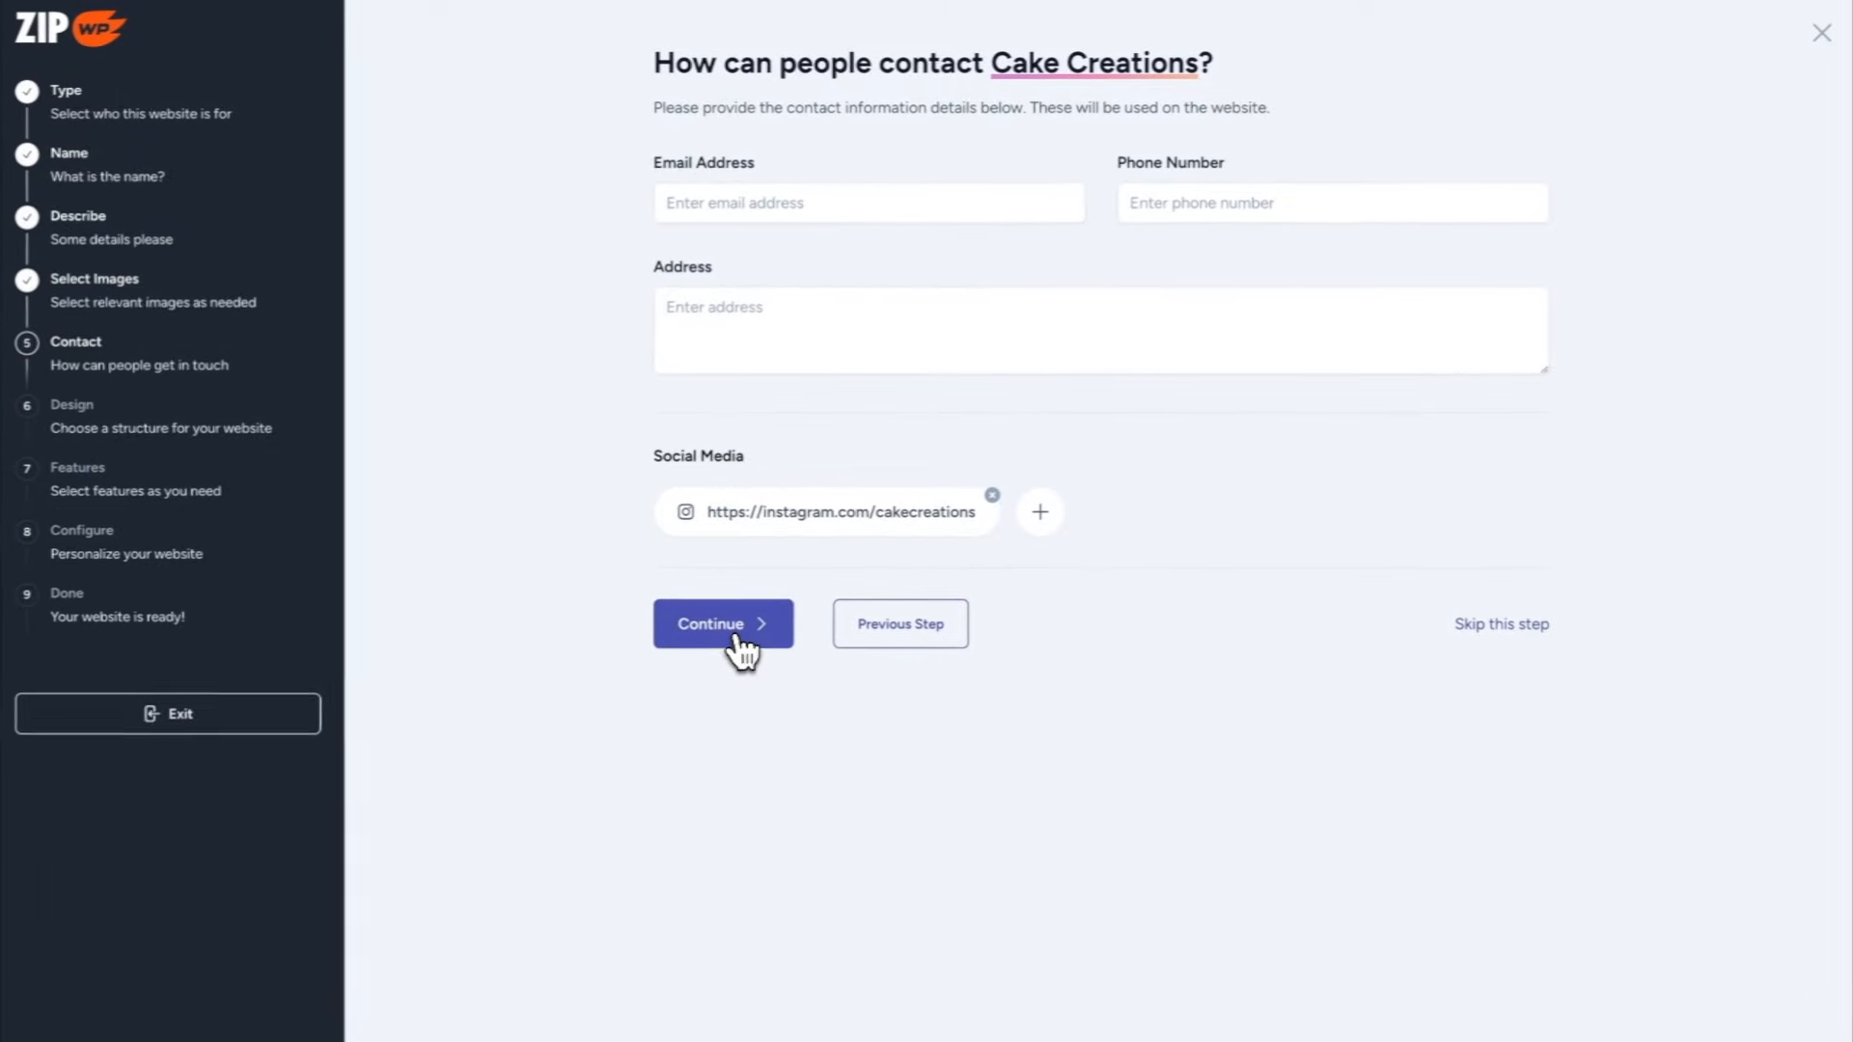
{"action": "left_click", "coordinate": [739, 641]}
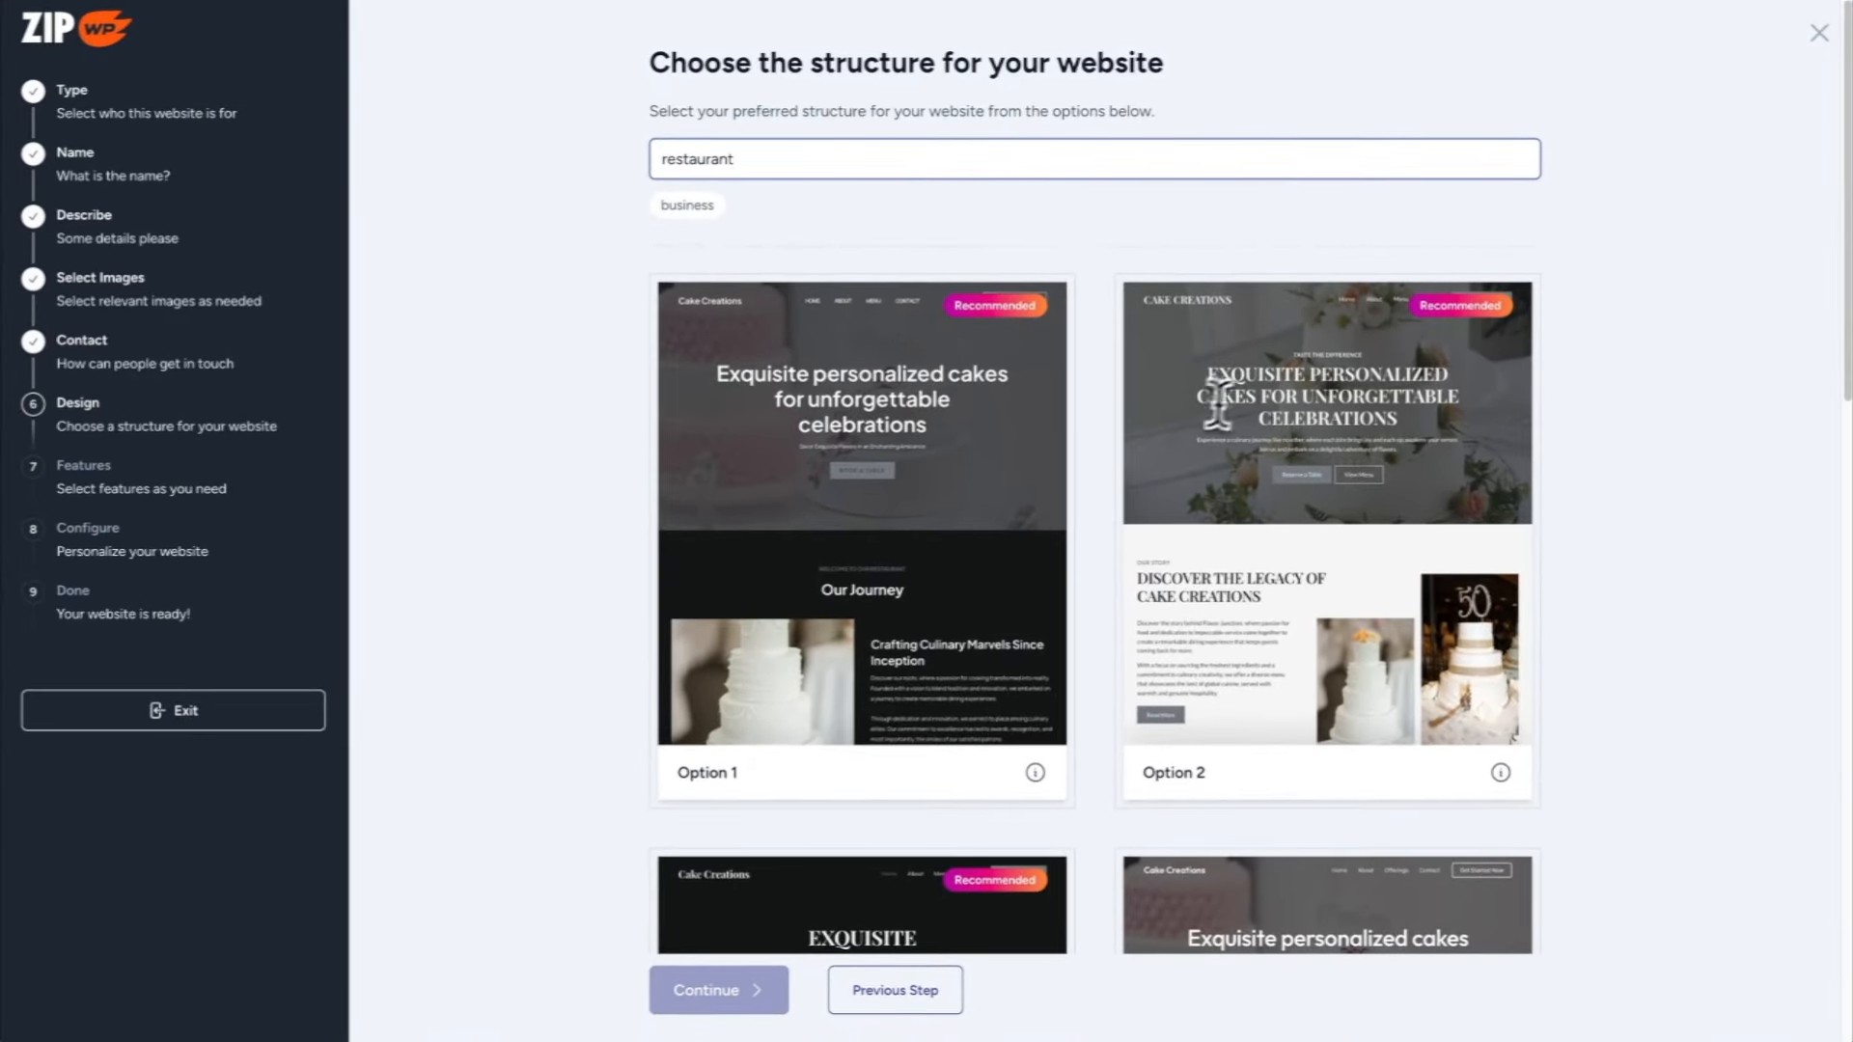
Step: Browse the suggested restaurant structures, select Option 2 for the website, and continue to the features
{"action": "scroll", "coordinate": [1061, 435], "scroll_direction": "down", "scroll_amount": 5}
{"action": "scroll", "coordinate": [1062, 425], "scroll_direction": "up", "scroll_amount": 5}
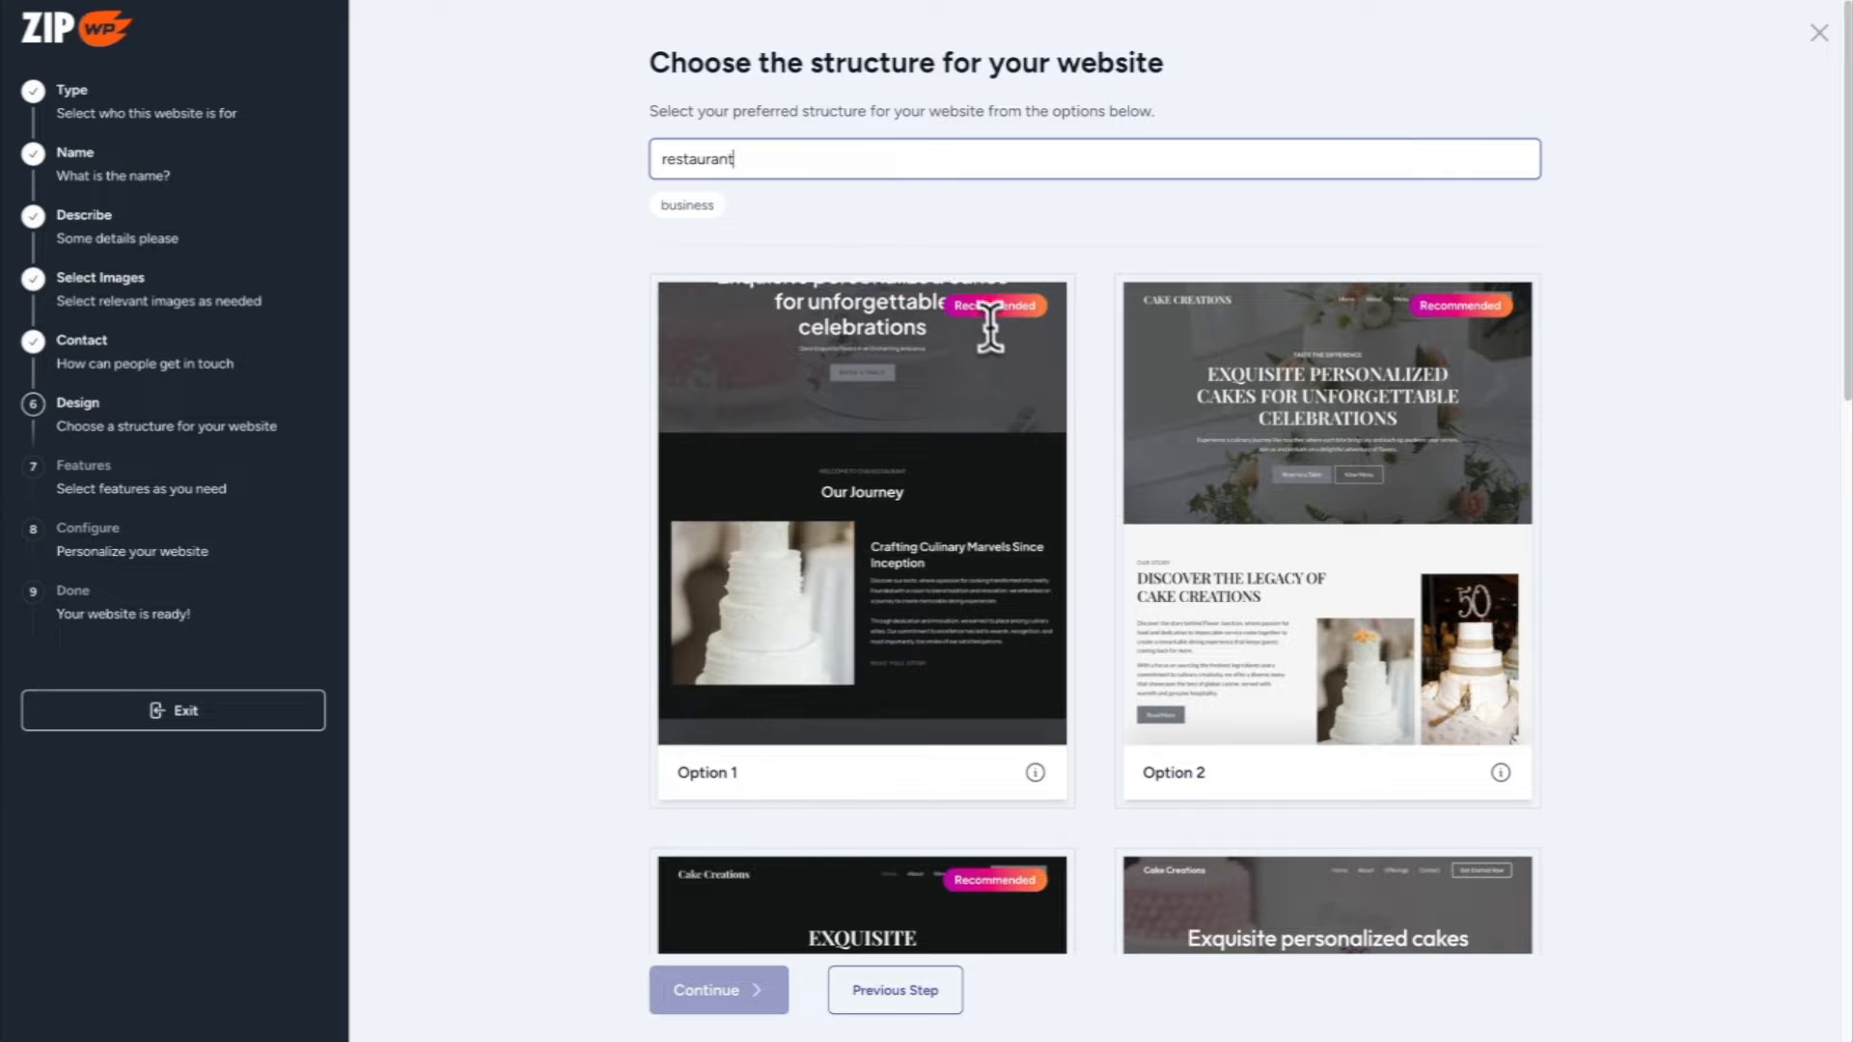
{"action": "scroll", "coordinate": [1081, 400], "scroll_direction": "down", "scroll_amount": 1}
{"action": "scroll", "coordinate": [1091, 403], "scroll_direction": "down", "scroll_amount": 6}
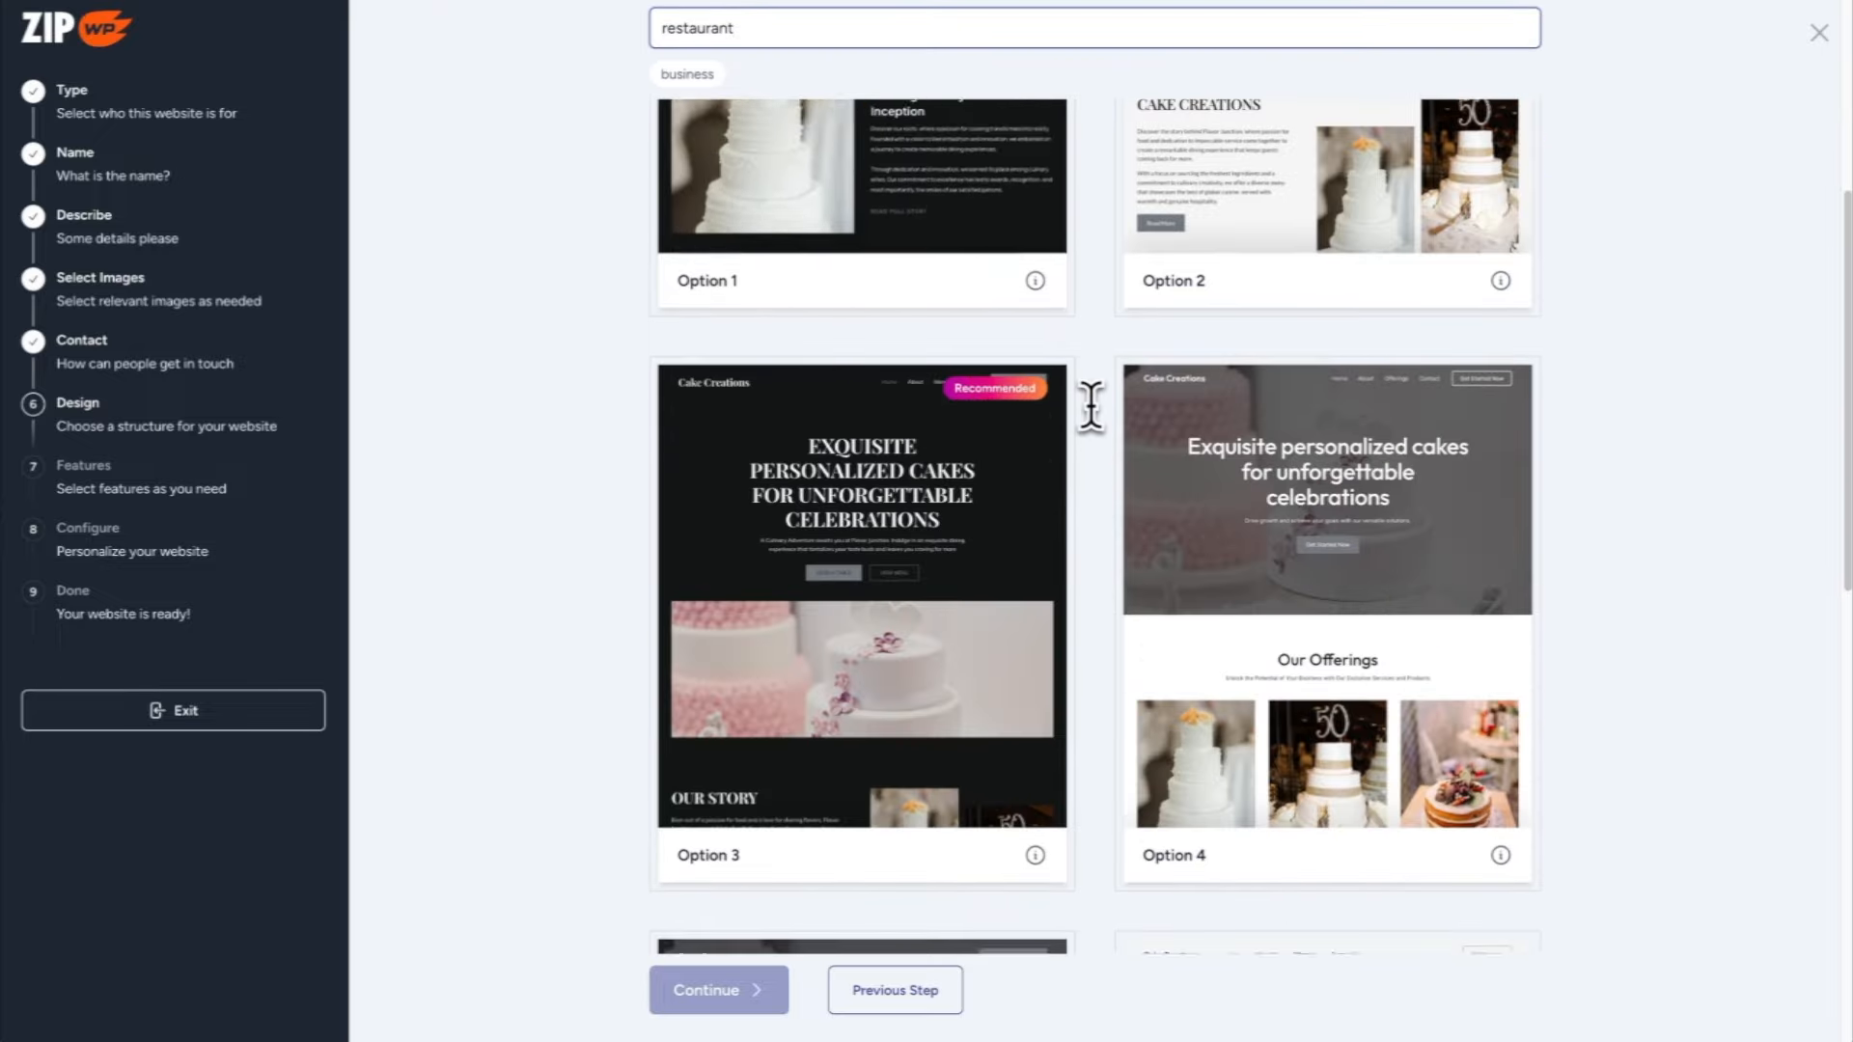
{"action": "scroll", "coordinate": [1091, 403], "scroll_direction": "down", "scroll_amount": 3}
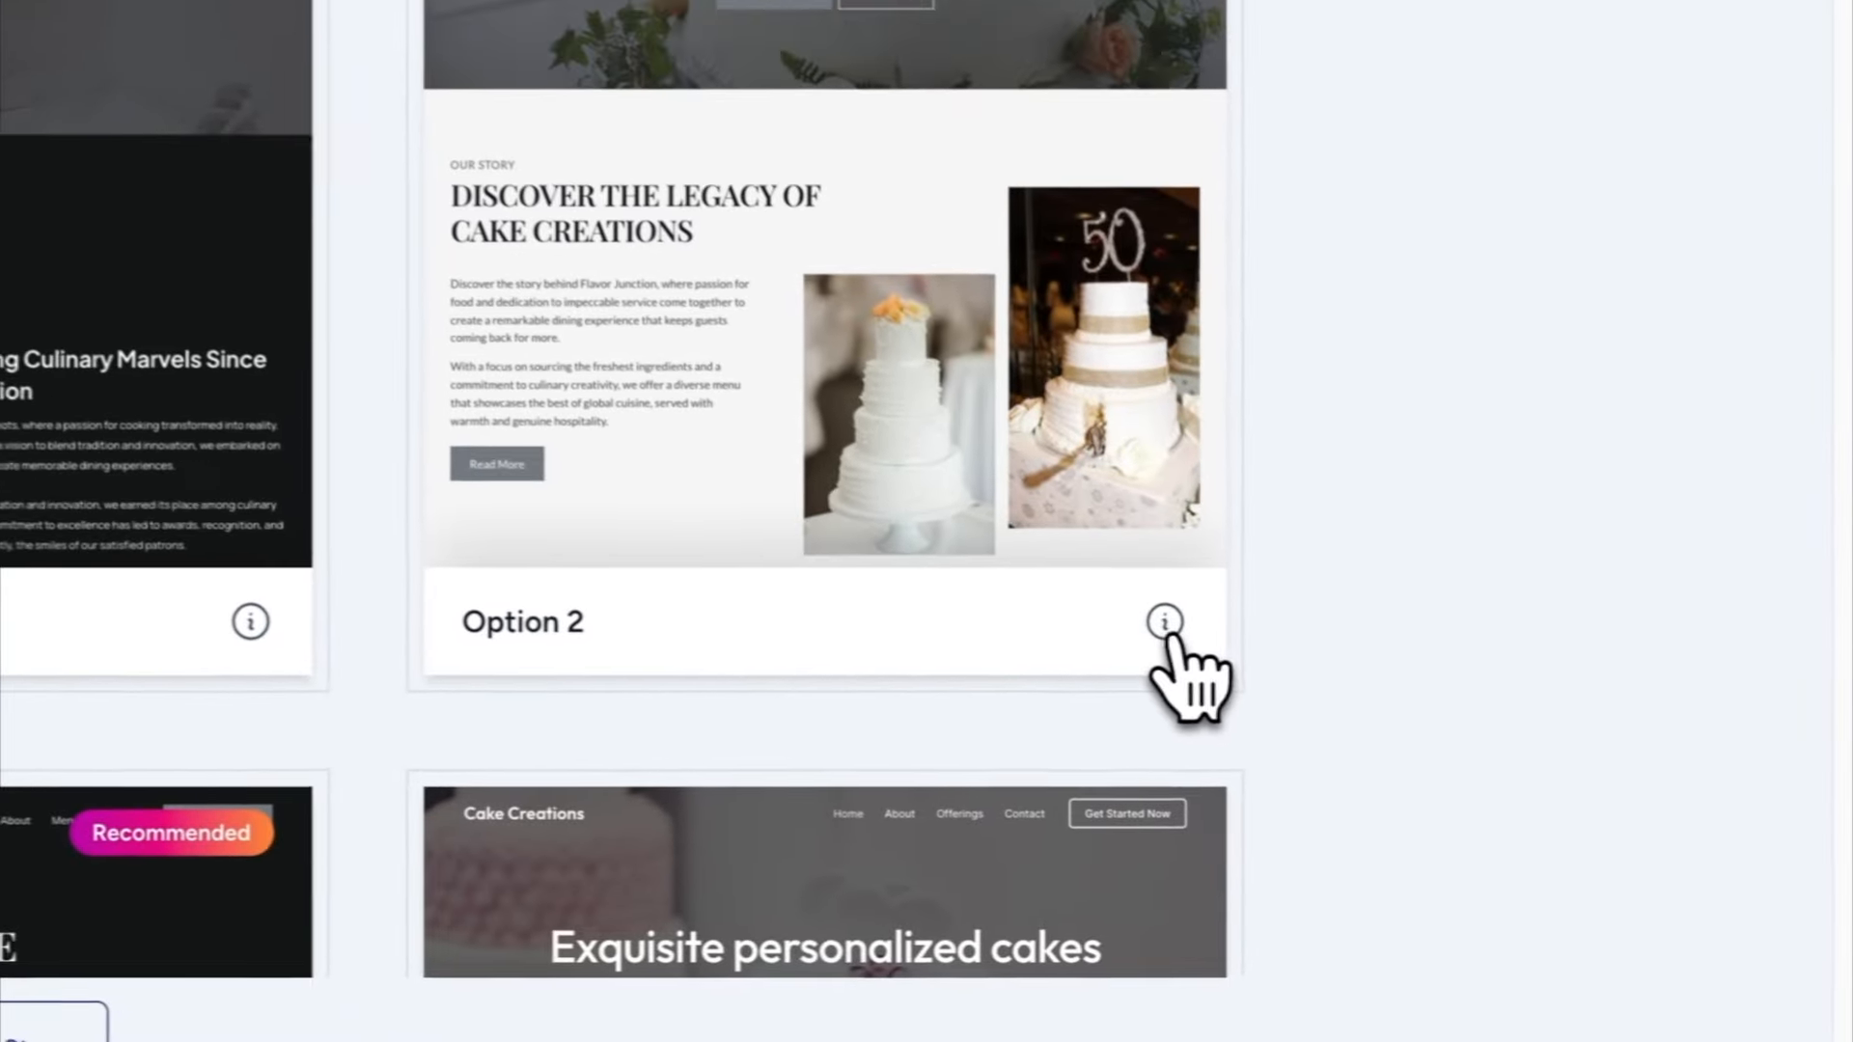
{"action": "mouse_move", "coordinate": [1337, 700]}
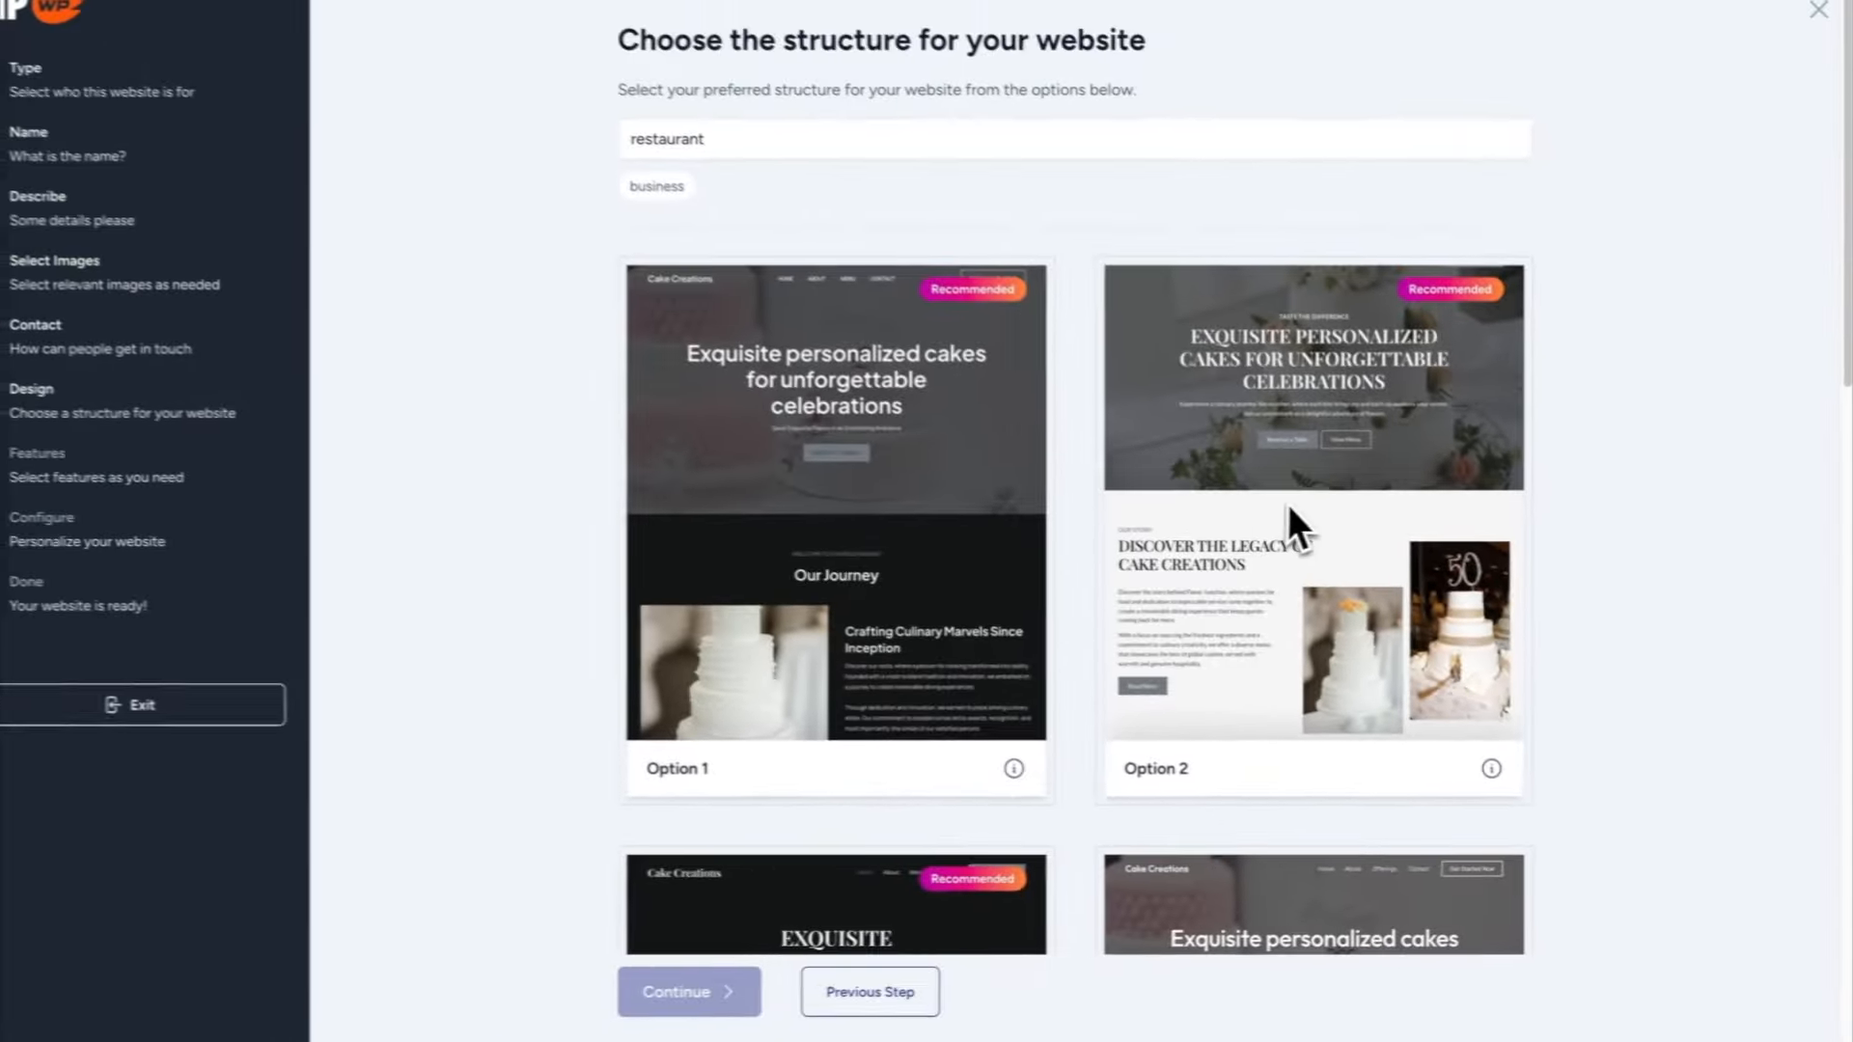
{"action": "left_click", "coordinate": [1301, 515]}
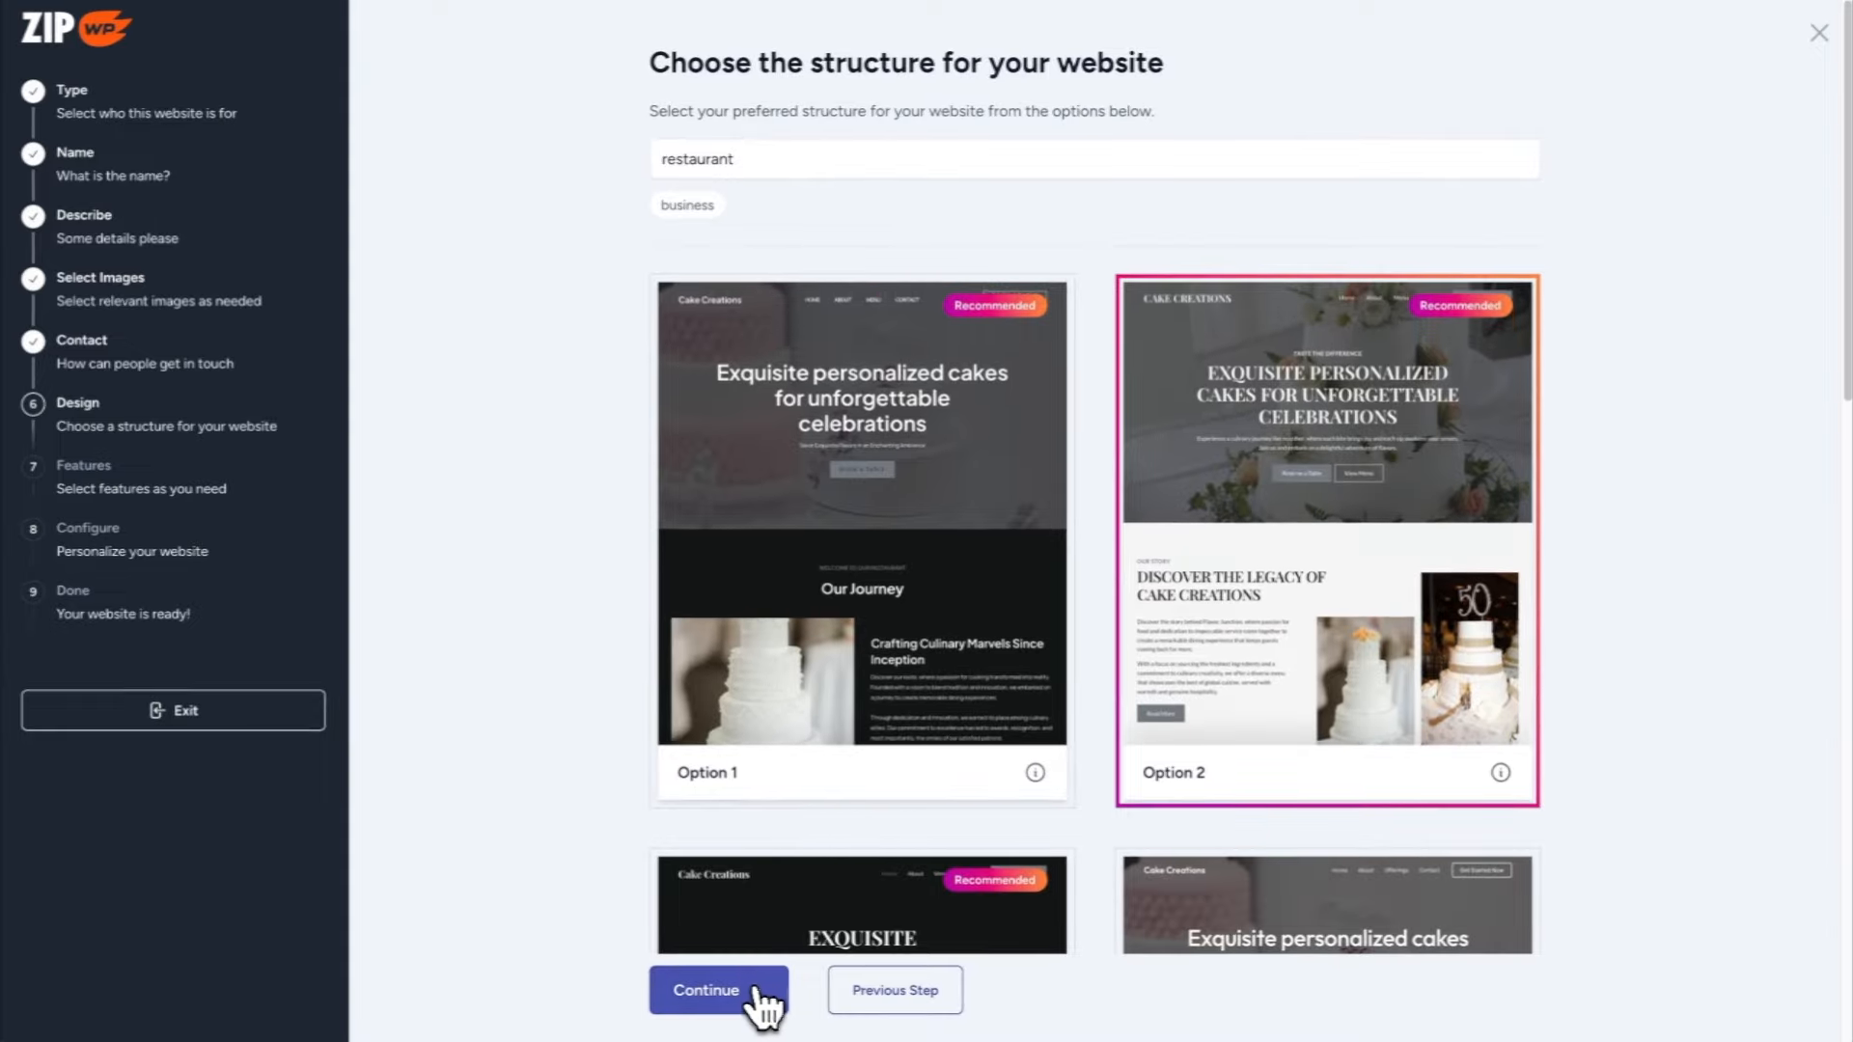
{"action": "left_click", "coordinate": [760, 999]}
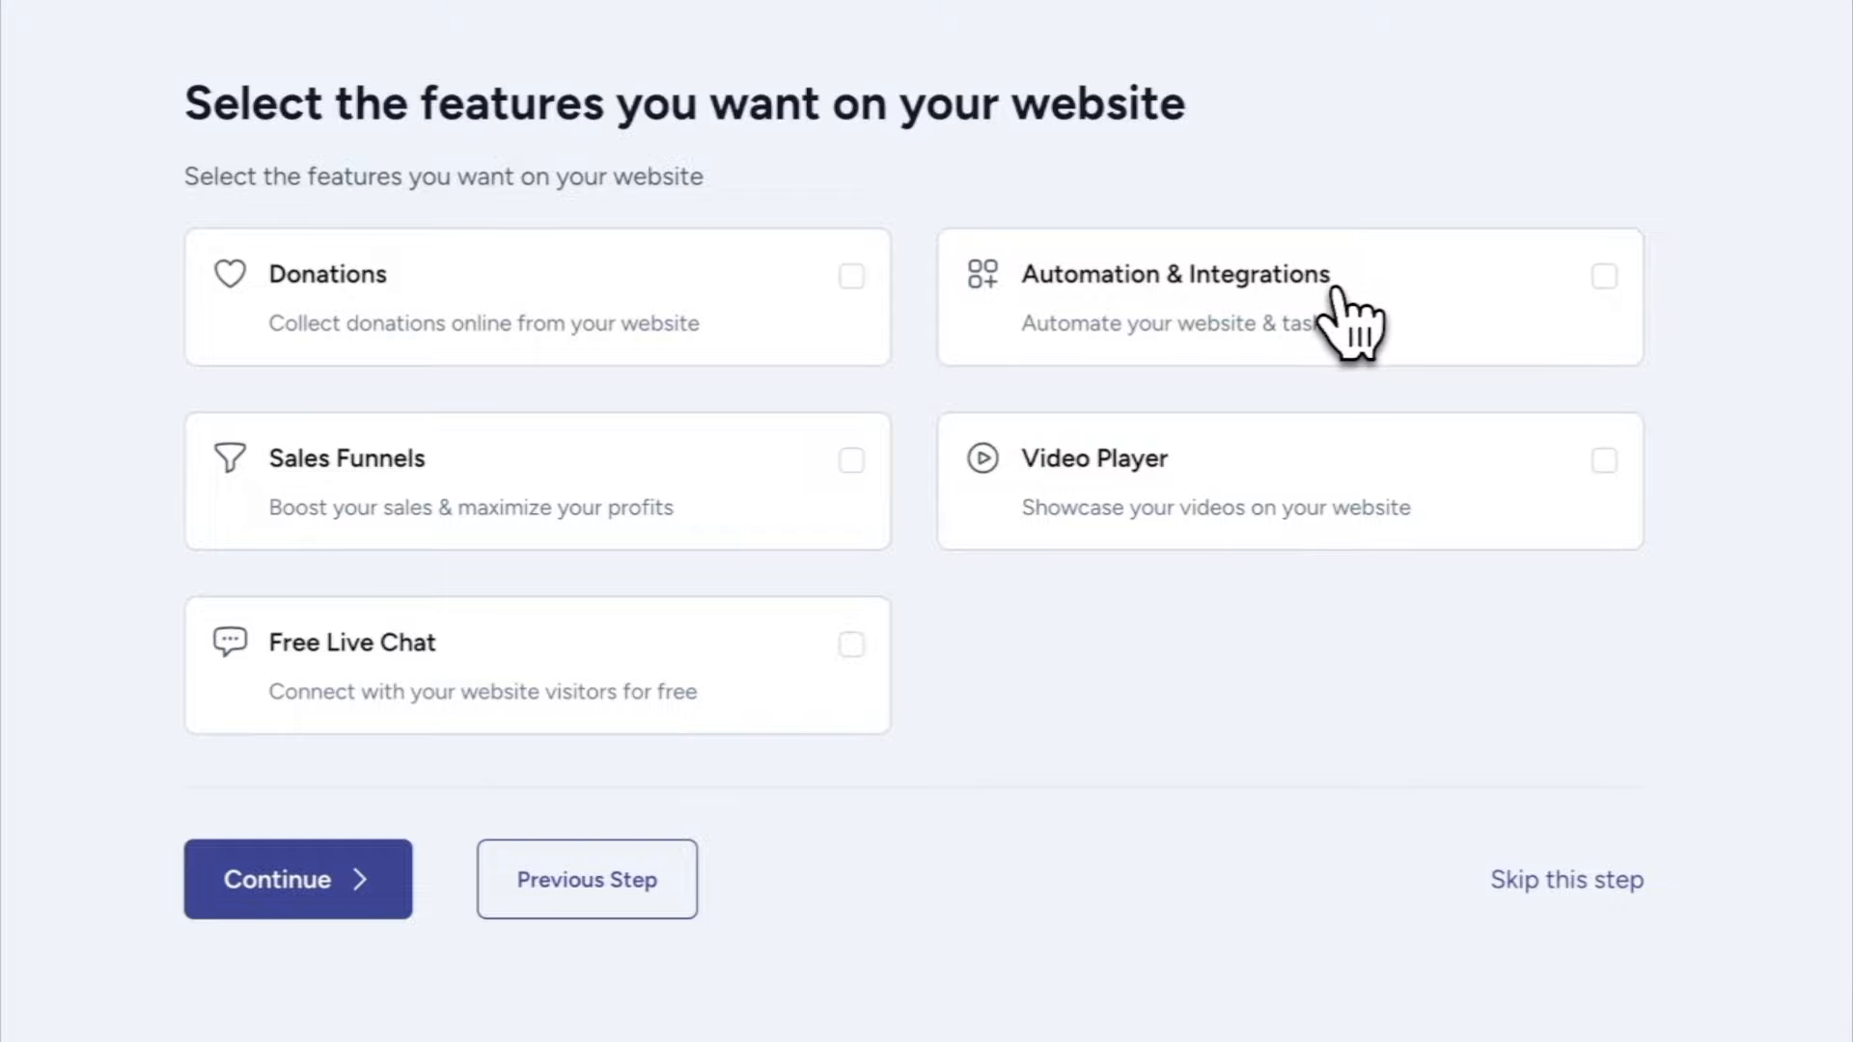
Step: Enable the Automation & Integrations and Video Player features for the website and continue to the final check
{"action": "left_click", "coordinate": [1607, 282]}
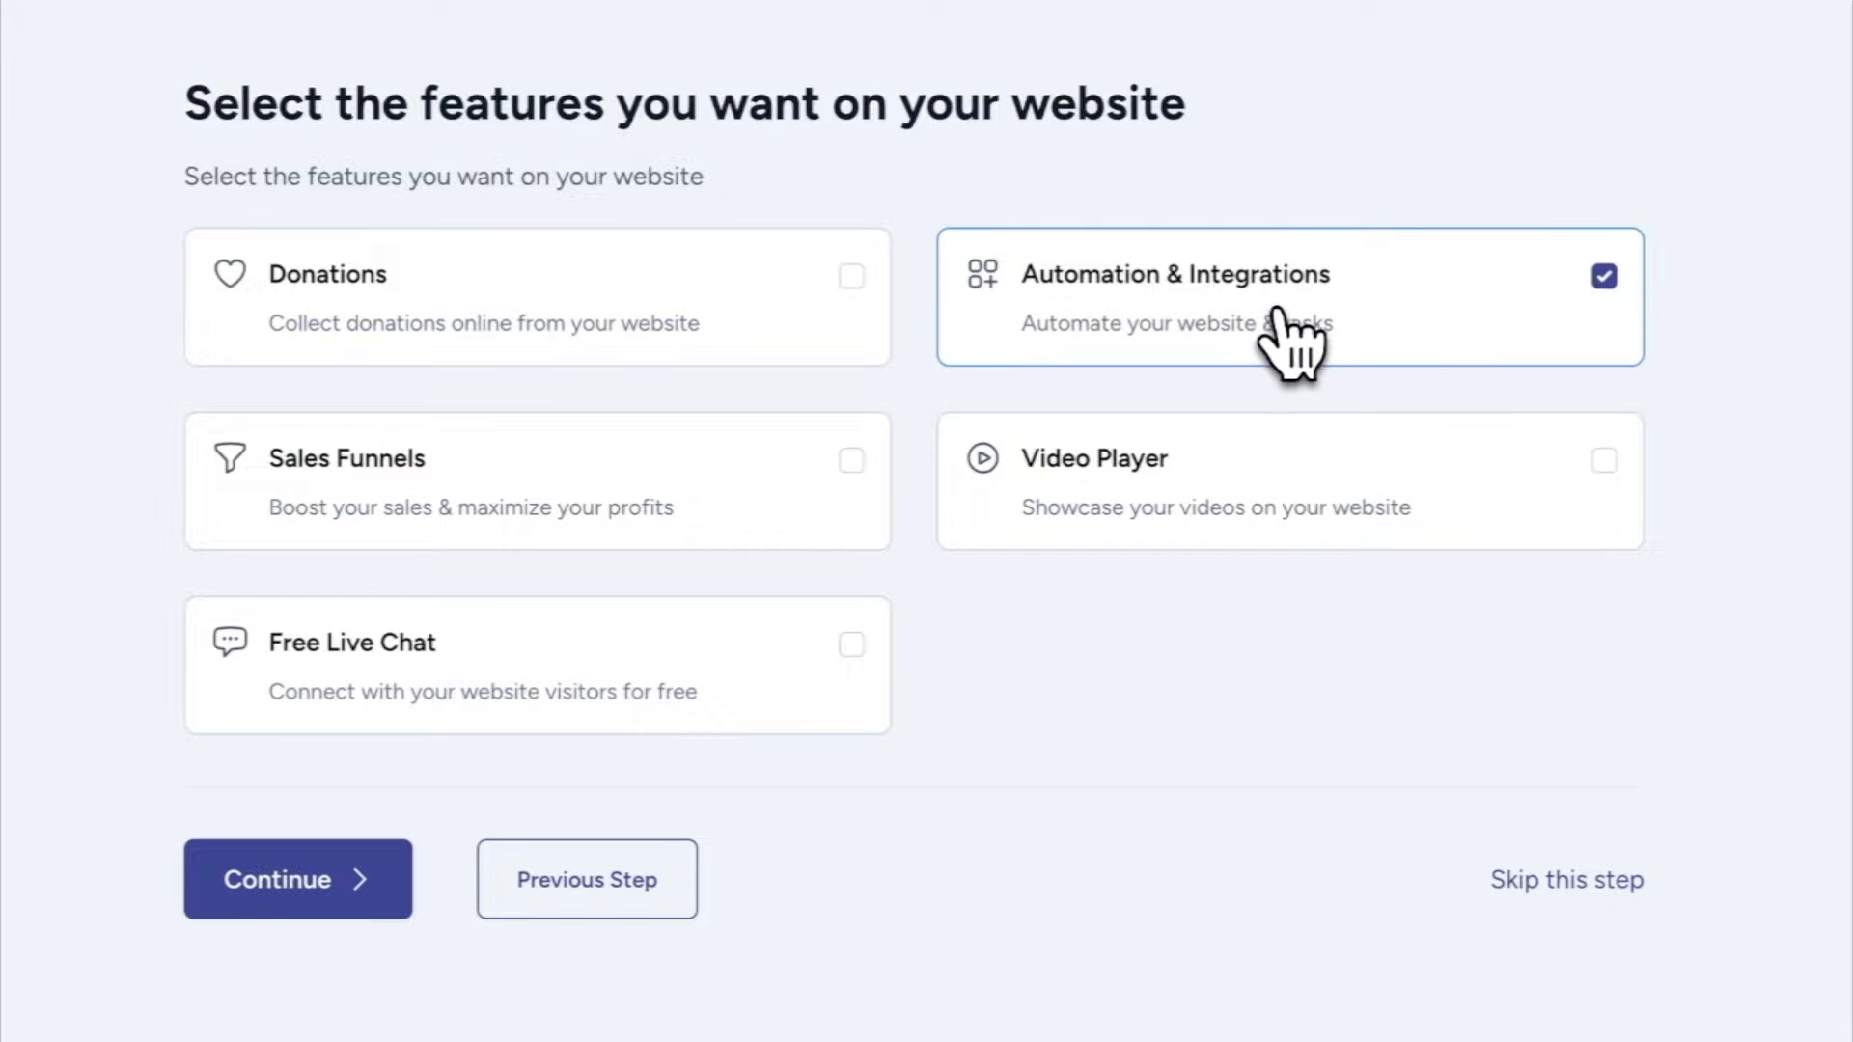
{"action": "left_click", "coordinate": [1278, 455]}
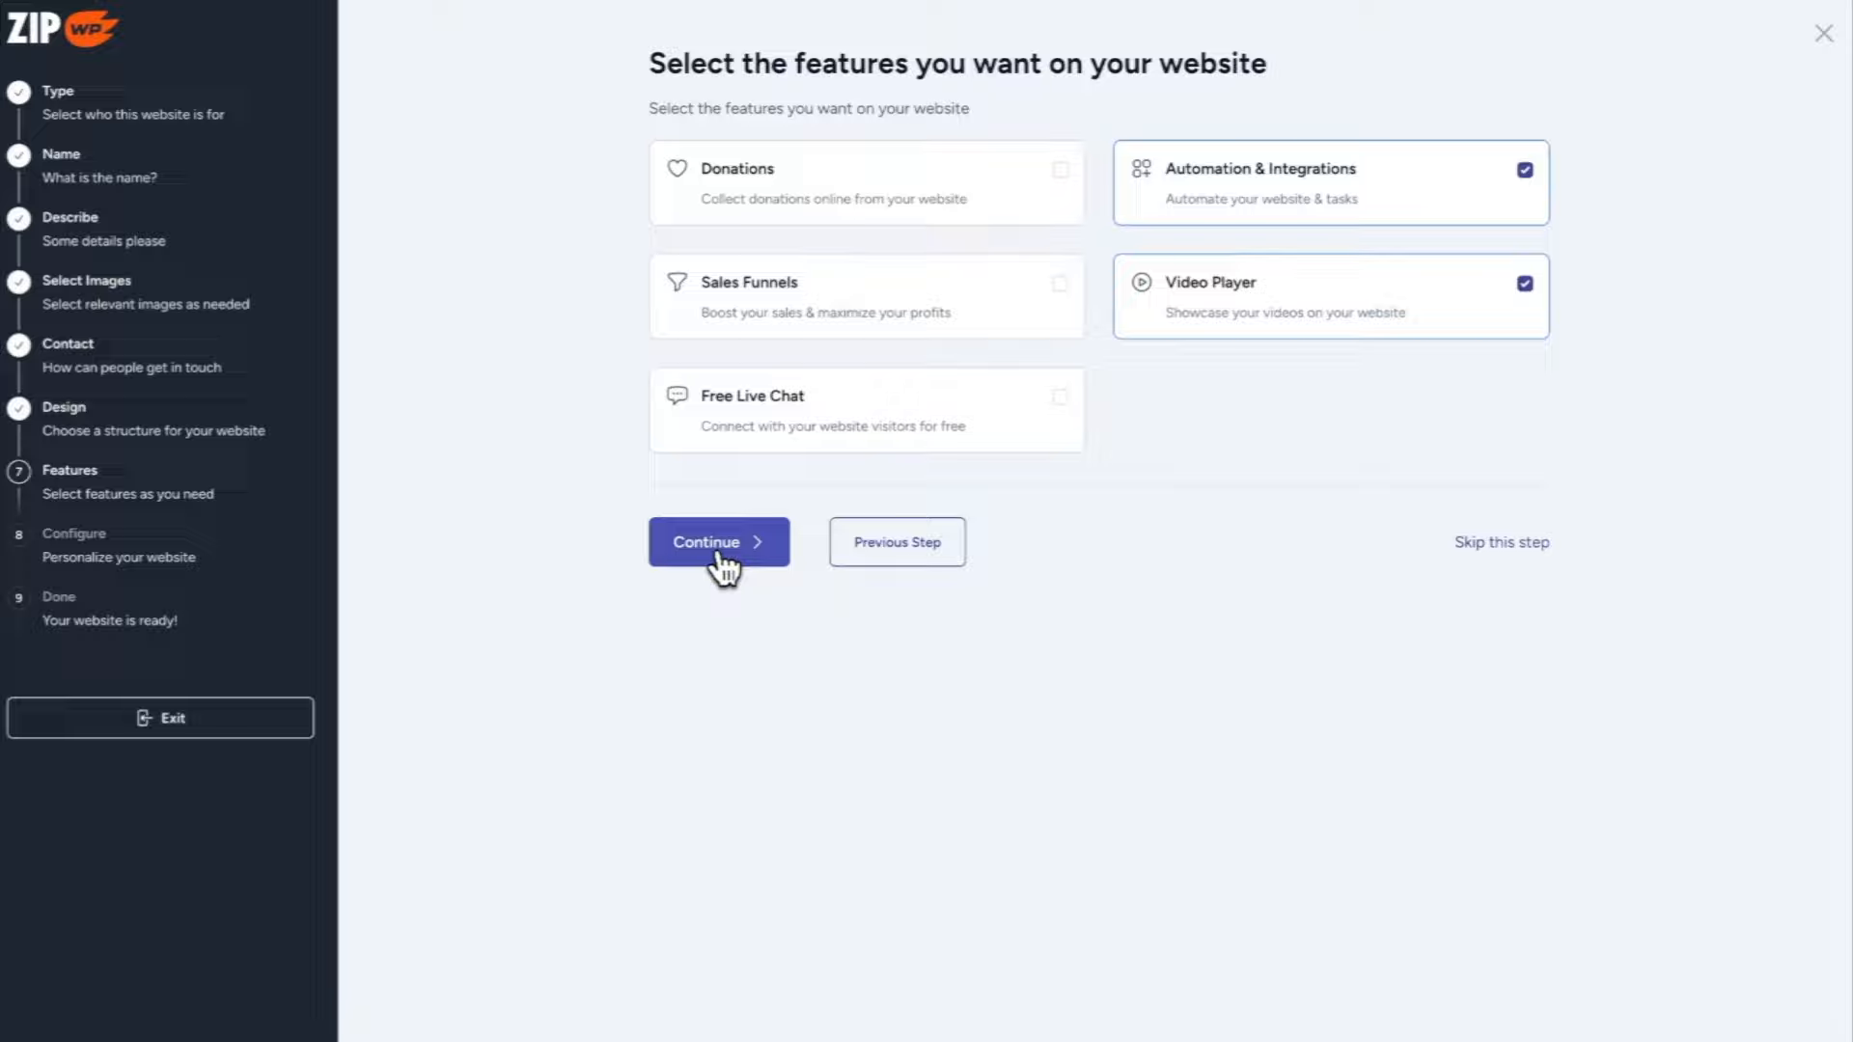
{"action": "left_click", "coordinate": [298, 879]}
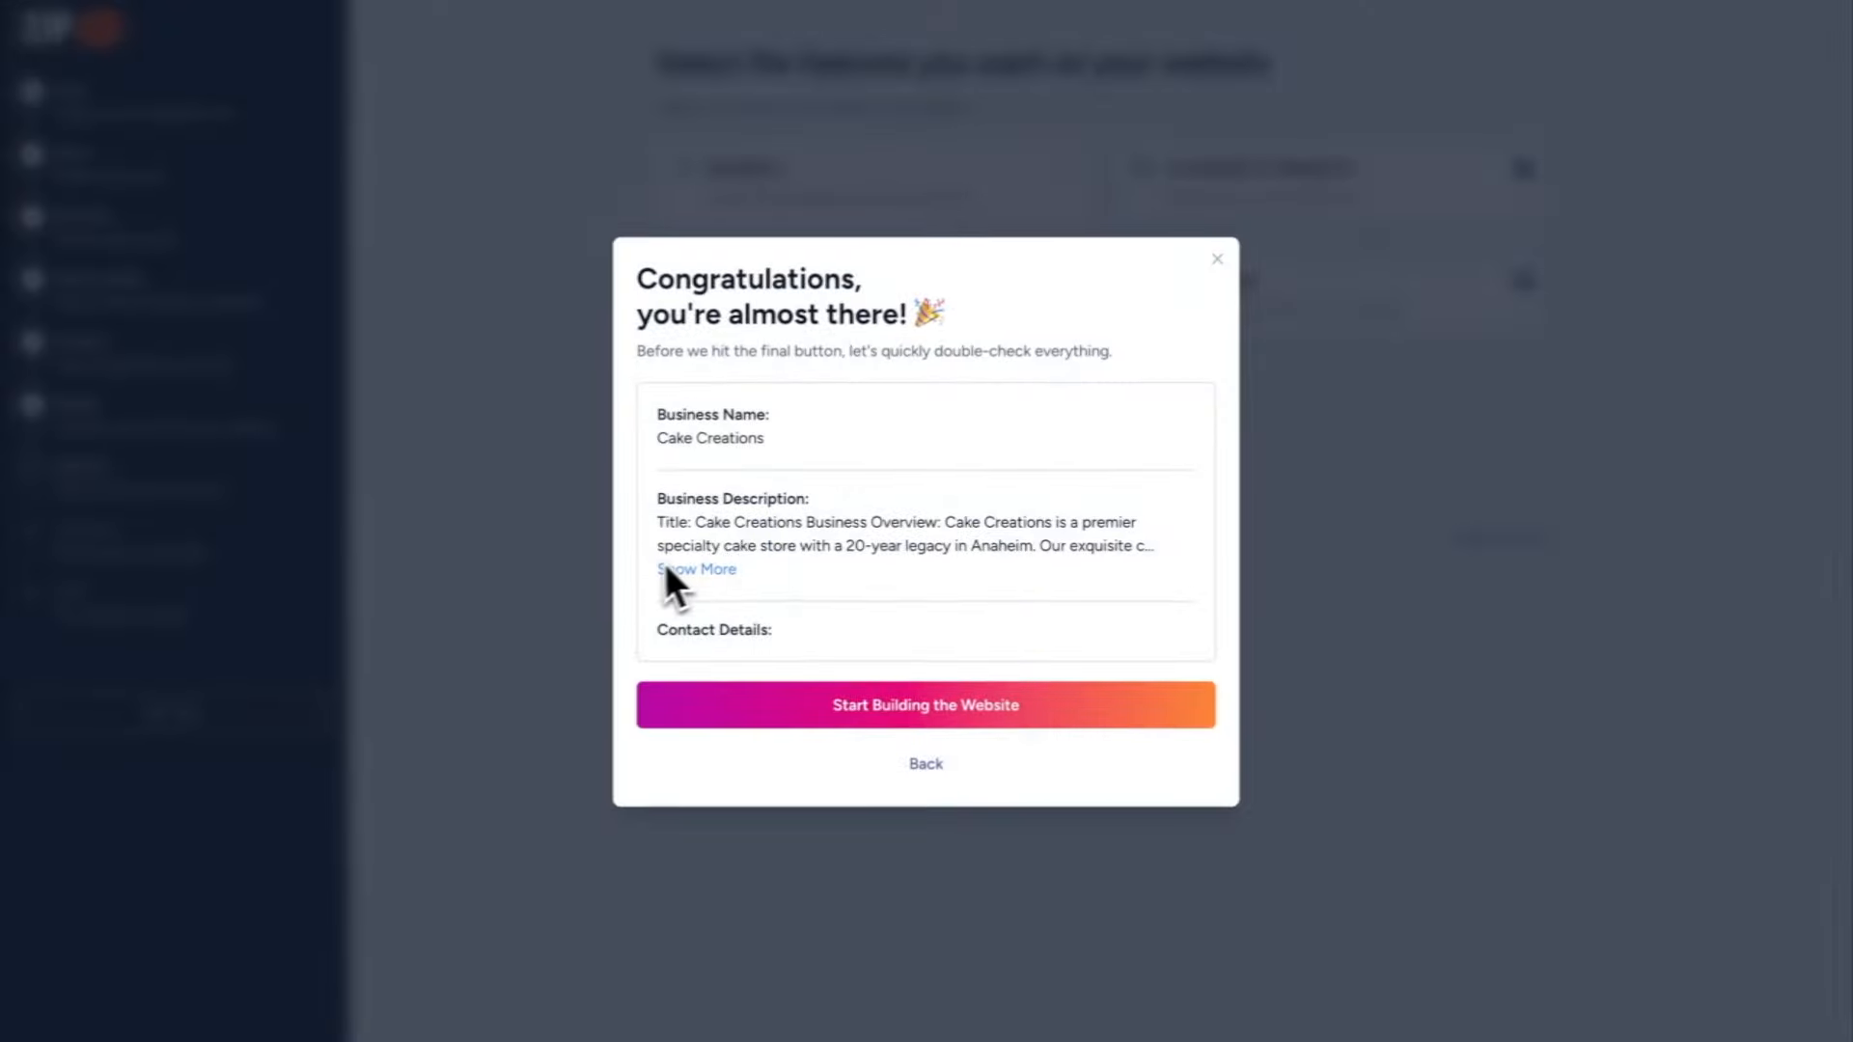
Step: Start building the Cake Creations website, and open its customization once it is ready
{"action": "left_click", "coordinate": [907, 703]}
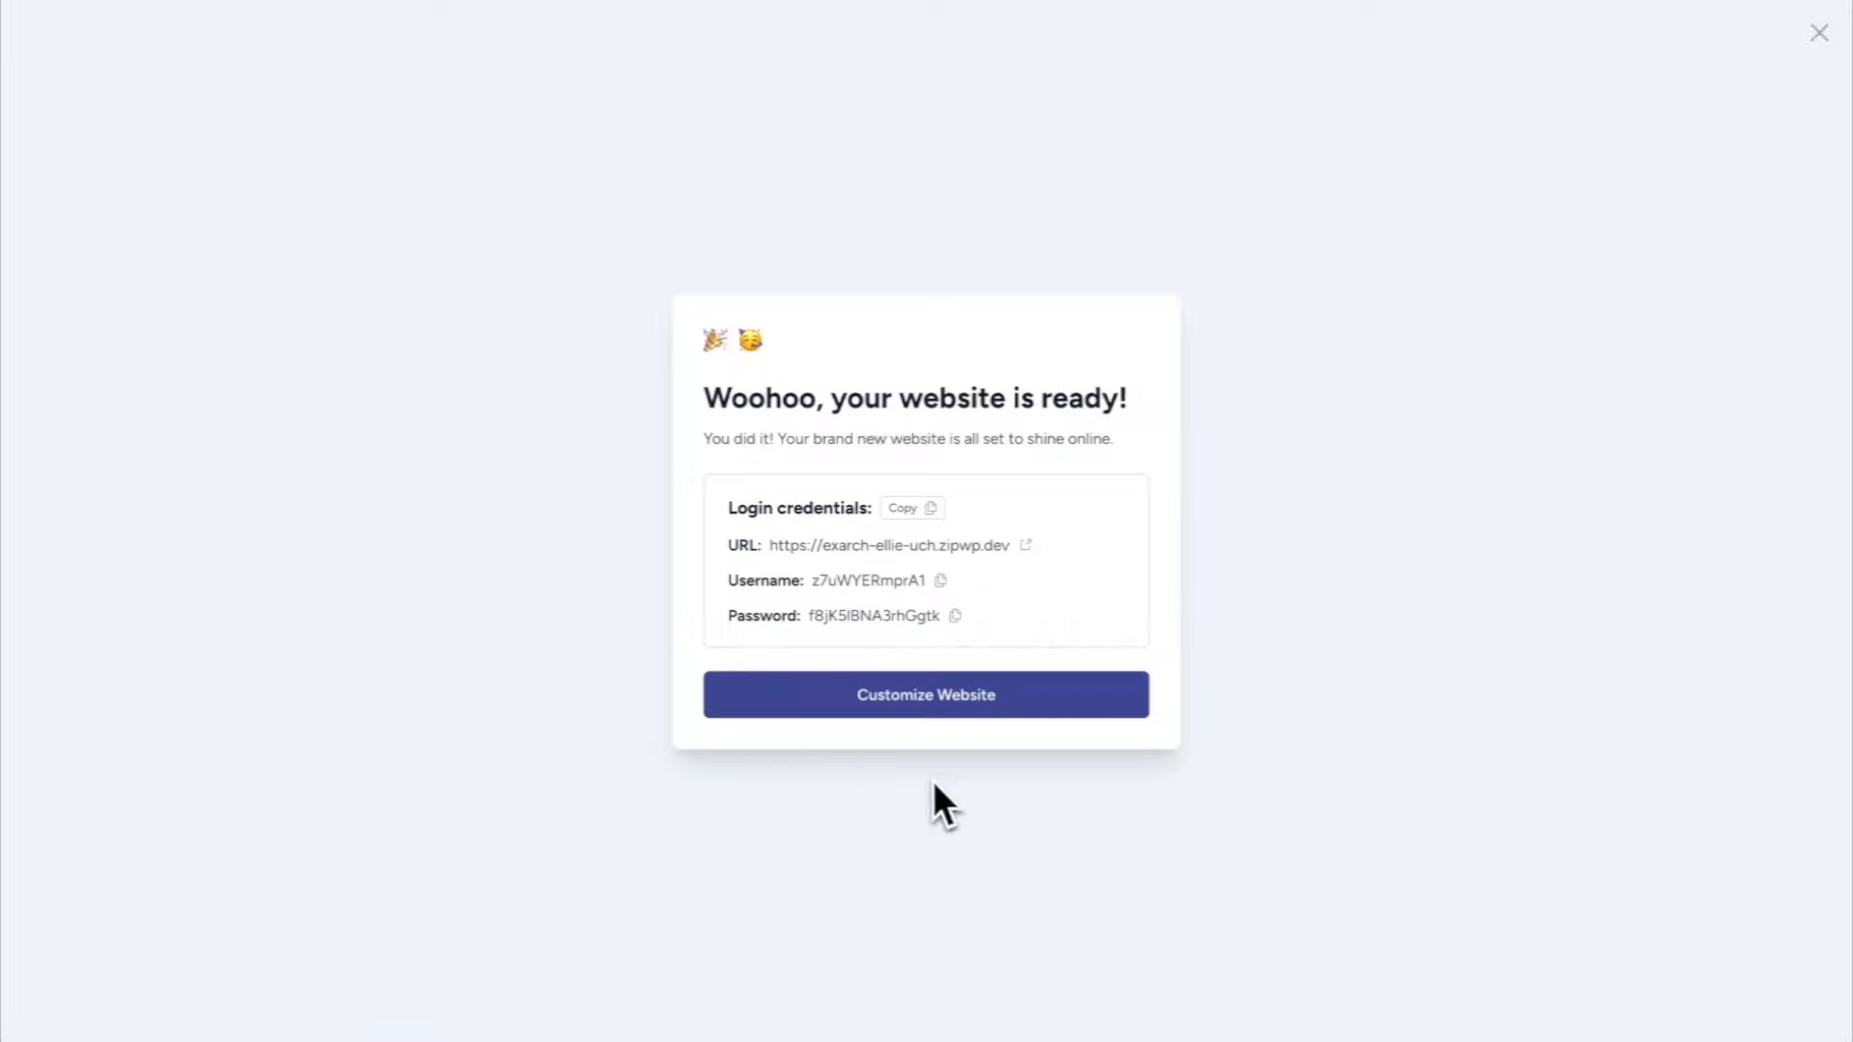
{"action": "left_click", "coordinate": [907, 704]}
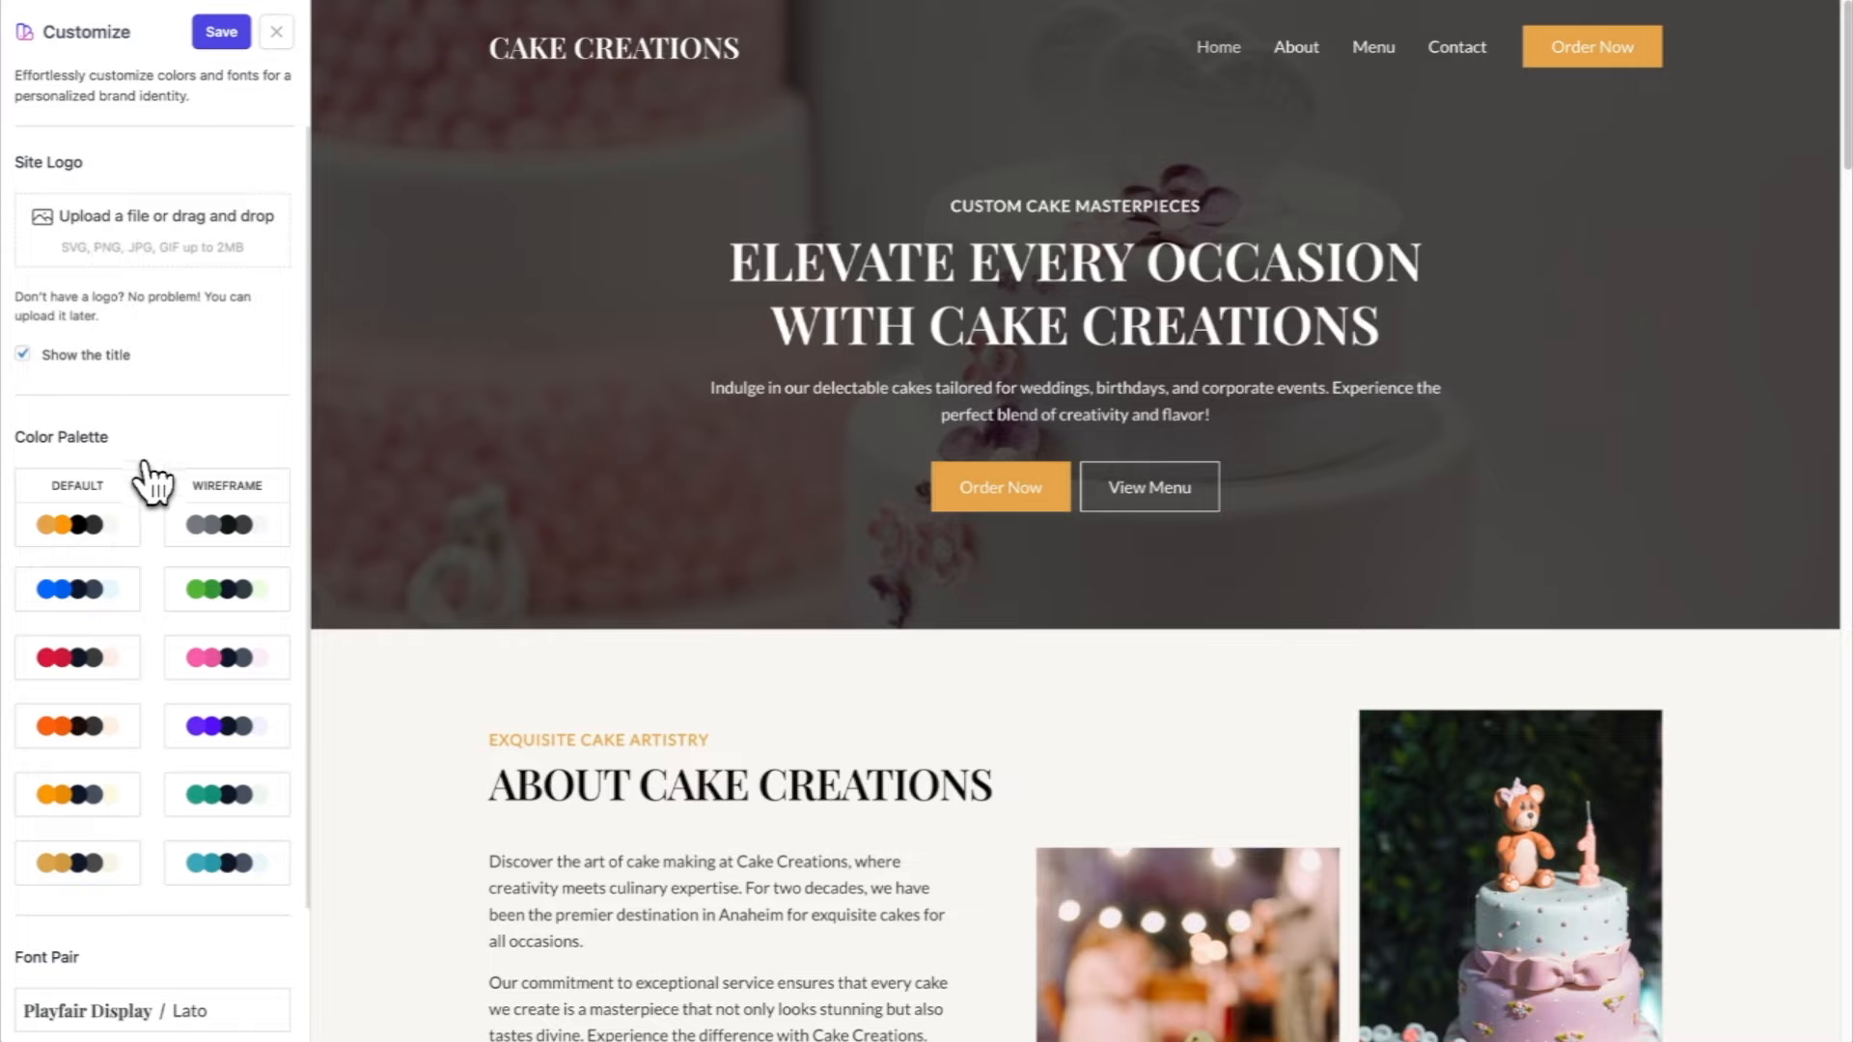
Step: Try the blue, red, orange, gold, teal and pink color palettes on the site and return to the Default palette
{"action": "scroll", "coordinate": [149, 483], "scroll_direction": "down", "scroll_amount": 2}
{"action": "left_click", "coordinate": [113, 436]}
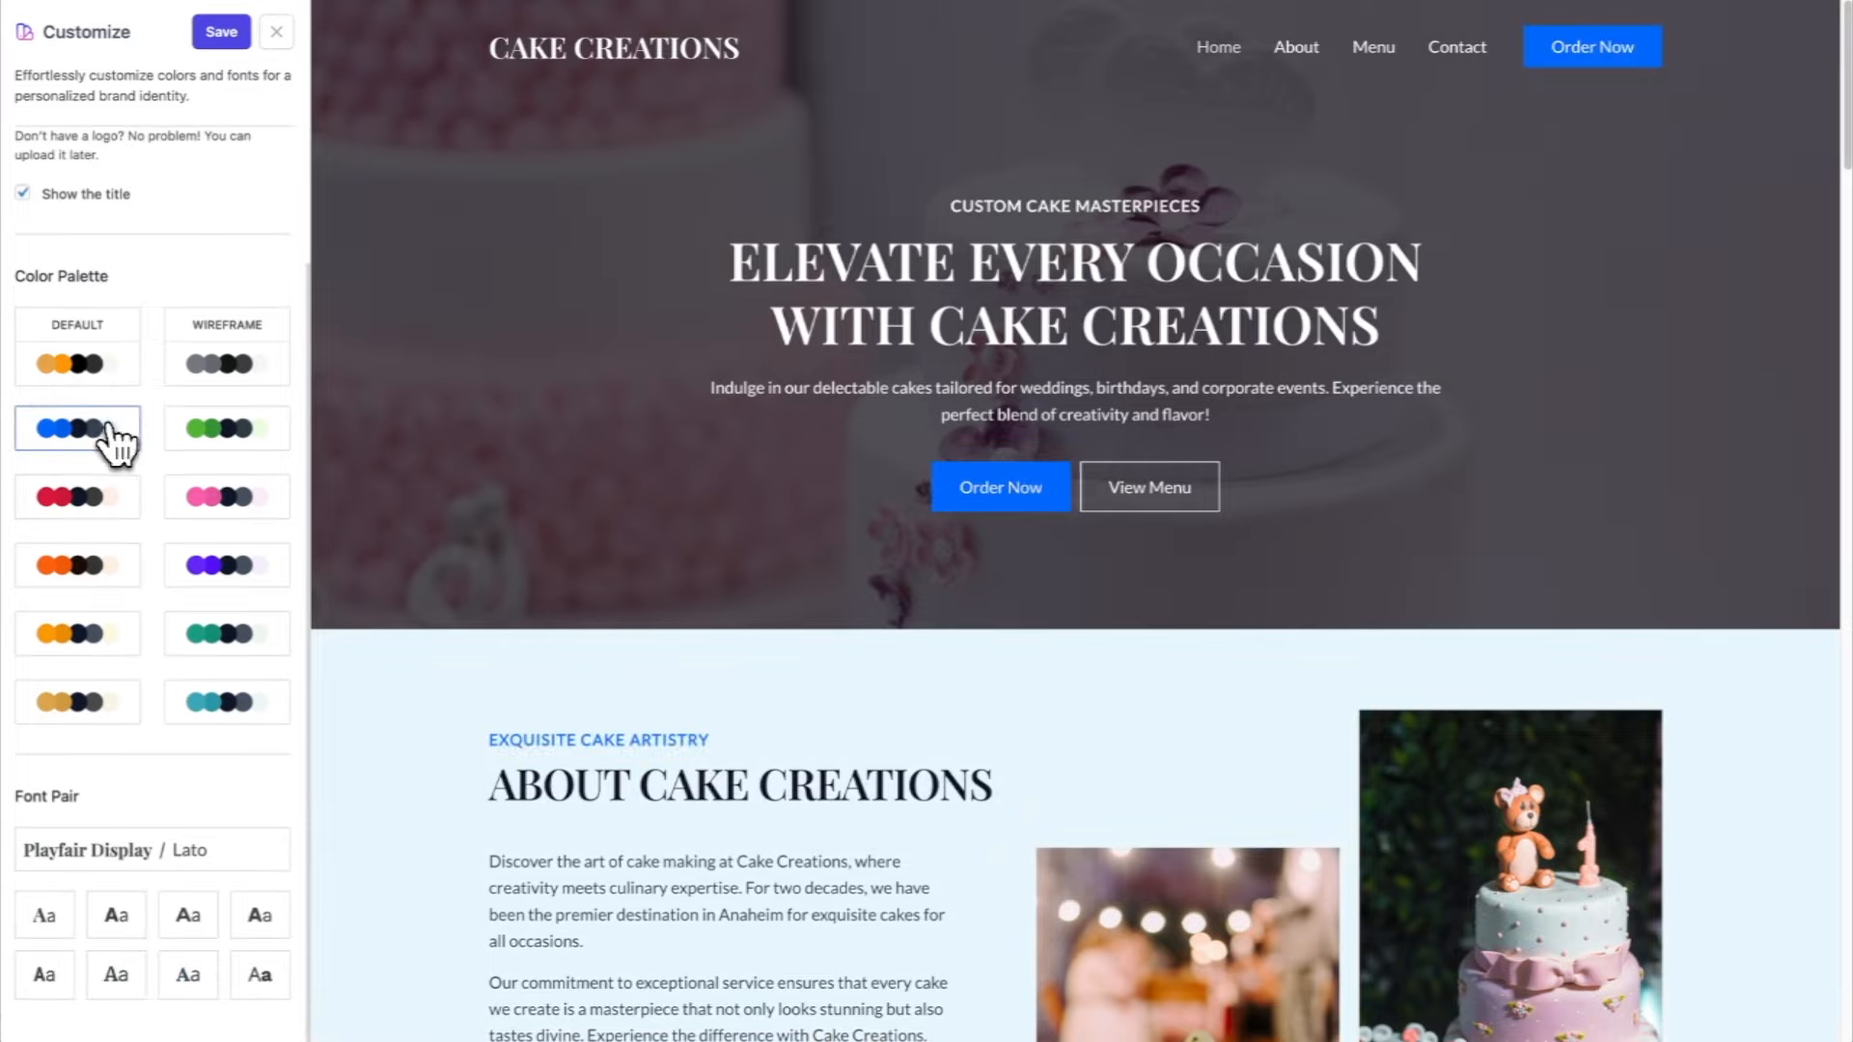
{"action": "left_click", "coordinate": [96, 506]}
{"action": "left_click", "coordinate": [106, 567]}
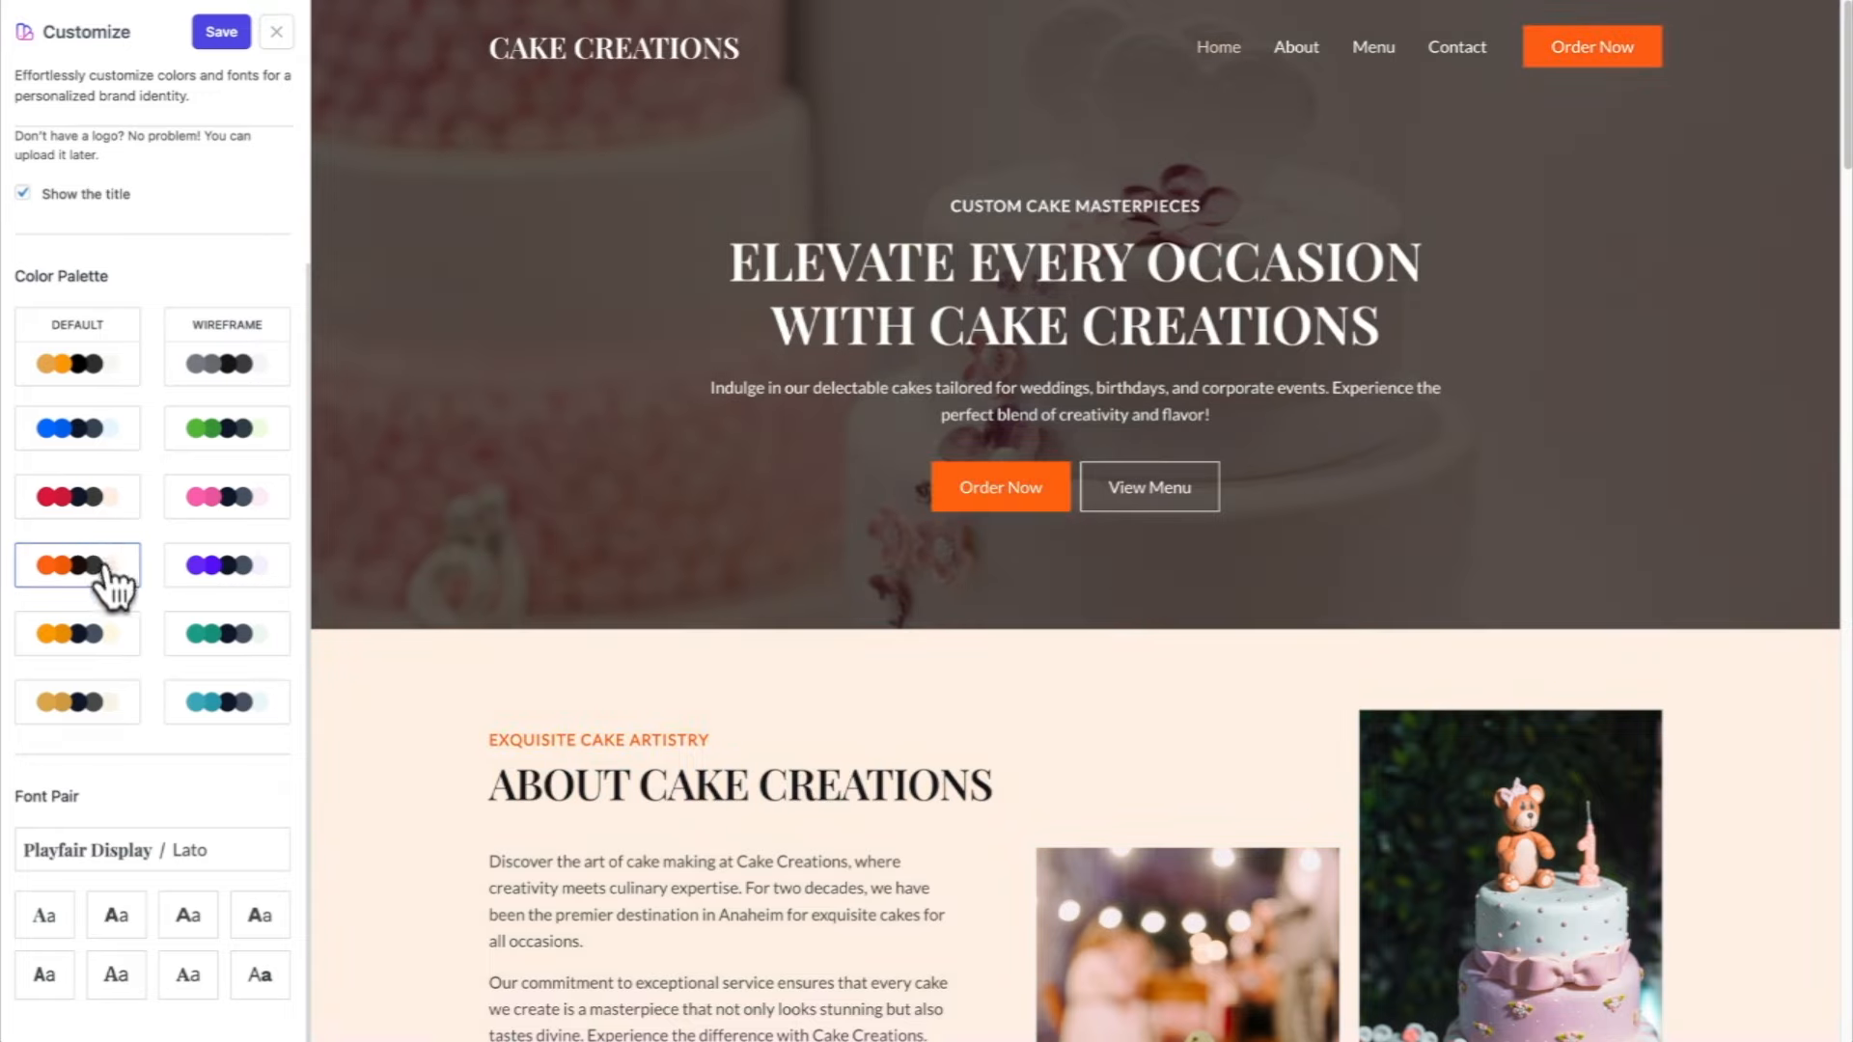
{"action": "left_click", "coordinate": [111, 637]}
{"action": "left_click", "coordinate": [125, 705]}
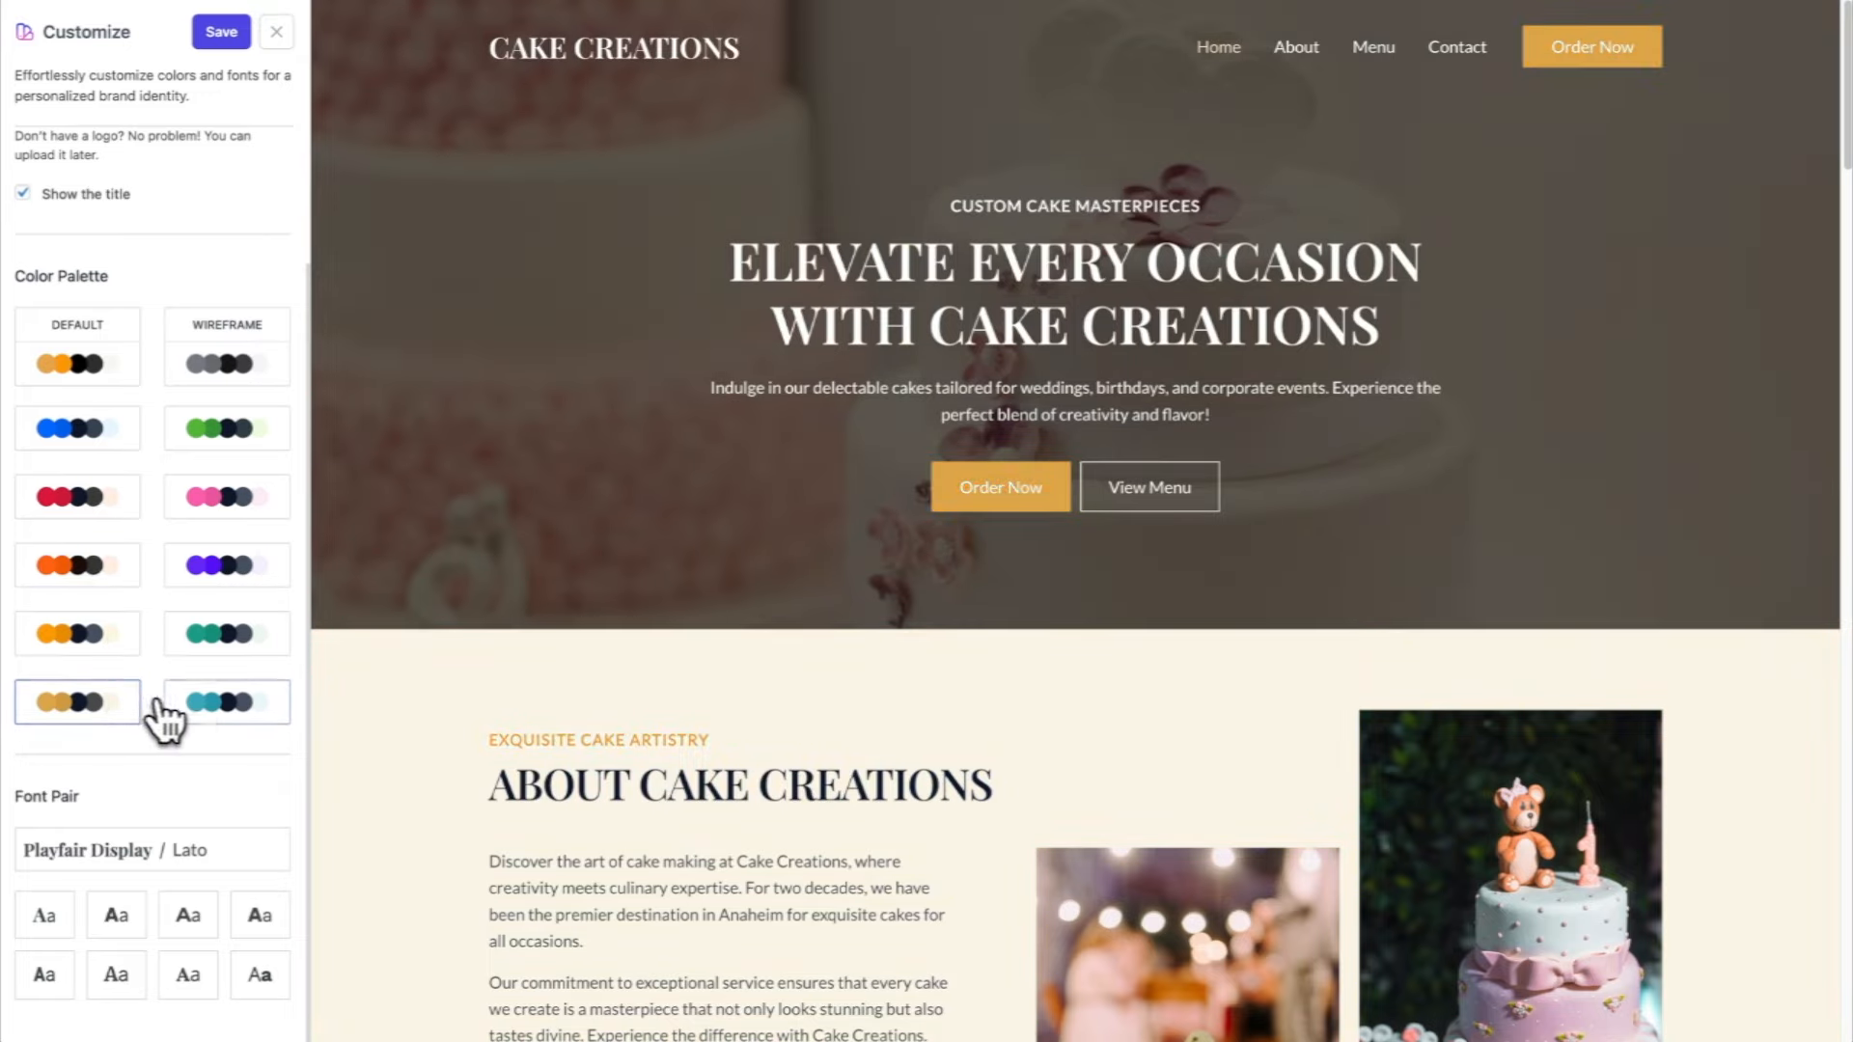
{"action": "left_click", "coordinate": [210, 702]}
{"action": "left_click", "coordinate": [203, 502]}
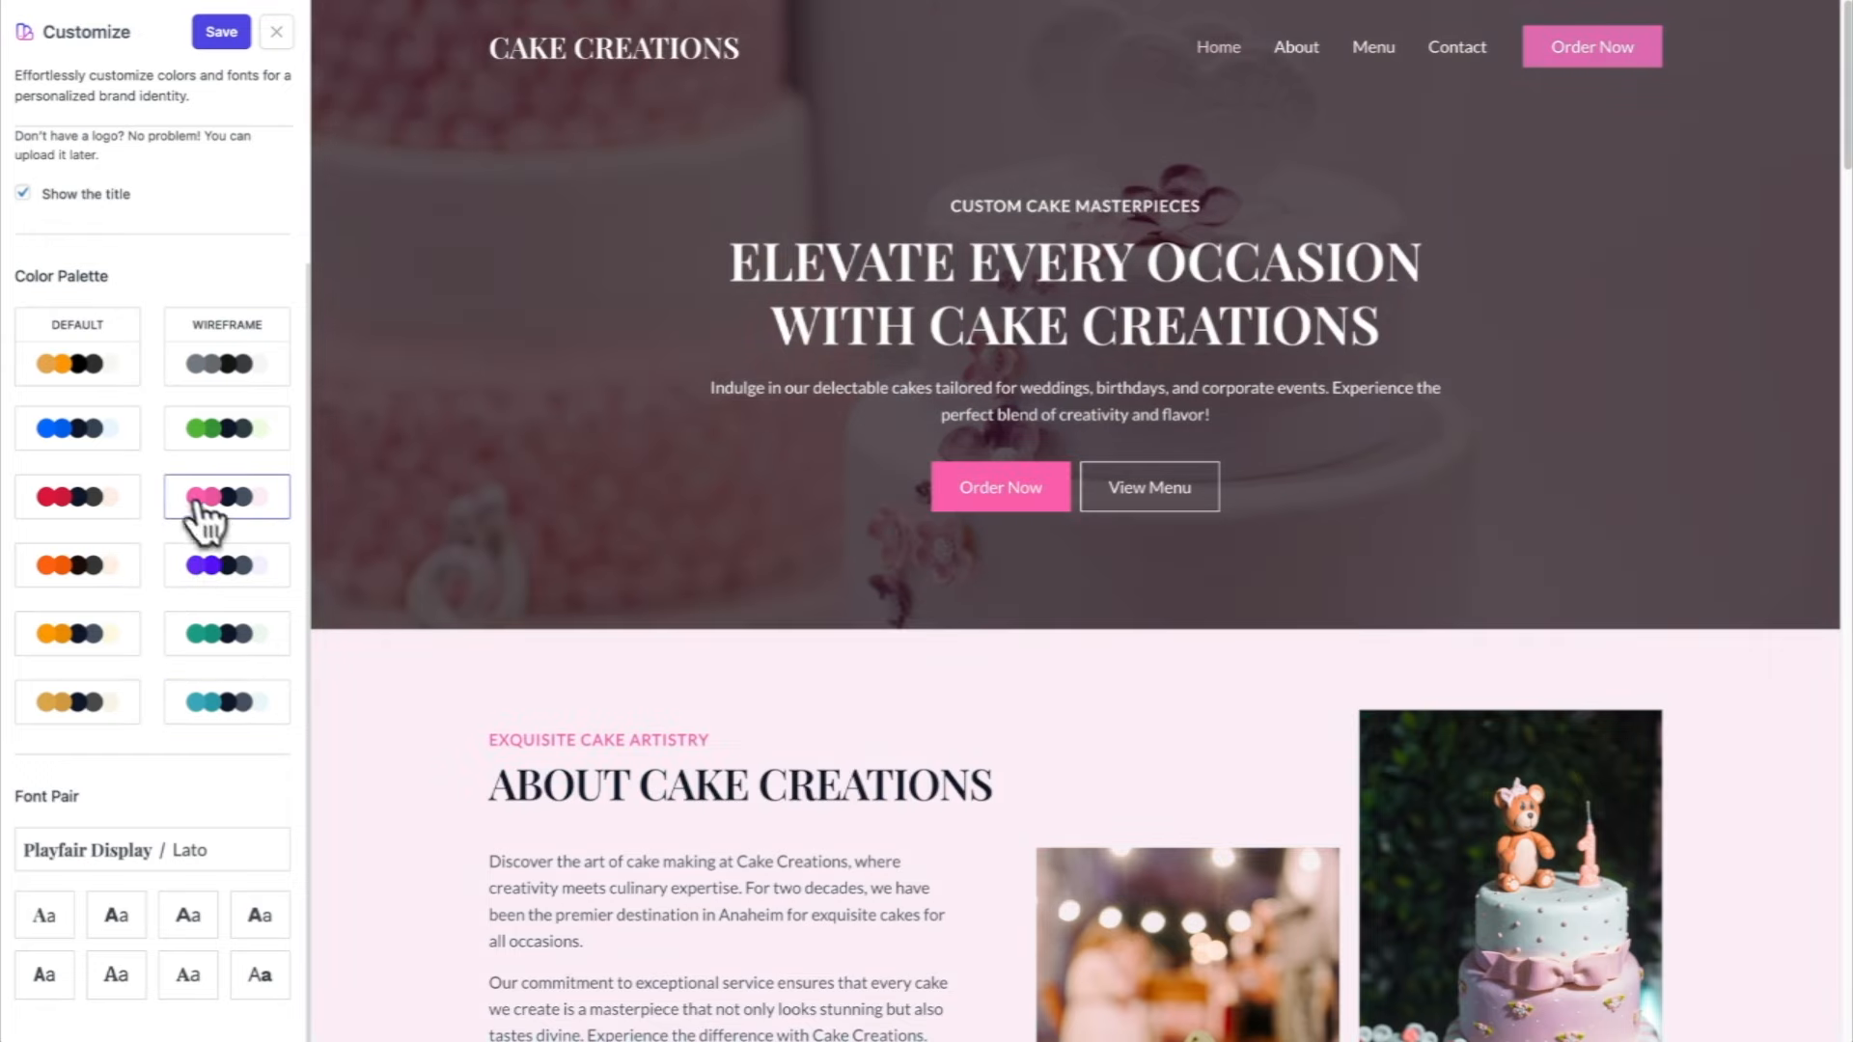
{"action": "left_click", "coordinate": [89, 359]}
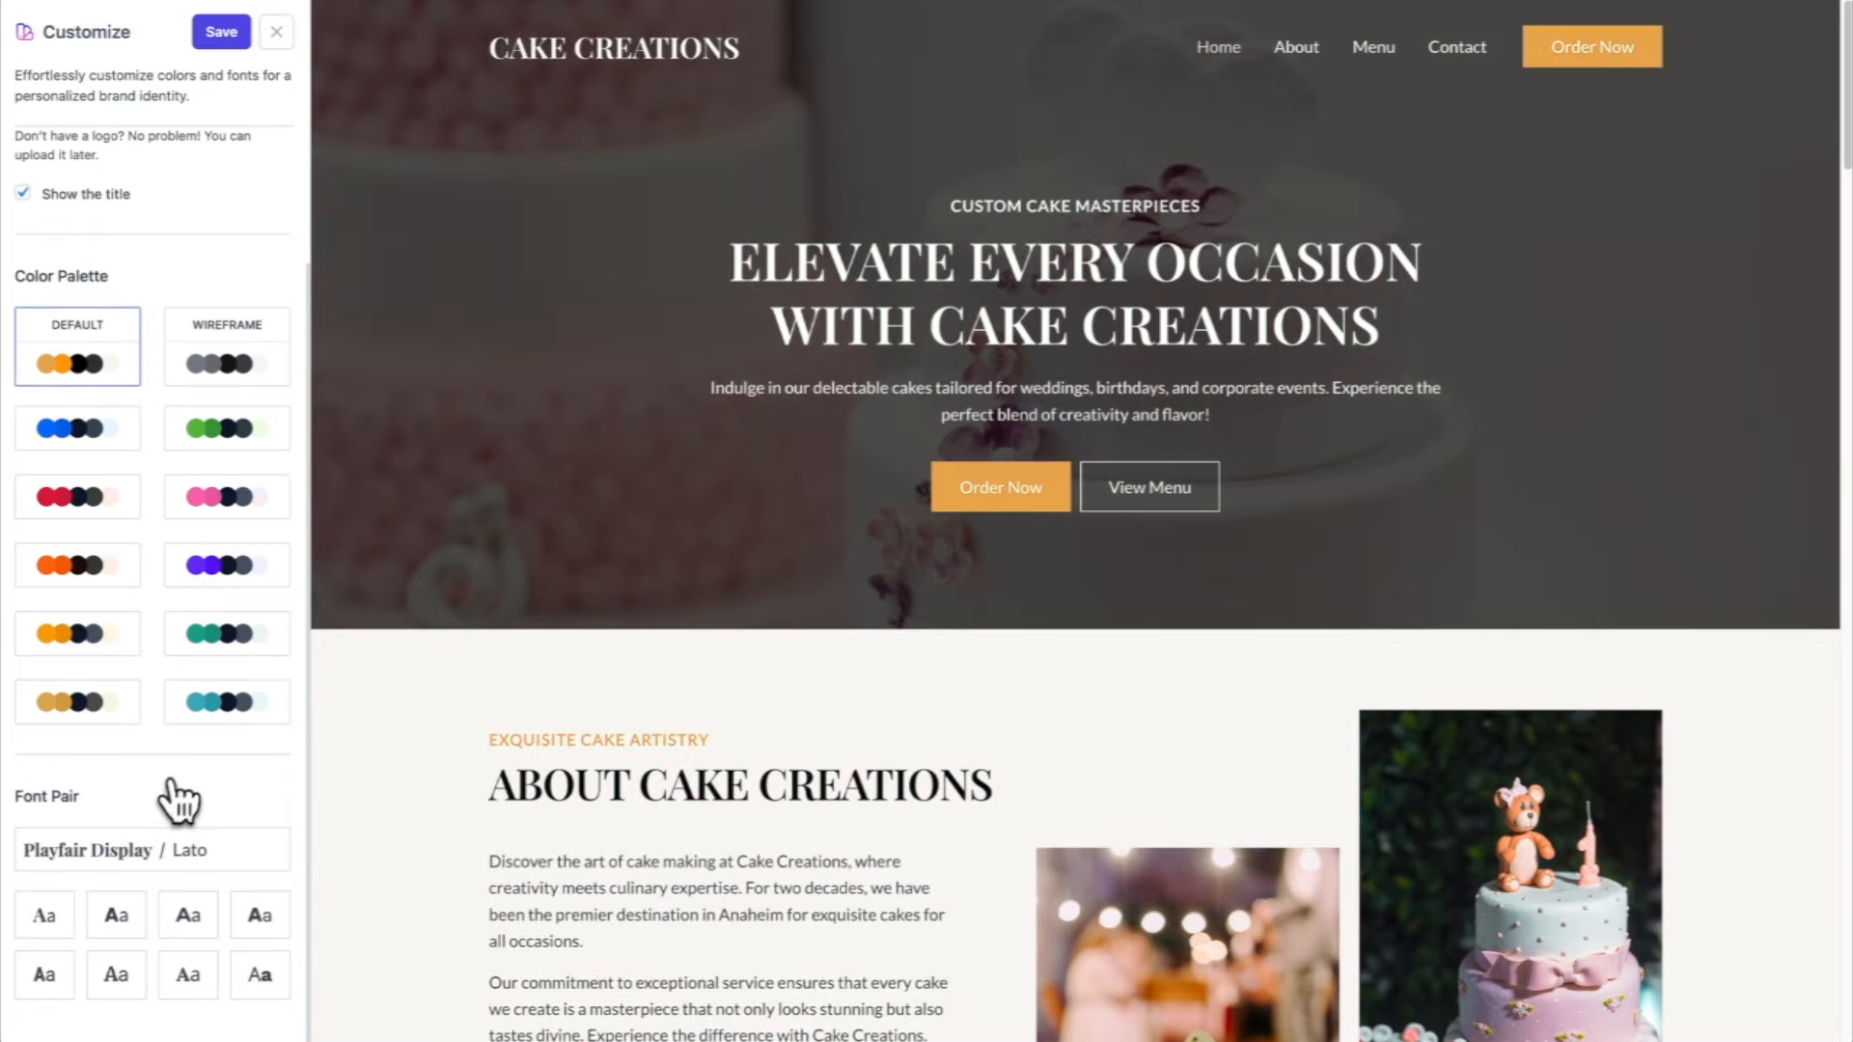
Step: Try several font pairs on the site and return to the Playfair Display / Lato pair
{"action": "left_click", "coordinate": [116, 922]}
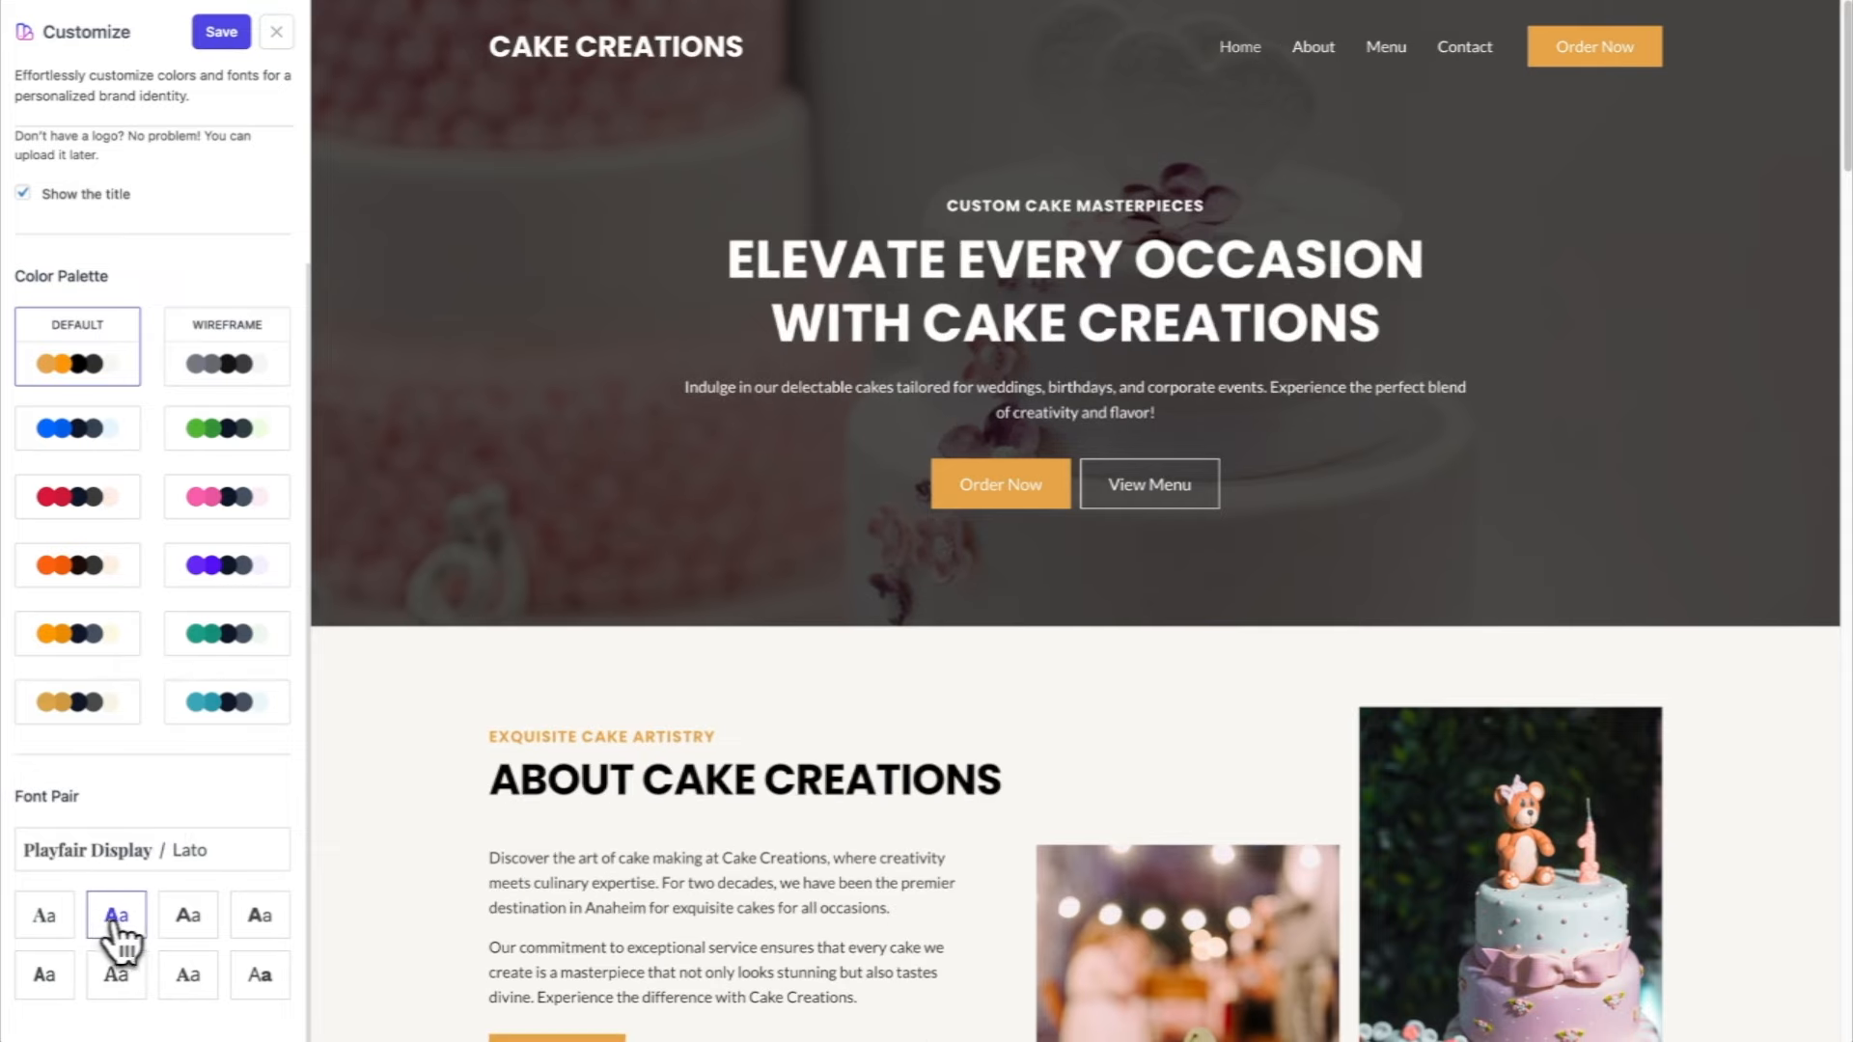
{"action": "left_click", "coordinate": [190, 927]}
{"action": "left_click", "coordinate": [256, 929]}
{"action": "left_click", "coordinate": [259, 974]}
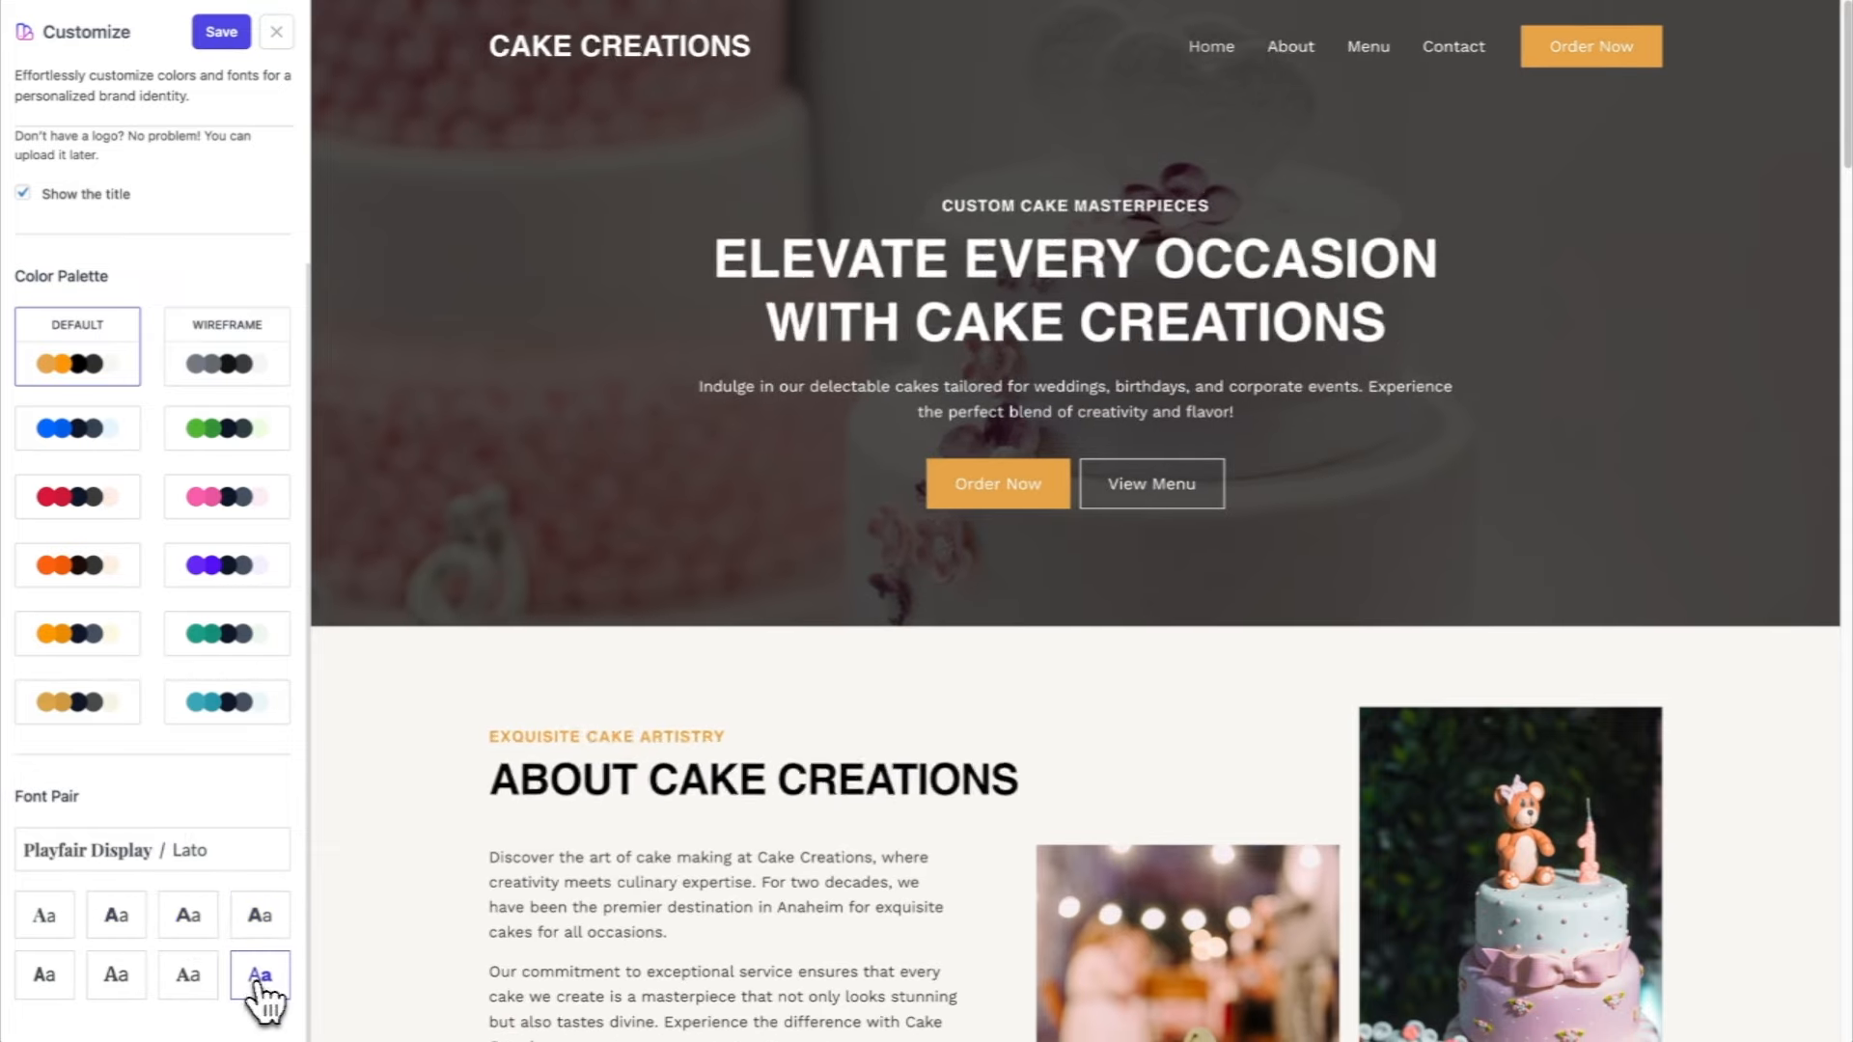
{"action": "left_click", "coordinate": [190, 976]}
{"action": "left_click", "coordinate": [49, 919]}
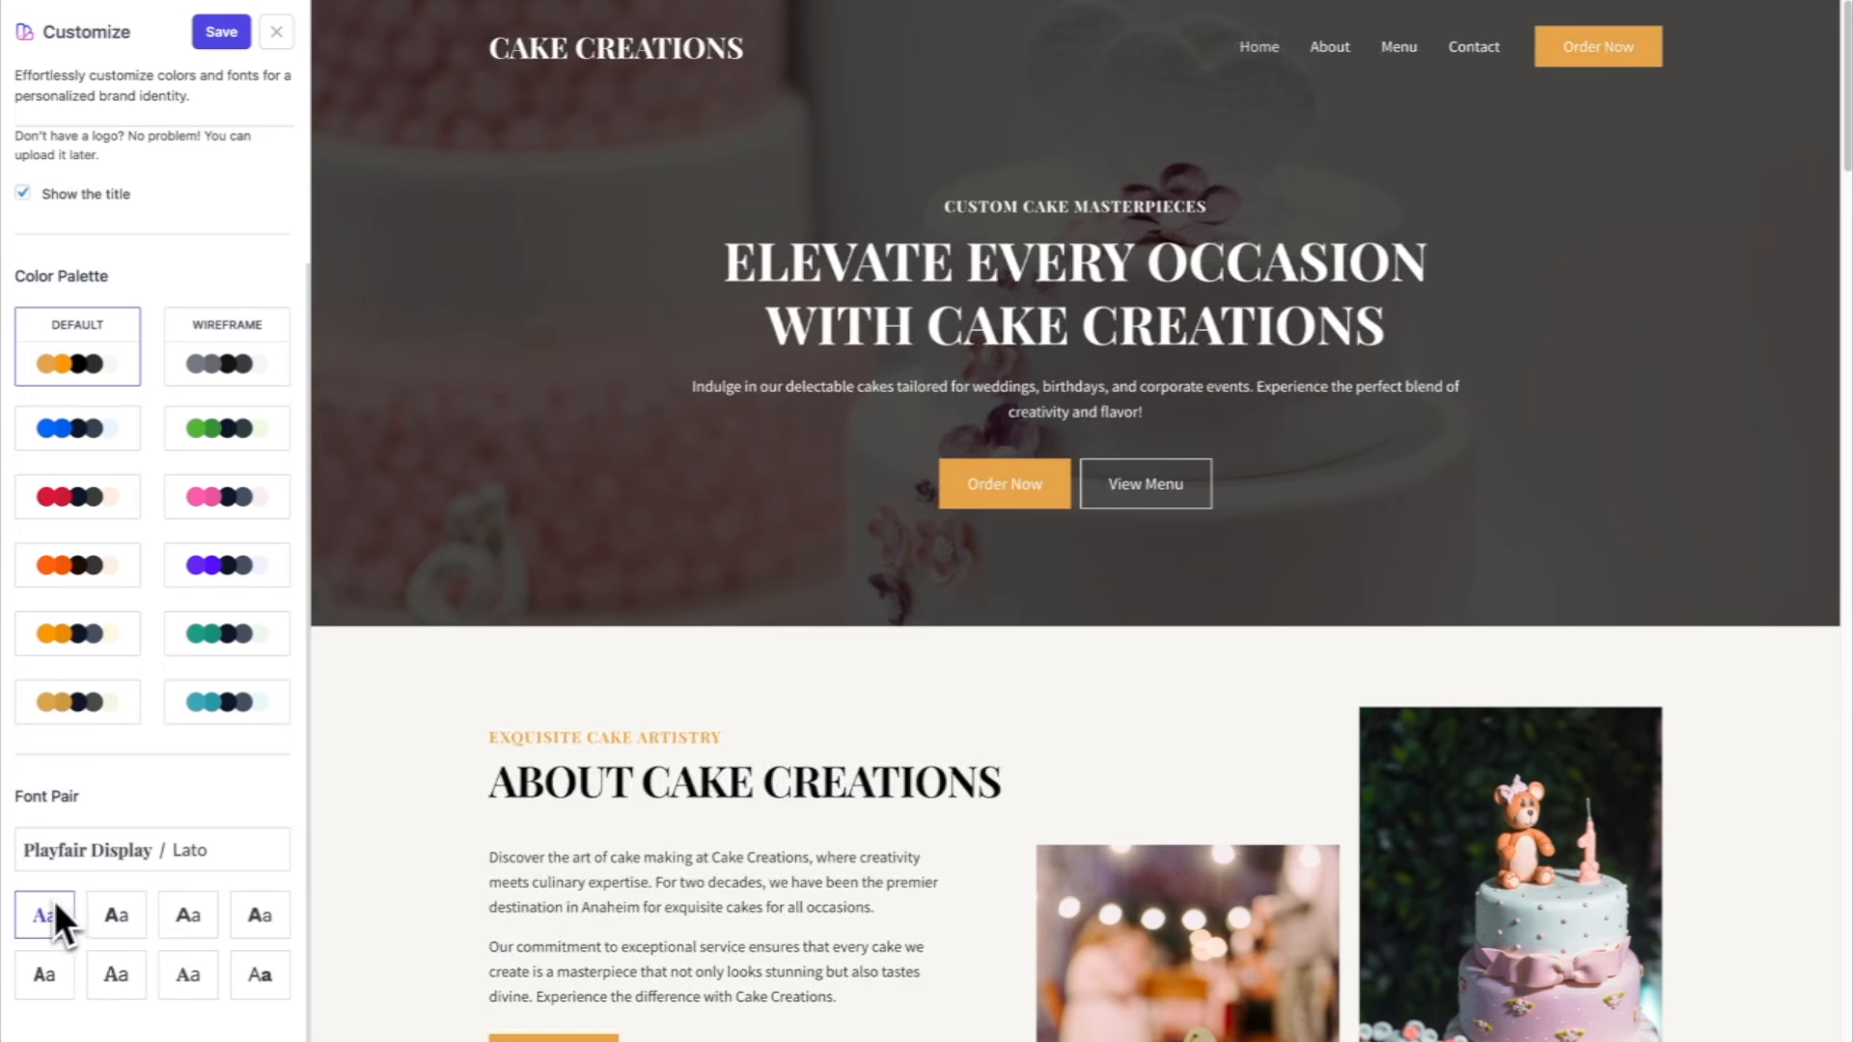
{"action": "left_click", "coordinate": [85, 851]}
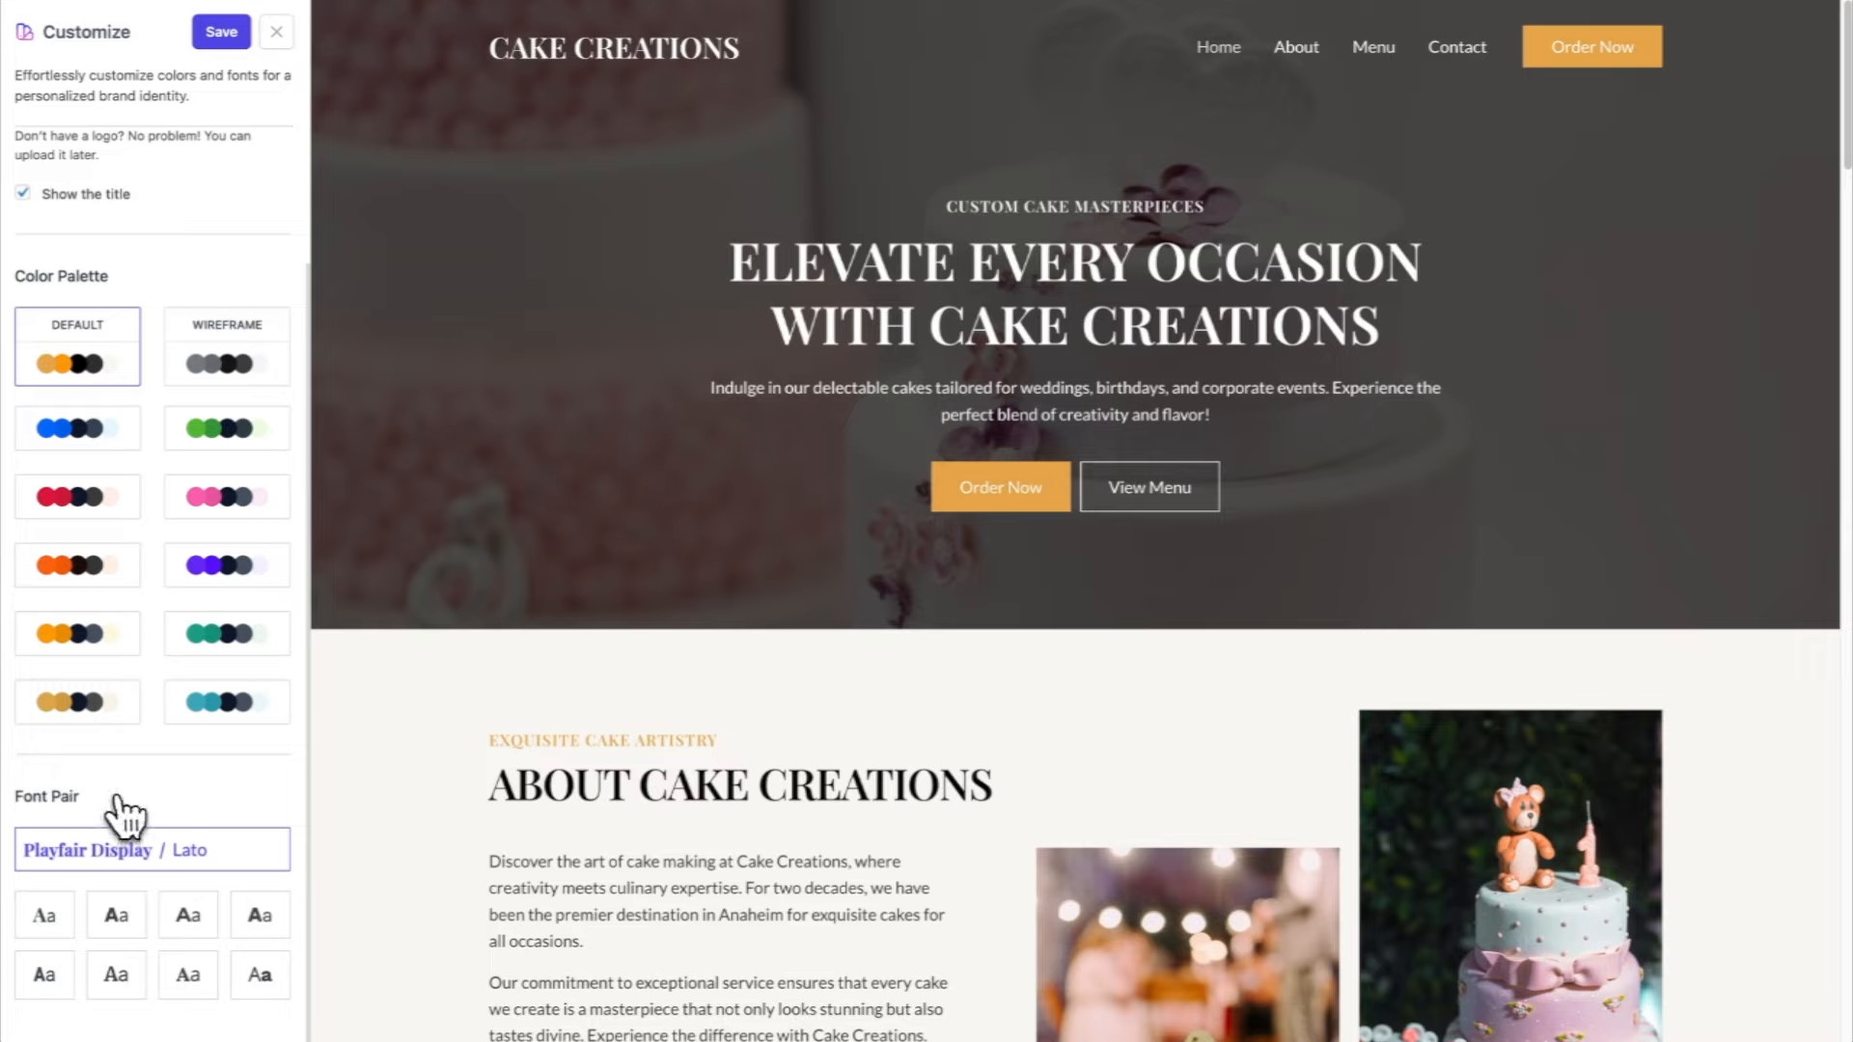
Step: Save the site's colors and fonts, and open the WordPress Customizer for Cake Creations
{"action": "left_click", "coordinate": [220, 56]}
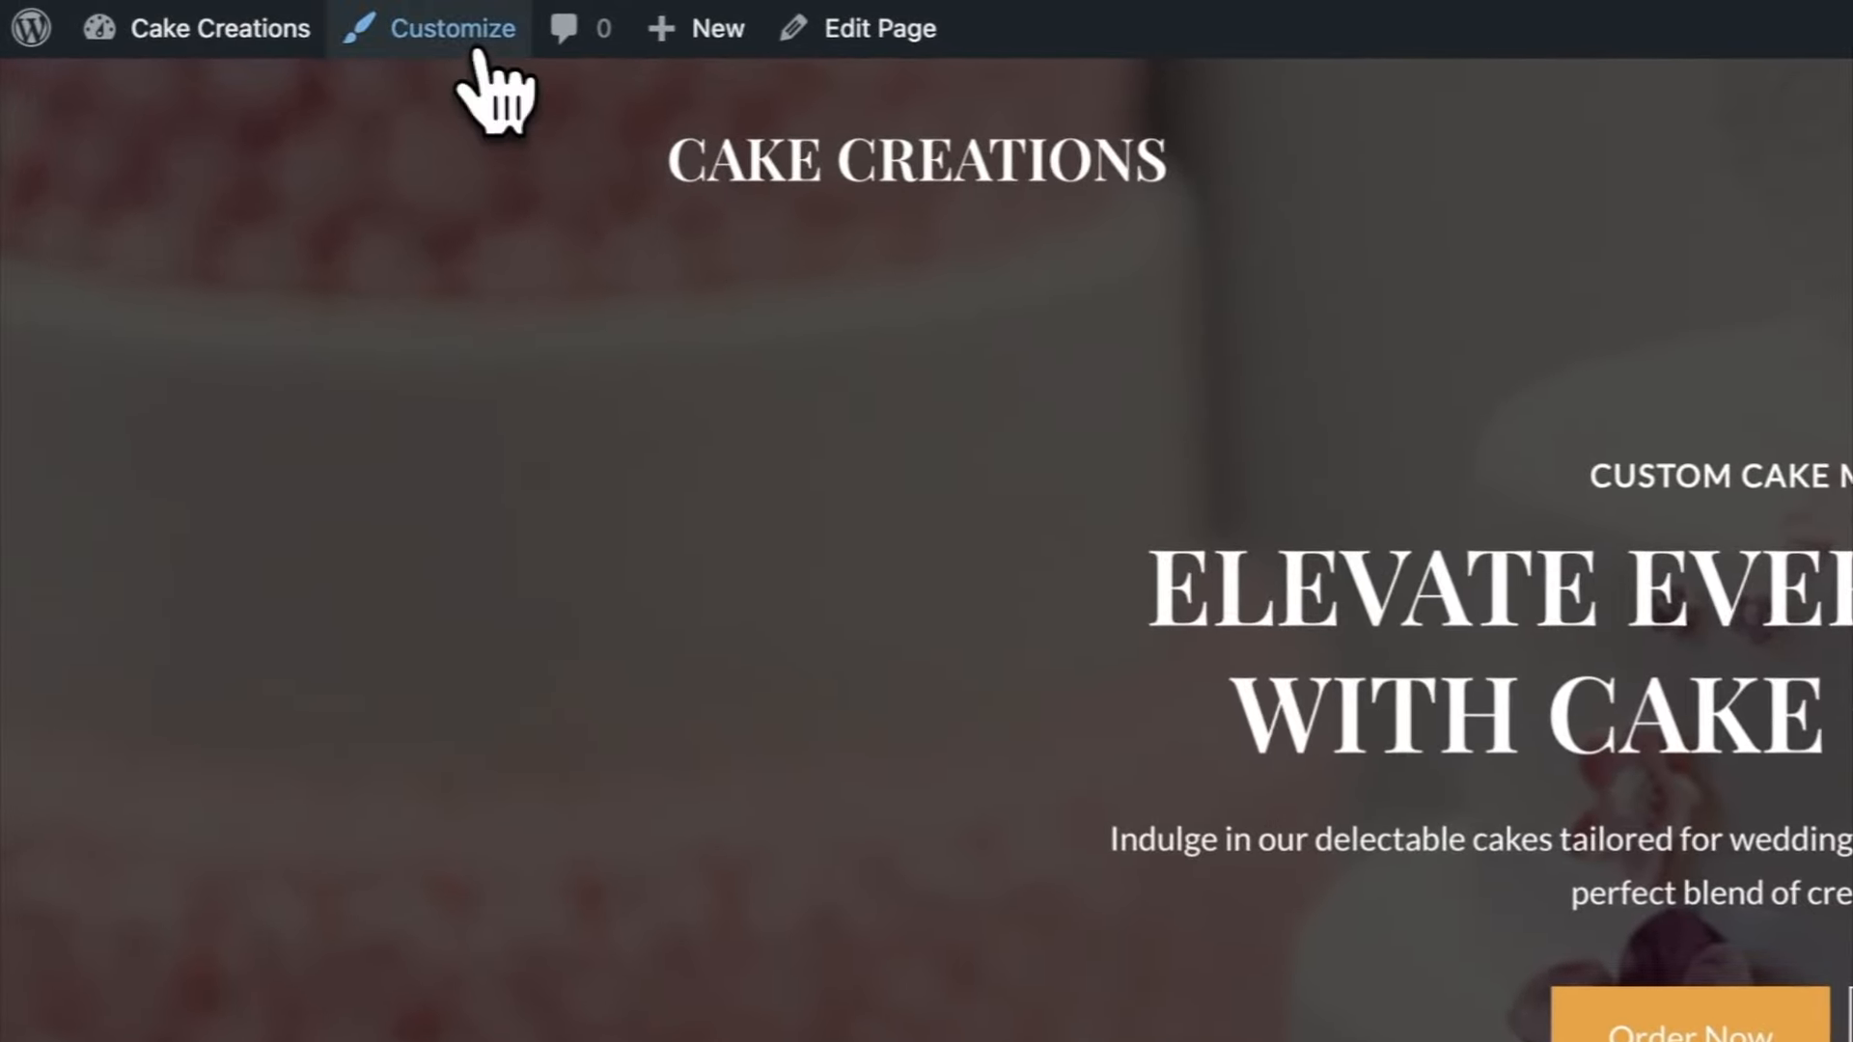
{"action": "left_click", "coordinate": [476, 46]}
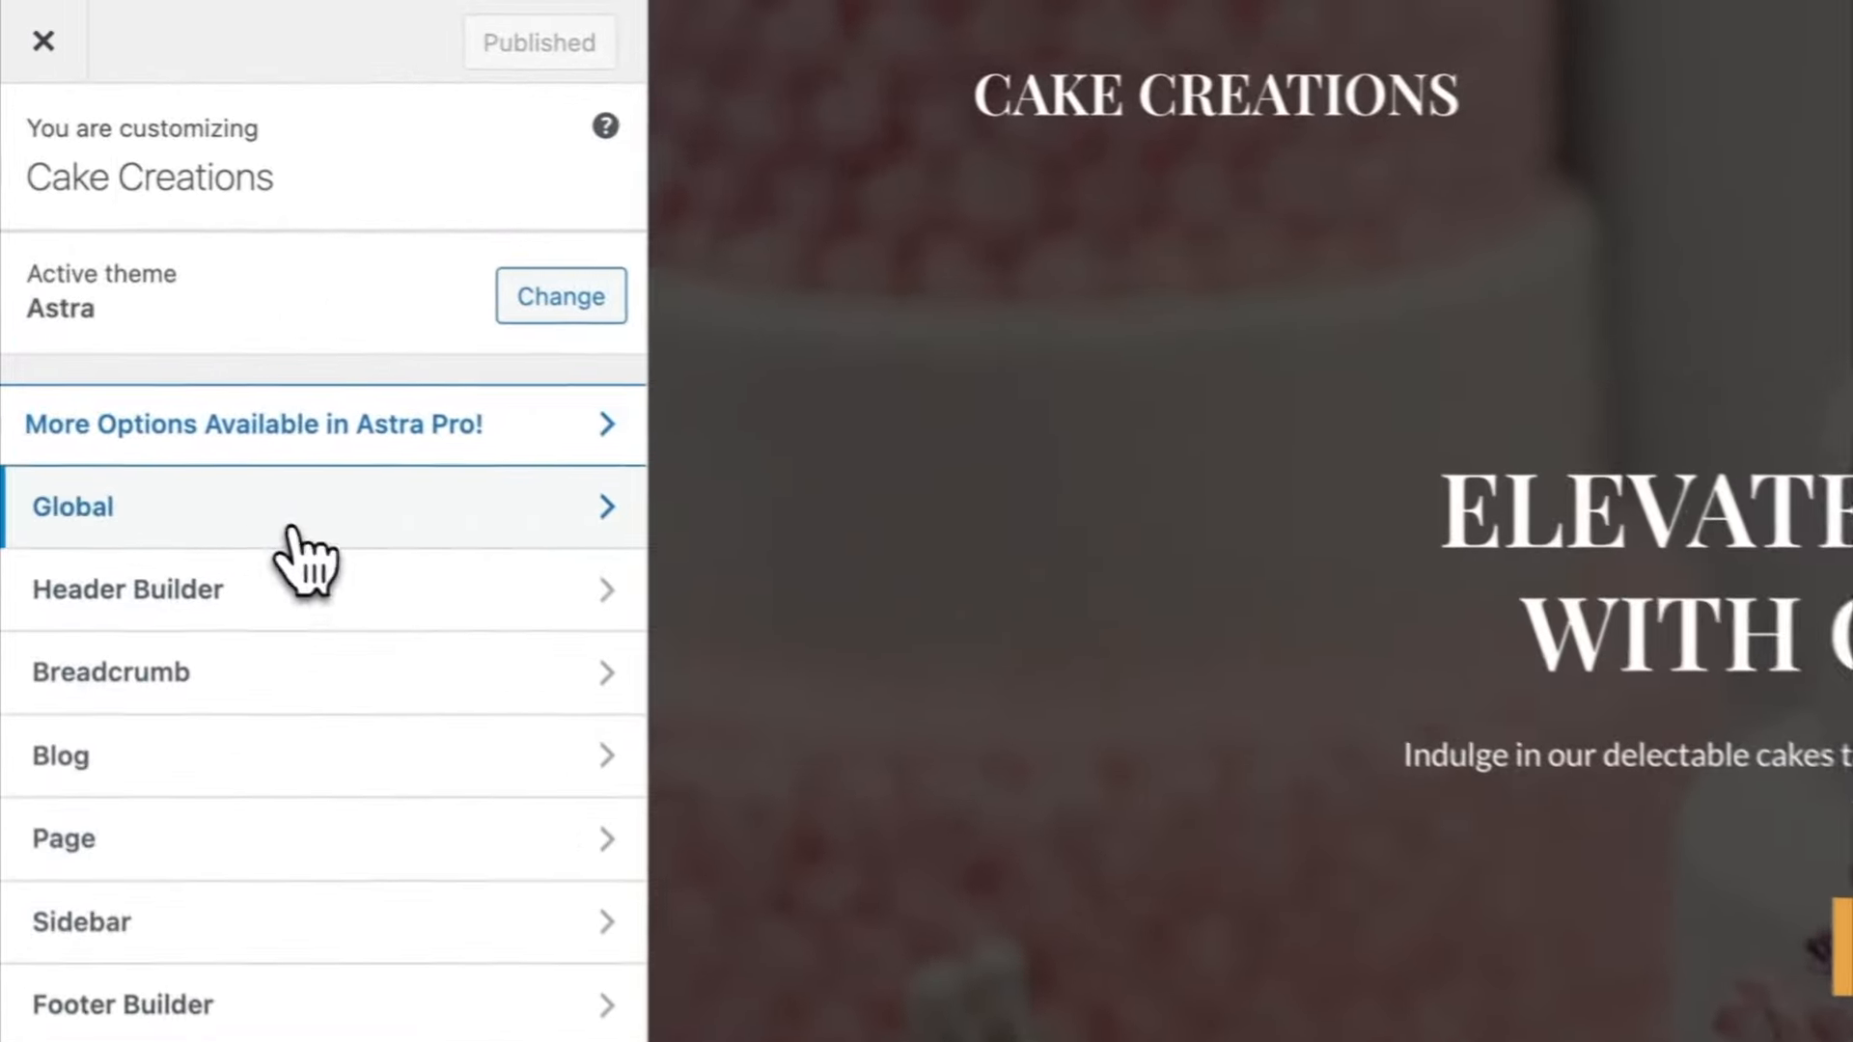
Step: Review the global typography settings, including the font presets, base fonts and heading fonts, and return to the Global options
{"action": "left_click", "coordinate": [150, 265]}
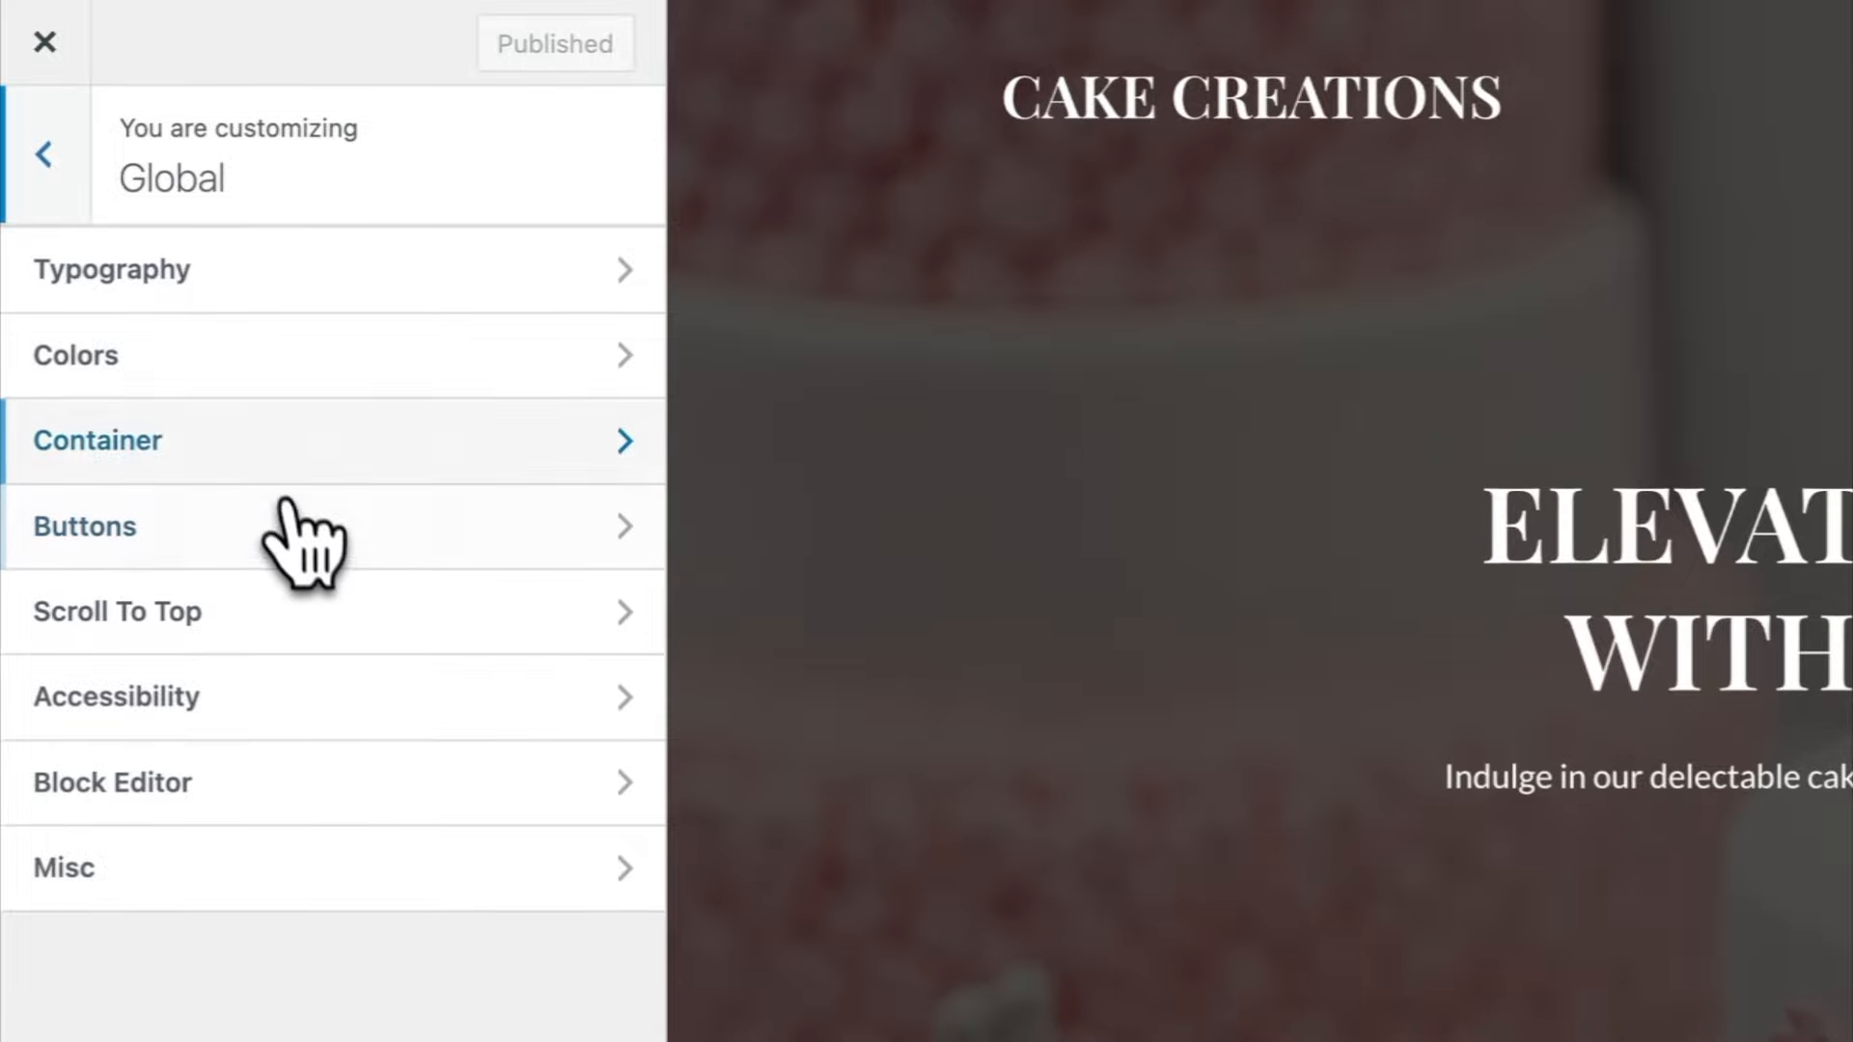
{"action": "left_click", "coordinate": [280, 293]}
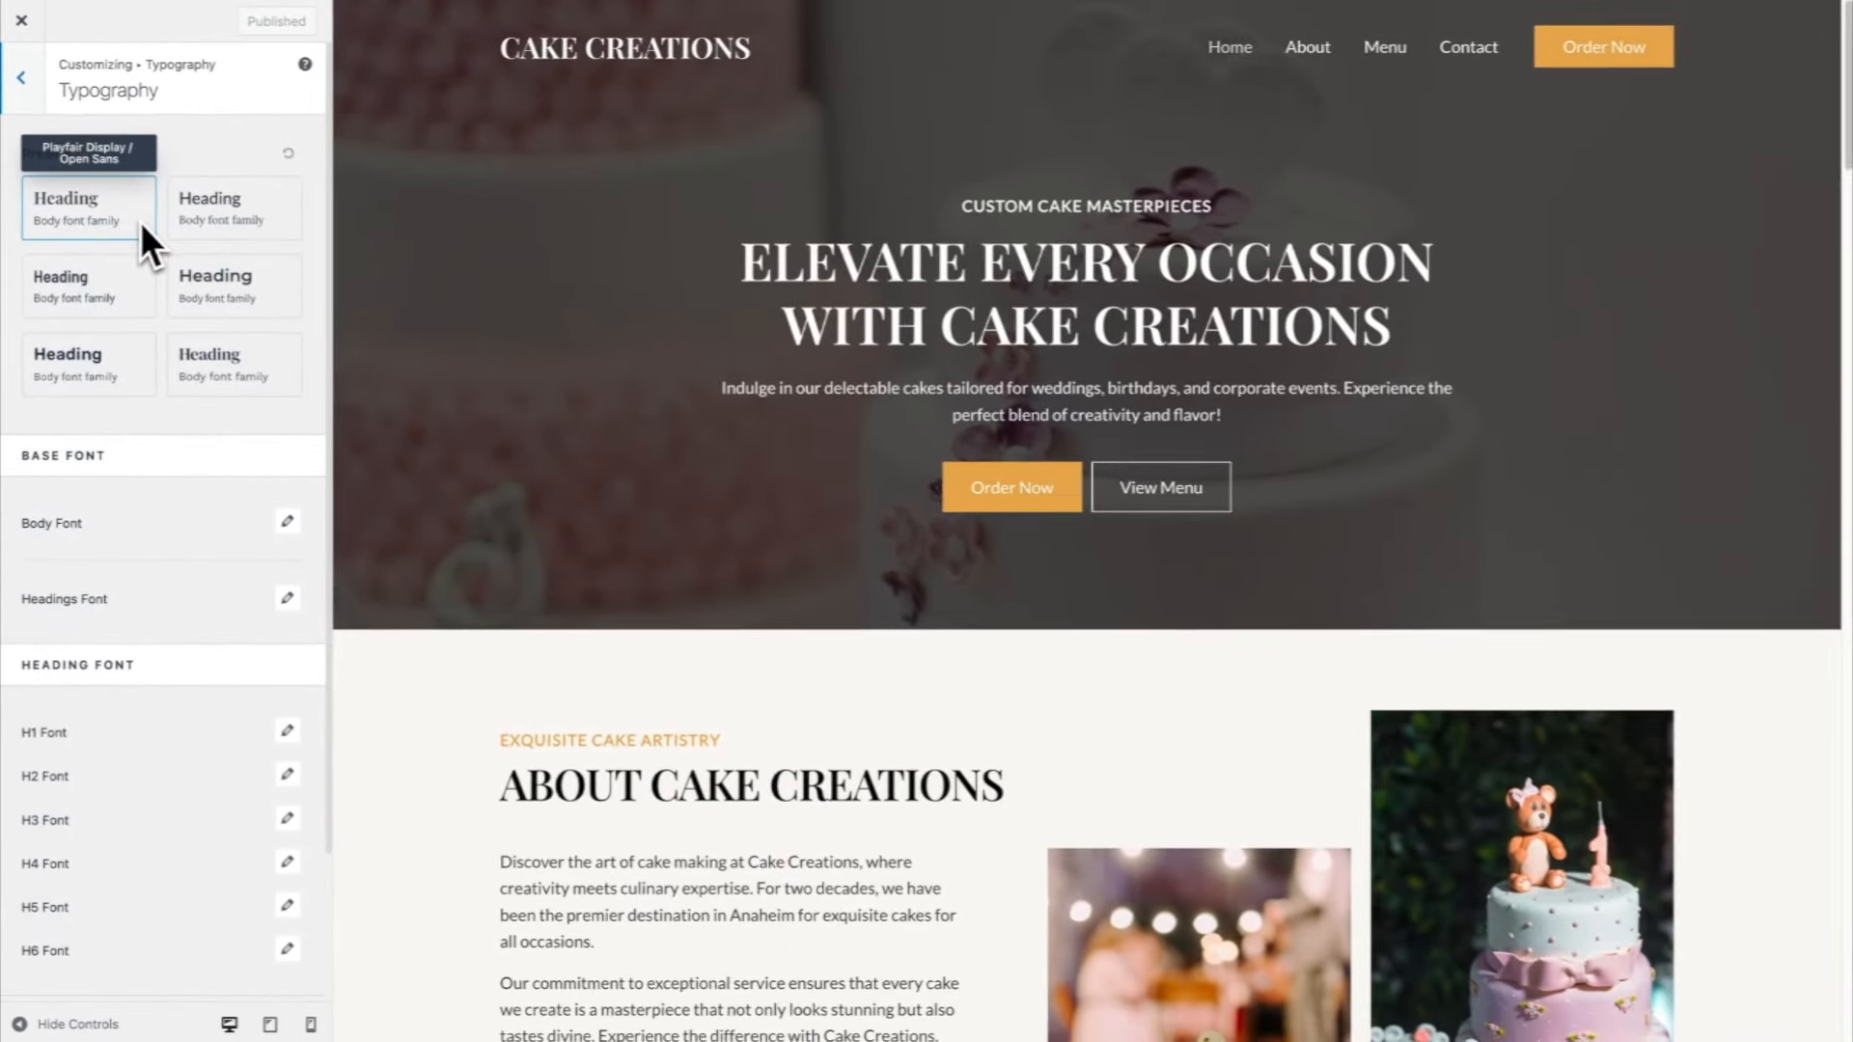
{"action": "scroll", "coordinate": [183, 396], "scroll_direction": "down", "scroll_amount": 1}
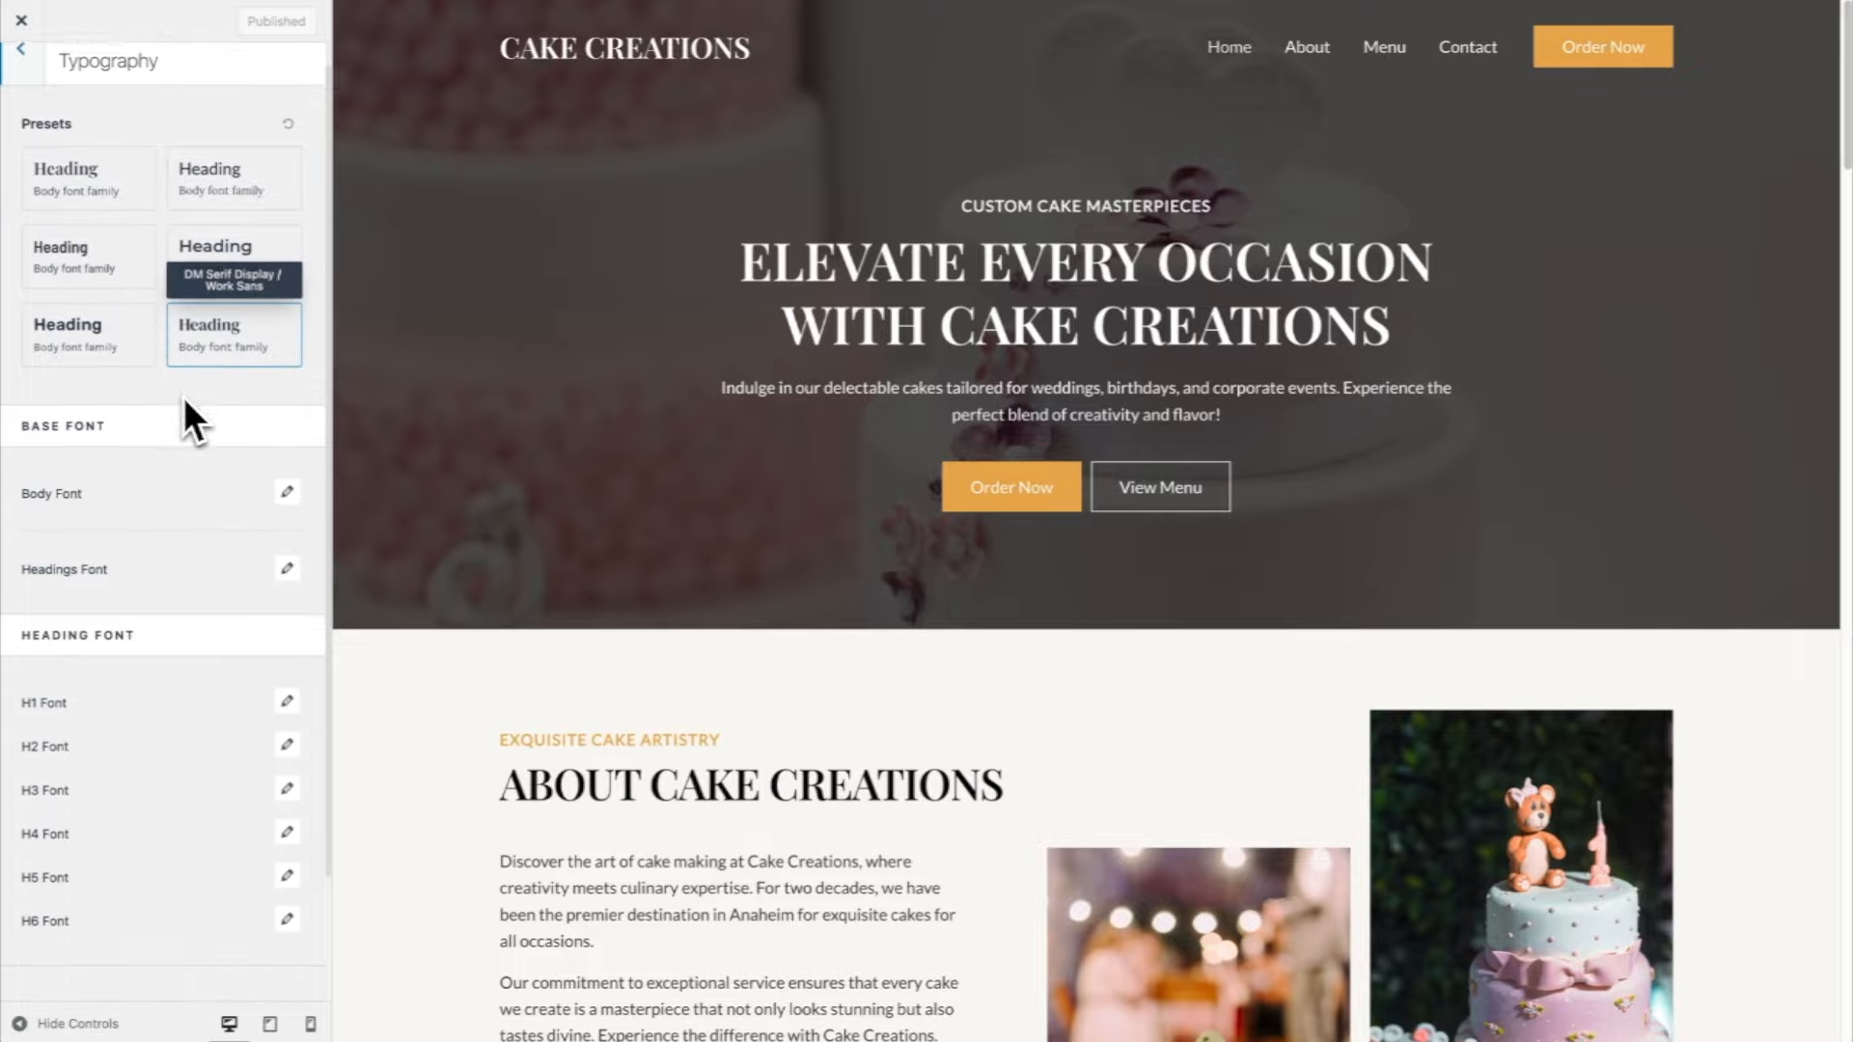
{"action": "scroll", "coordinate": [185, 410], "scroll_direction": "down", "scroll_amount": 2}
{"action": "scroll", "coordinate": [185, 413], "scroll_direction": "up", "scroll_amount": 3}
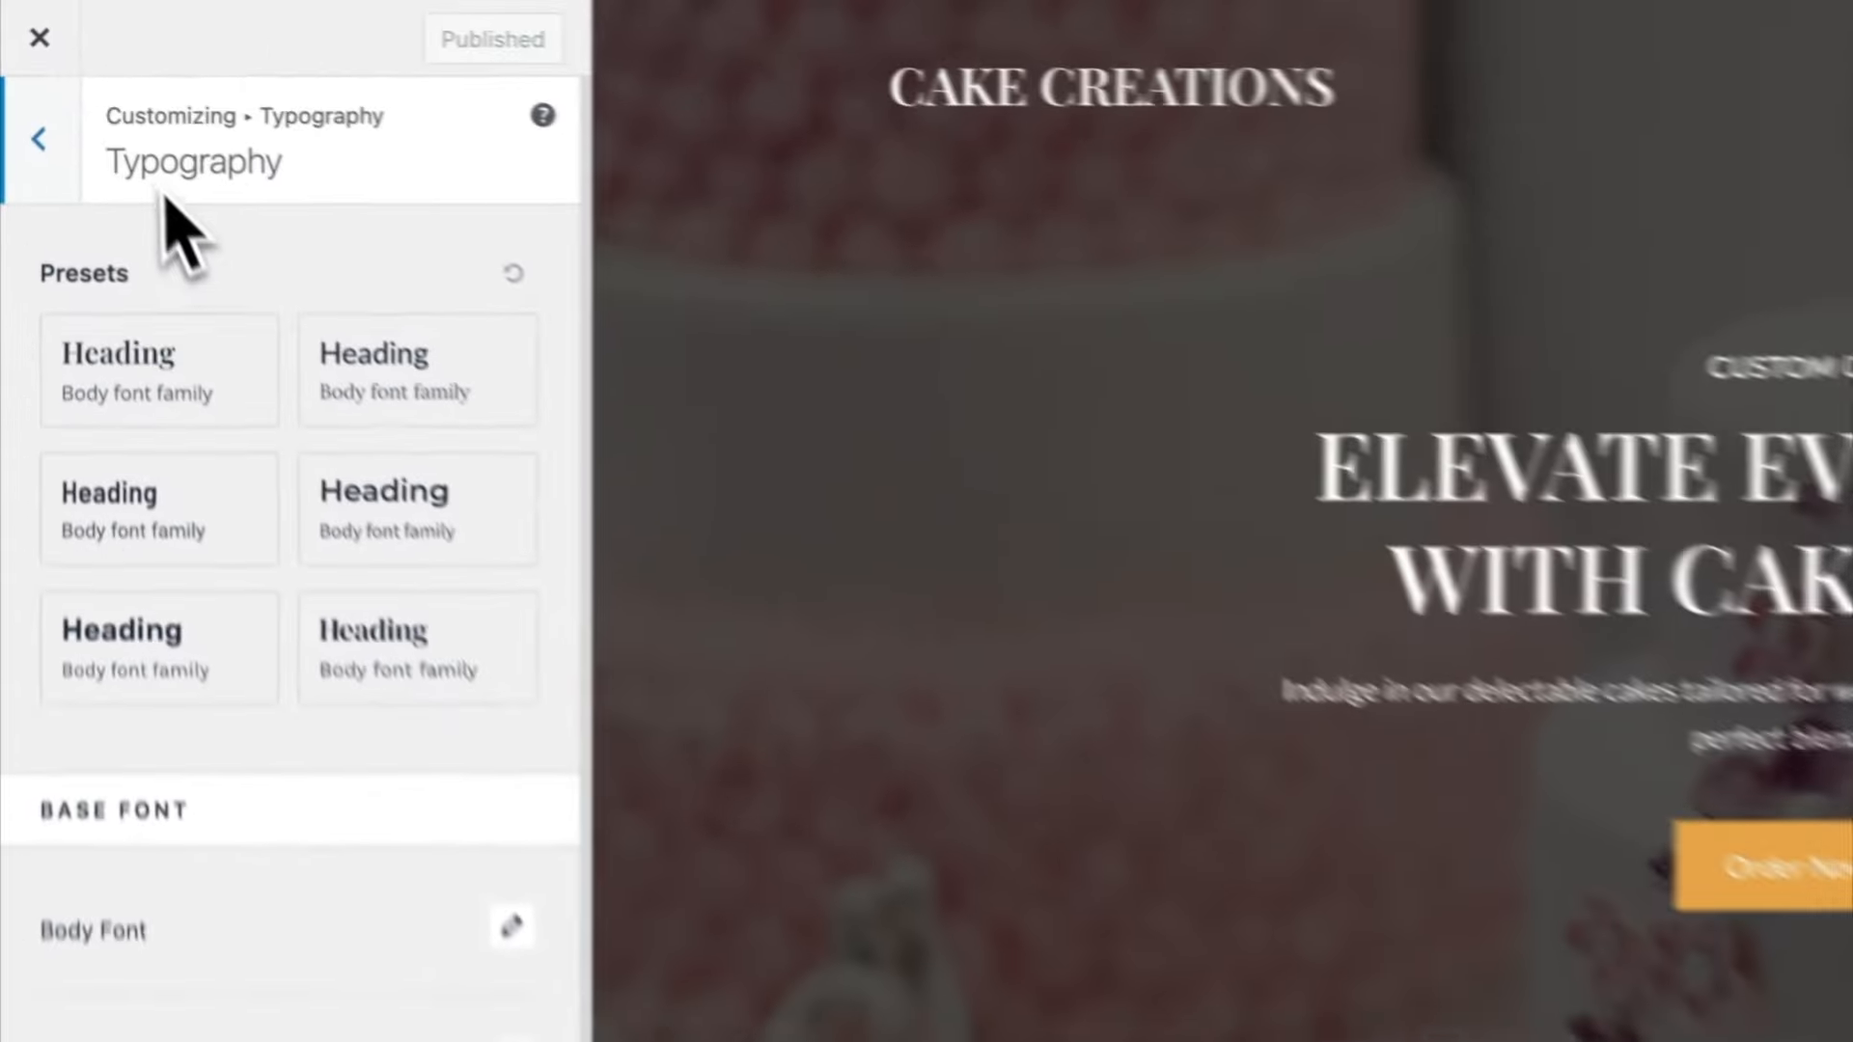
{"action": "left_click", "coordinate": [38, 138]}
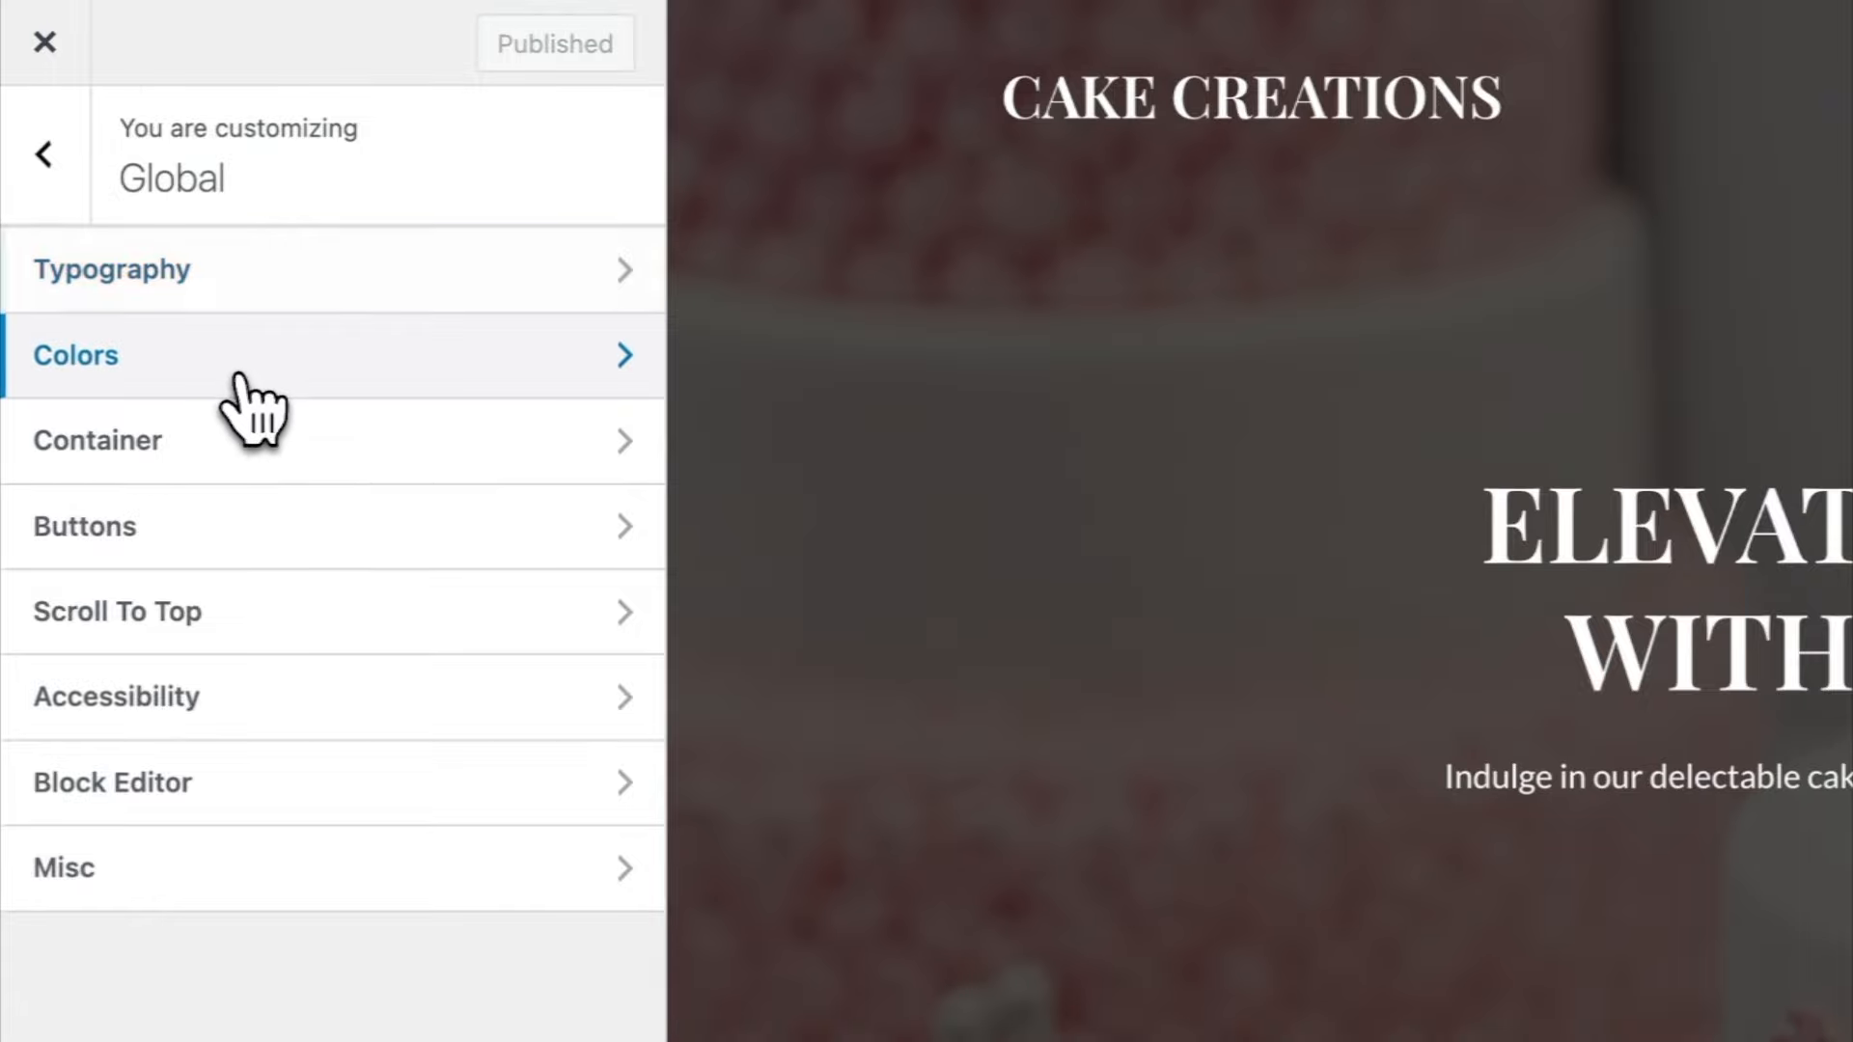
Step: Examine the global color palette and the primary button settings, and return to the main customization options
{"action": "left_click", "coordinate": [239, 378]}
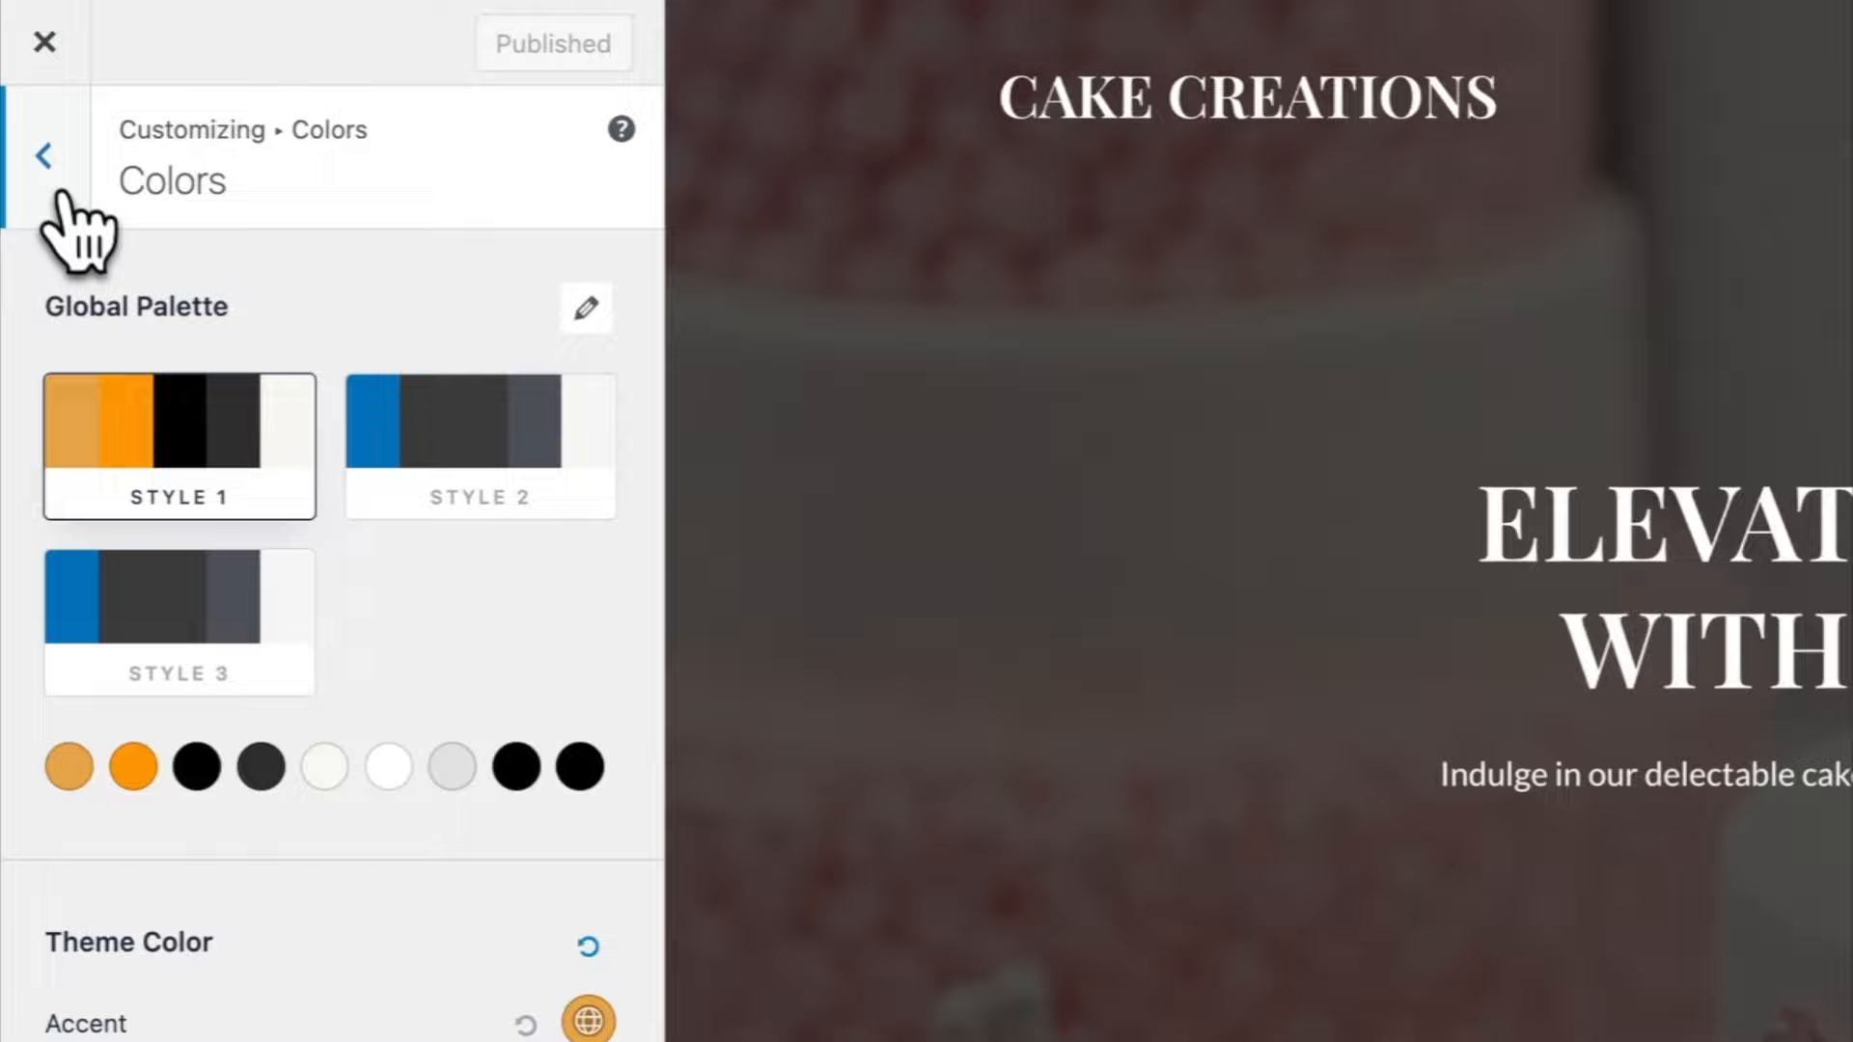
{"action": "left_click", "coordinate": [22, 81]}
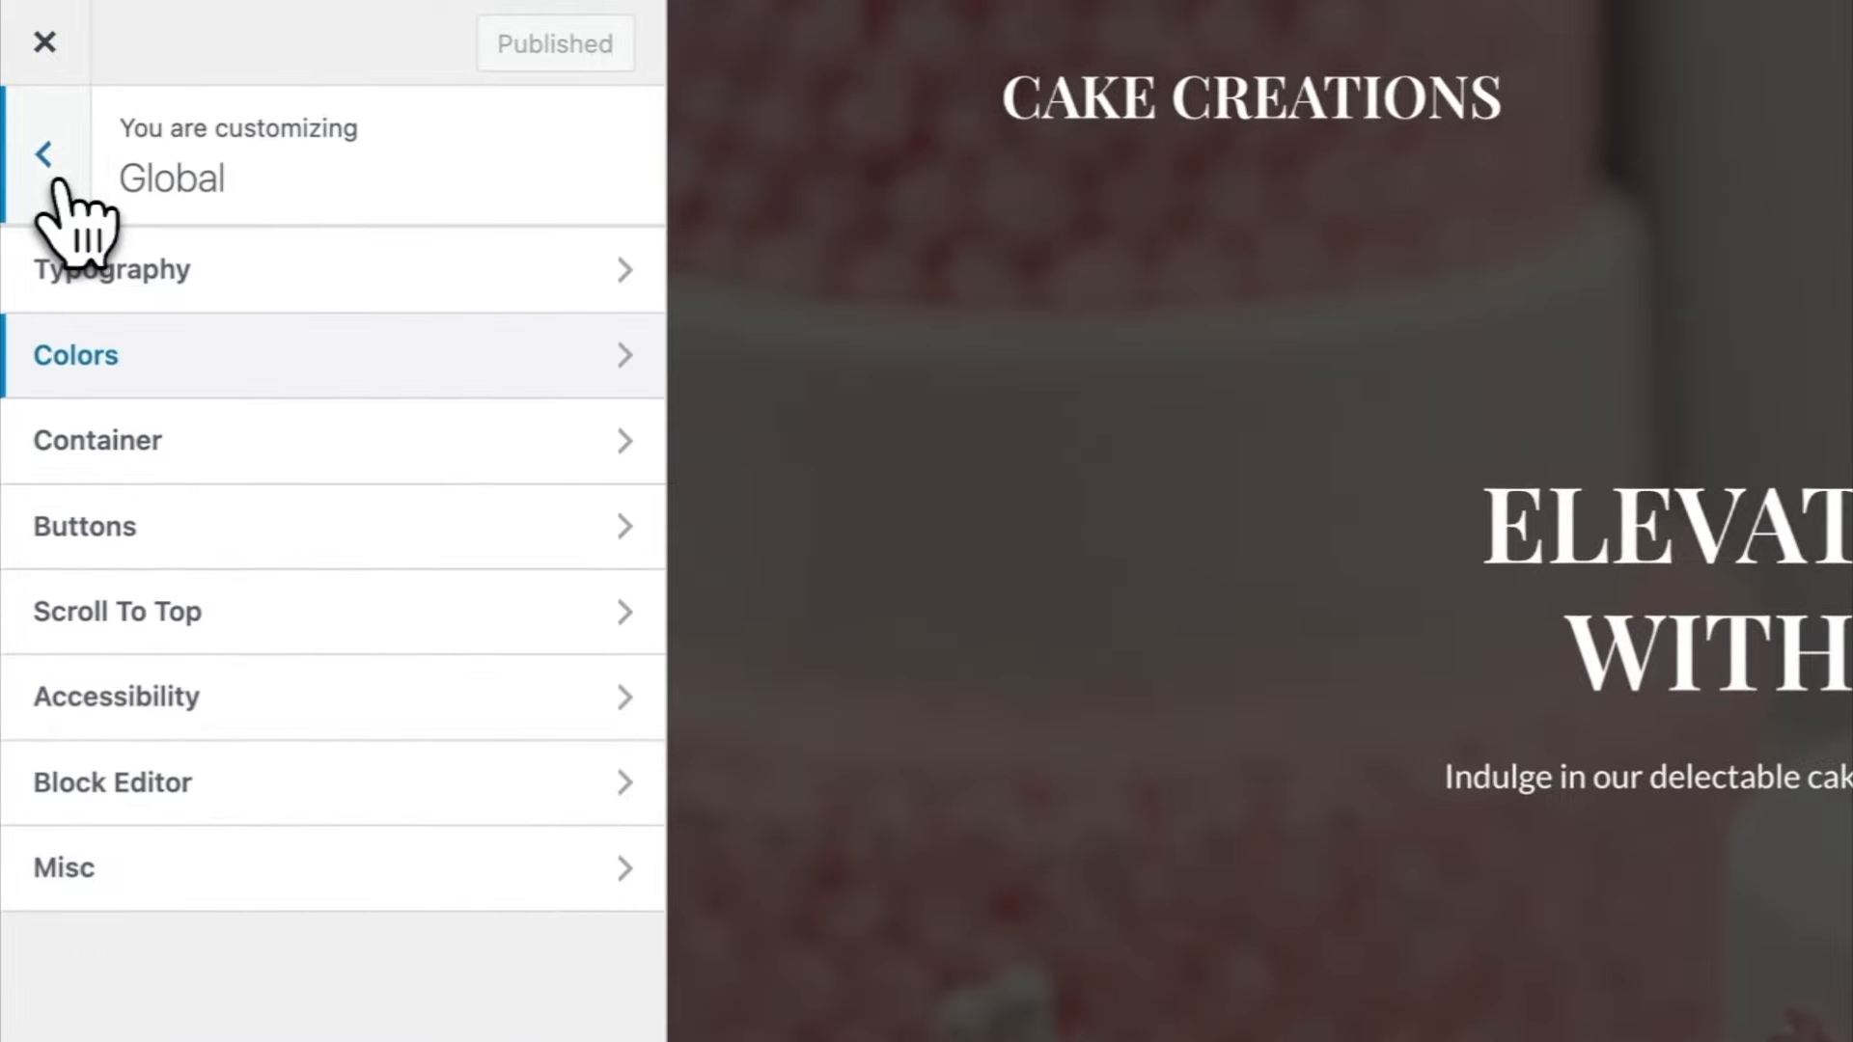
{"action": "left_click", "coordinate": [162, 528]}
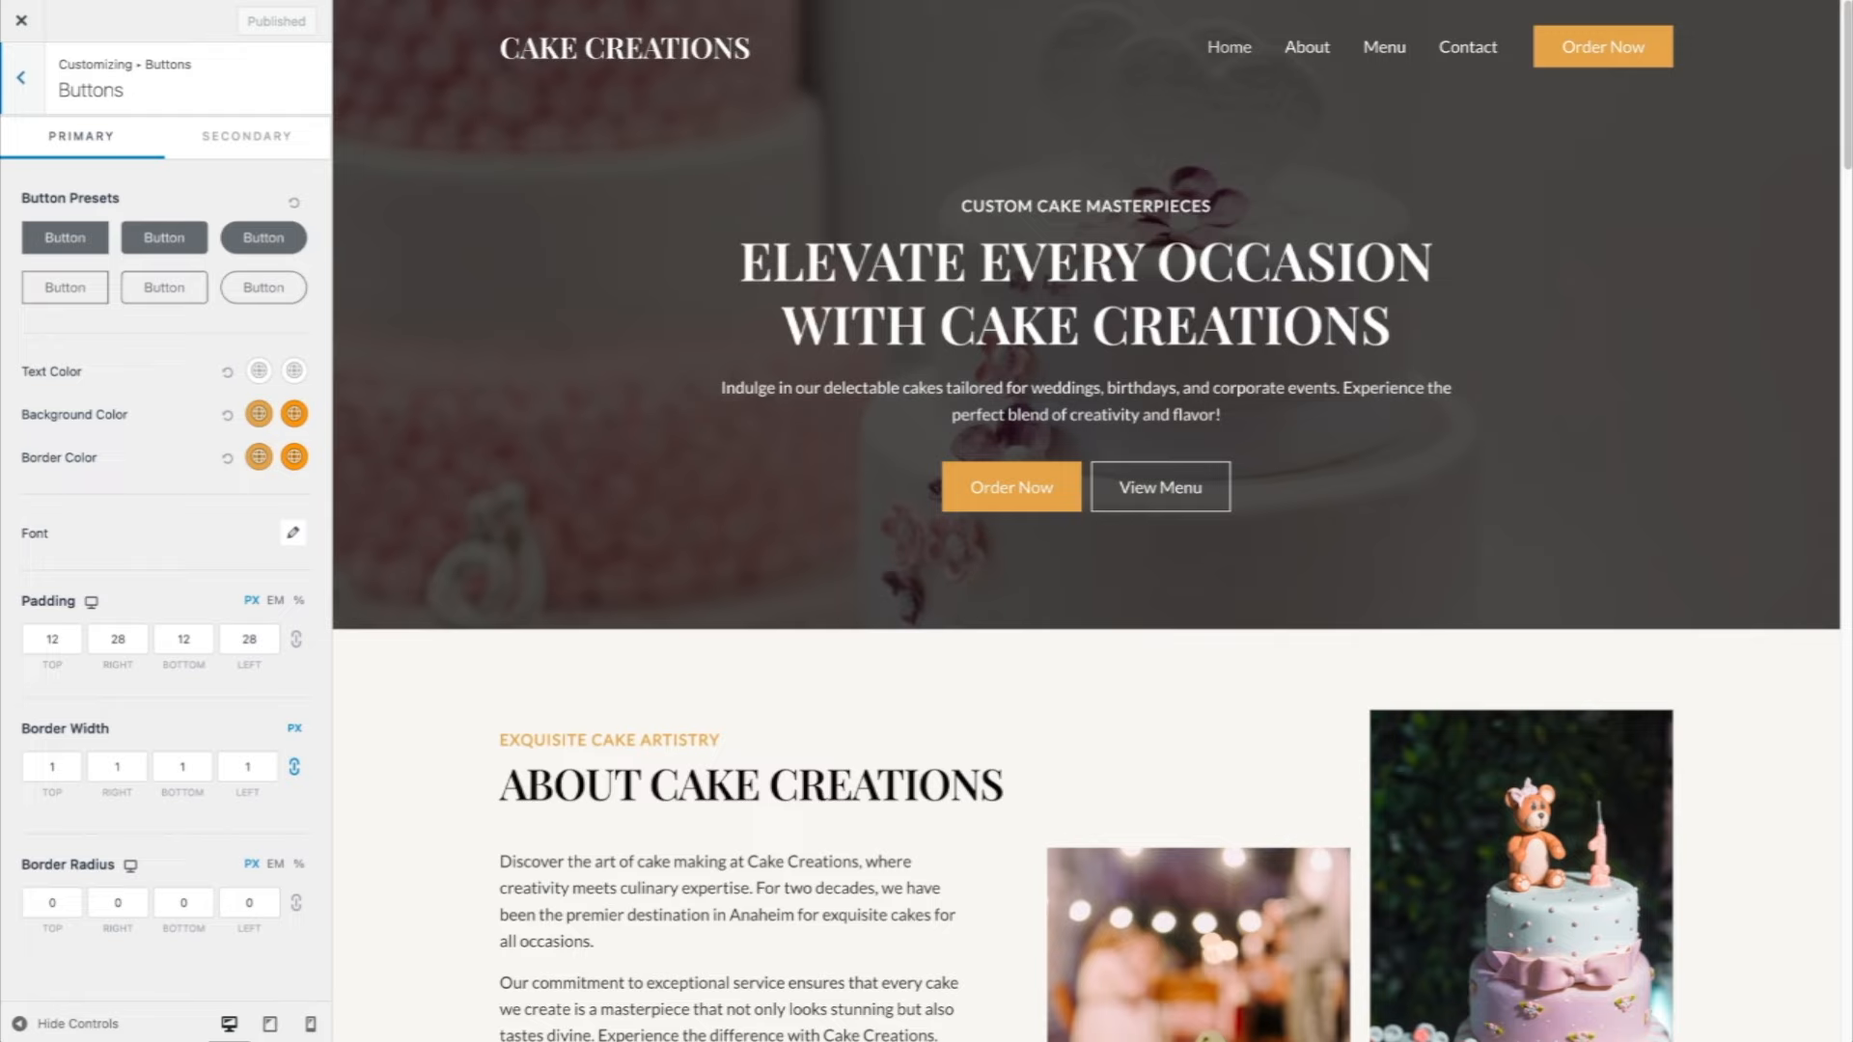
{"action": "left_click", "coordinate": [20, 88]}
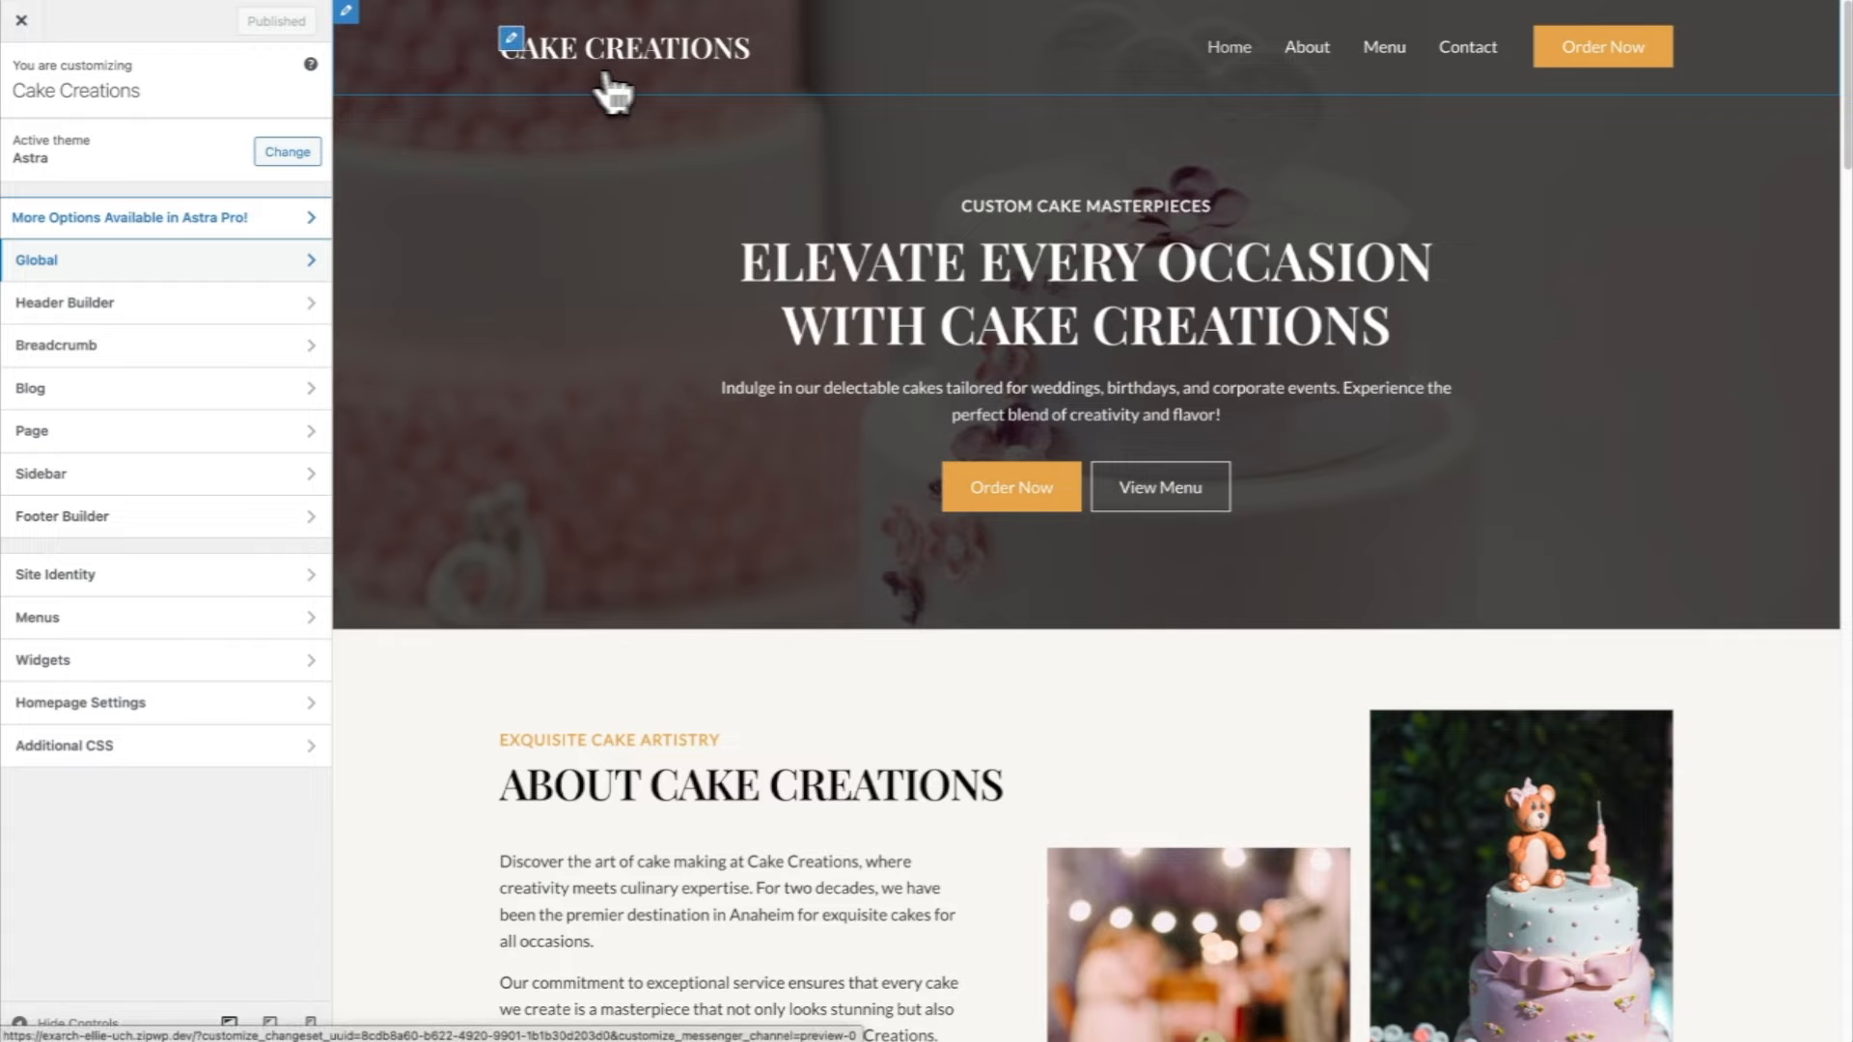
Step: Open the header's logo settings and the Site Title for editing
{"action": "left_click", "coordinate": [513, 39]}
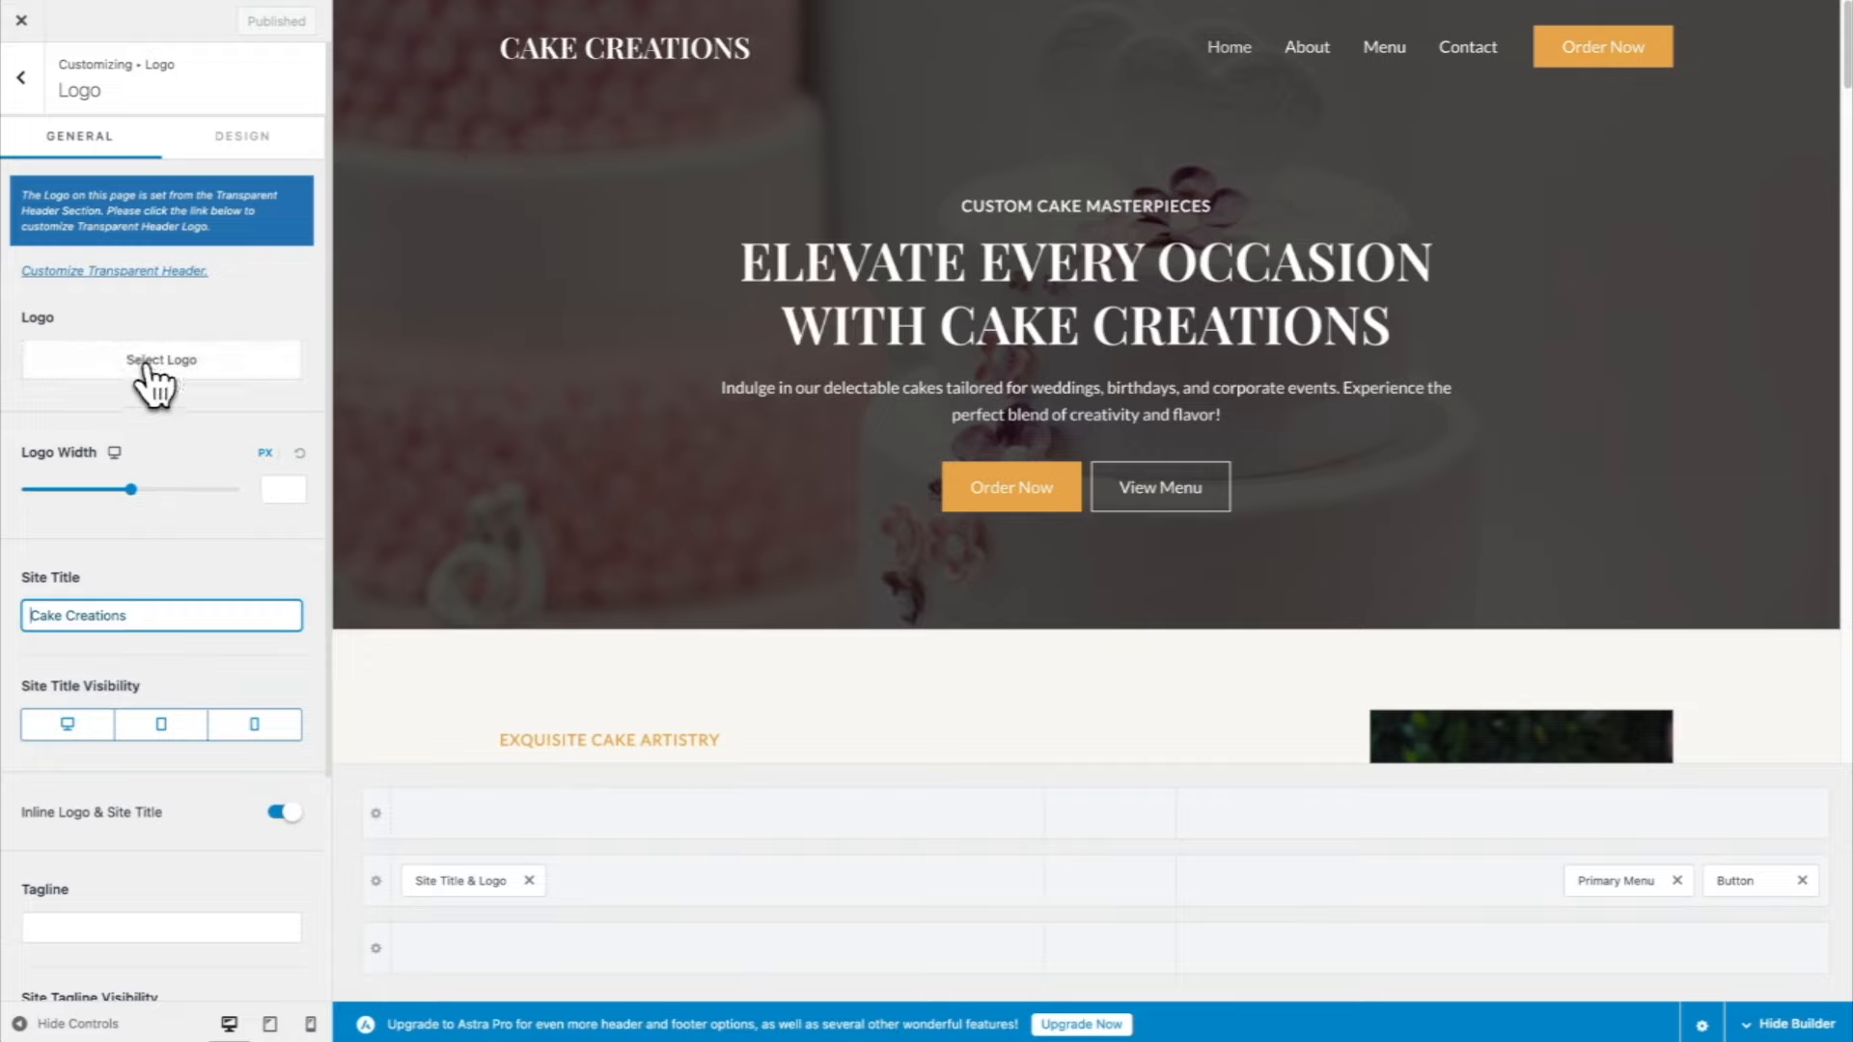
{"action": "left_click", "coordinate": [173, 615]}
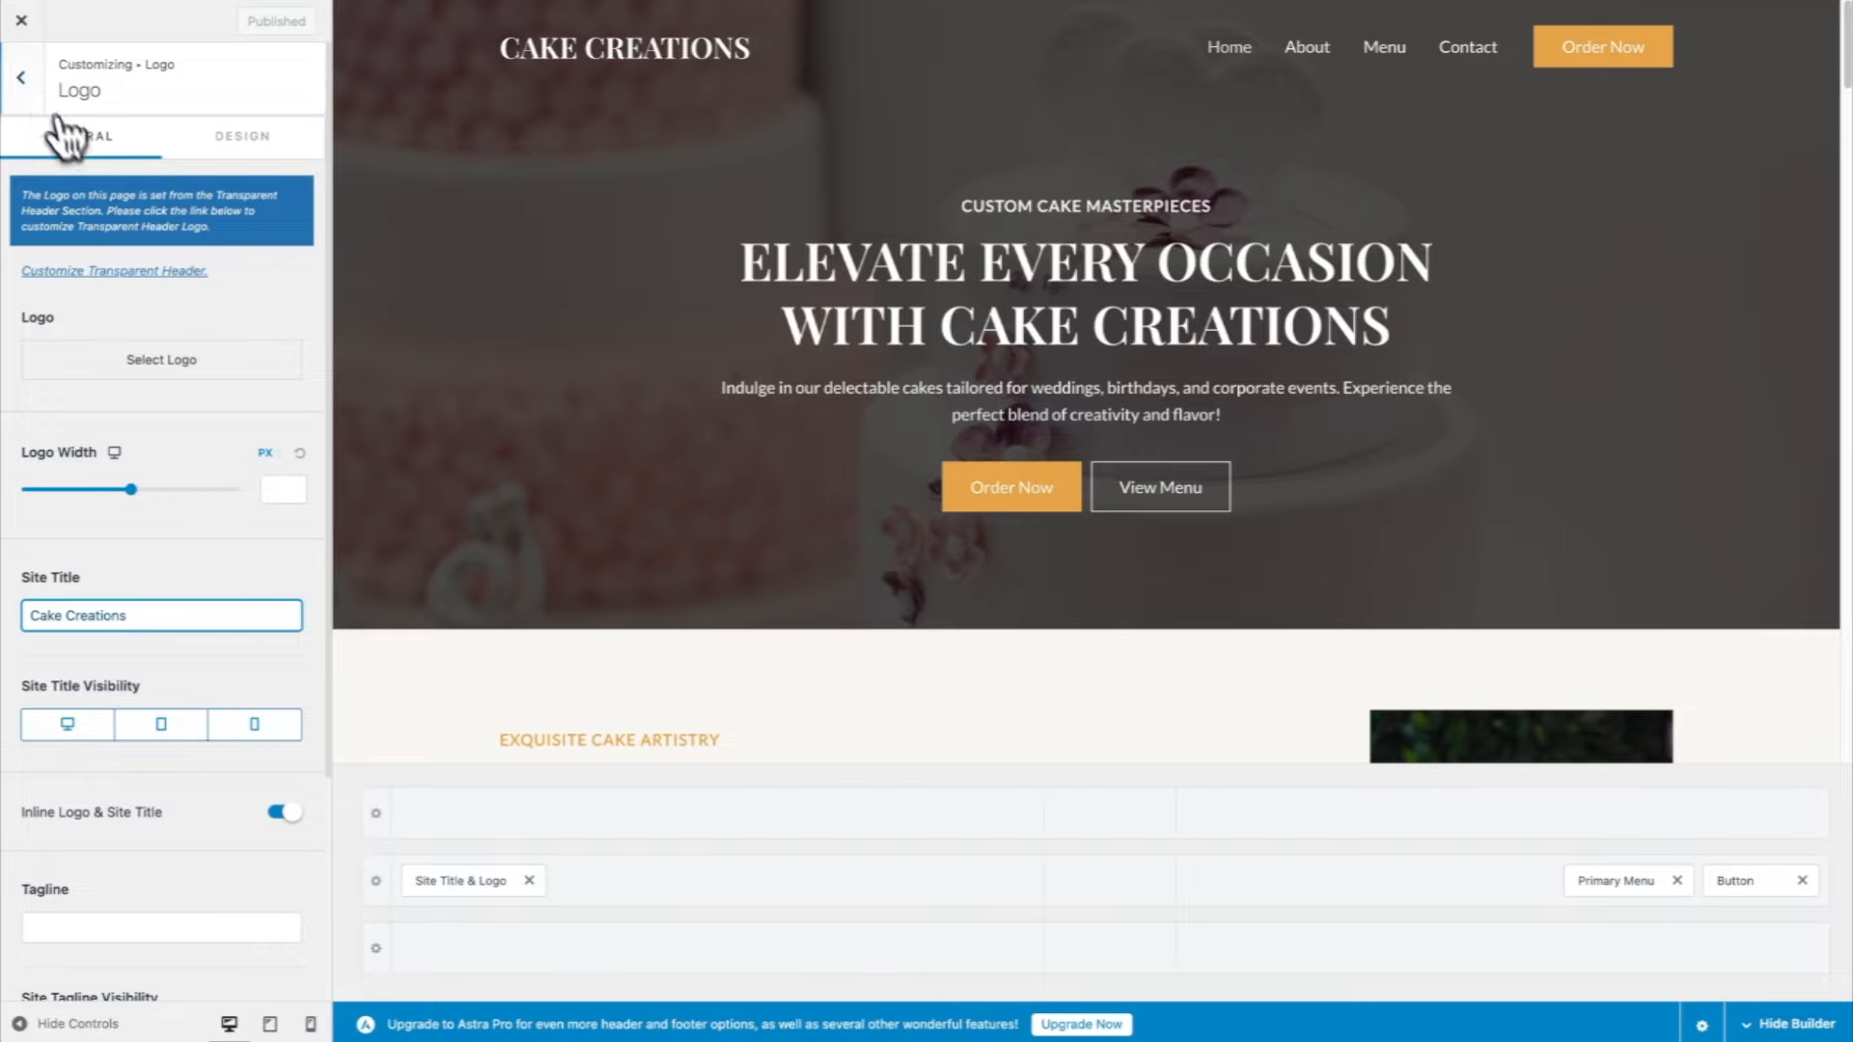
Step: Leave the header's logo settings and close the Customizer to return to the site's front page
{"action": "left_click", "coordinate": [27, 79]}
{"action": "left_click", "coordinate": [28, 79]}
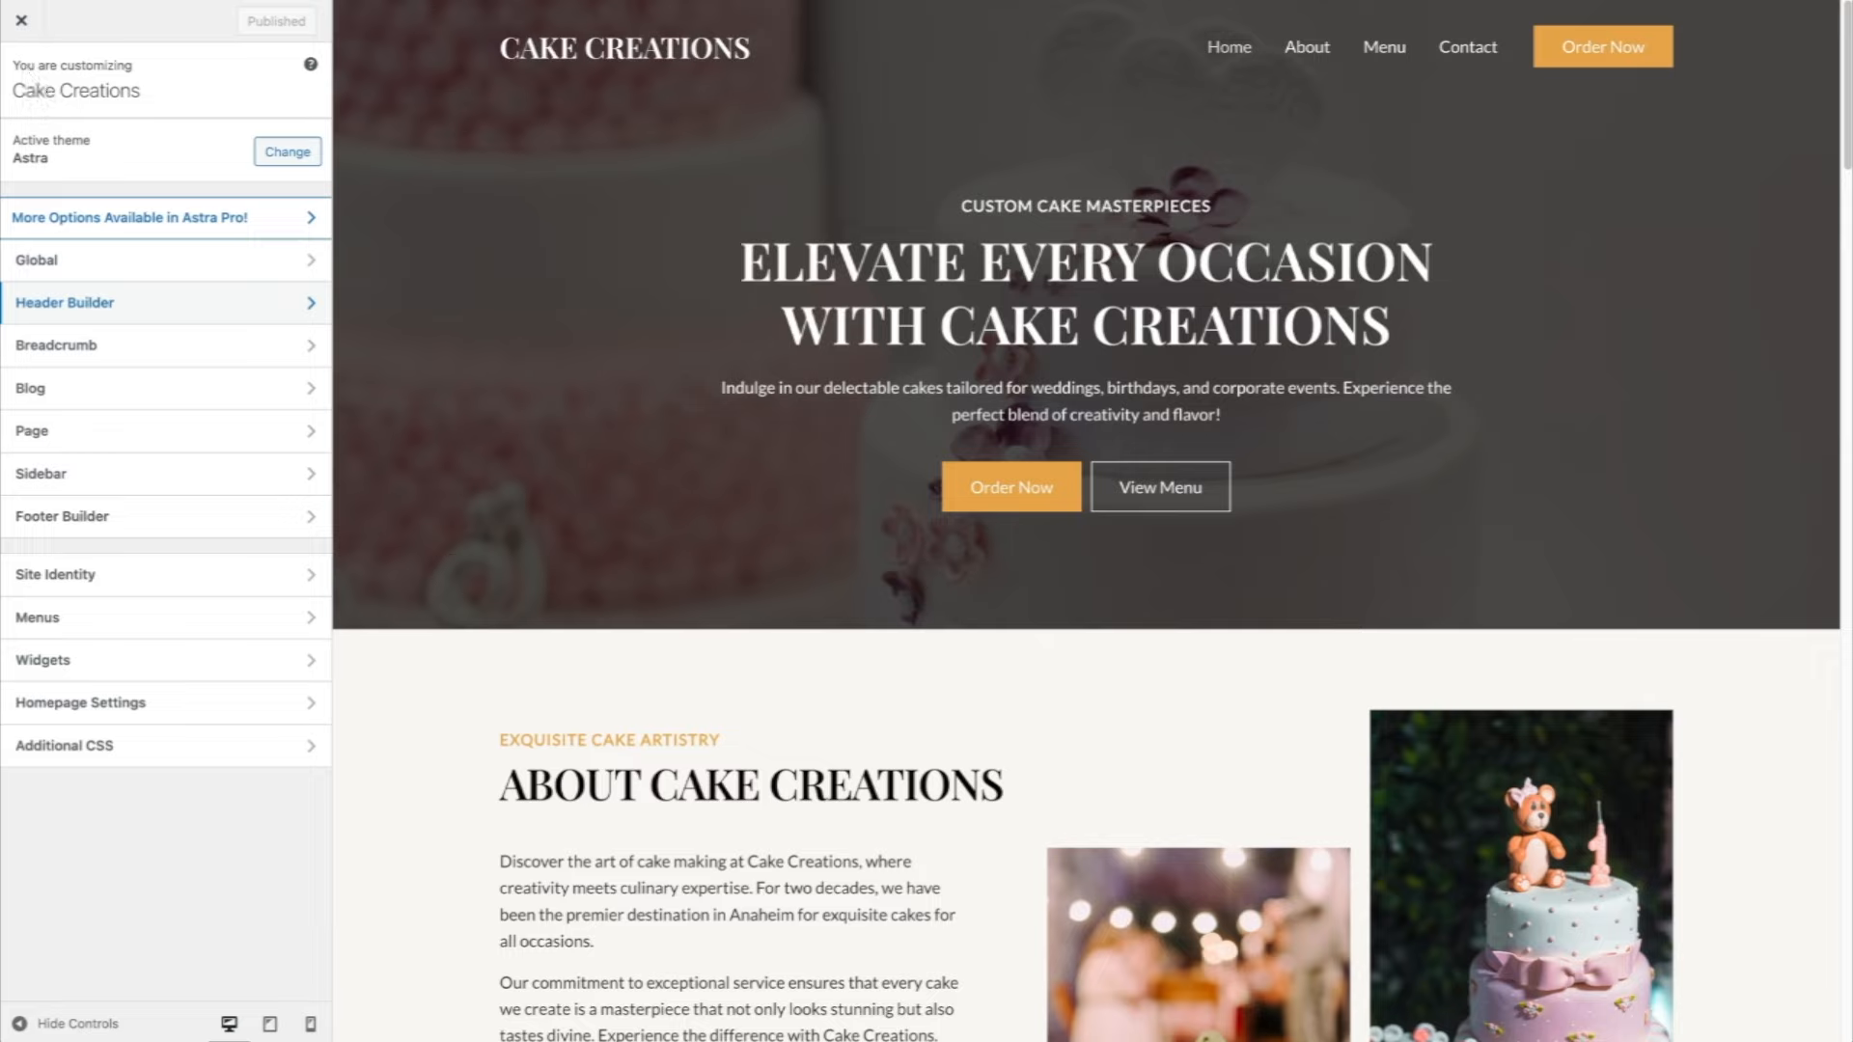
{"action": "left_click", "coordinate": [25, 30]}
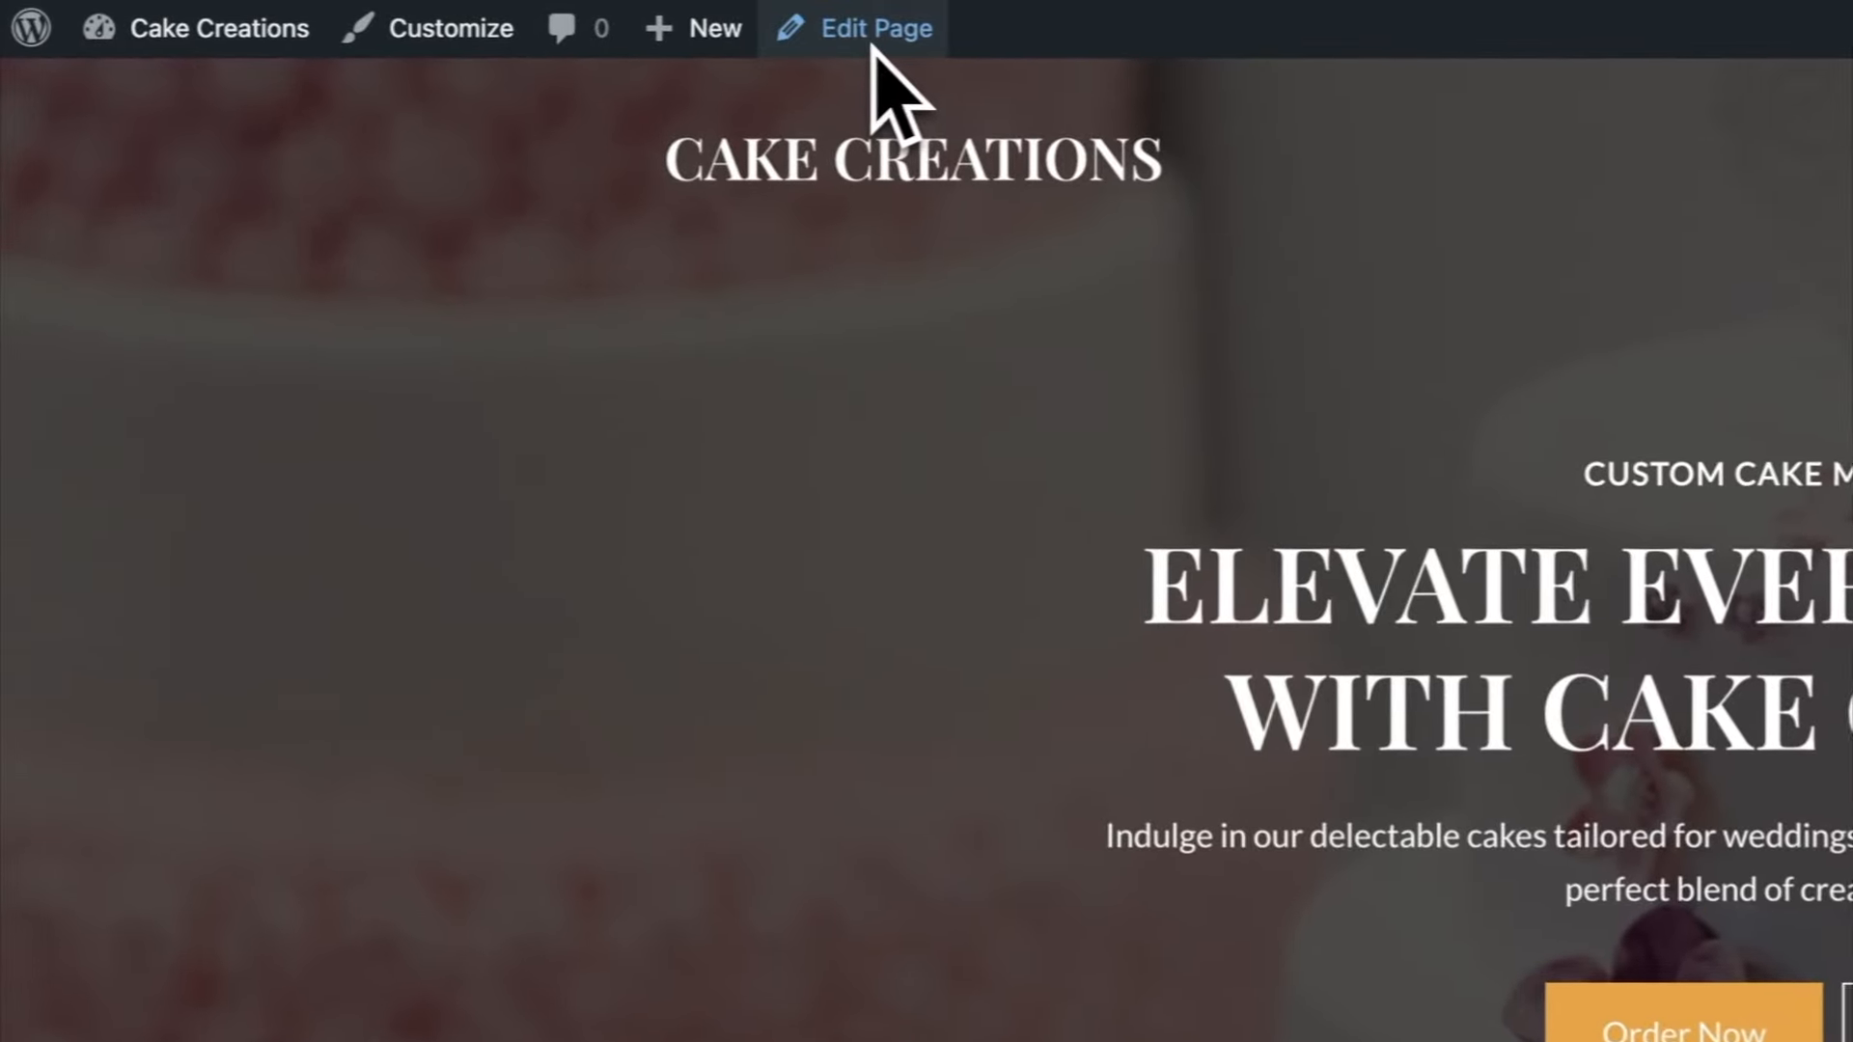
Step: Go to the Cake Creations dashboard and open the Home page from the list of pages for editing
{"action": "mouse_move", "coordinate": [193, 43]}
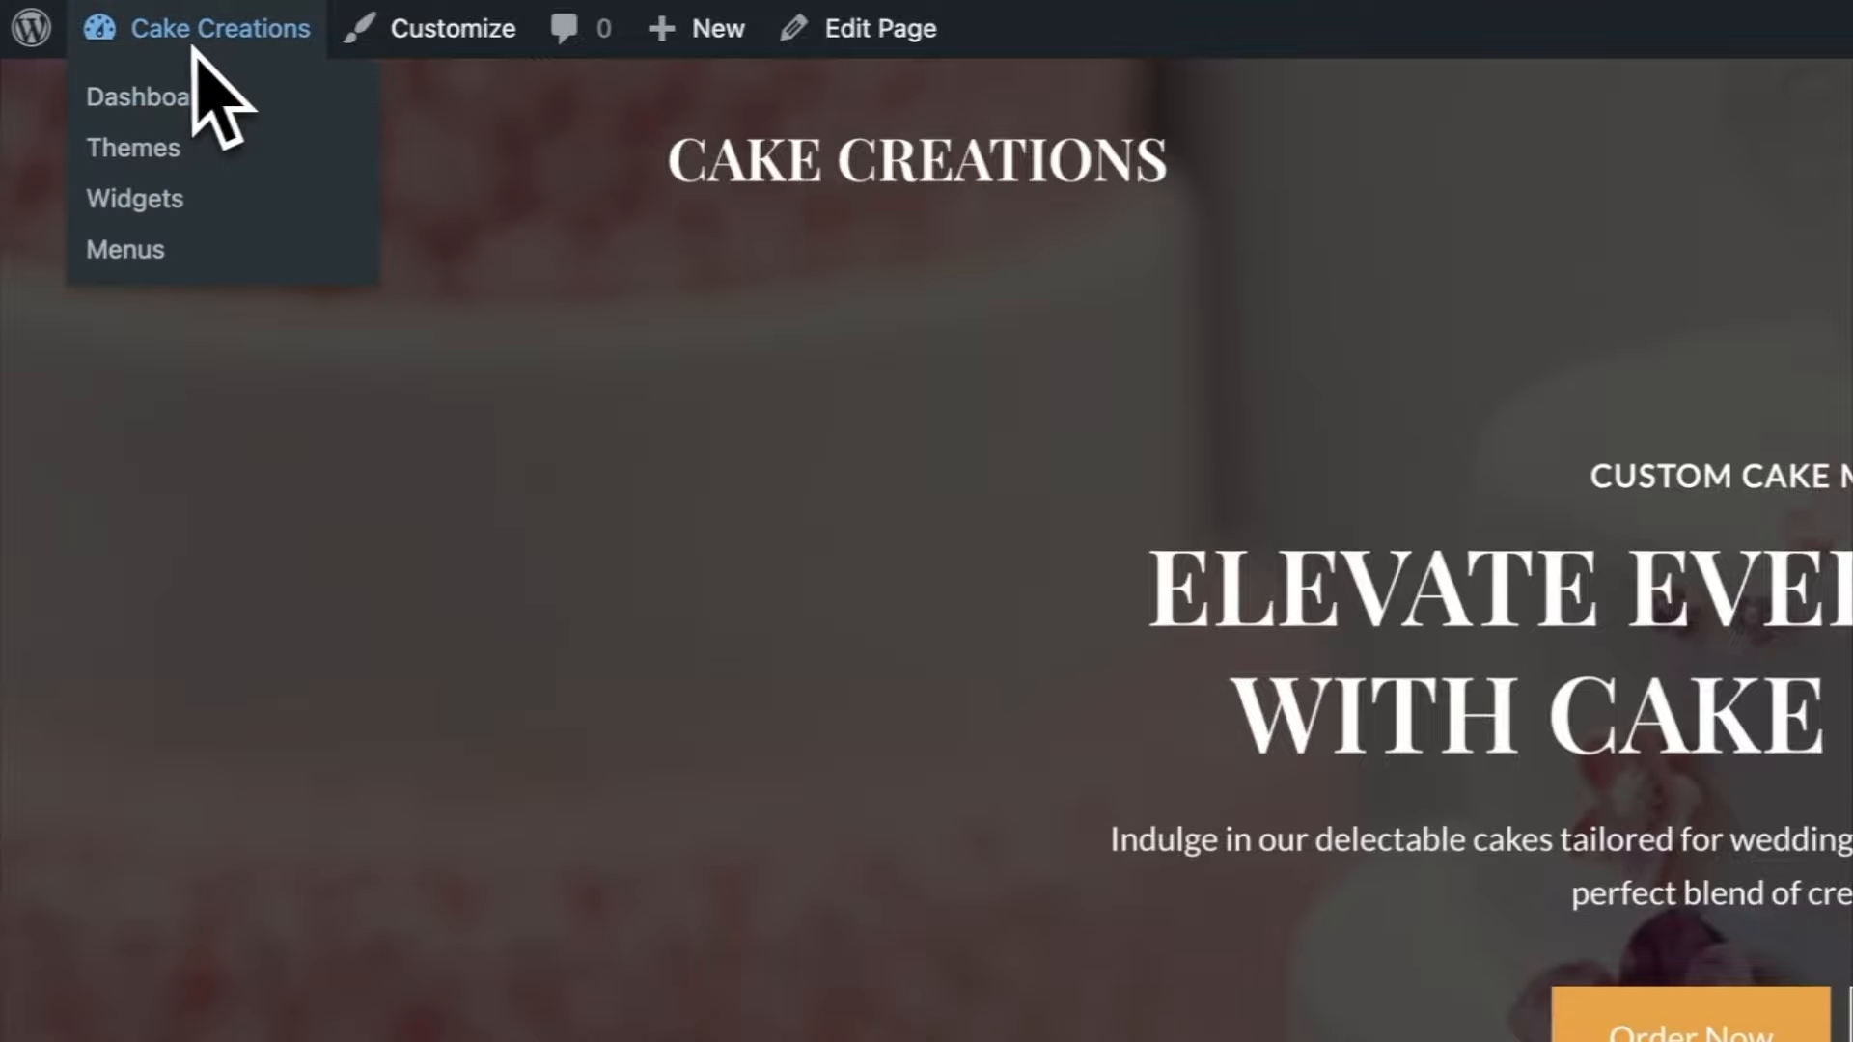
{"action": "left_click", "coordinate": [206, 108]}
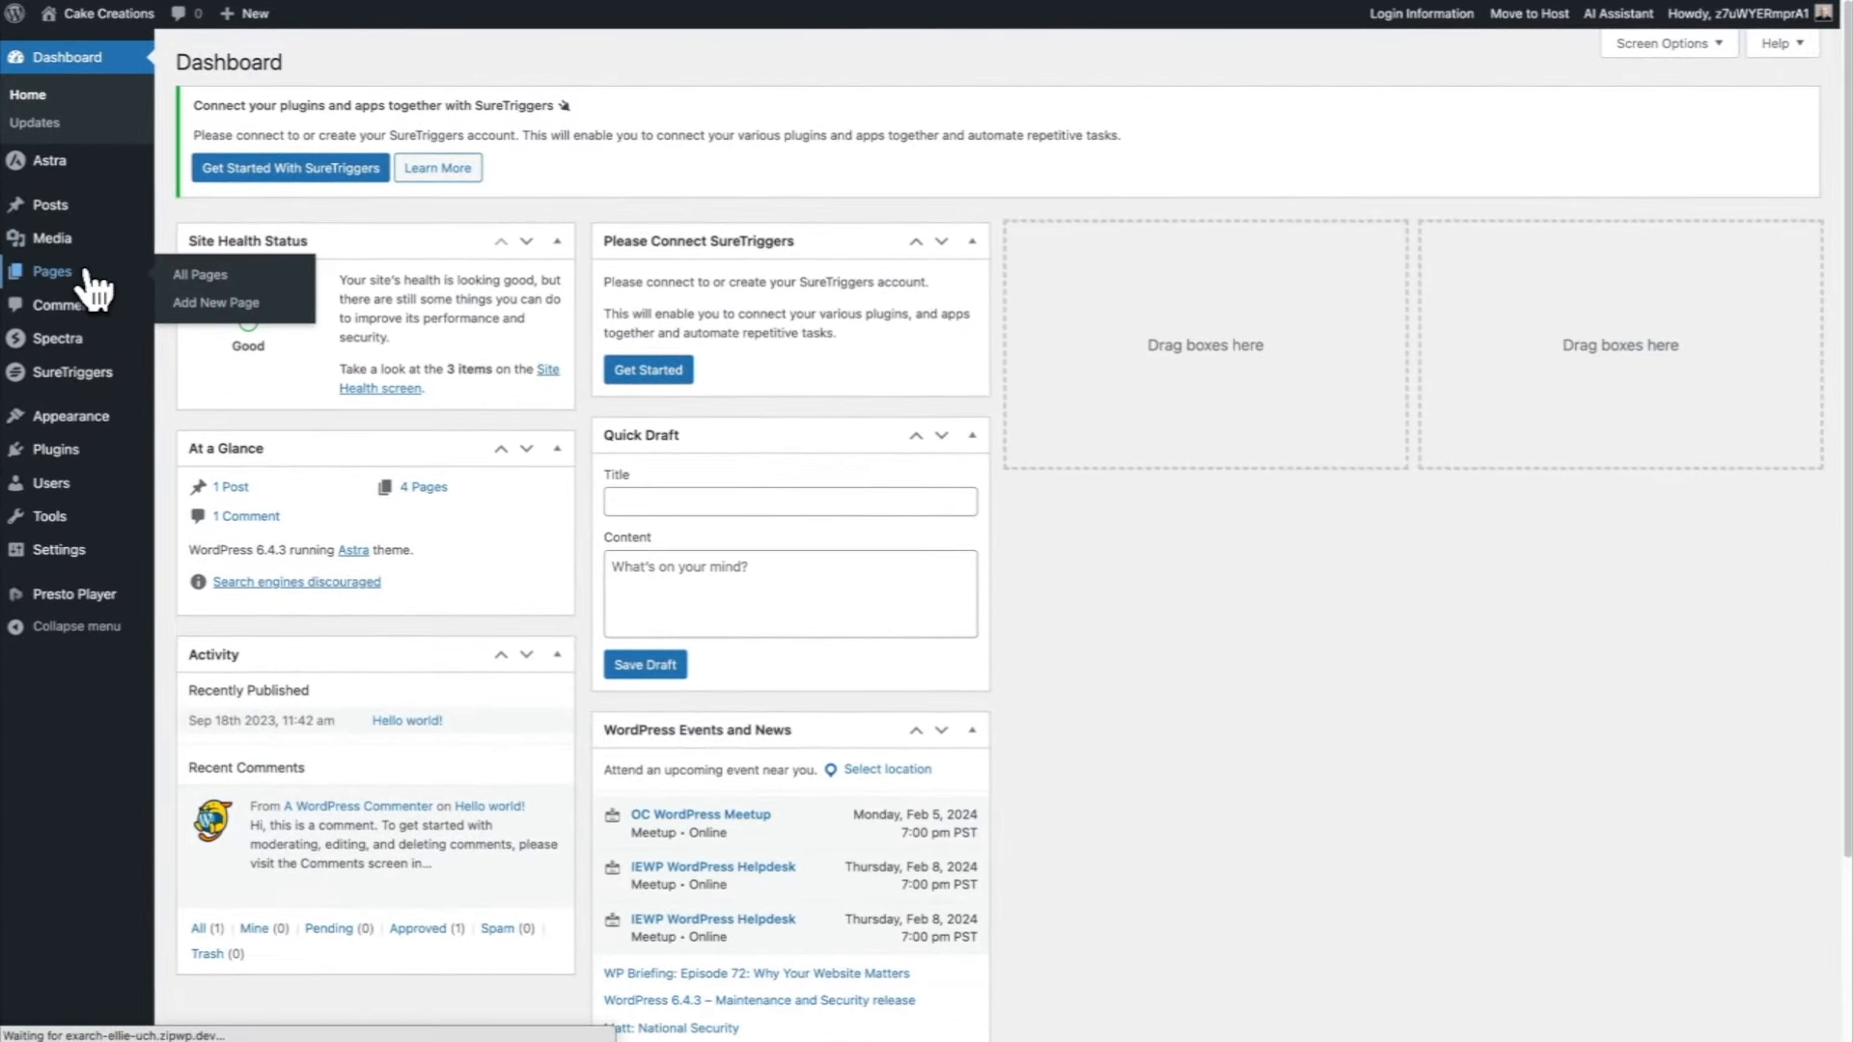
{"action": "left_click", "coordinate": [92, 282]}
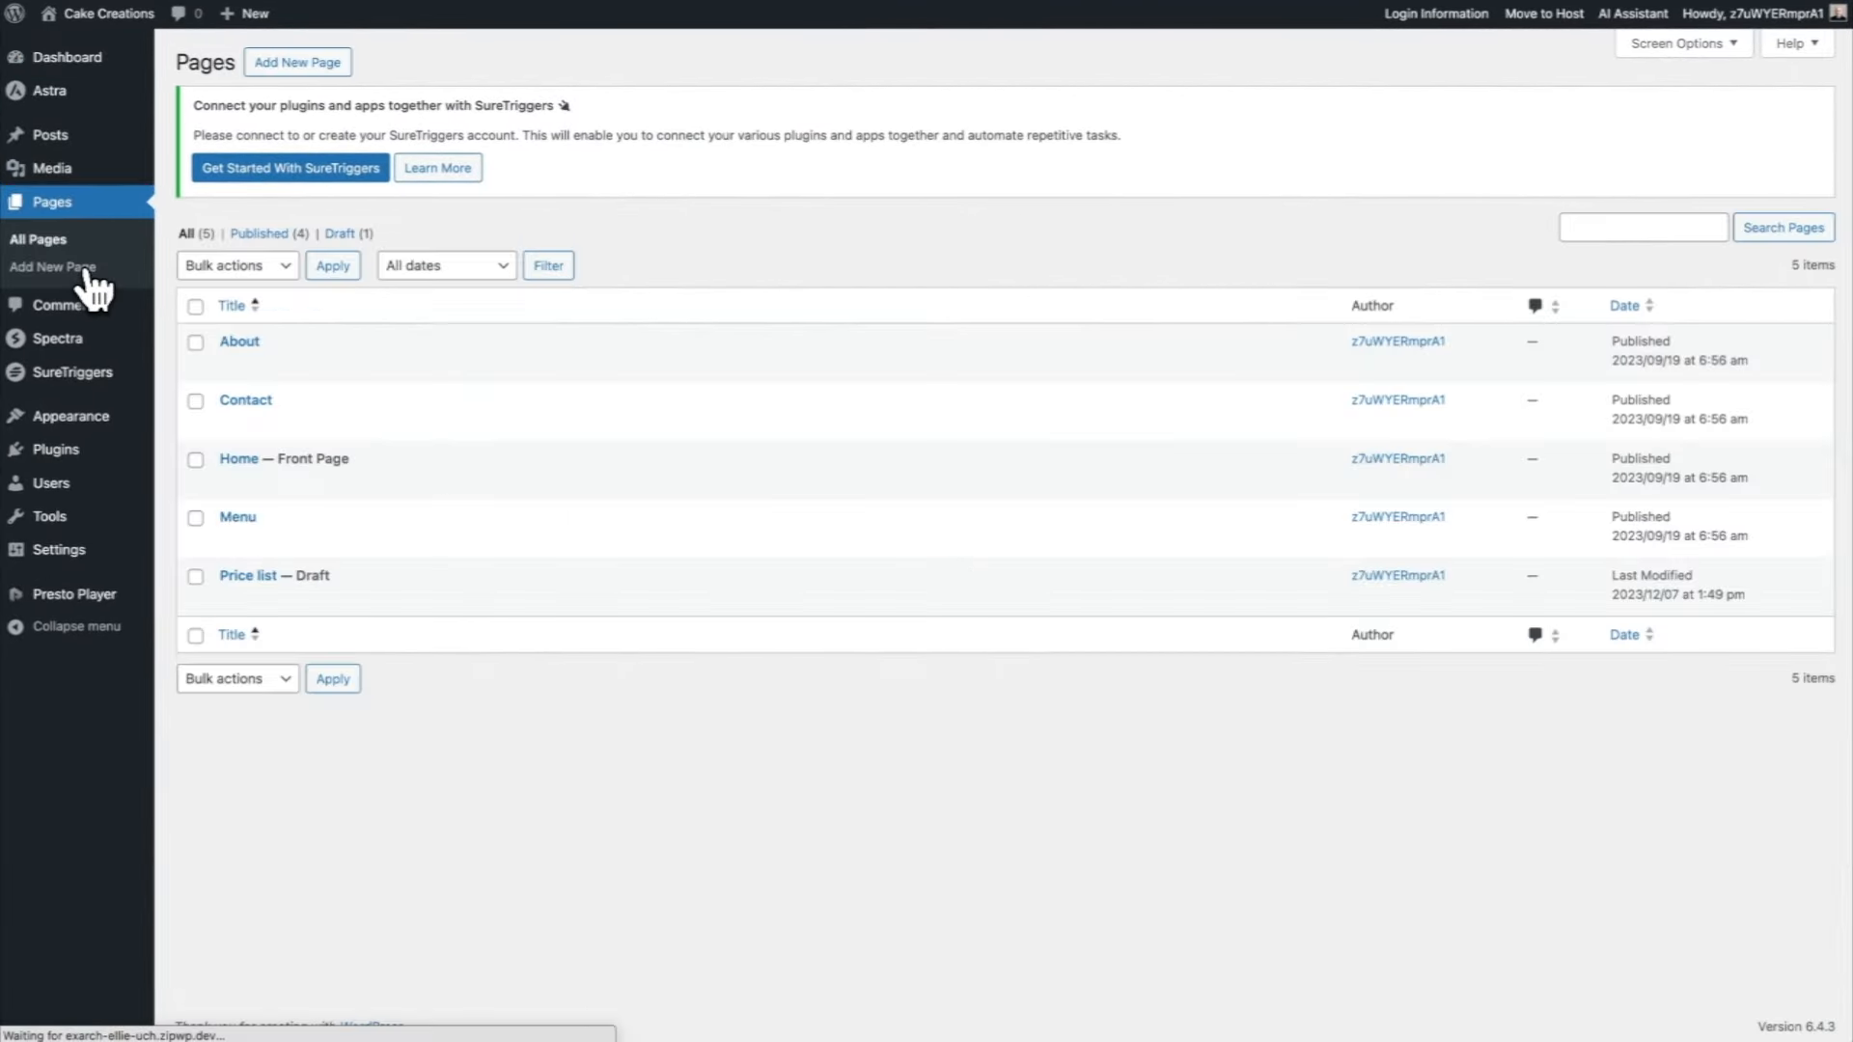
{"action": "left_click", "coordinate": [235, 459]}
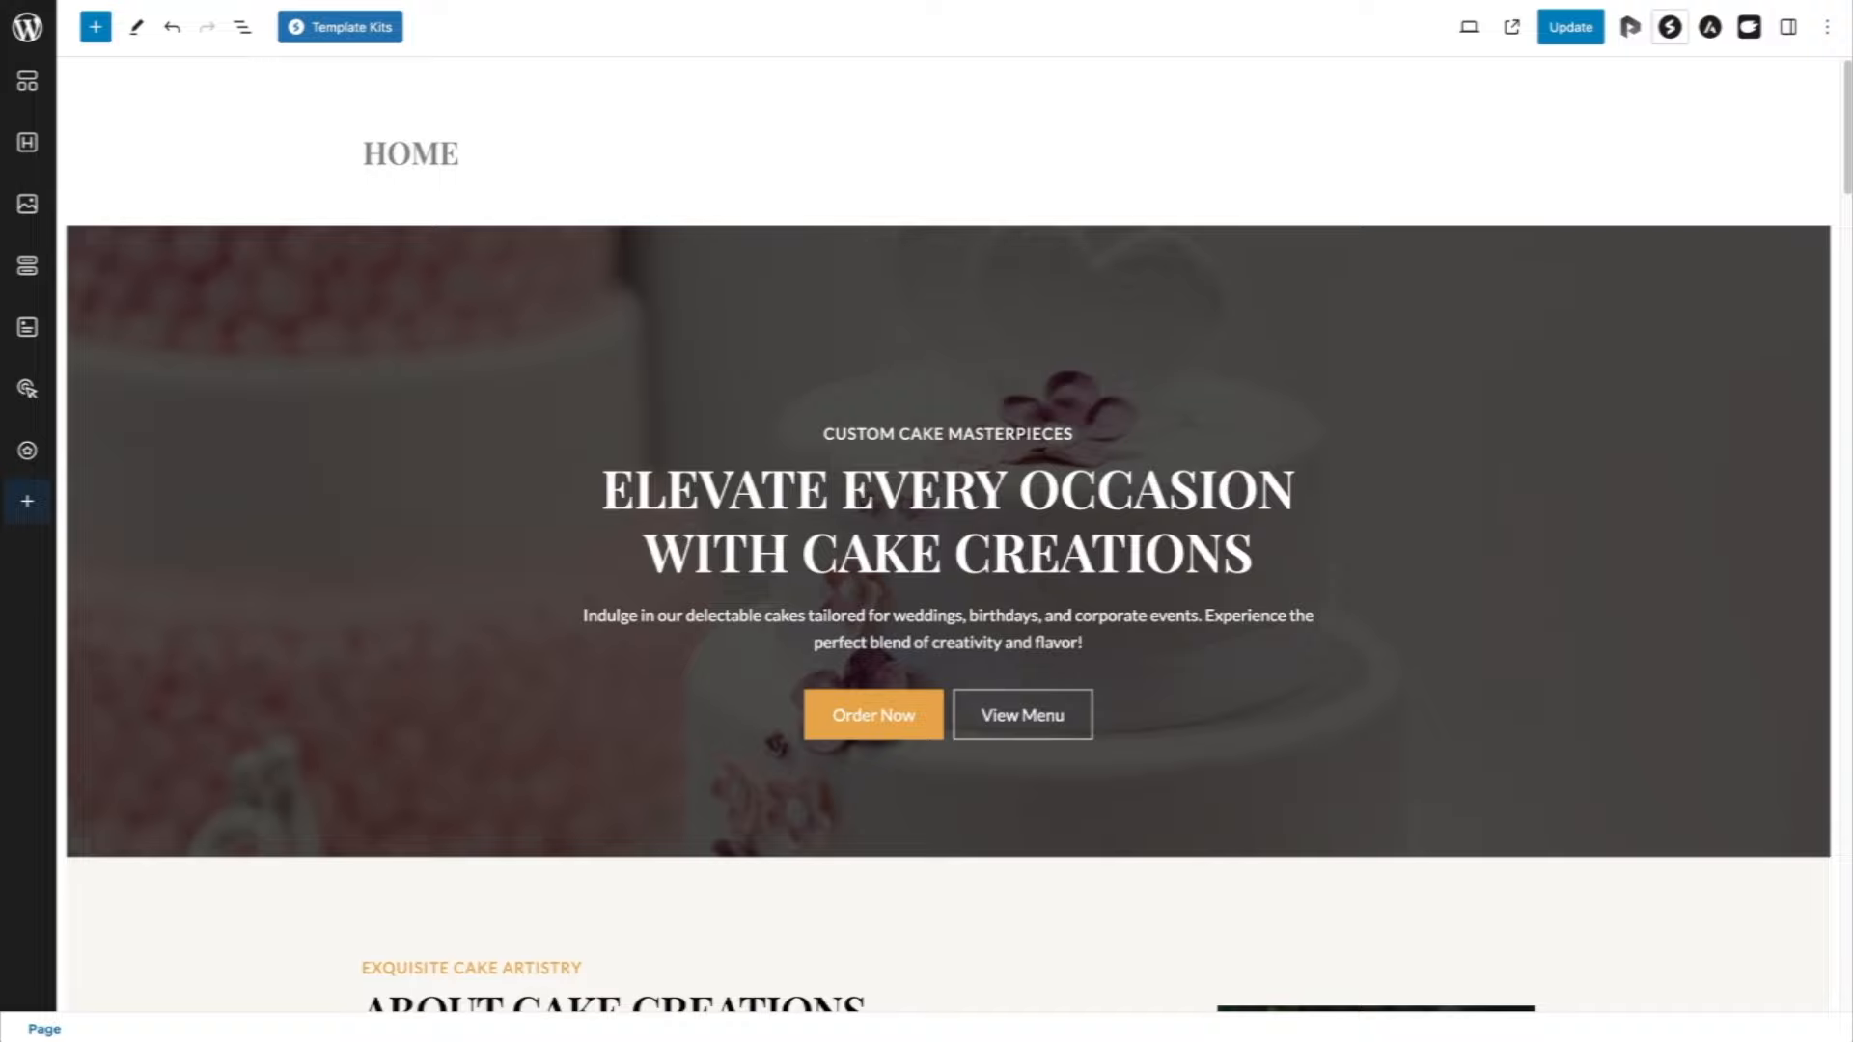
Step: Show the block settings for the hero's heading info box, and select the Order Now button to inspect its settings
{"action": "left_click", "coordinate": [907, 493]}
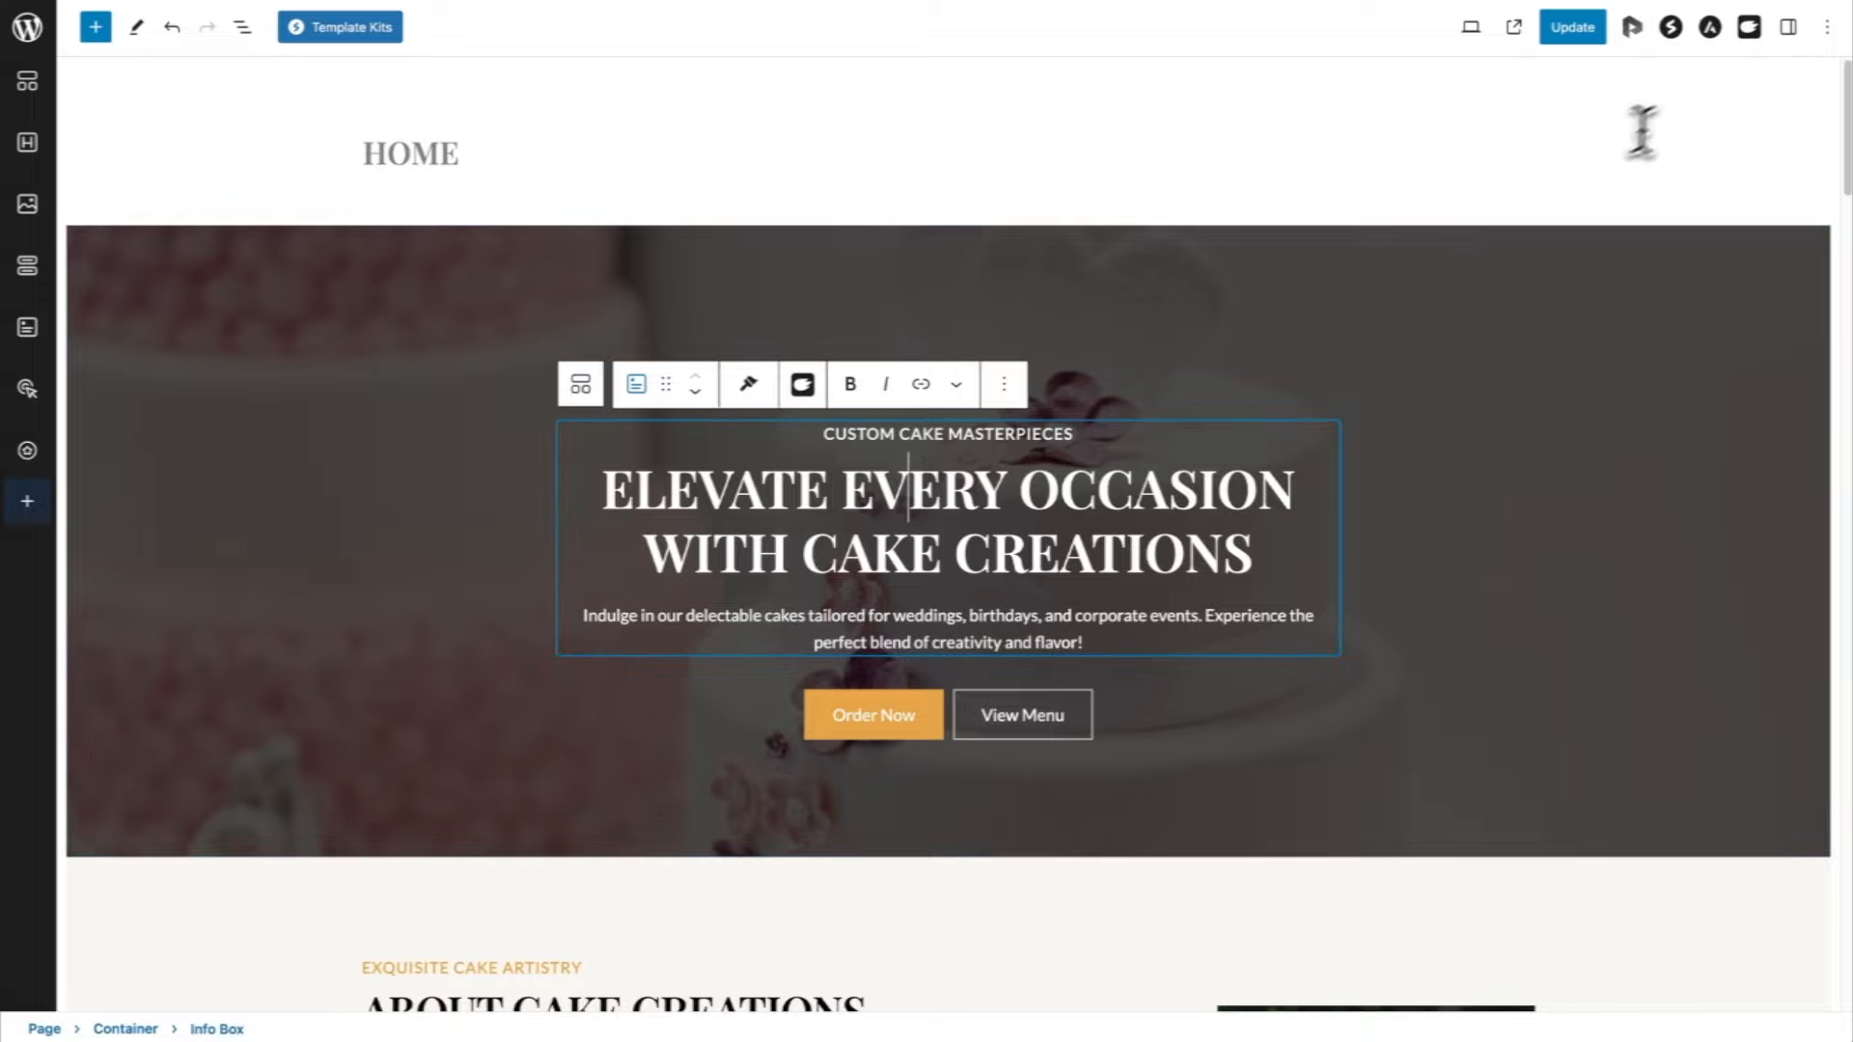
{"action": "left_click", "coordinate": [1788, 38]}
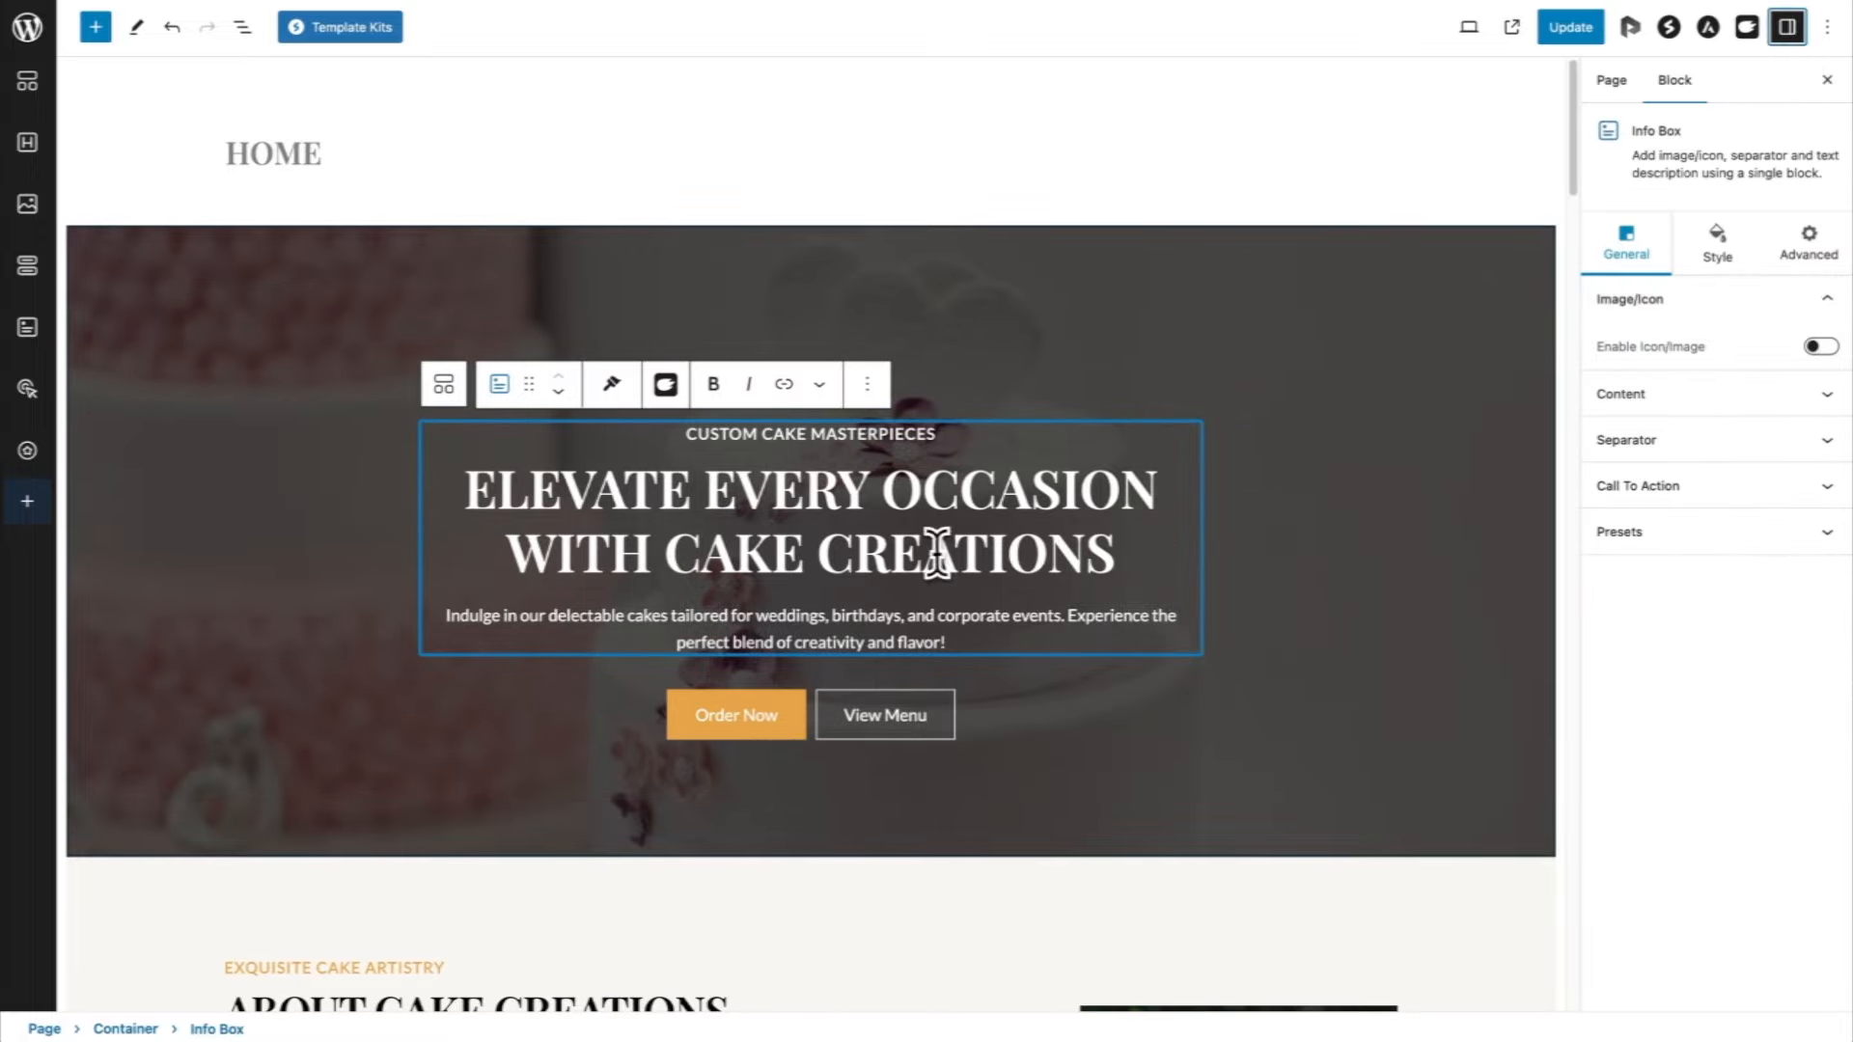
{"action": "left_click", "coordinate": [771, 493]}
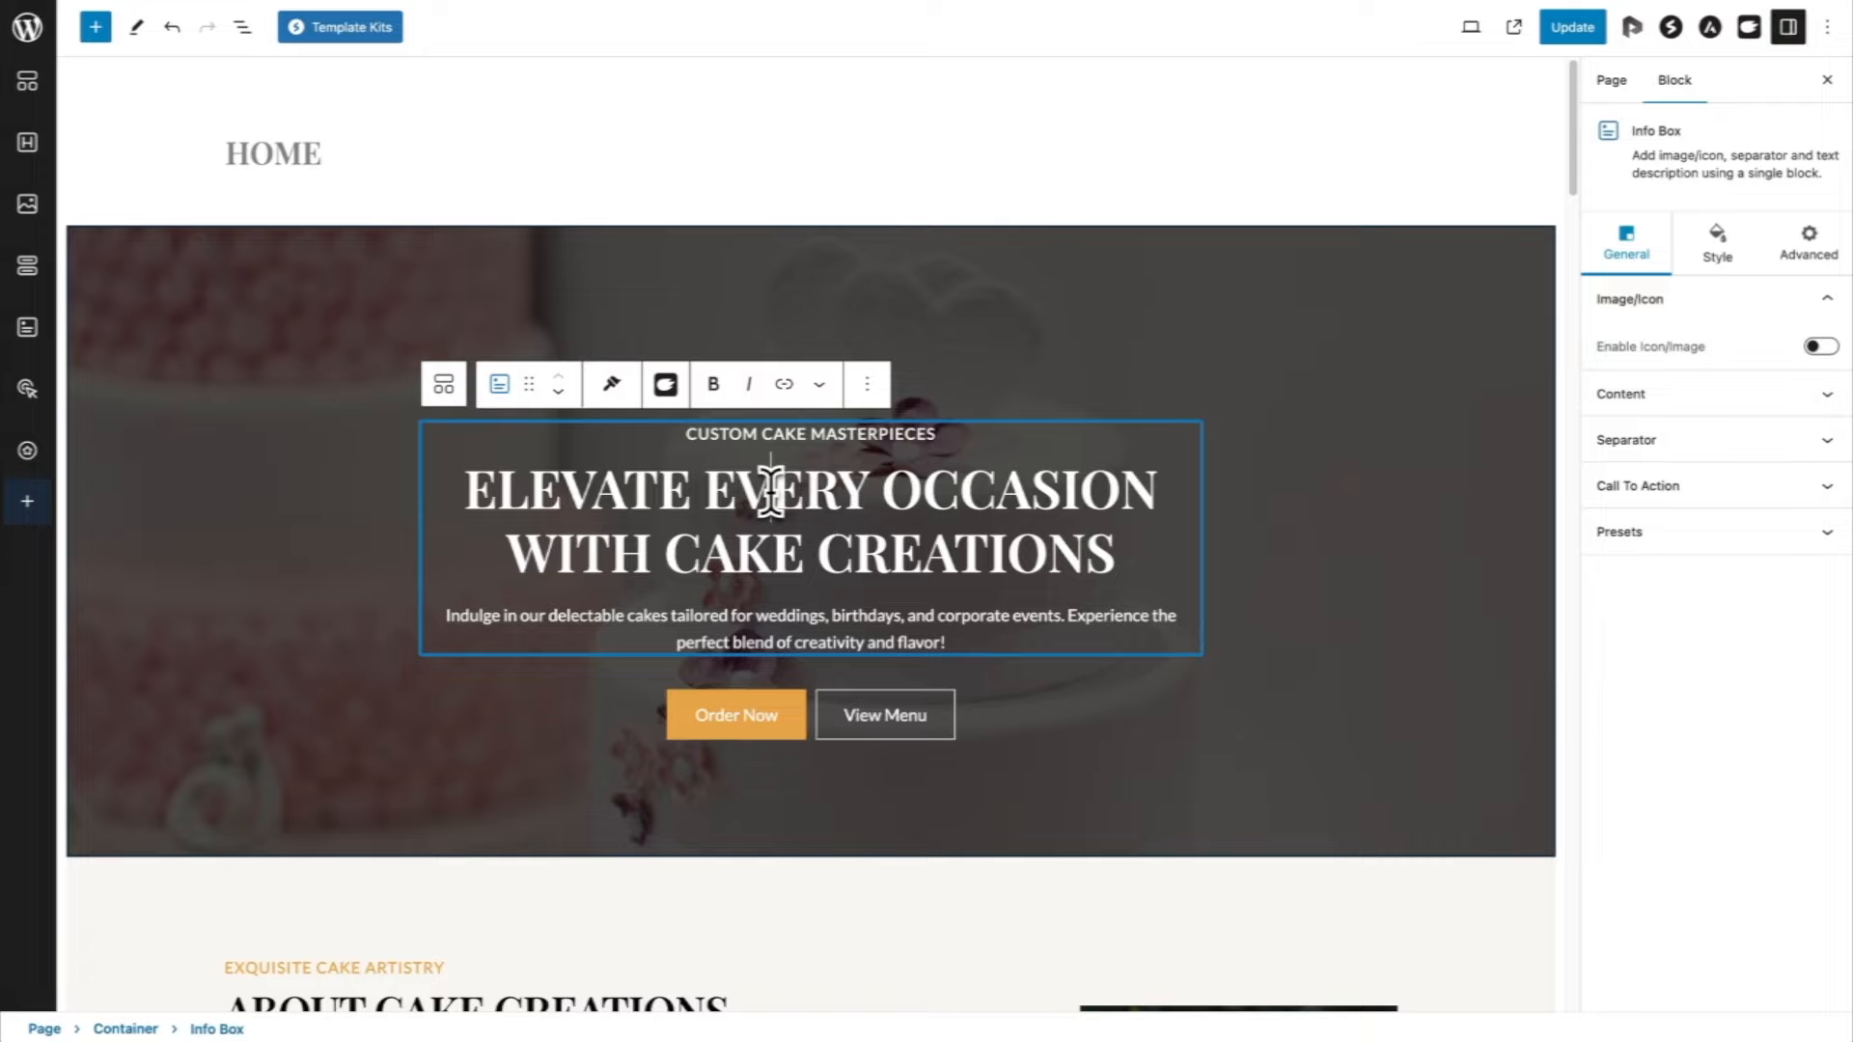
{"action": "scroll", "coordinate": [771, 492], "scroll_direction": "down", "scroll_amount": 1}
{"action": "left_click", "coordinate": [774, 637]}
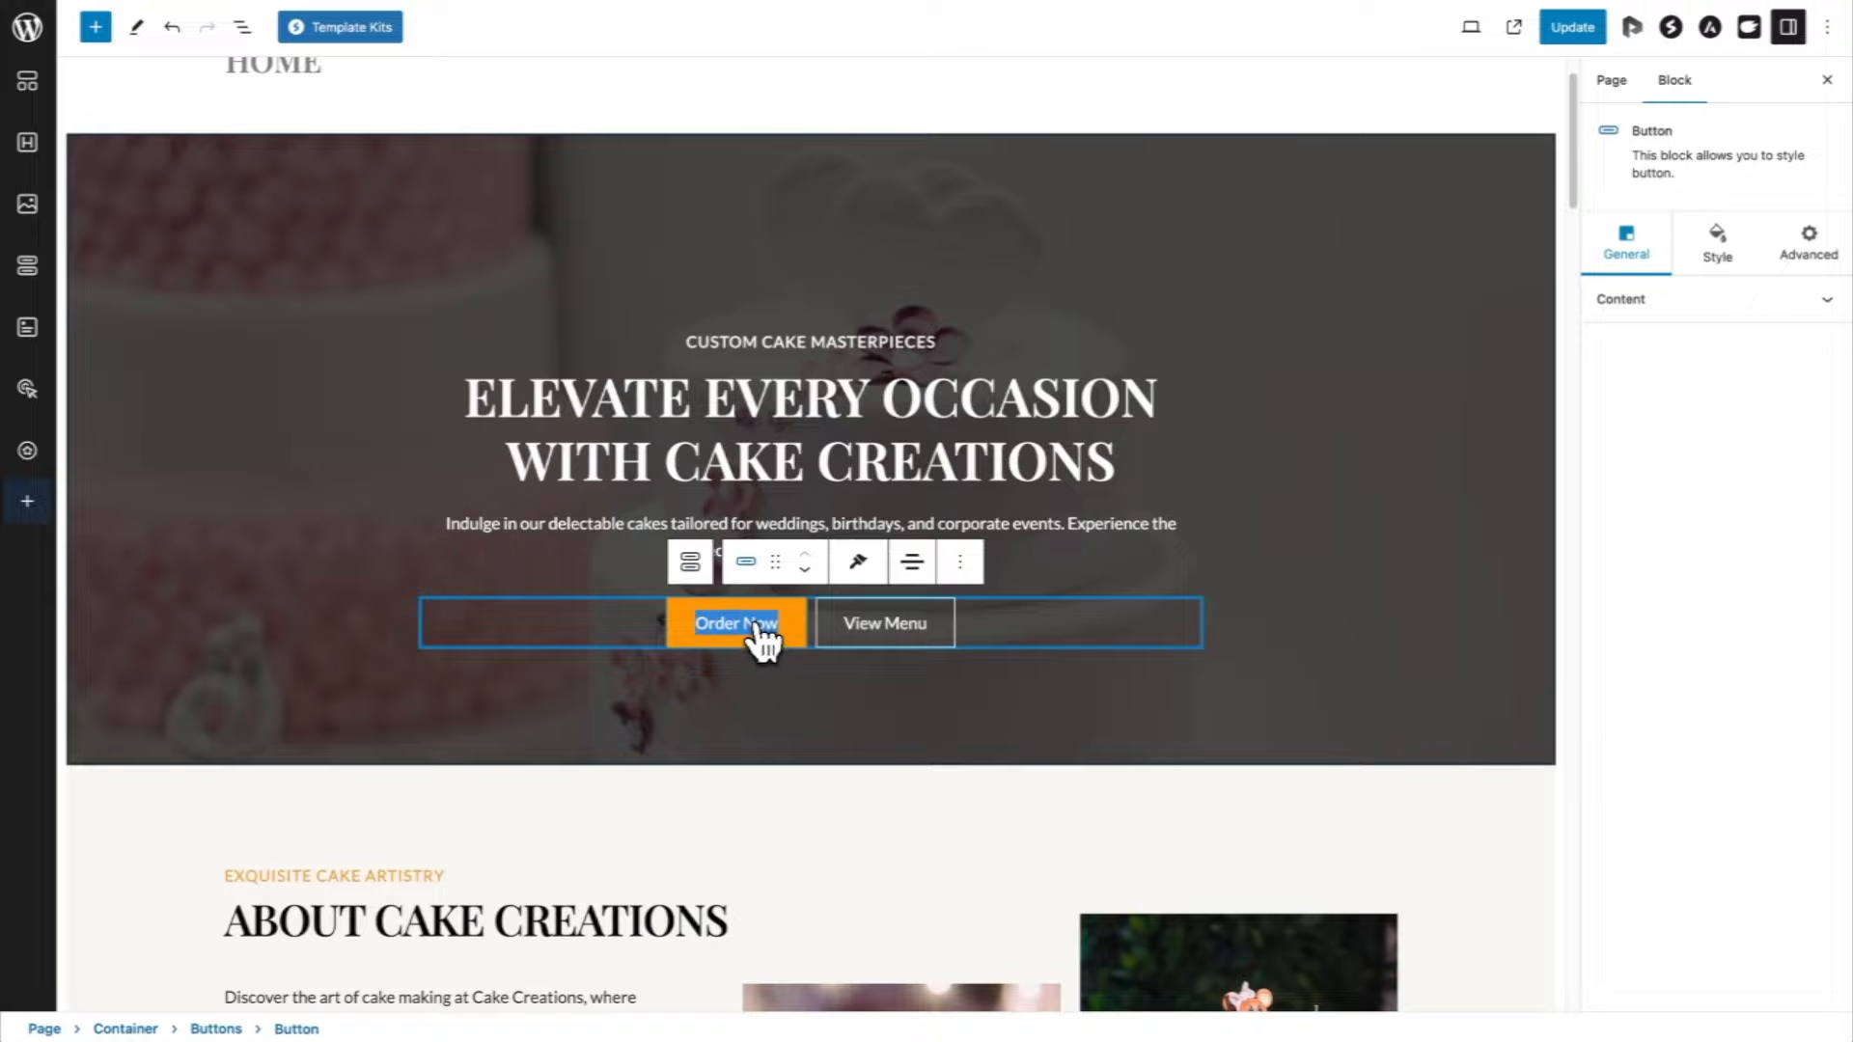
Step: Replace the layered berry cake image in the About Cake Creations section with the white tiered cake with flowers from the media library
{"action": "scroll", "coordinate": [765, 639], "scroll_direction": "down", "scroll_amount": 7}
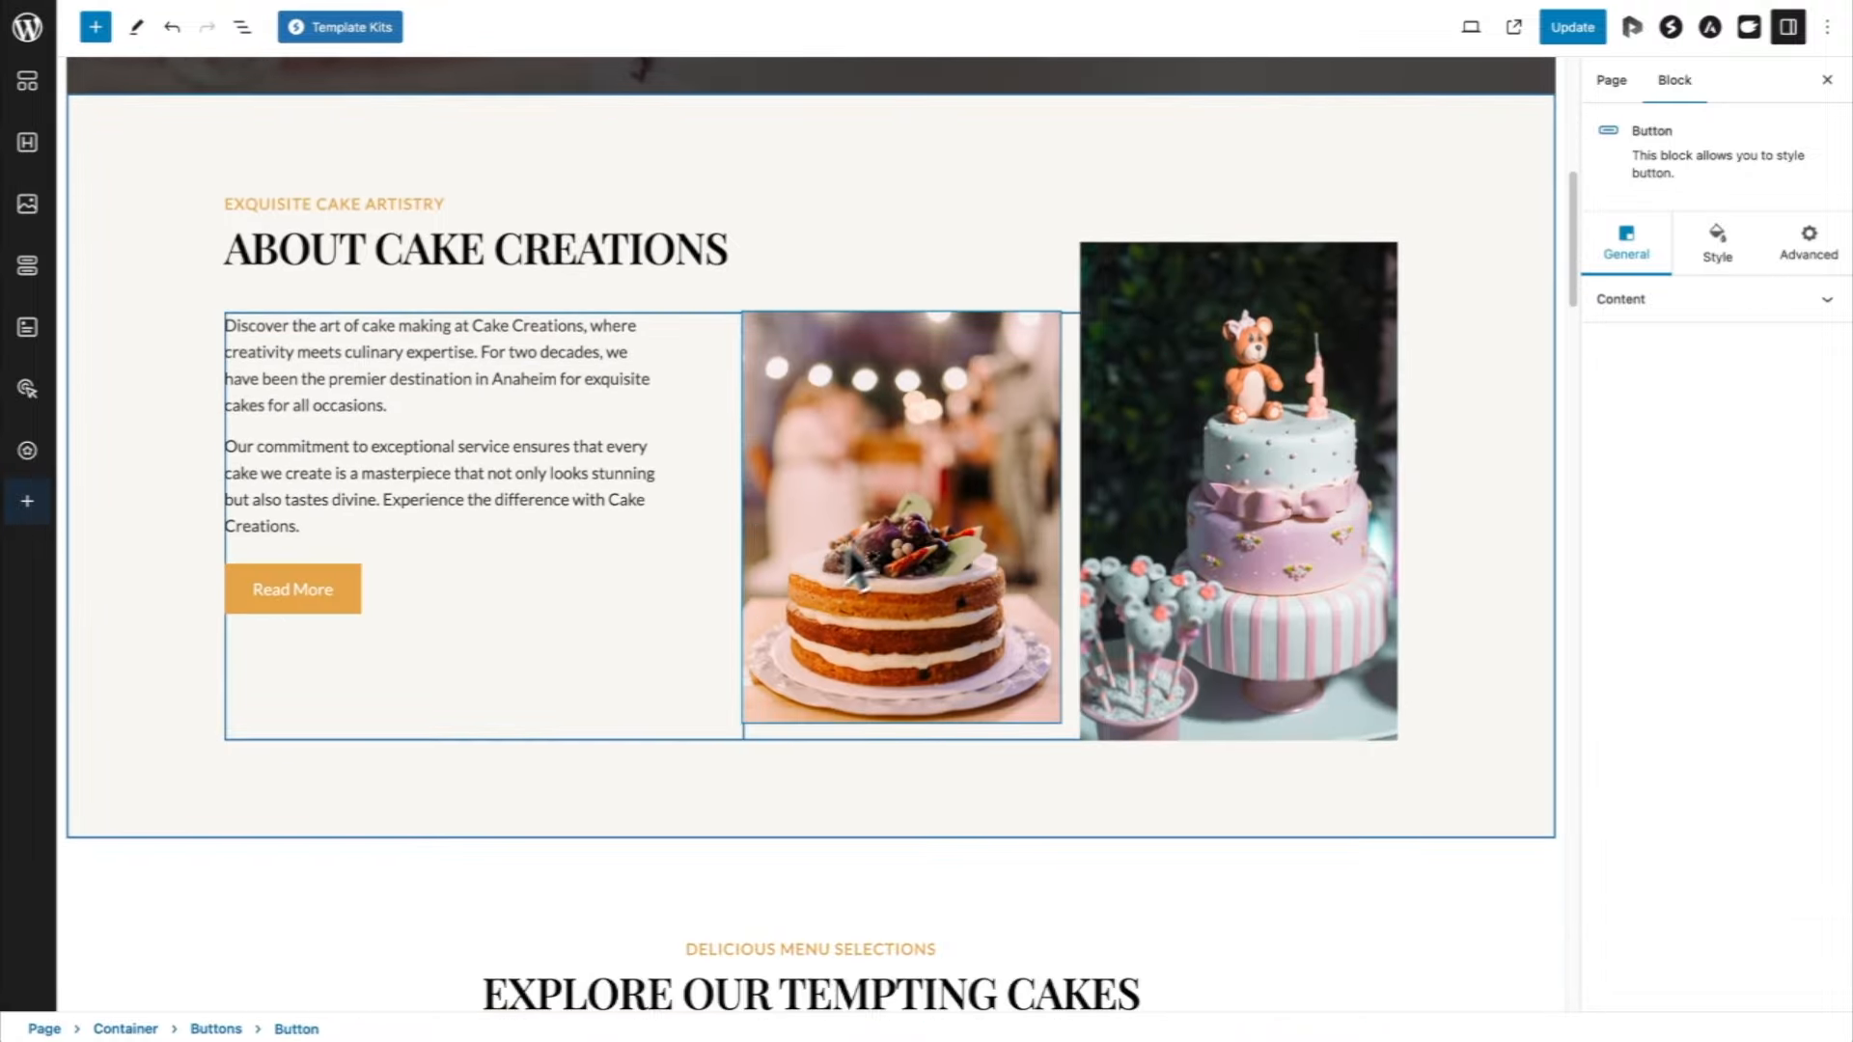
{"action": "left_click", "coordinate": [909, 512]}
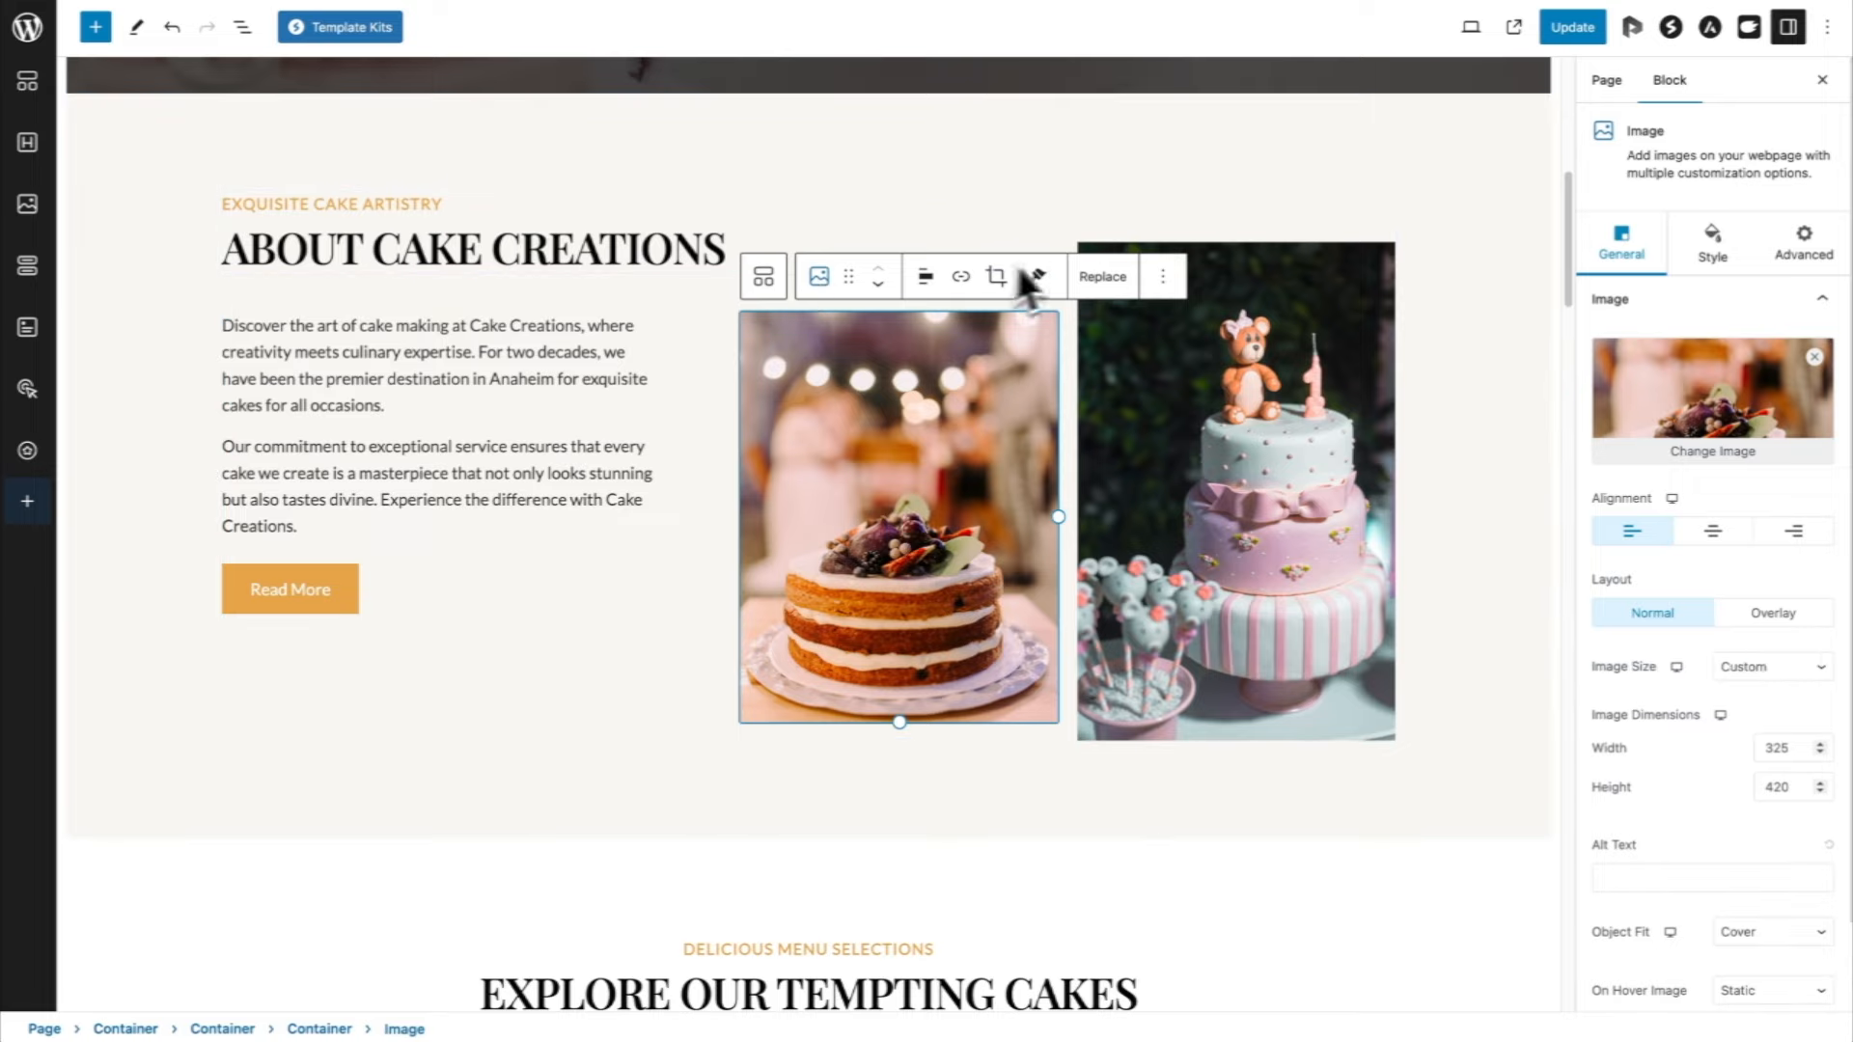
{"action": "left_click", "coordinate": [1096, 280]}
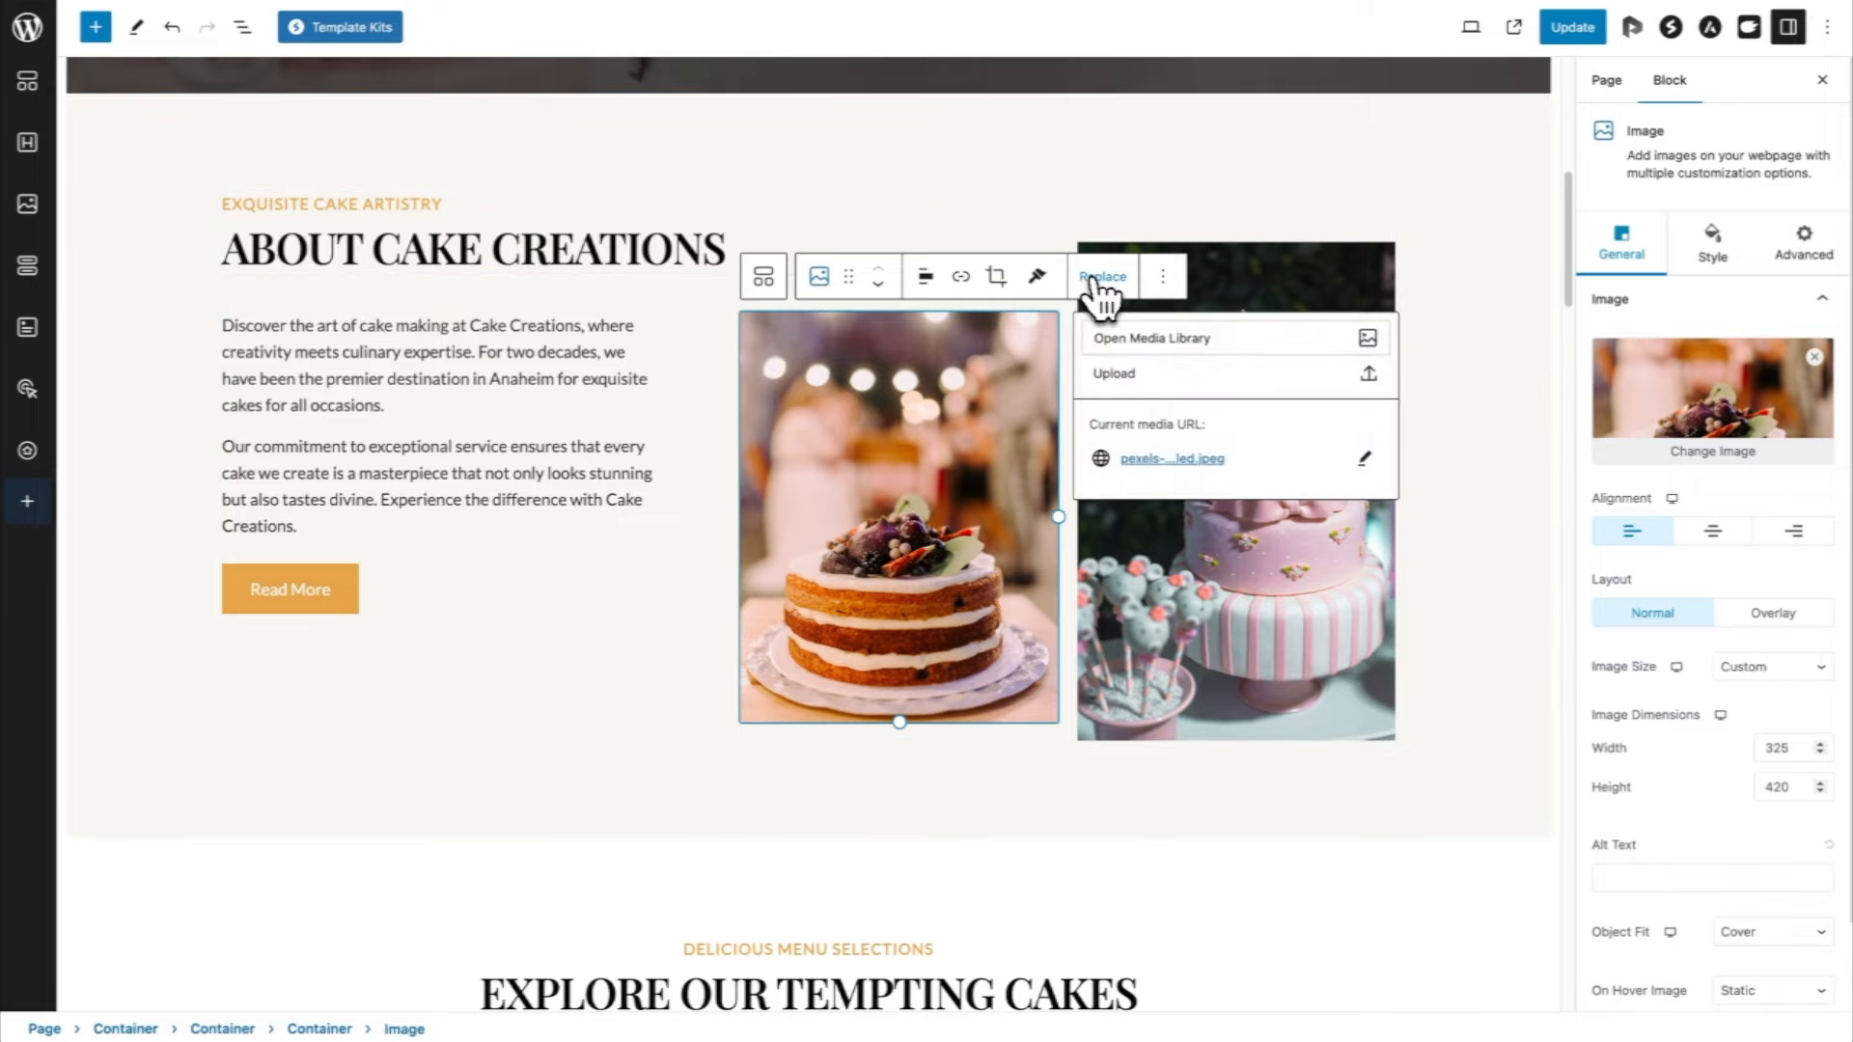
{"action": "left_click", "coordinate": [1125, 341]}
{"action": "left_click", "coordinate": [189, 100]}
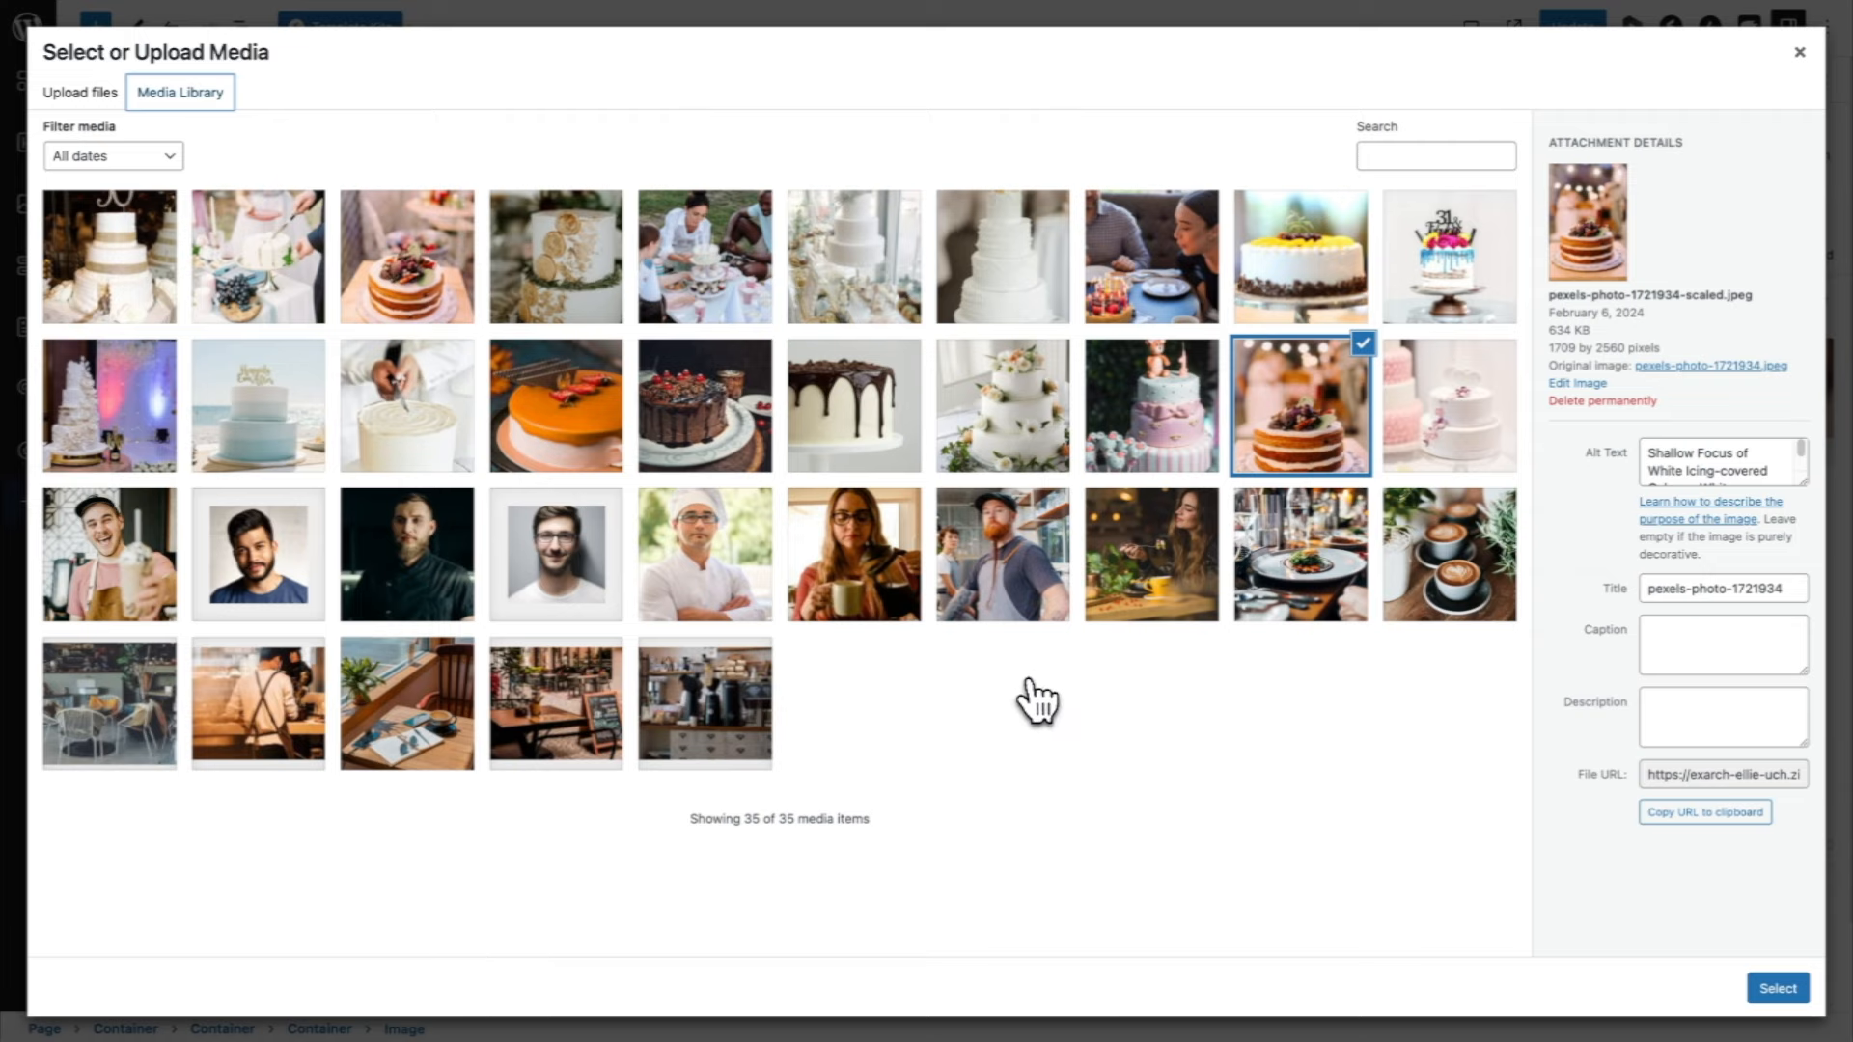
{"action": "left_click", "coordinate": [1013, 446]}
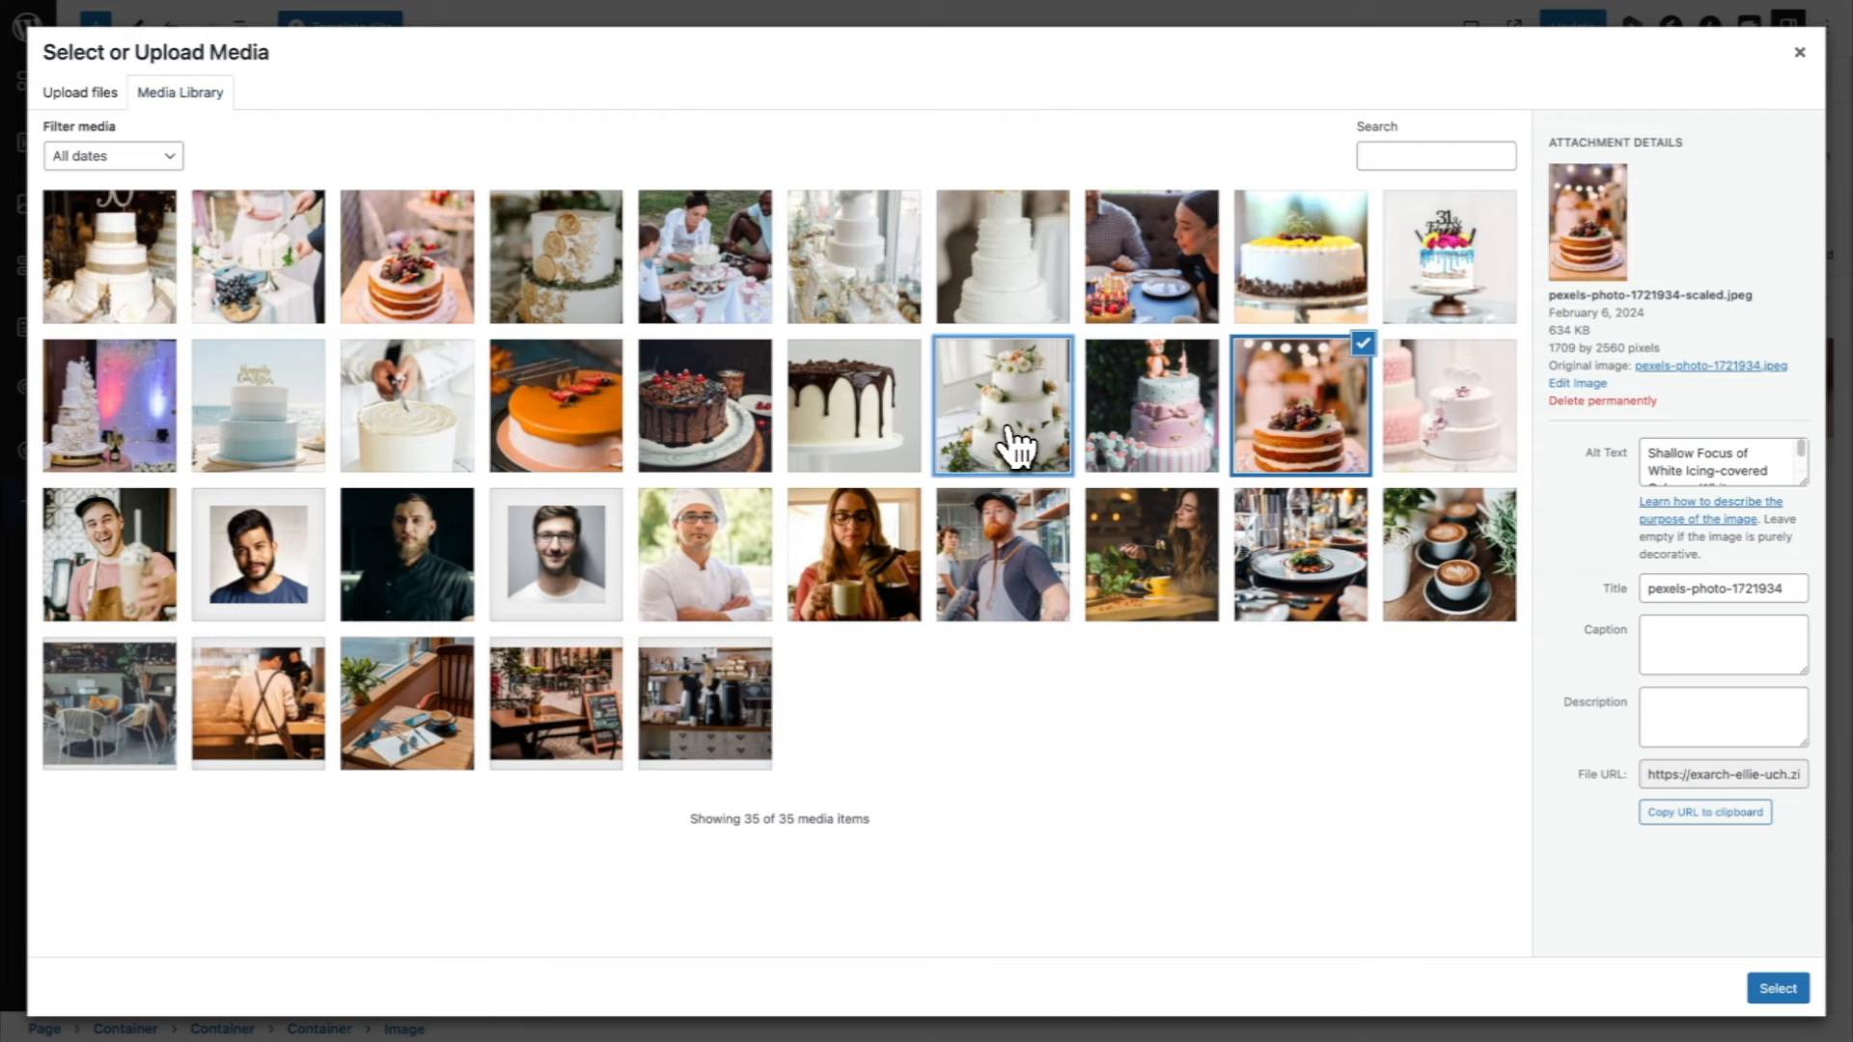
{"action": "left_click", "coordinate": [1779, 988]}
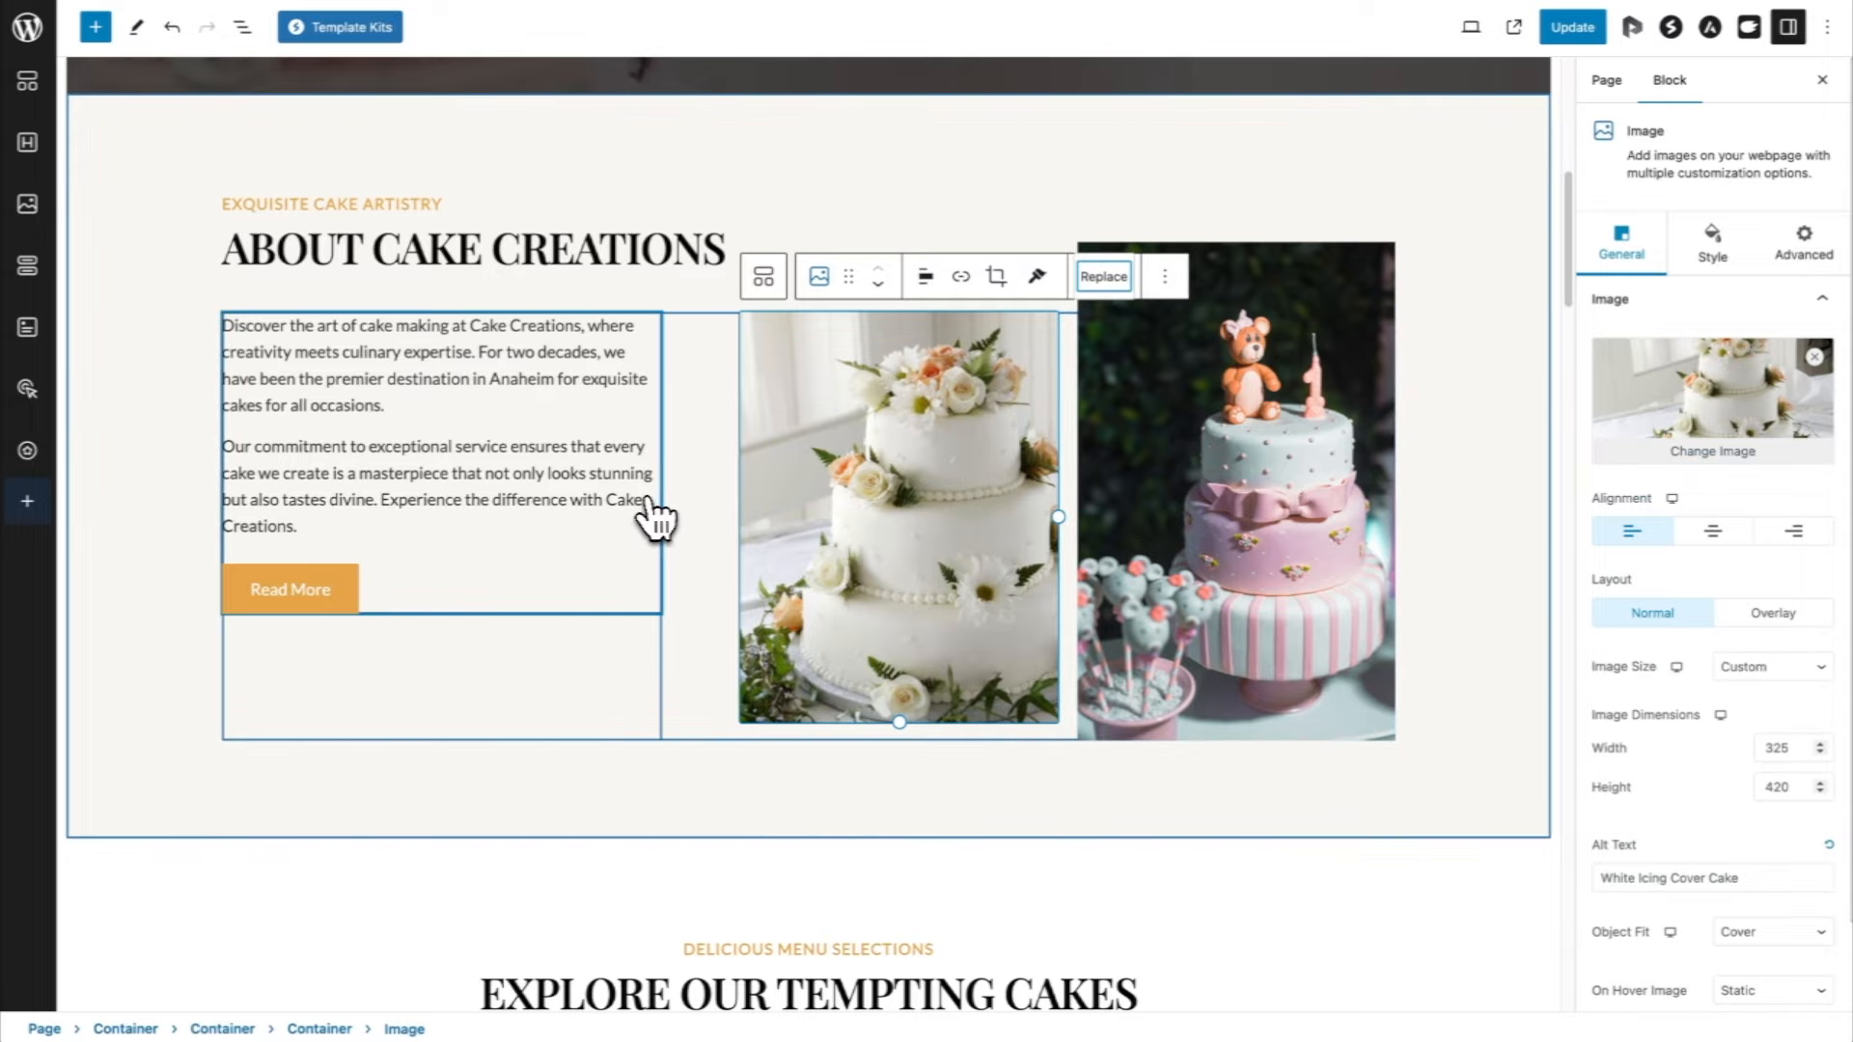
Step: Change the hero container's background image to the media library photo of a knife slicing through a wedding cake
{"action": "scroll", "coordinate": [656, 516], "scroll_direction": "up", "scroll_amount": 8}
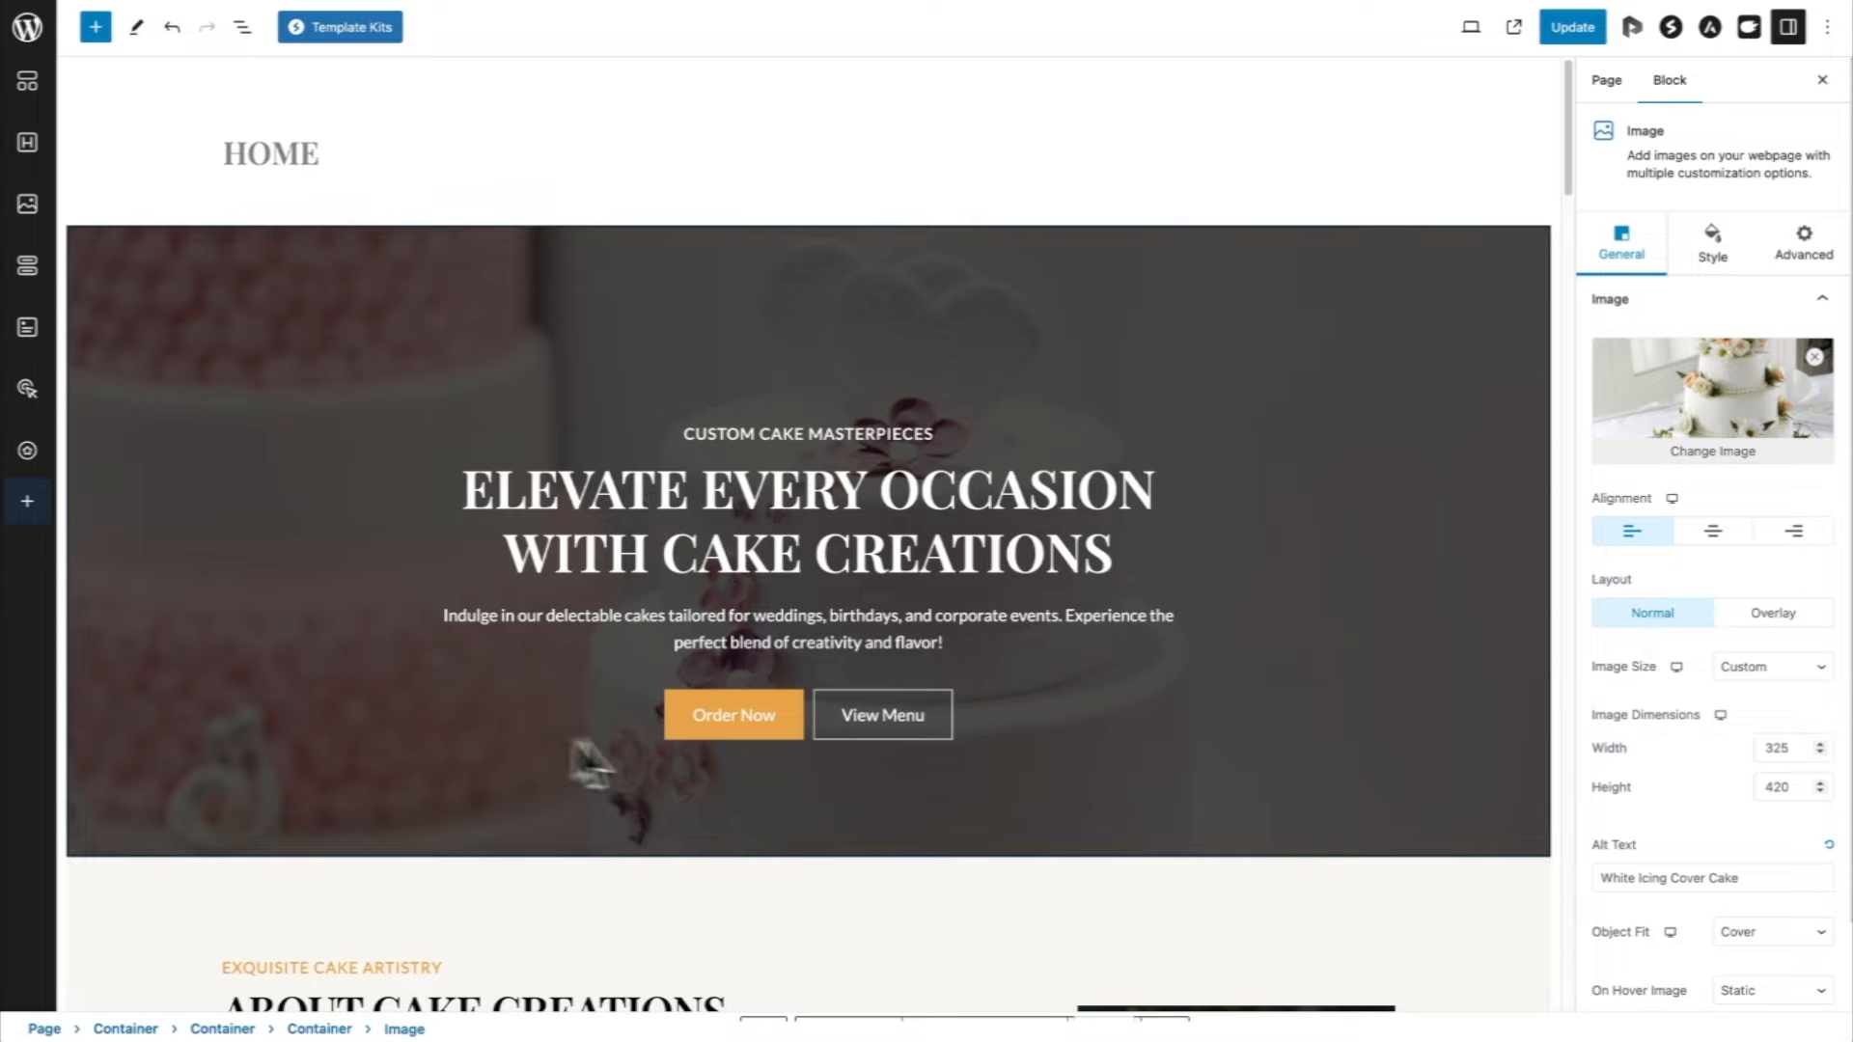
{"action": "left_click", "coordinate": [954, 305]}
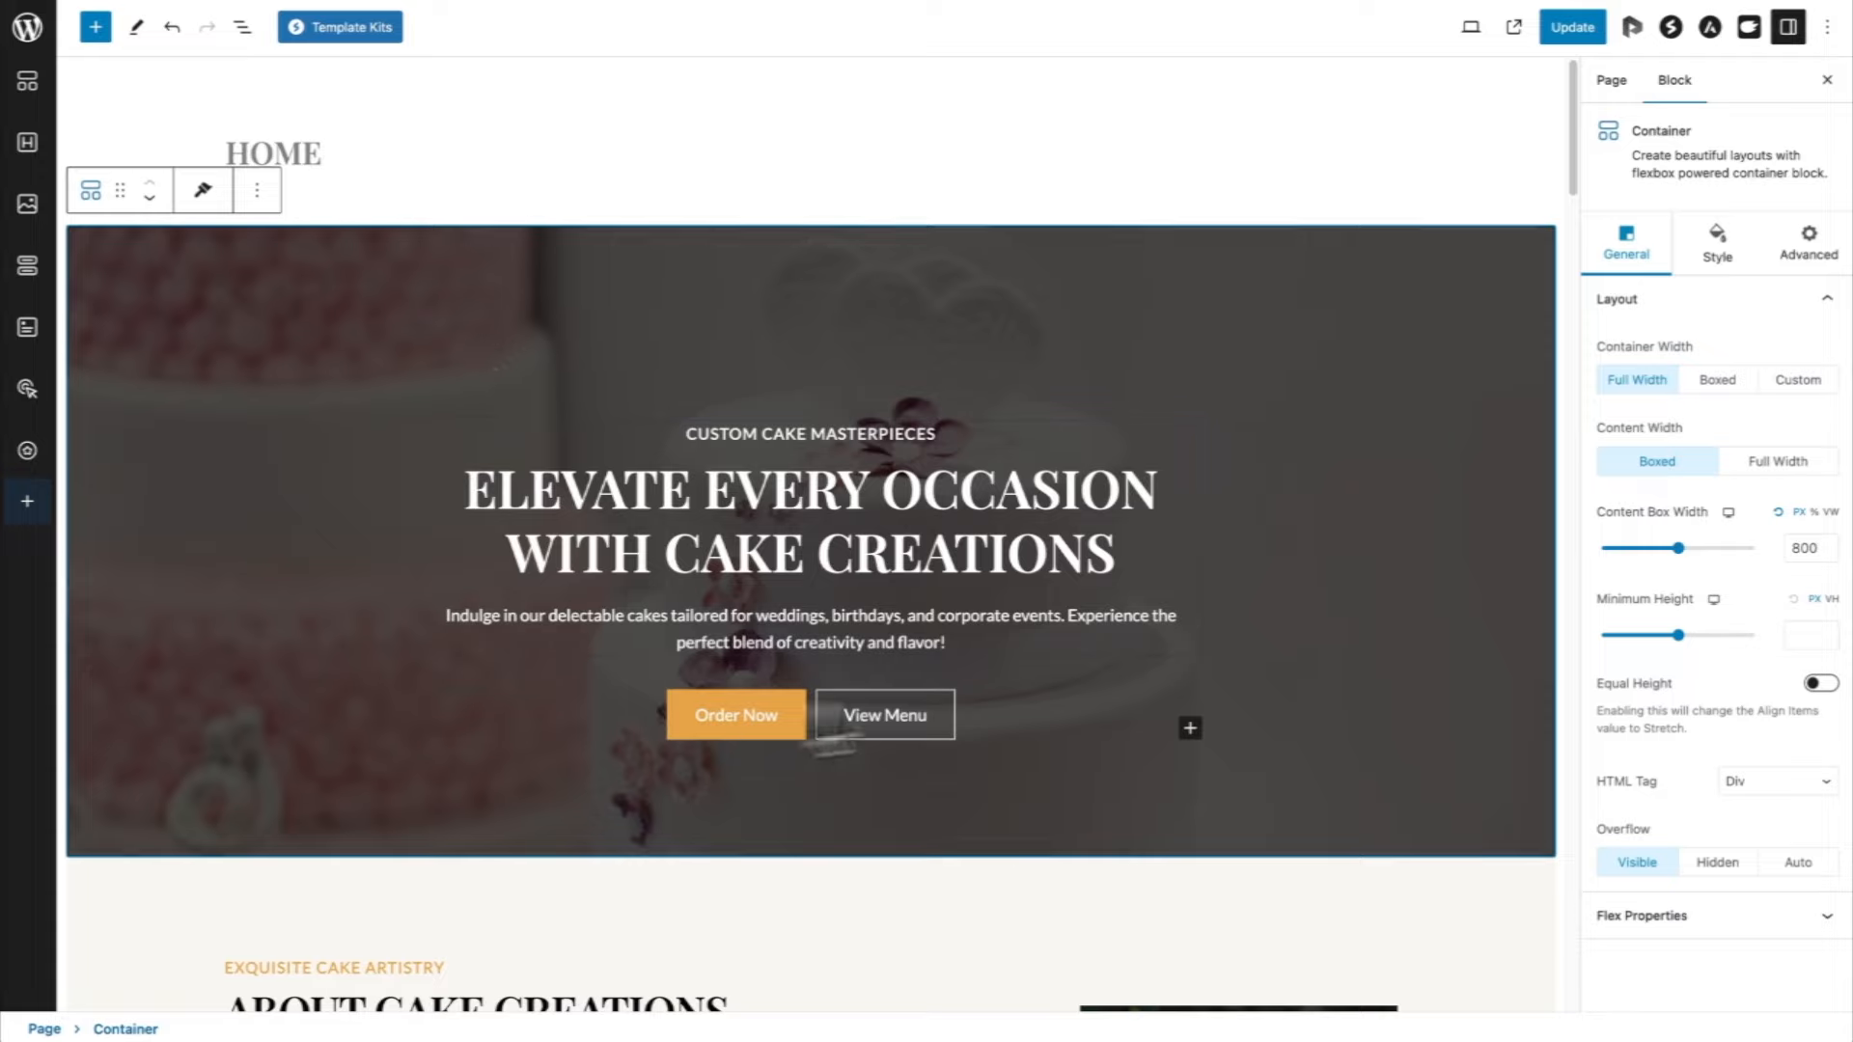
{"action": "left_click", "coordinate": [1715, 253]}
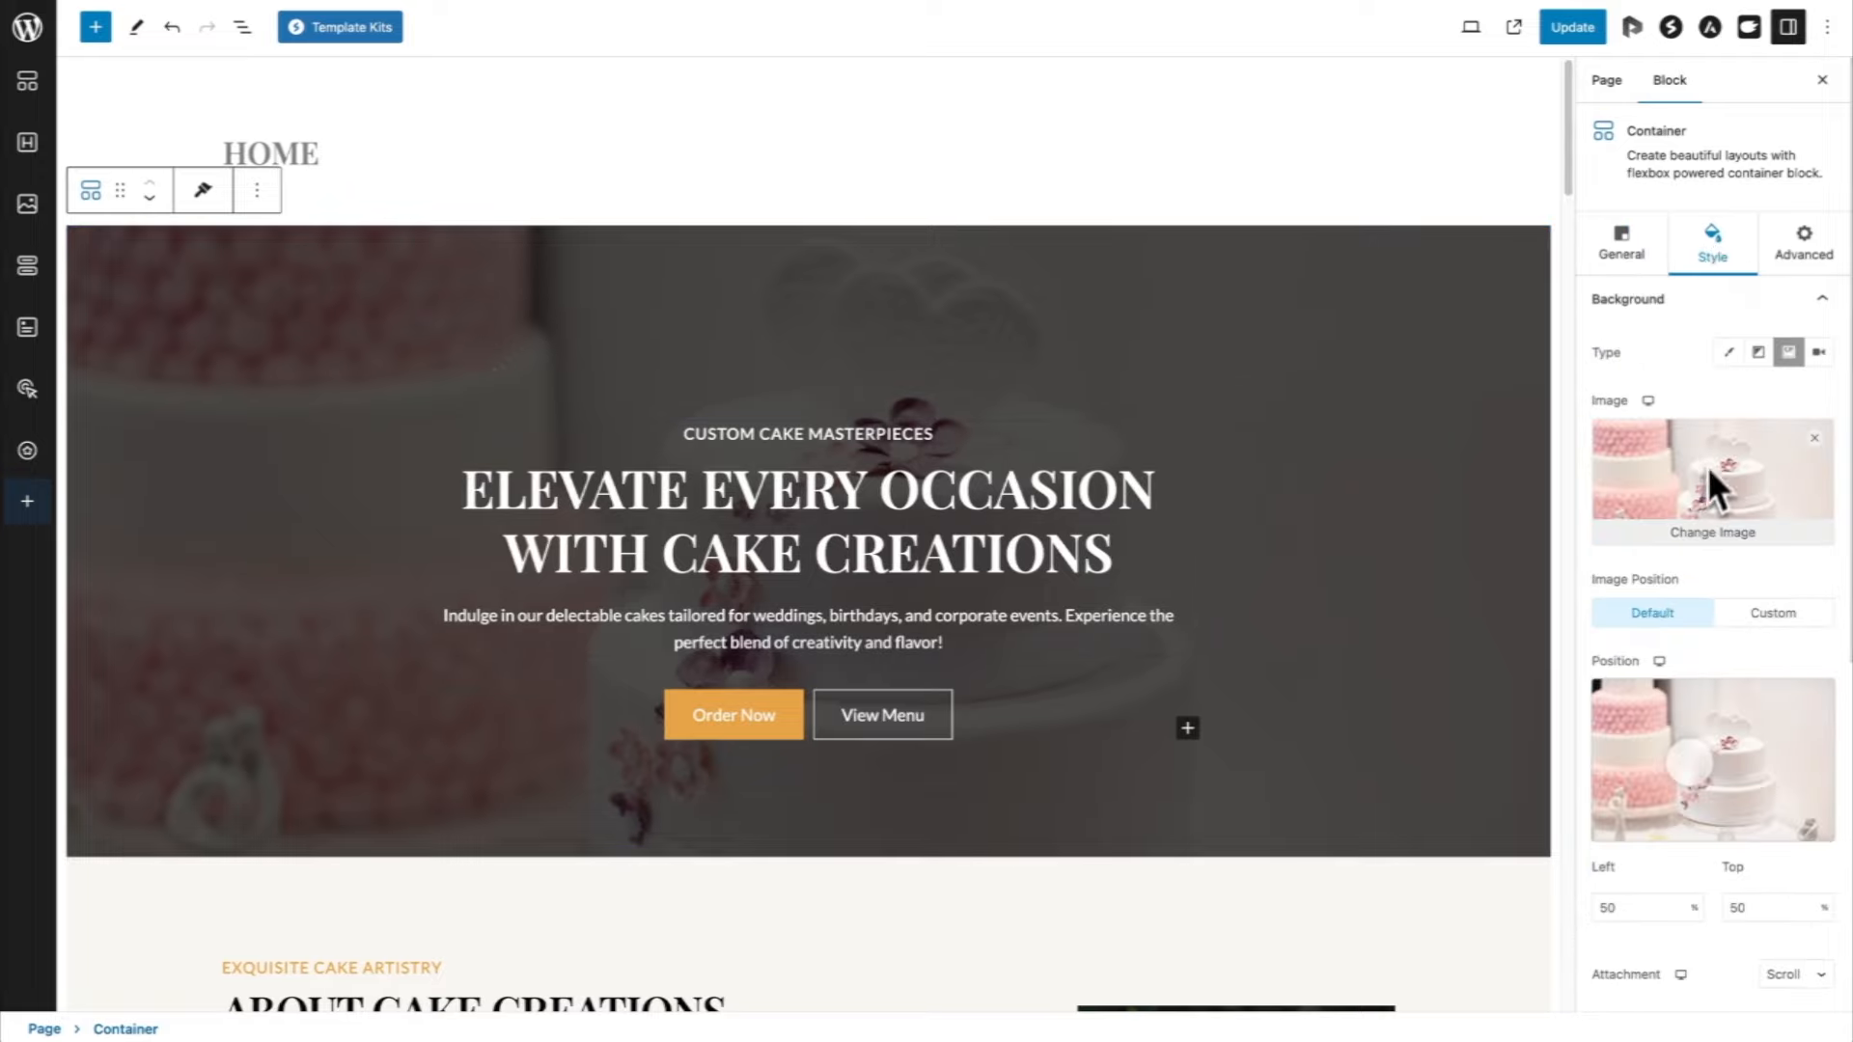
{"action": "left_click", "coordinate": [1703, 534]}
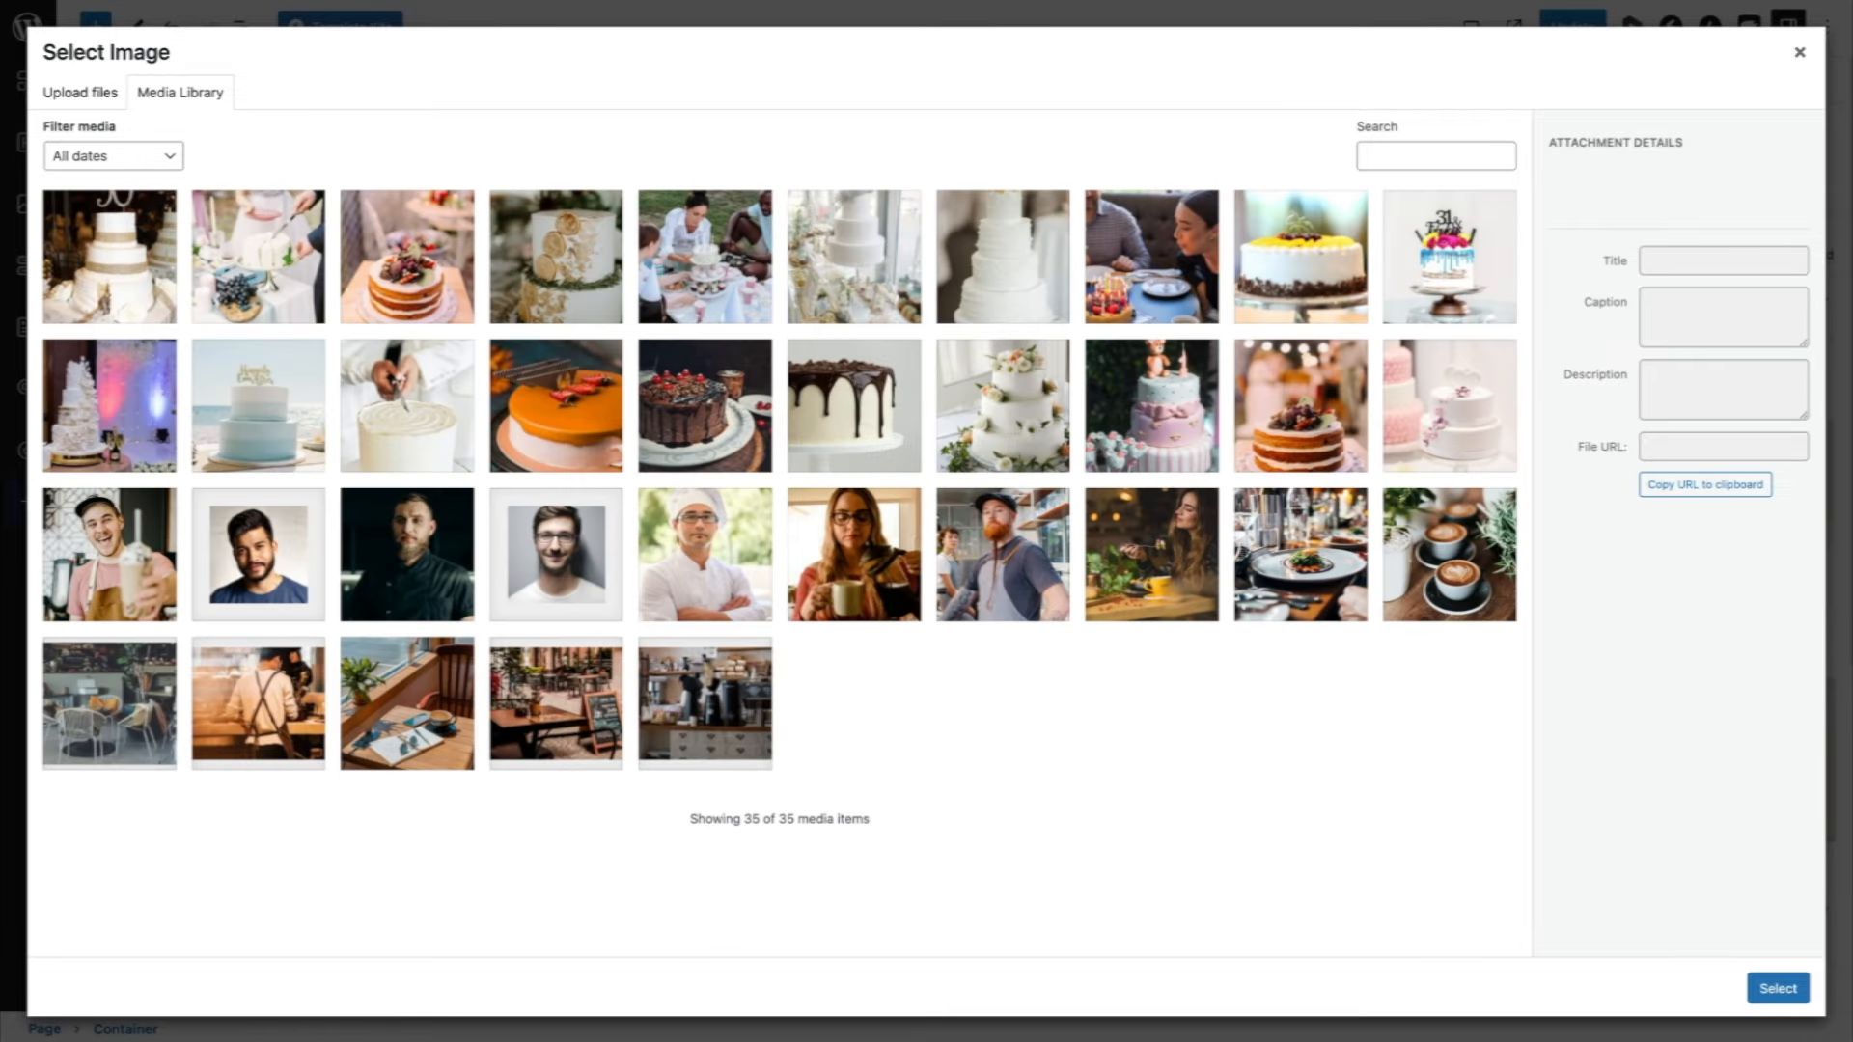
{"action": "left_click", "coordinate": [431, 446]}
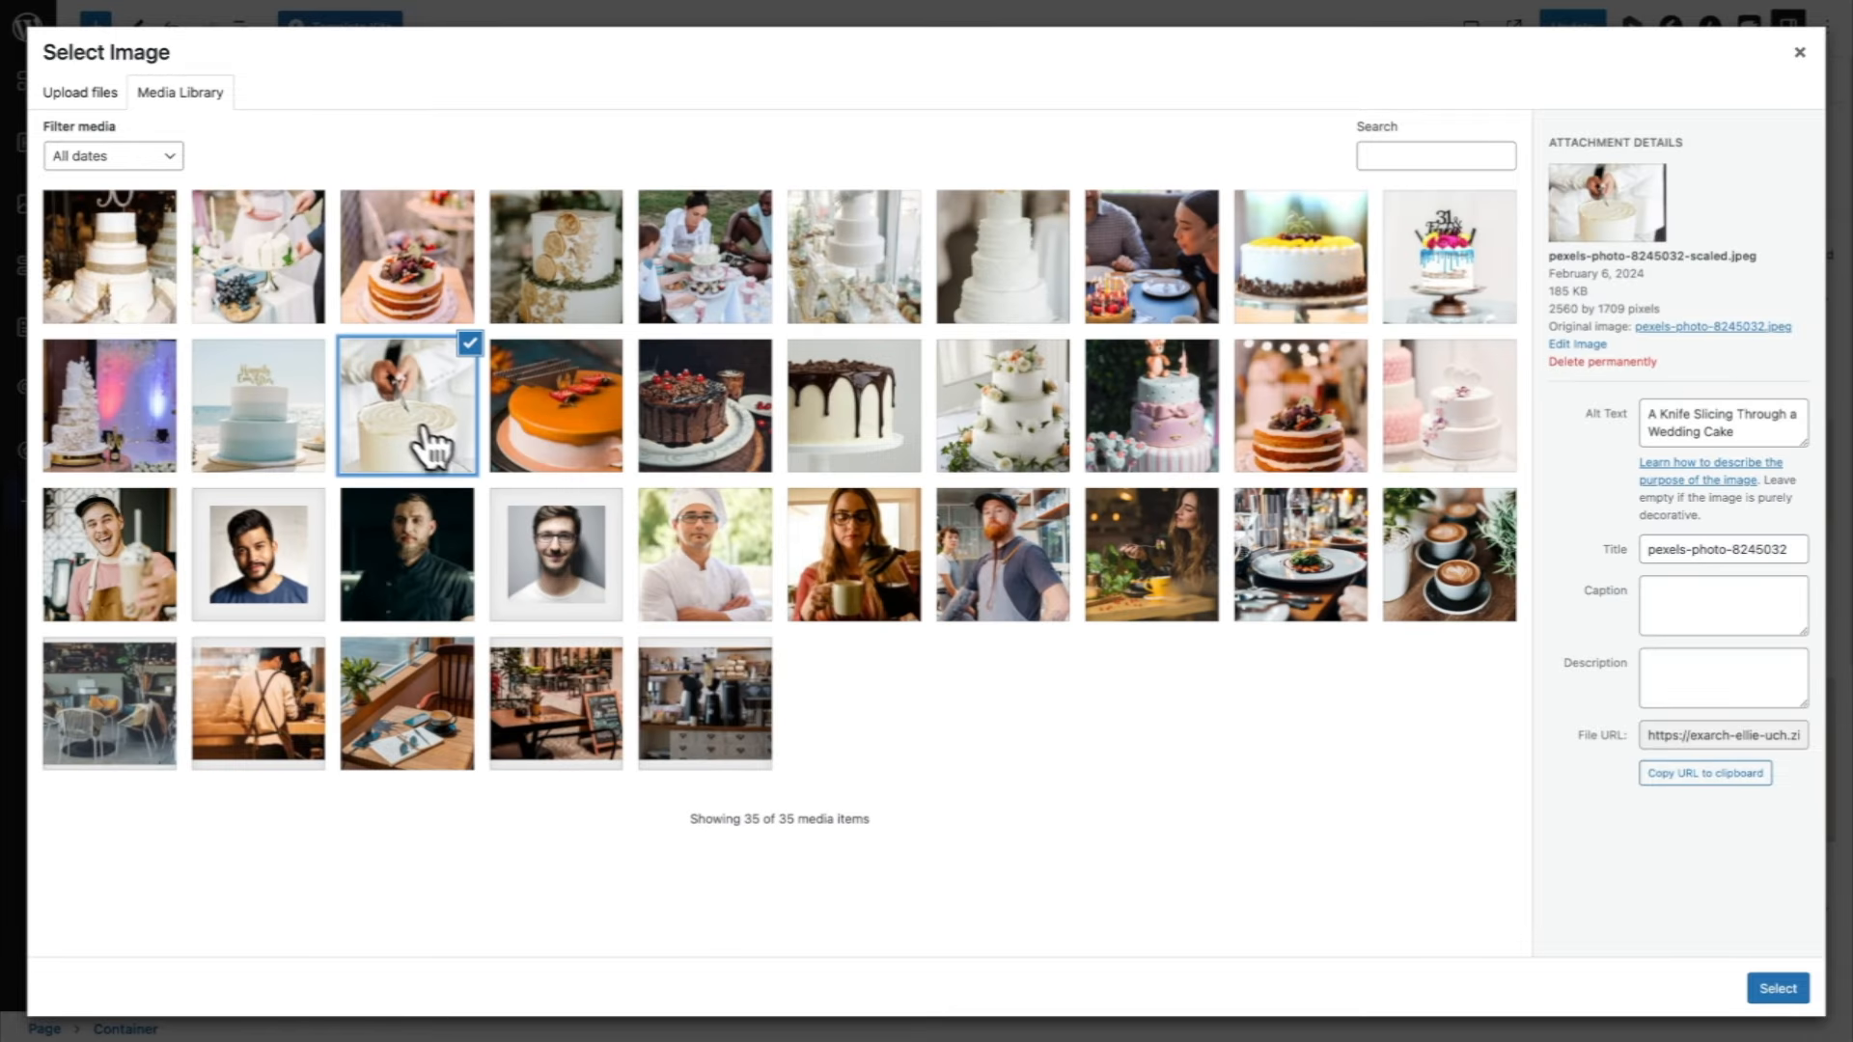
{"action": "left_click", "coordinate": [1786, 992]}
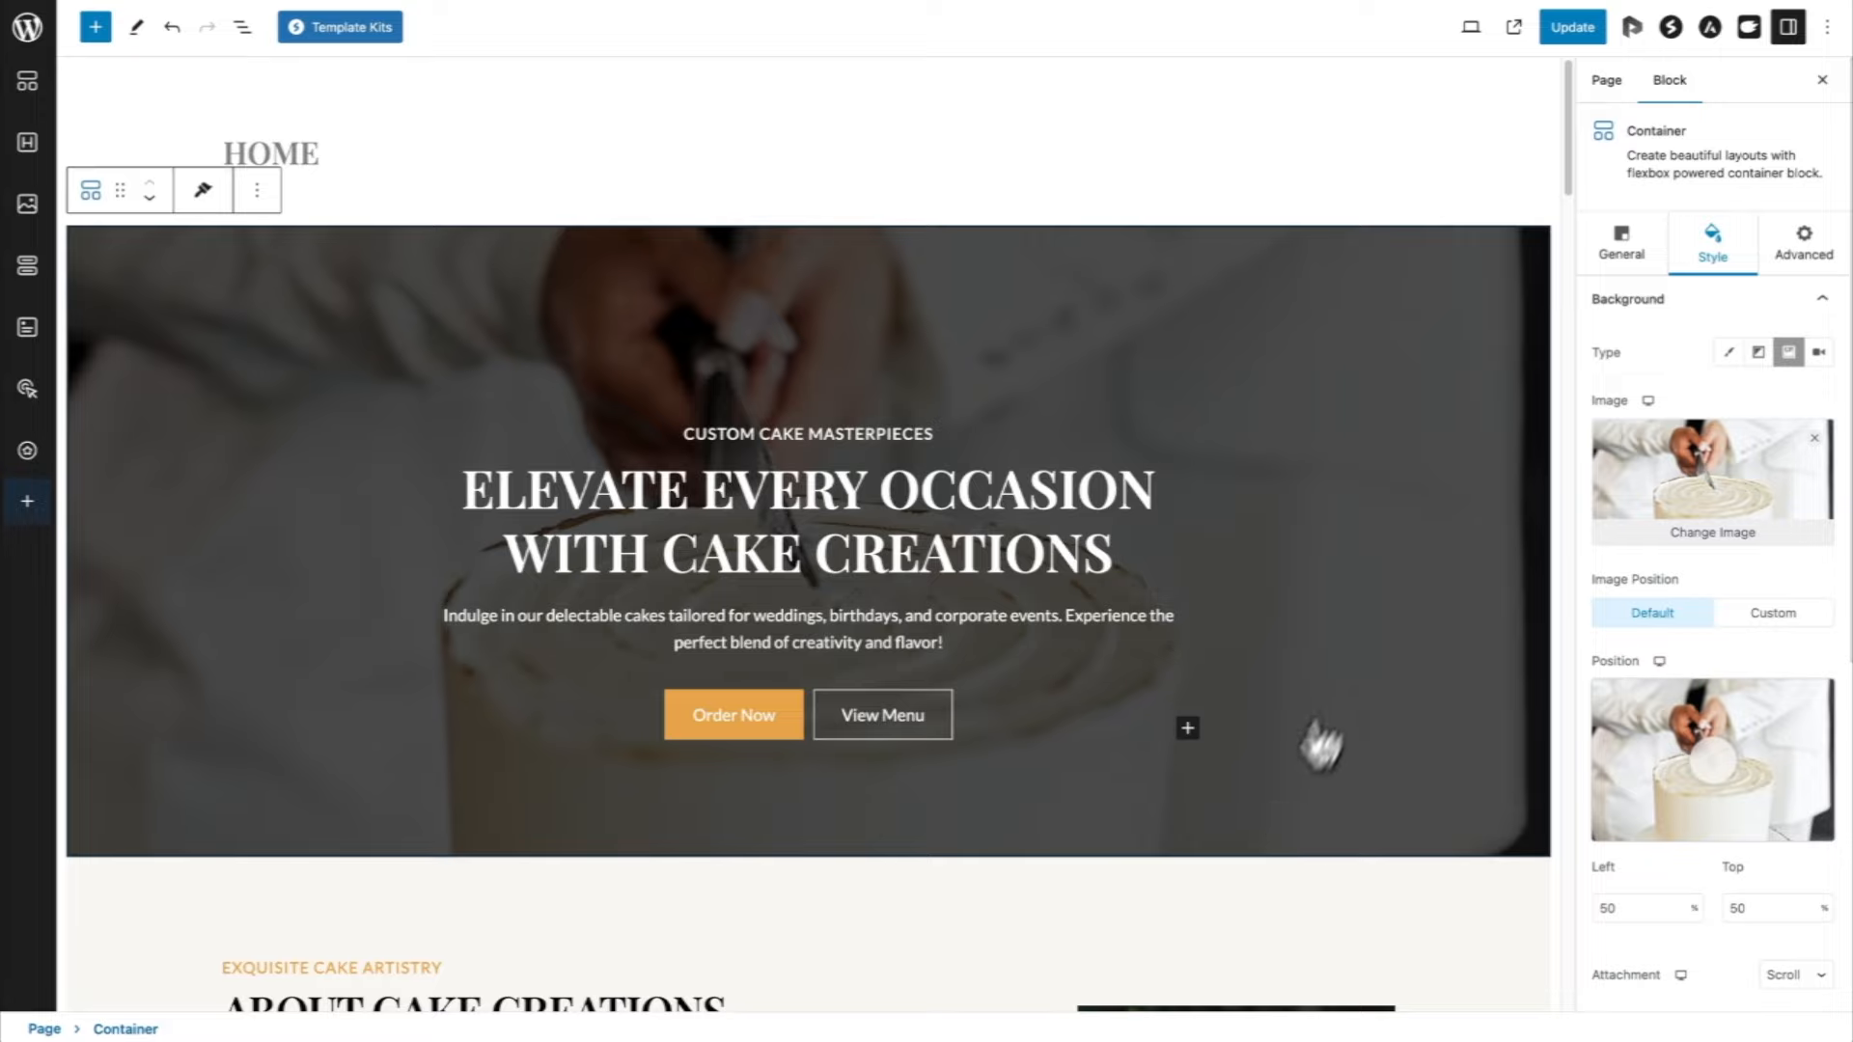
Step: Update the Home page and view it on the site
{"action": "left_click", "coordinate": [1568, 29]}
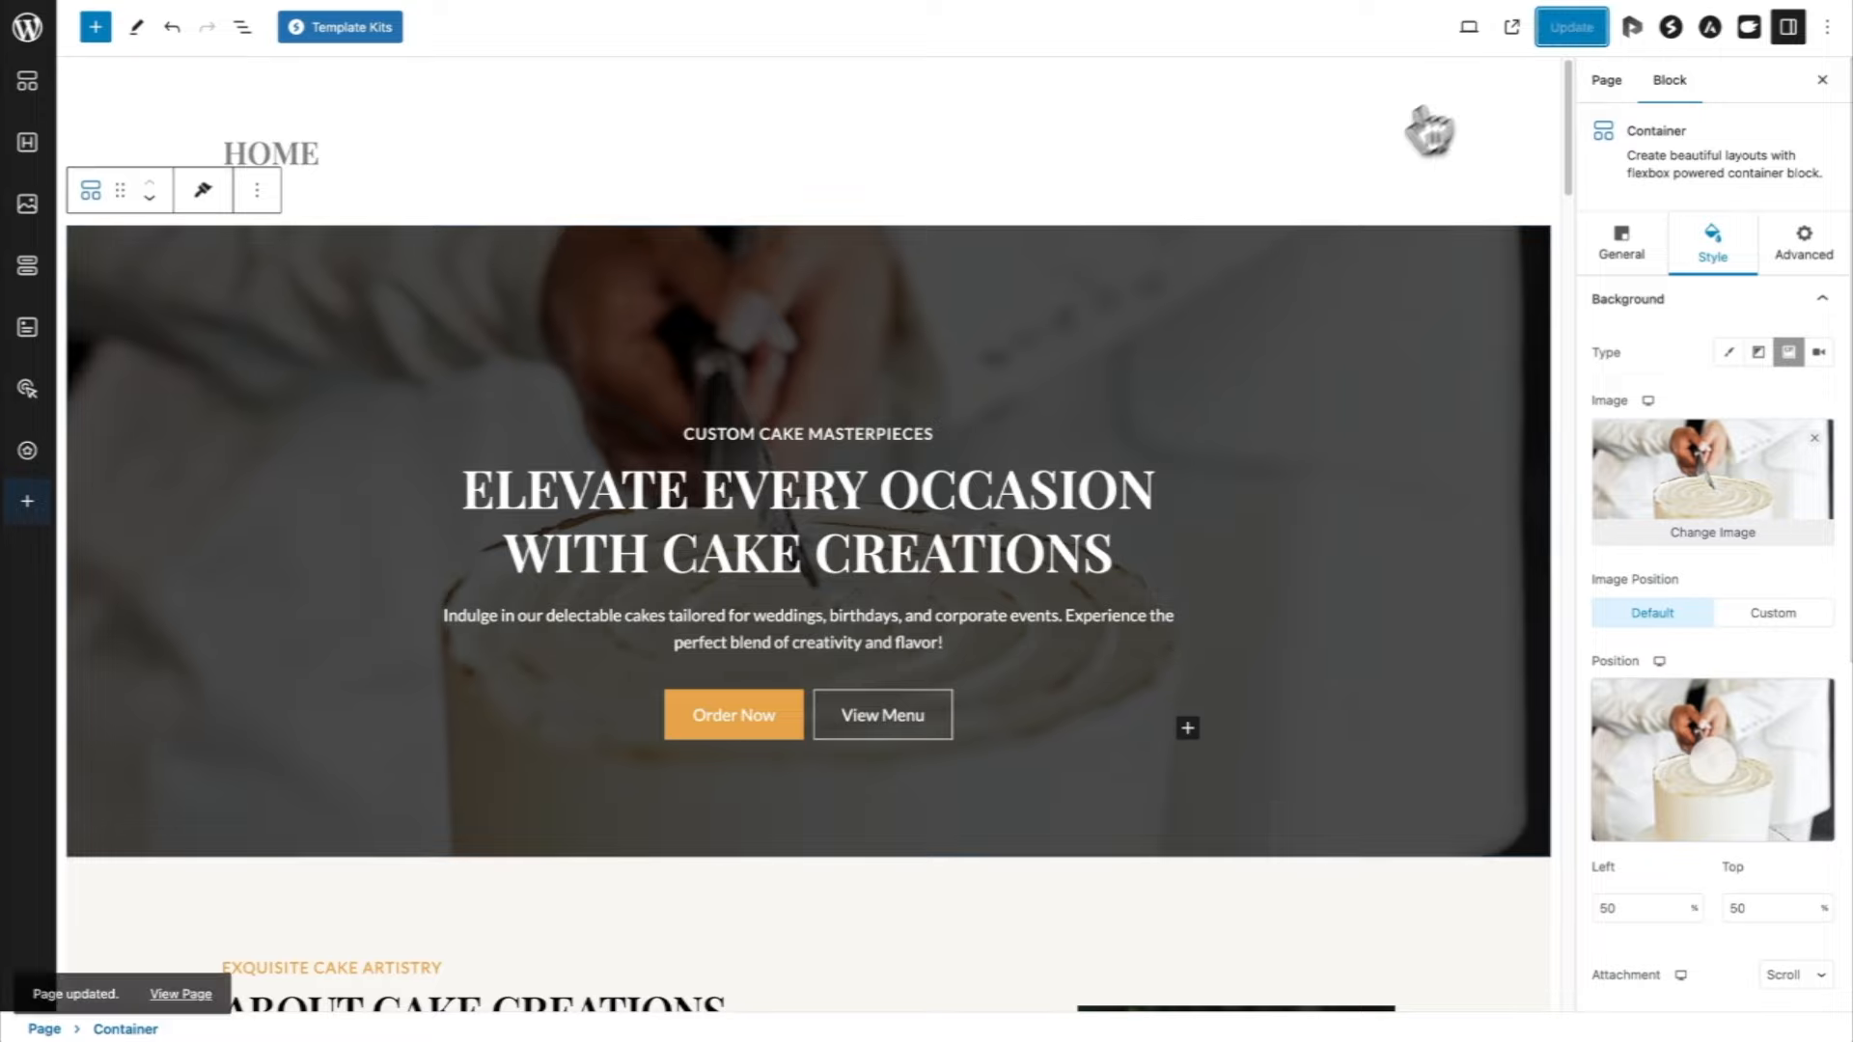
{"action": "left_click", "coordinate": [201, 986]}
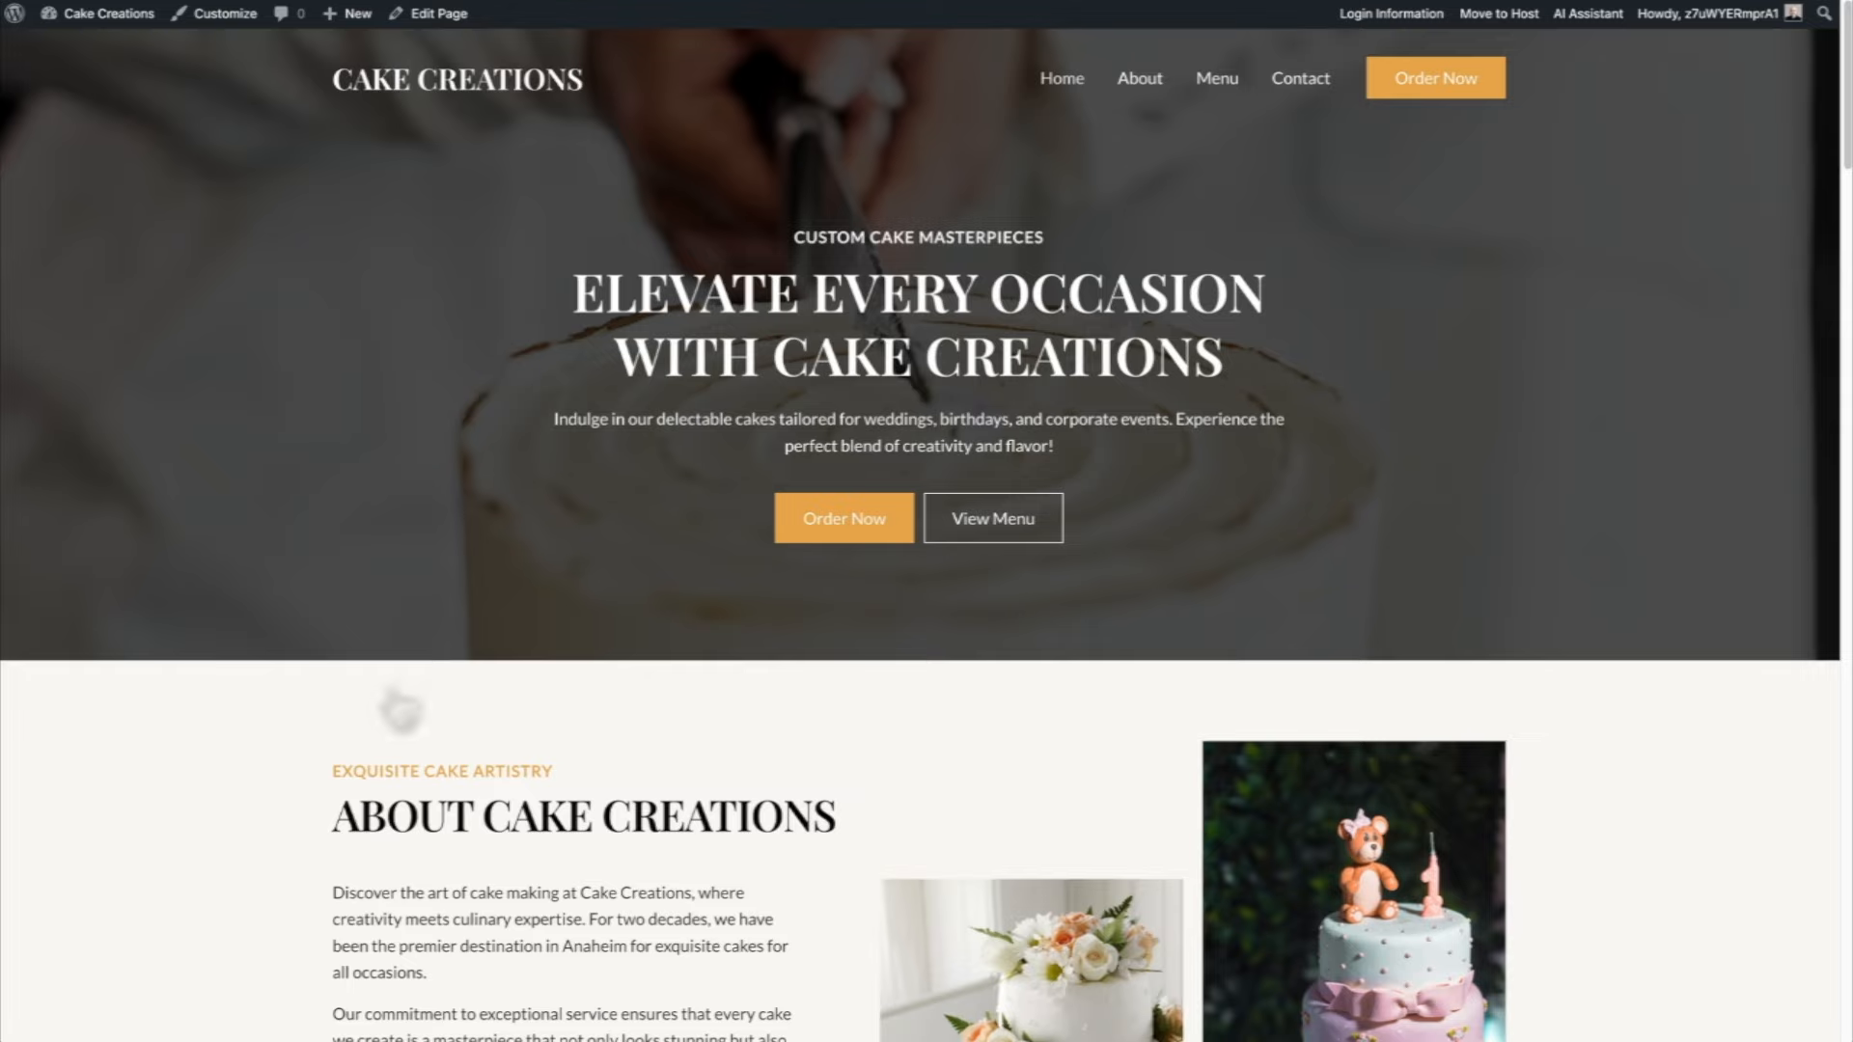
Step: Add a new page from the dashboard, title it CATERING, and disable the title's display on the page
{"action": "mouse_move", "coordinate": [108, 15]}
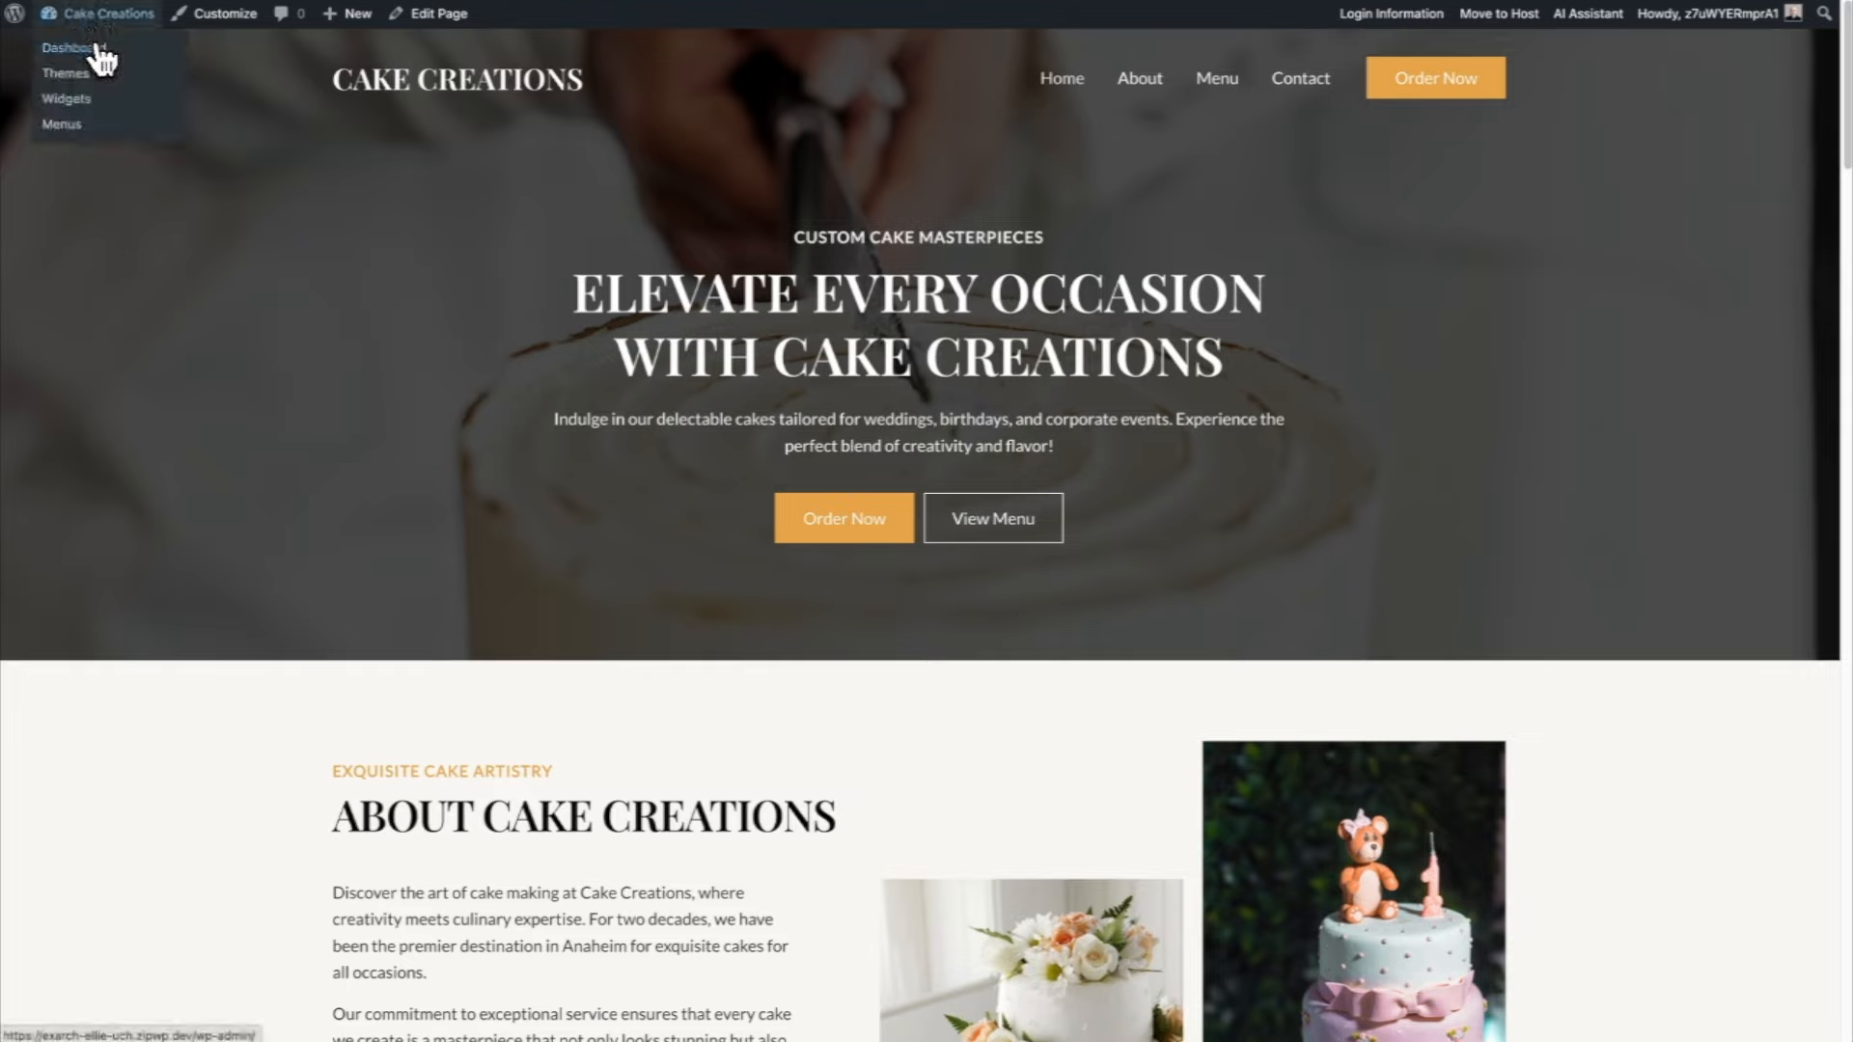
{"action": "left_click", "coordinate": [99, 58]}
{"action": "mouse_move", "coordinate": [106, 275]}
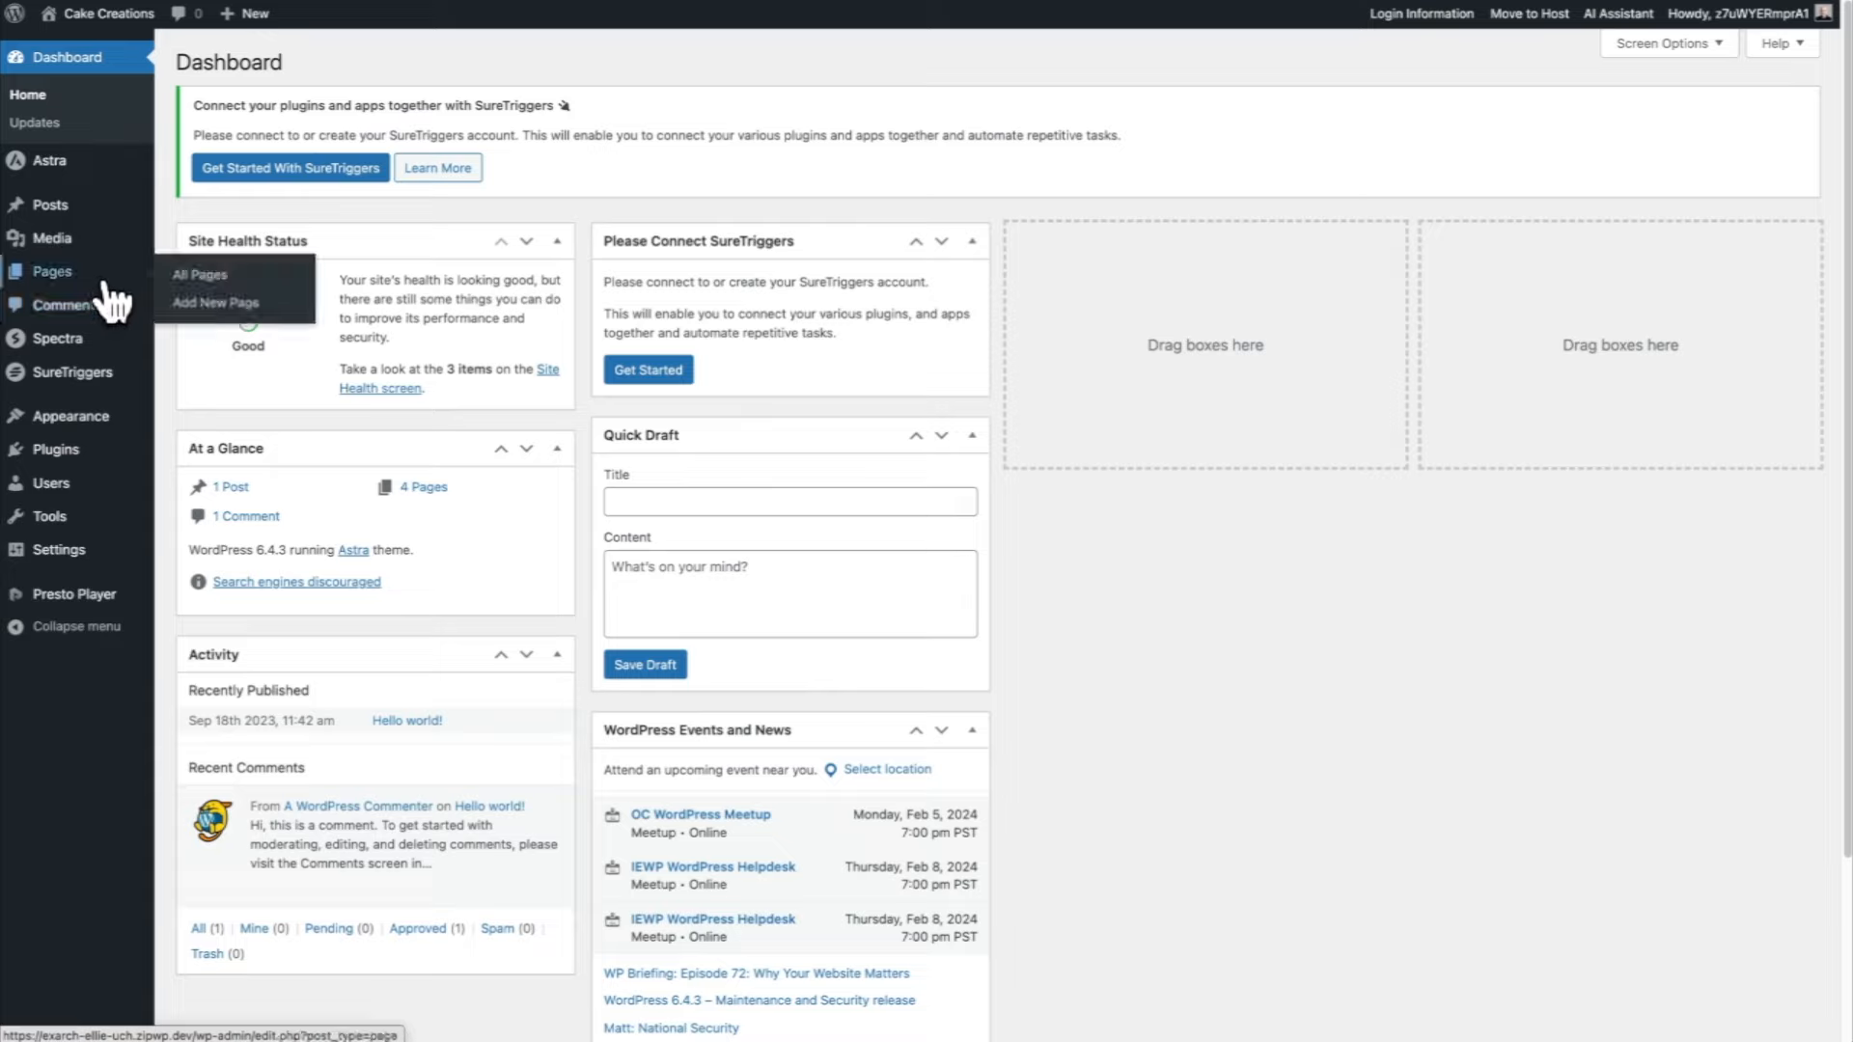
{"action": "left_click", "coordinate": [212, 304]}
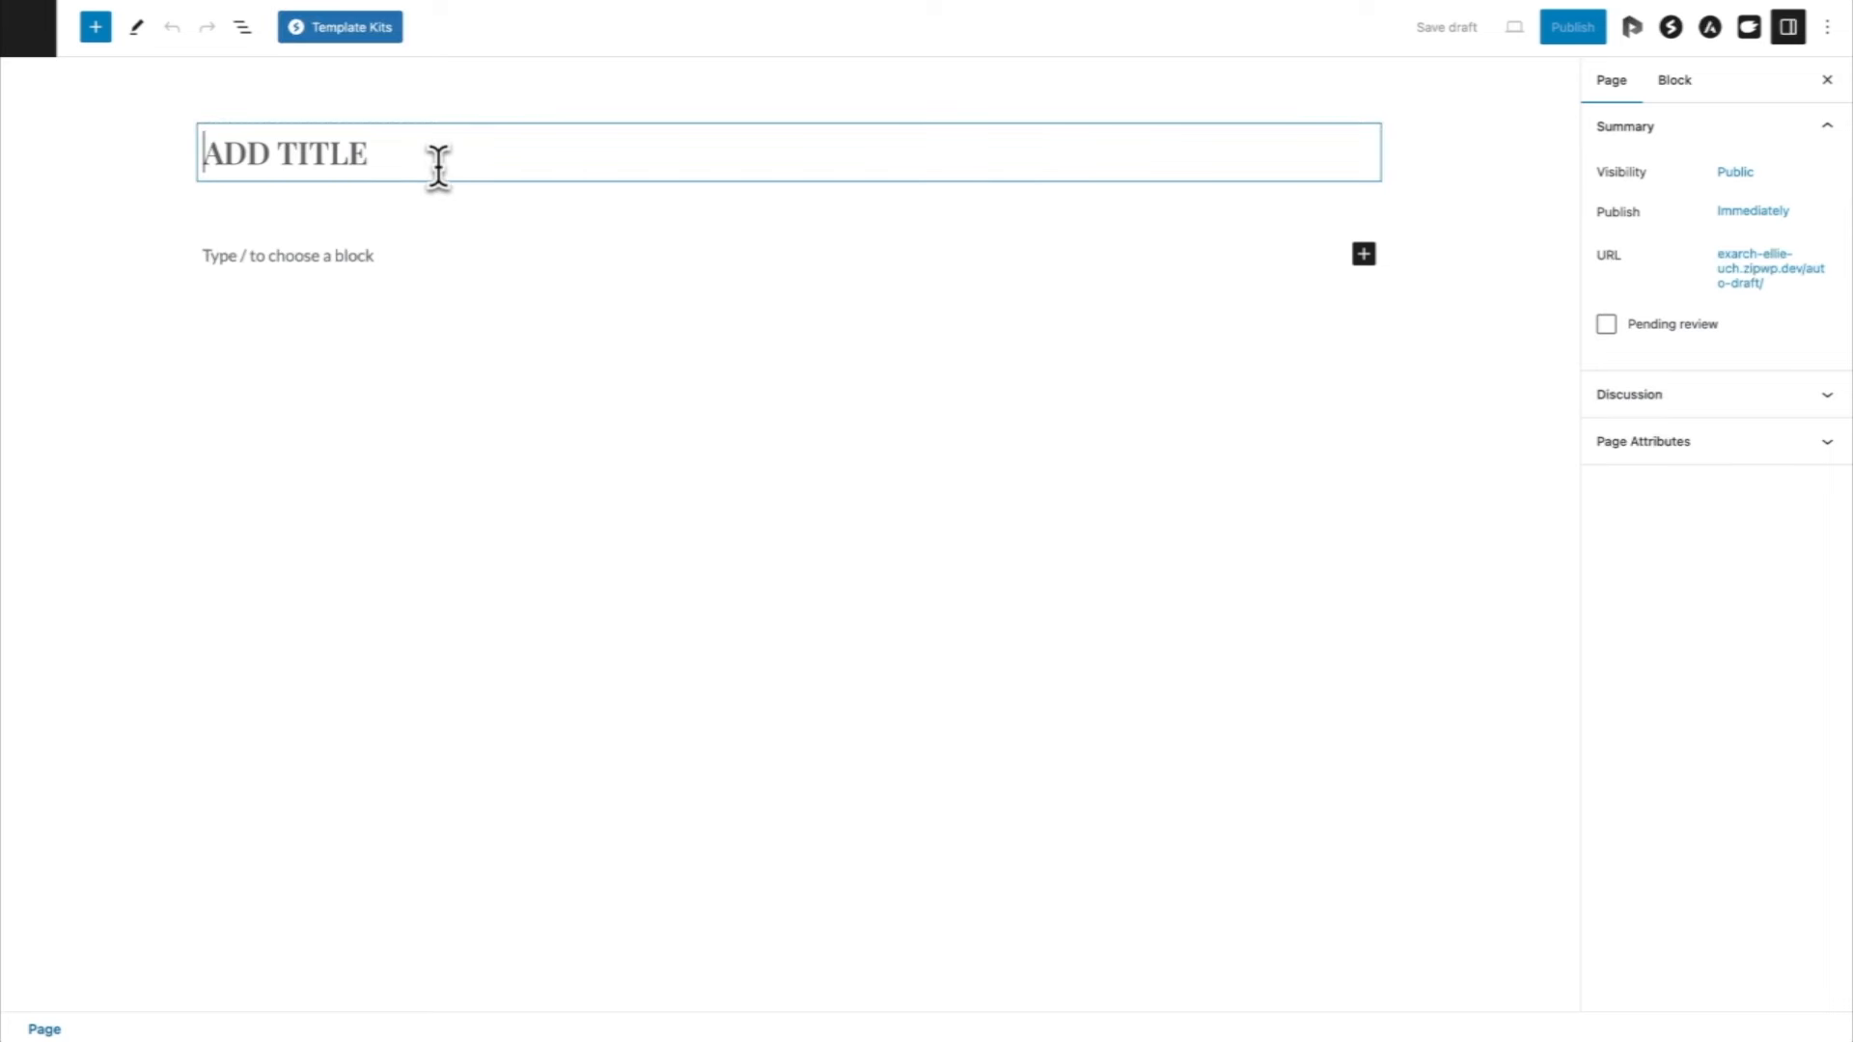
{"action": "type", "text": "CATERING"}
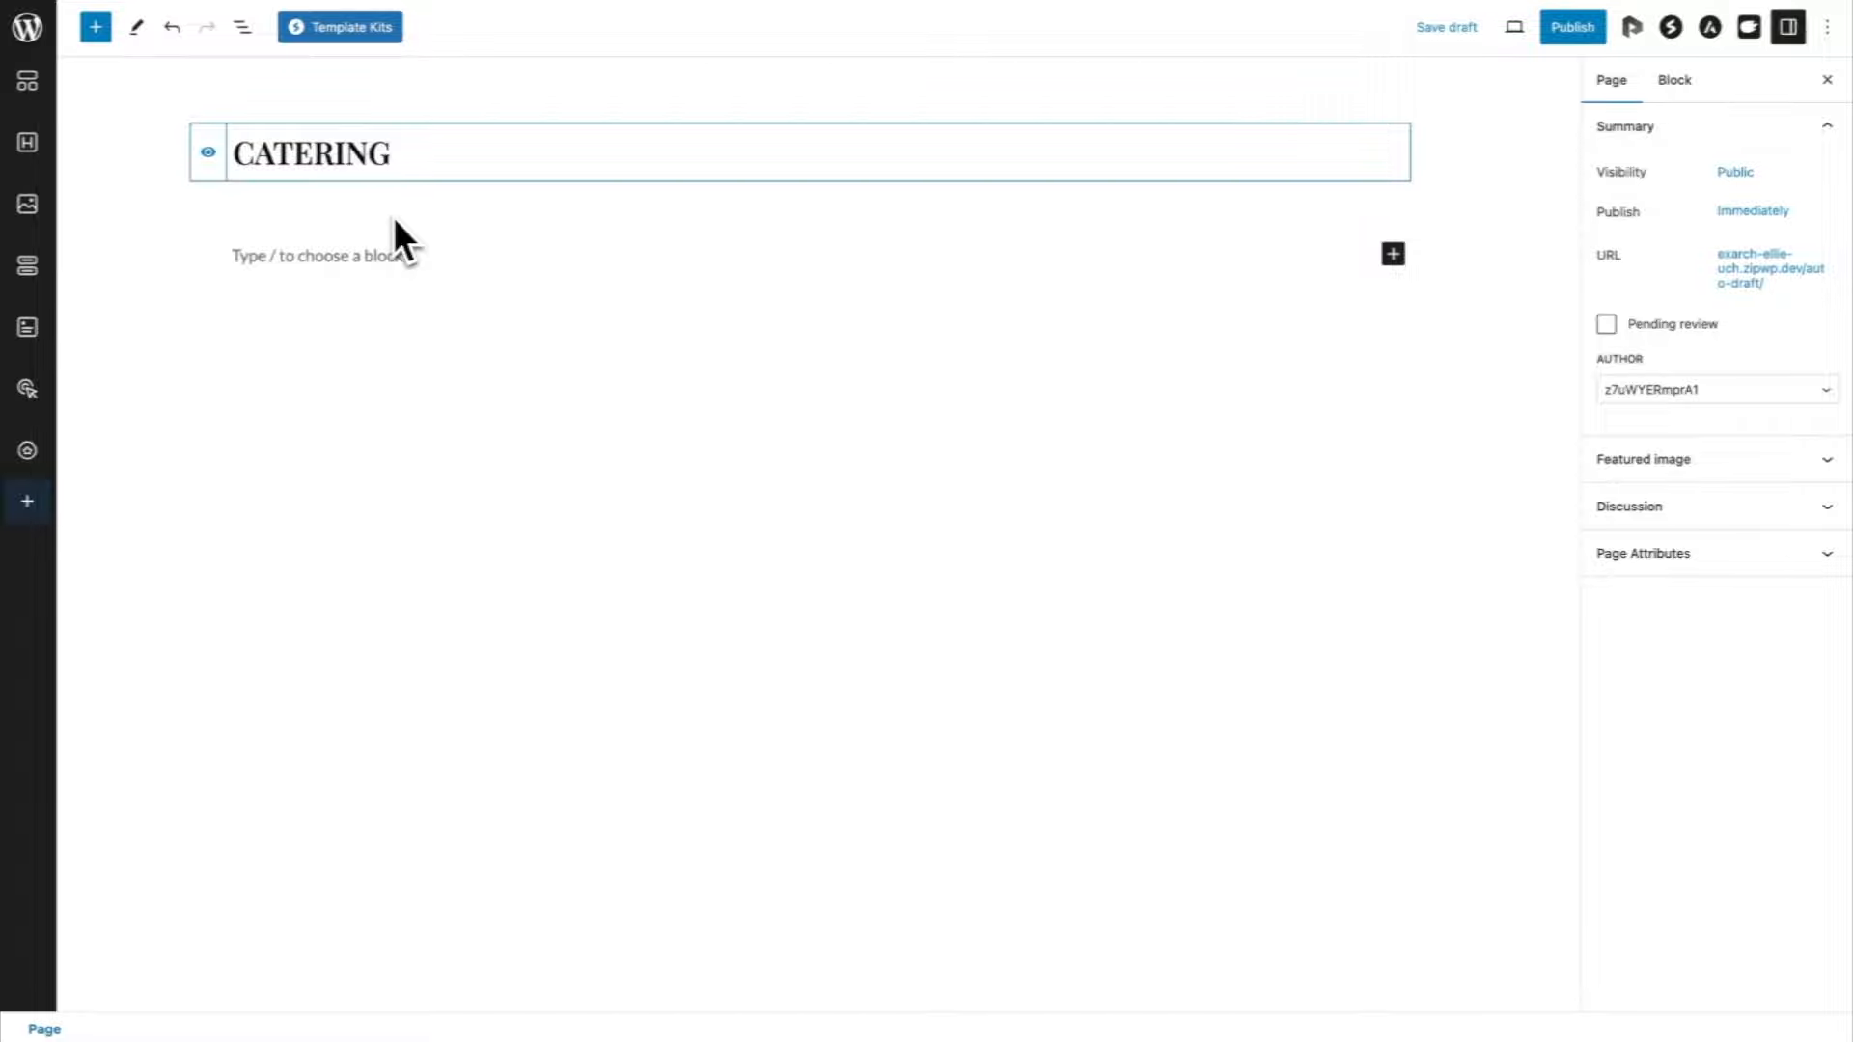
{"action": "left_click", "coordinate": [208, 158]}
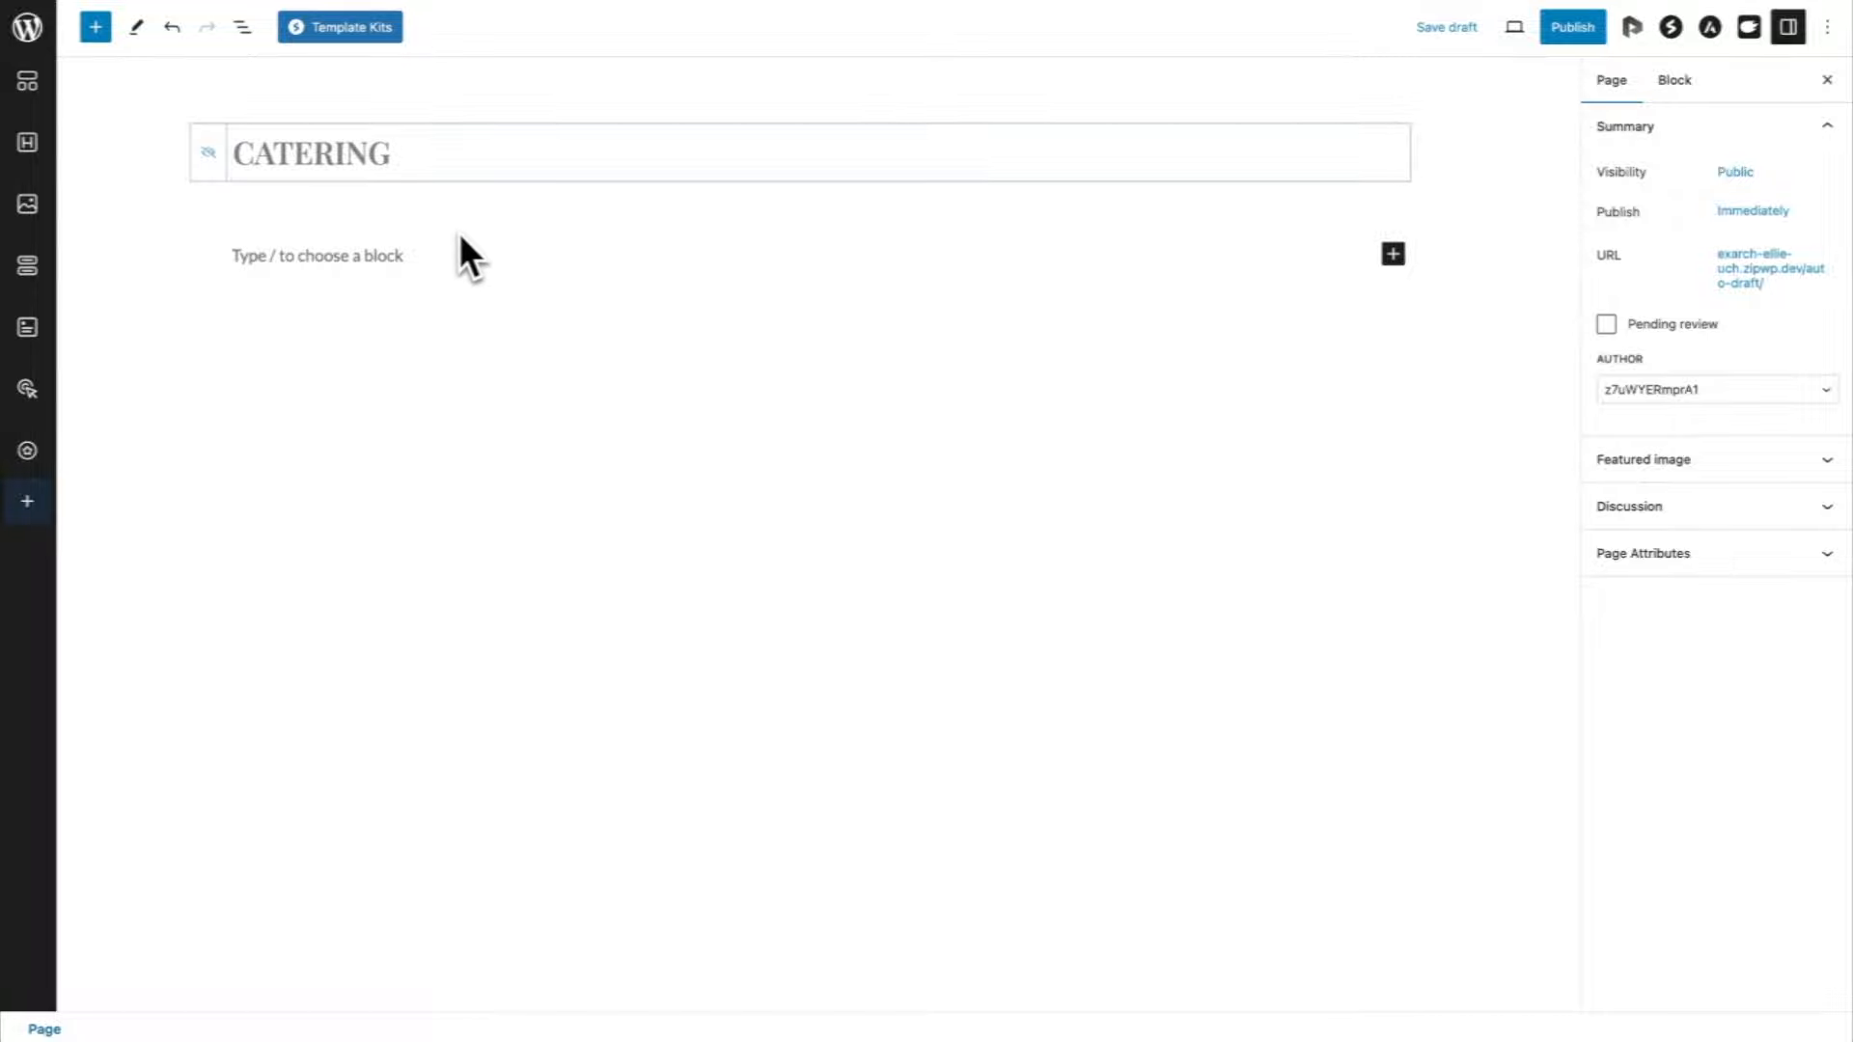
Step: Insert the centered "Achieve Your Goals With Our Expert Guidance" hero pattern with the wide autumn valley image from the design library
{"action": "left_click", "coordinate": [321, 34]}
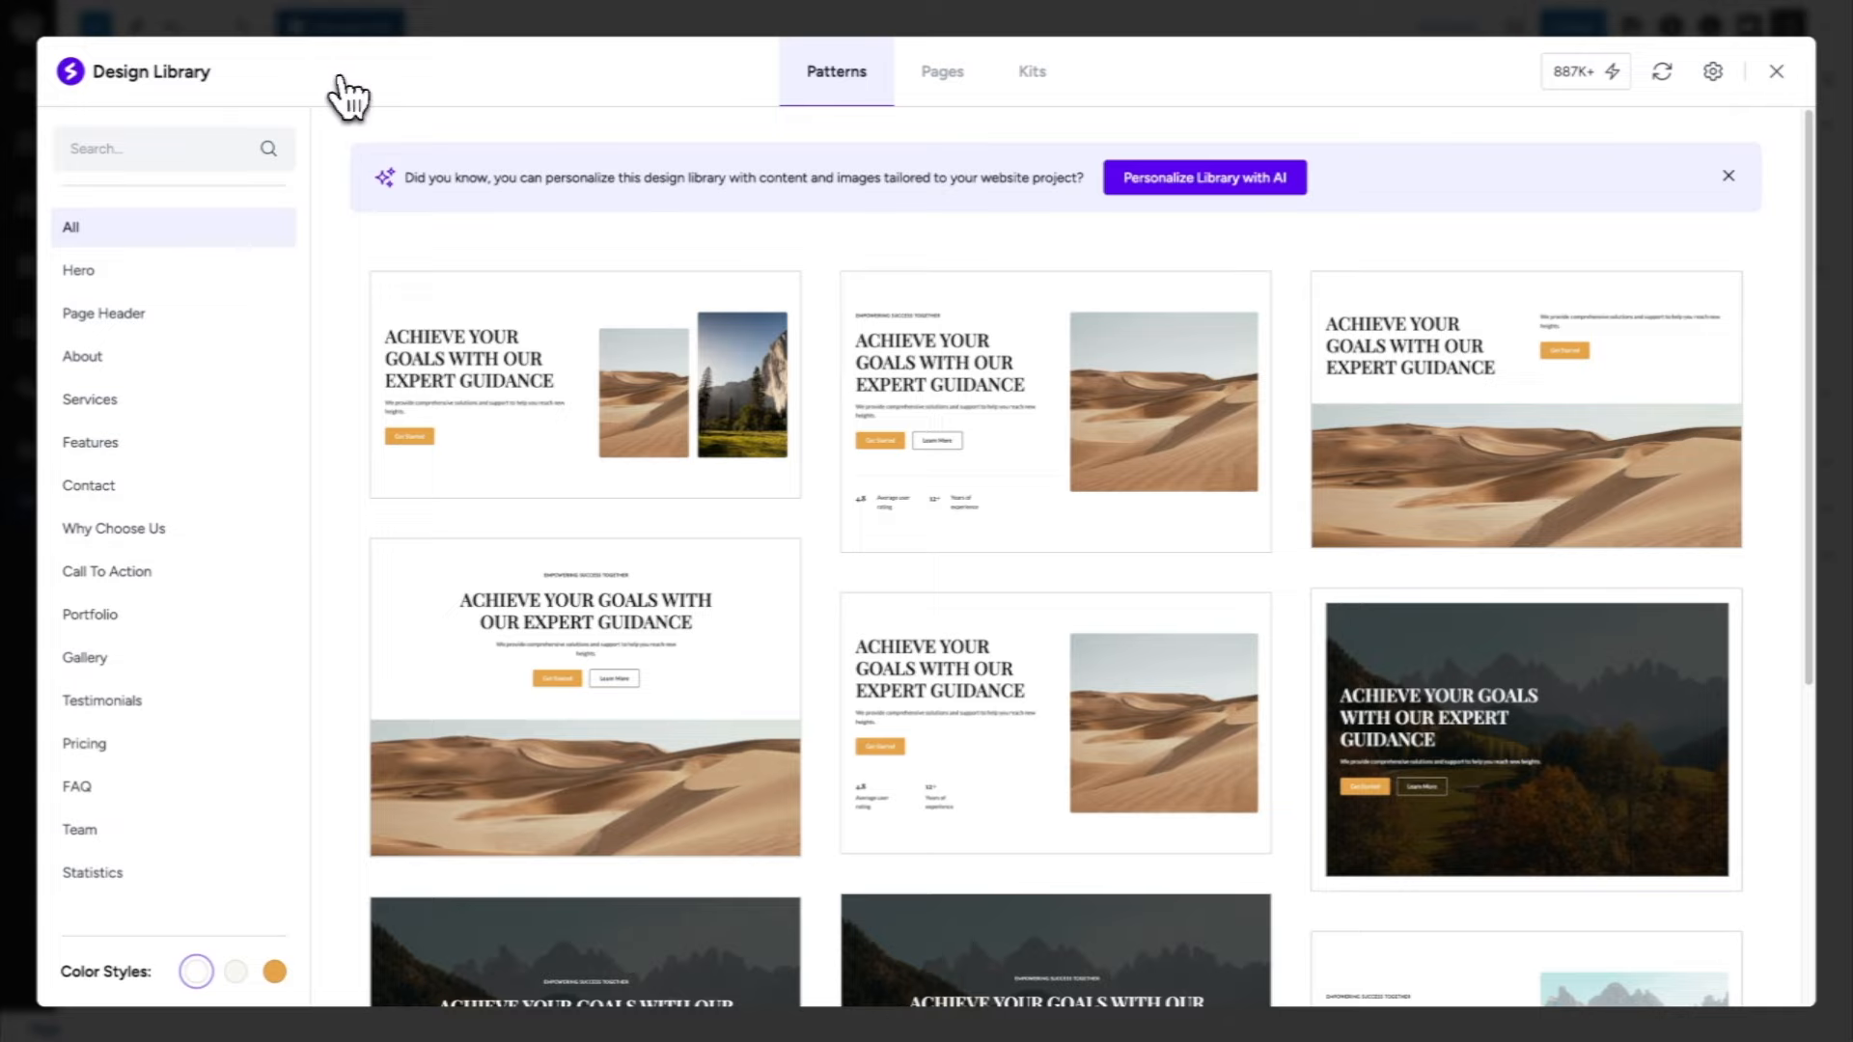
{"action": "mouse_move", "coordinate": [497, 338]}
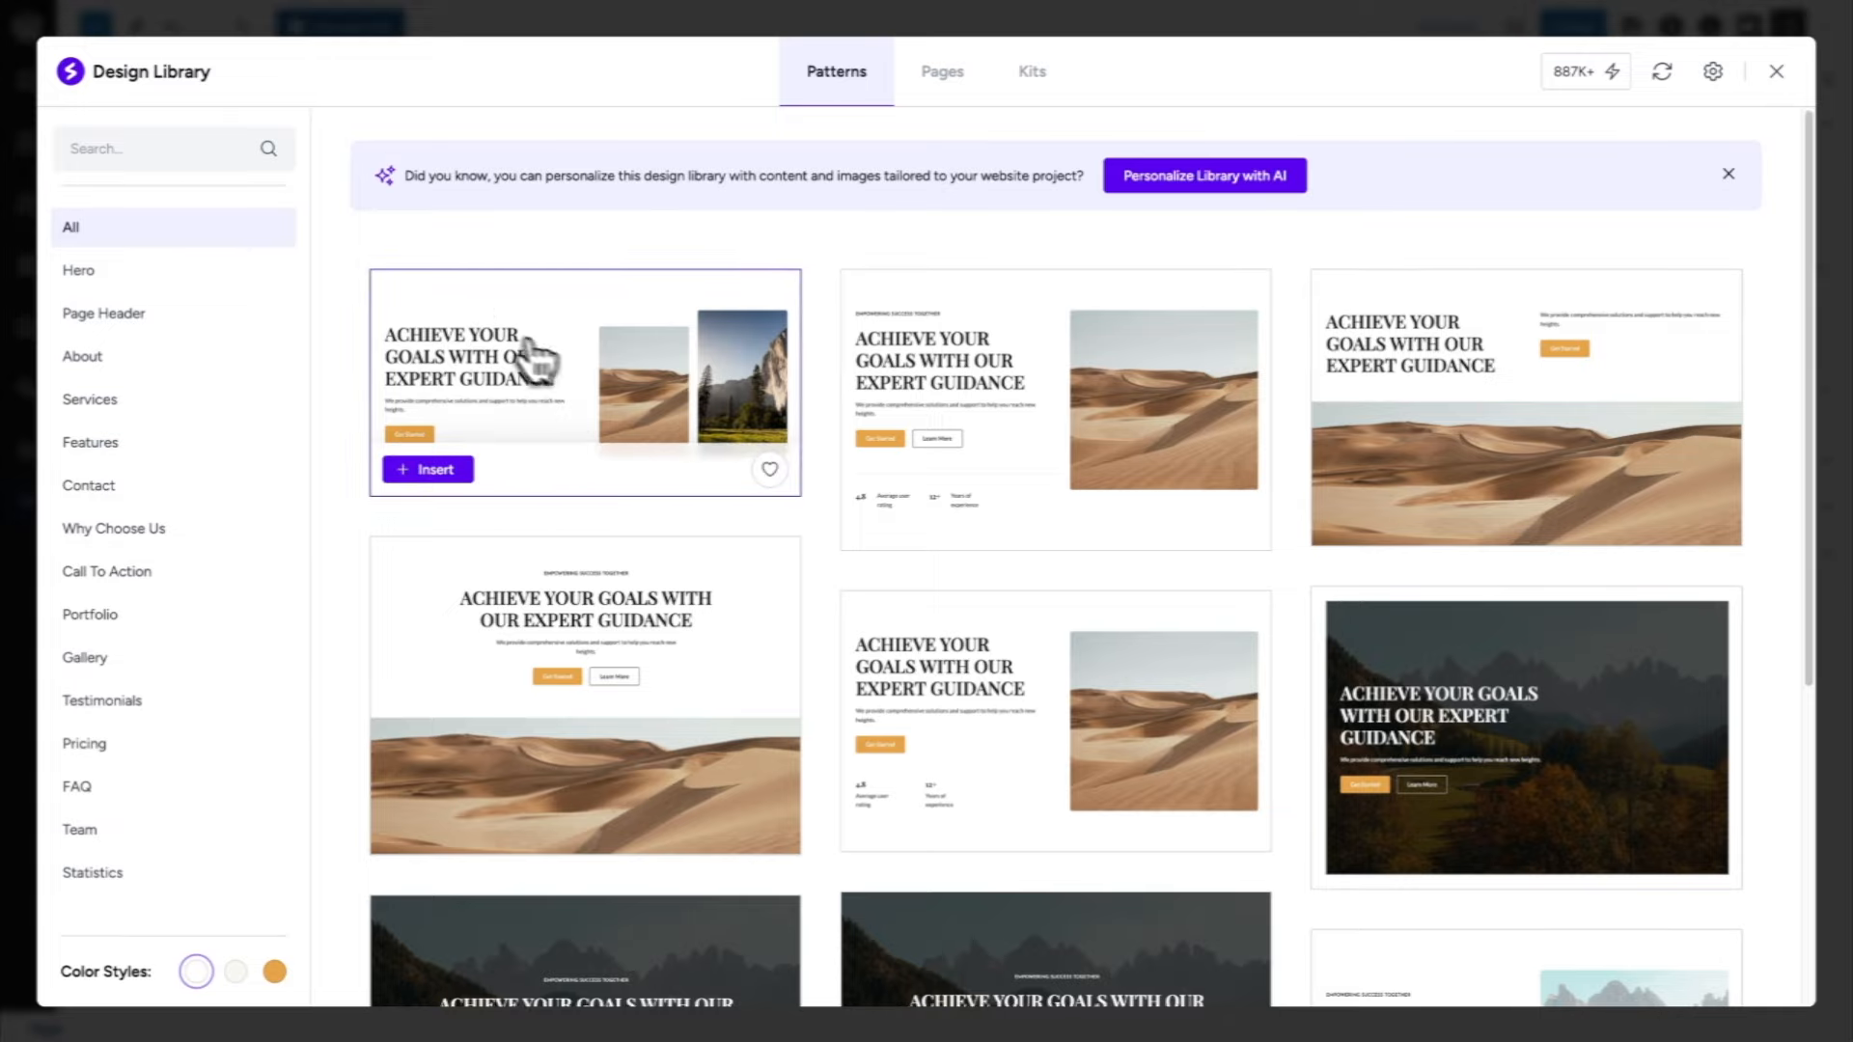
{"action": "scroll", "coordinate": [560, 365], "scroll_direction": "down", "scroll_amount": 2}
{"action": "scroll", "coordinate": [632, 446], "scroll_direction": "down", "scroll_amount": 5}
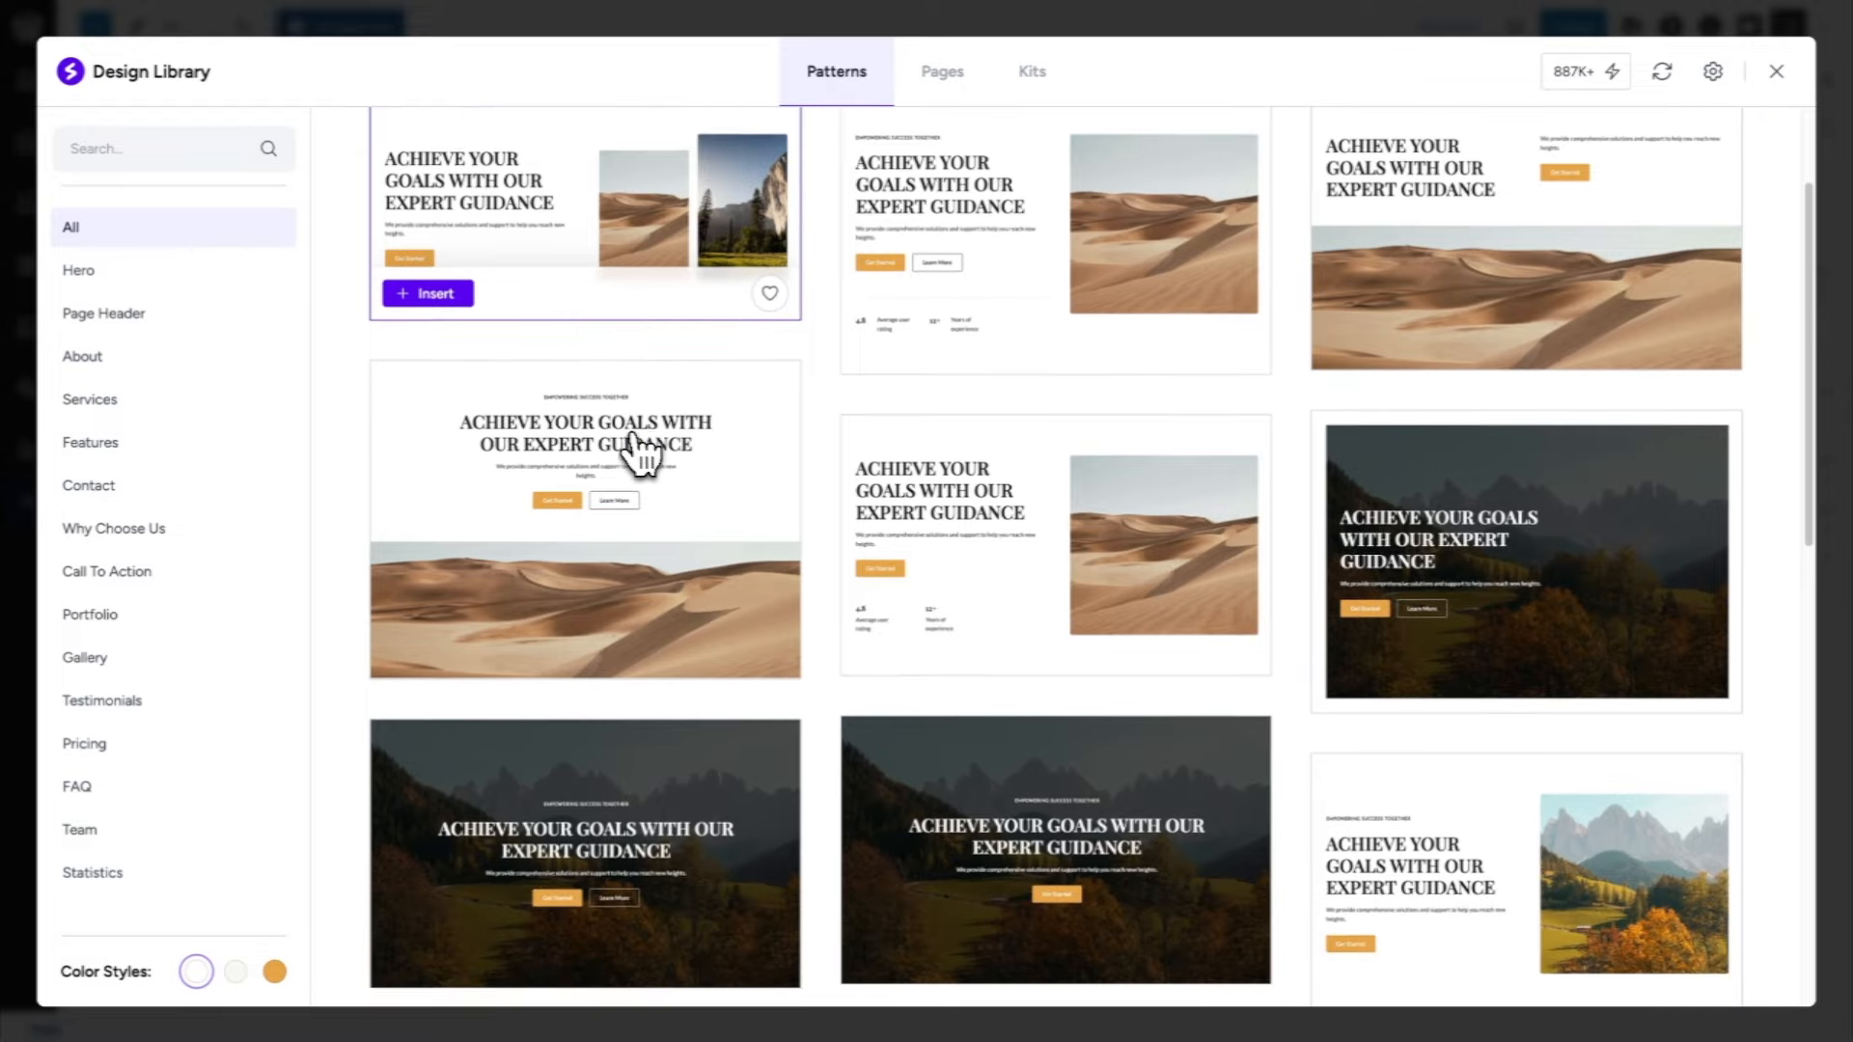
{"action": "scroll", "coordinate": [632, 446], "scroll_direction": "down", "scroll_amount": 3}
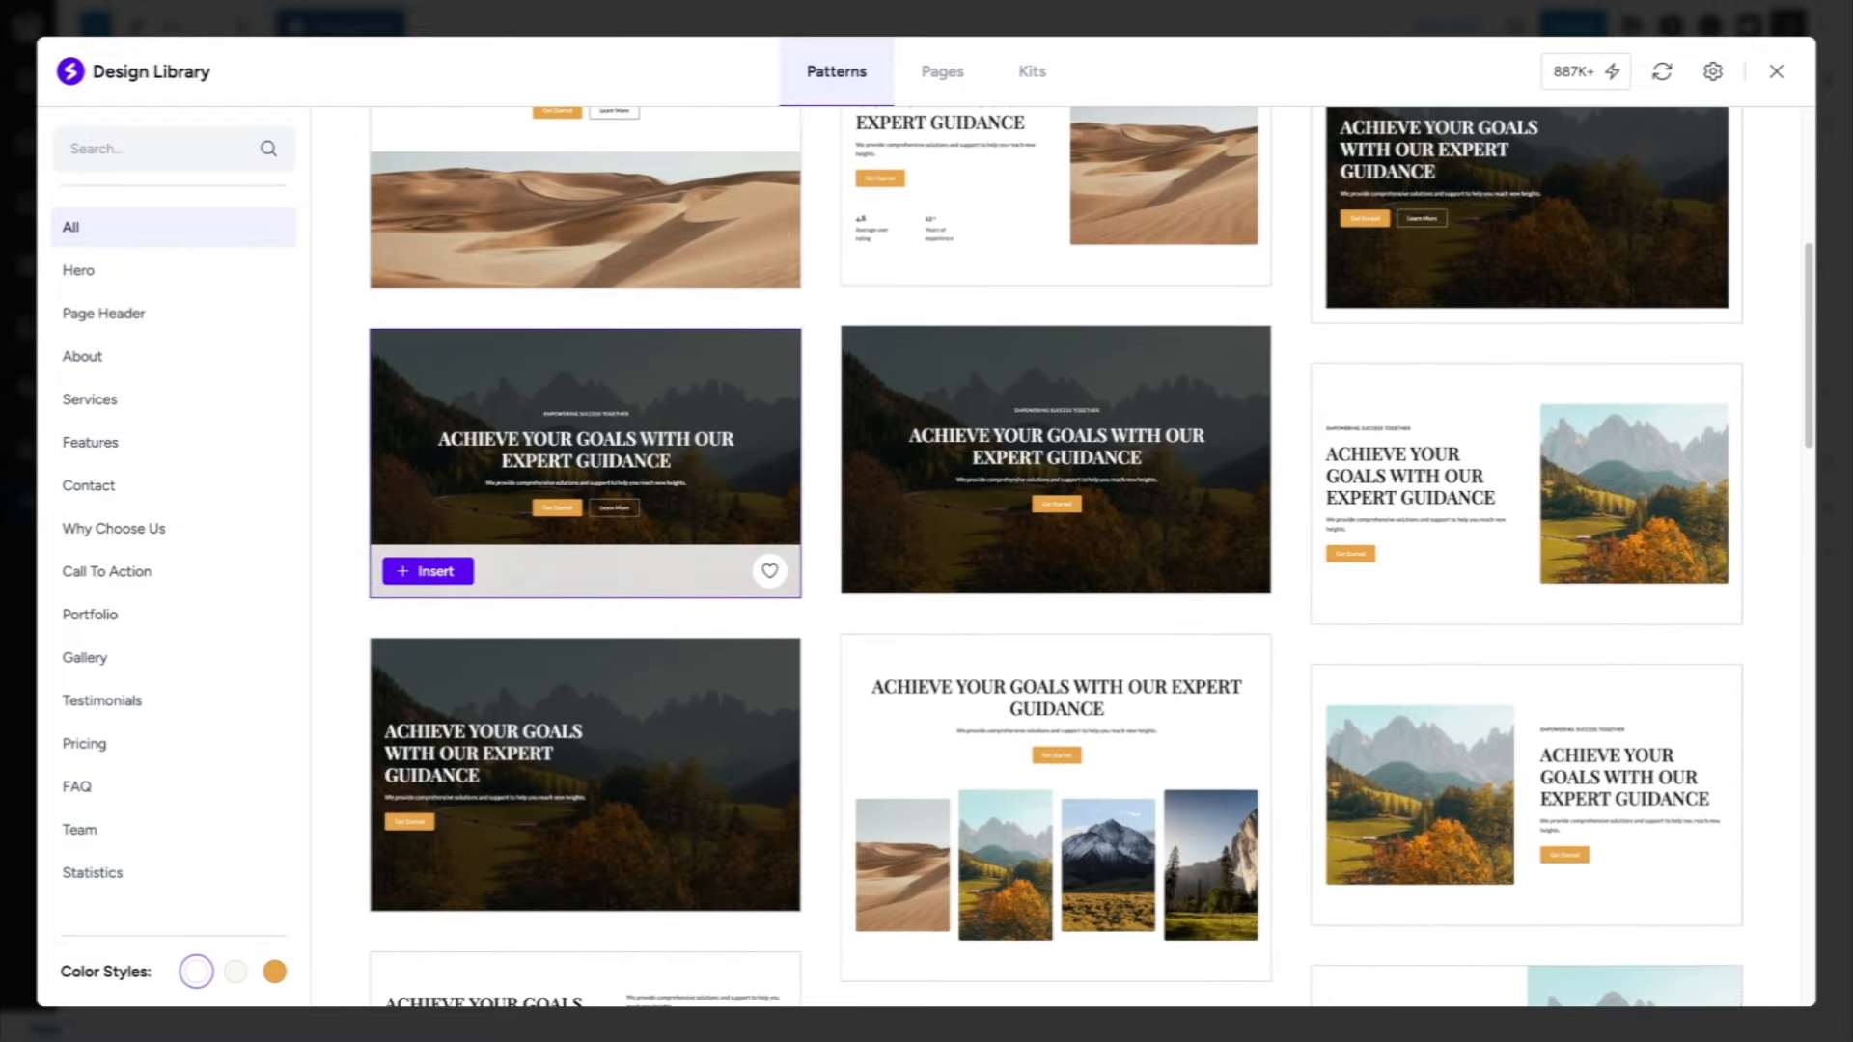
{"action": "scroll", "coordinate": [632, 446], "scroll_direction": "down", "scroll_amount": 2}
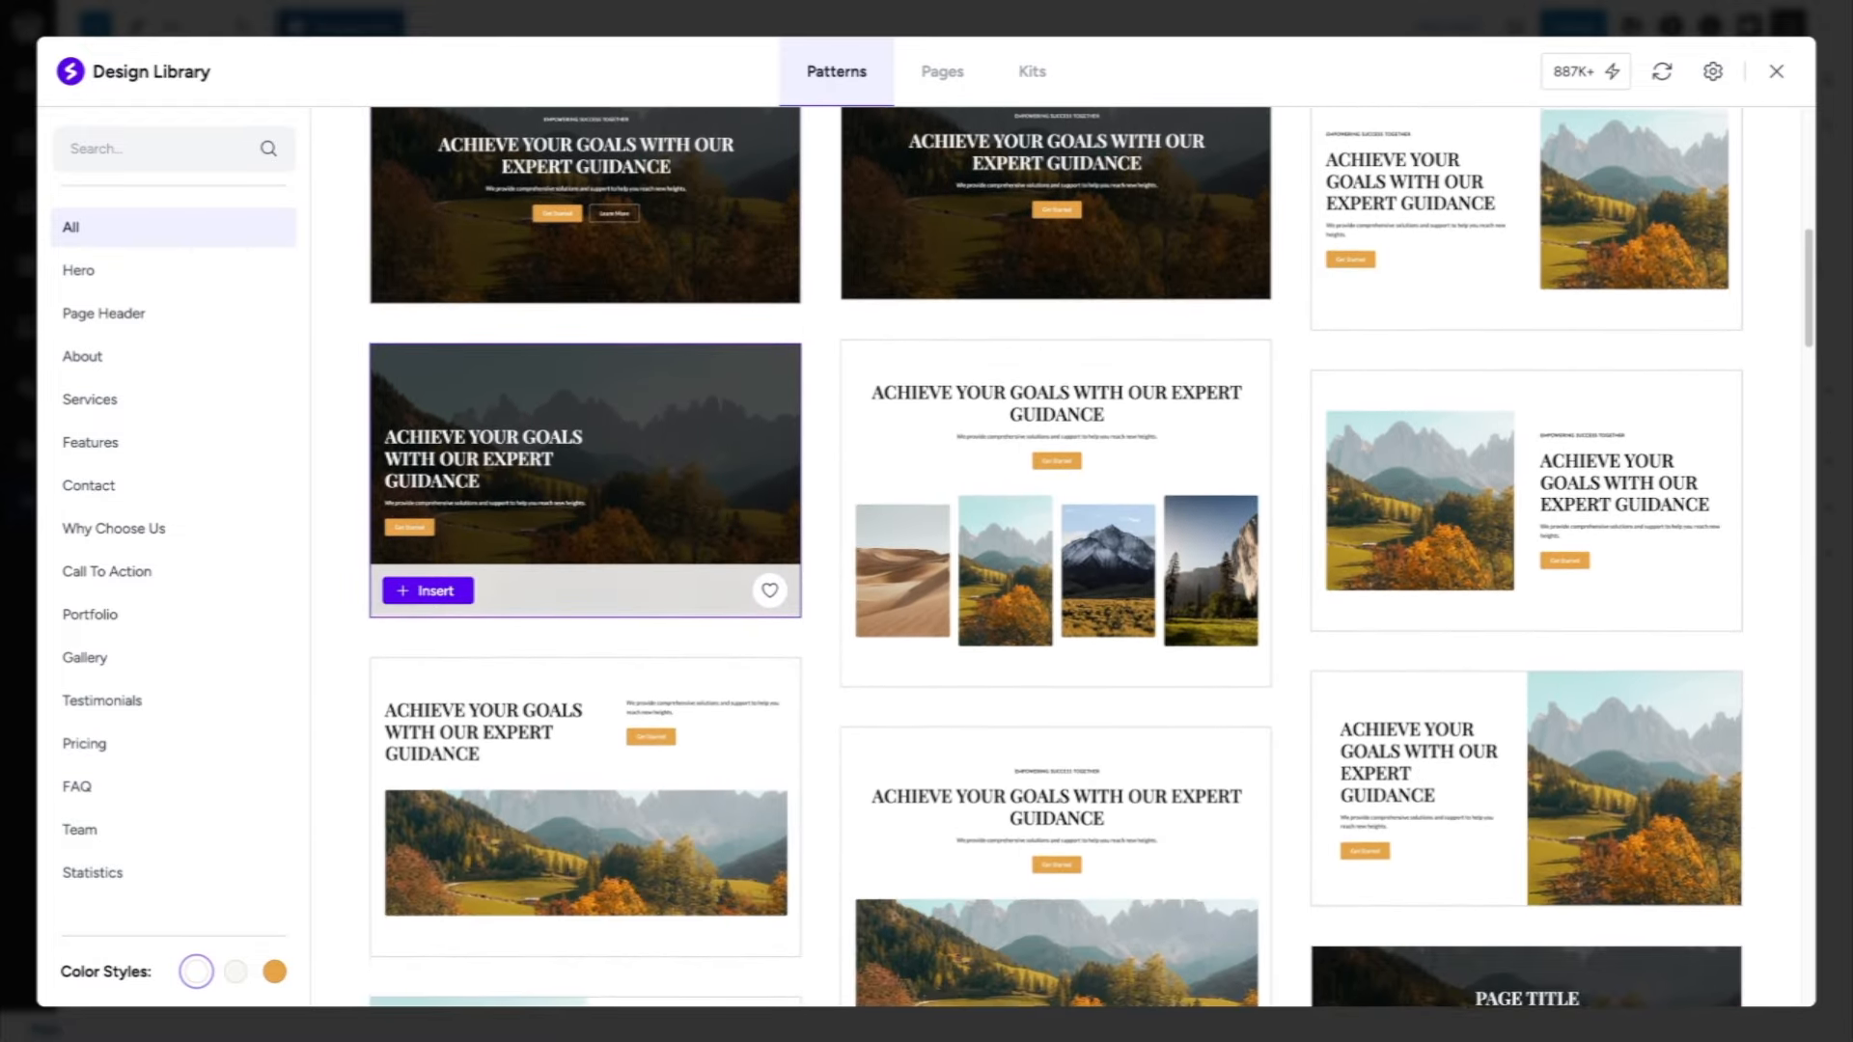
{"action": "scroll", "coordinate": [632, 446], "scroll_direction": "down", "scroll_amount": 4}
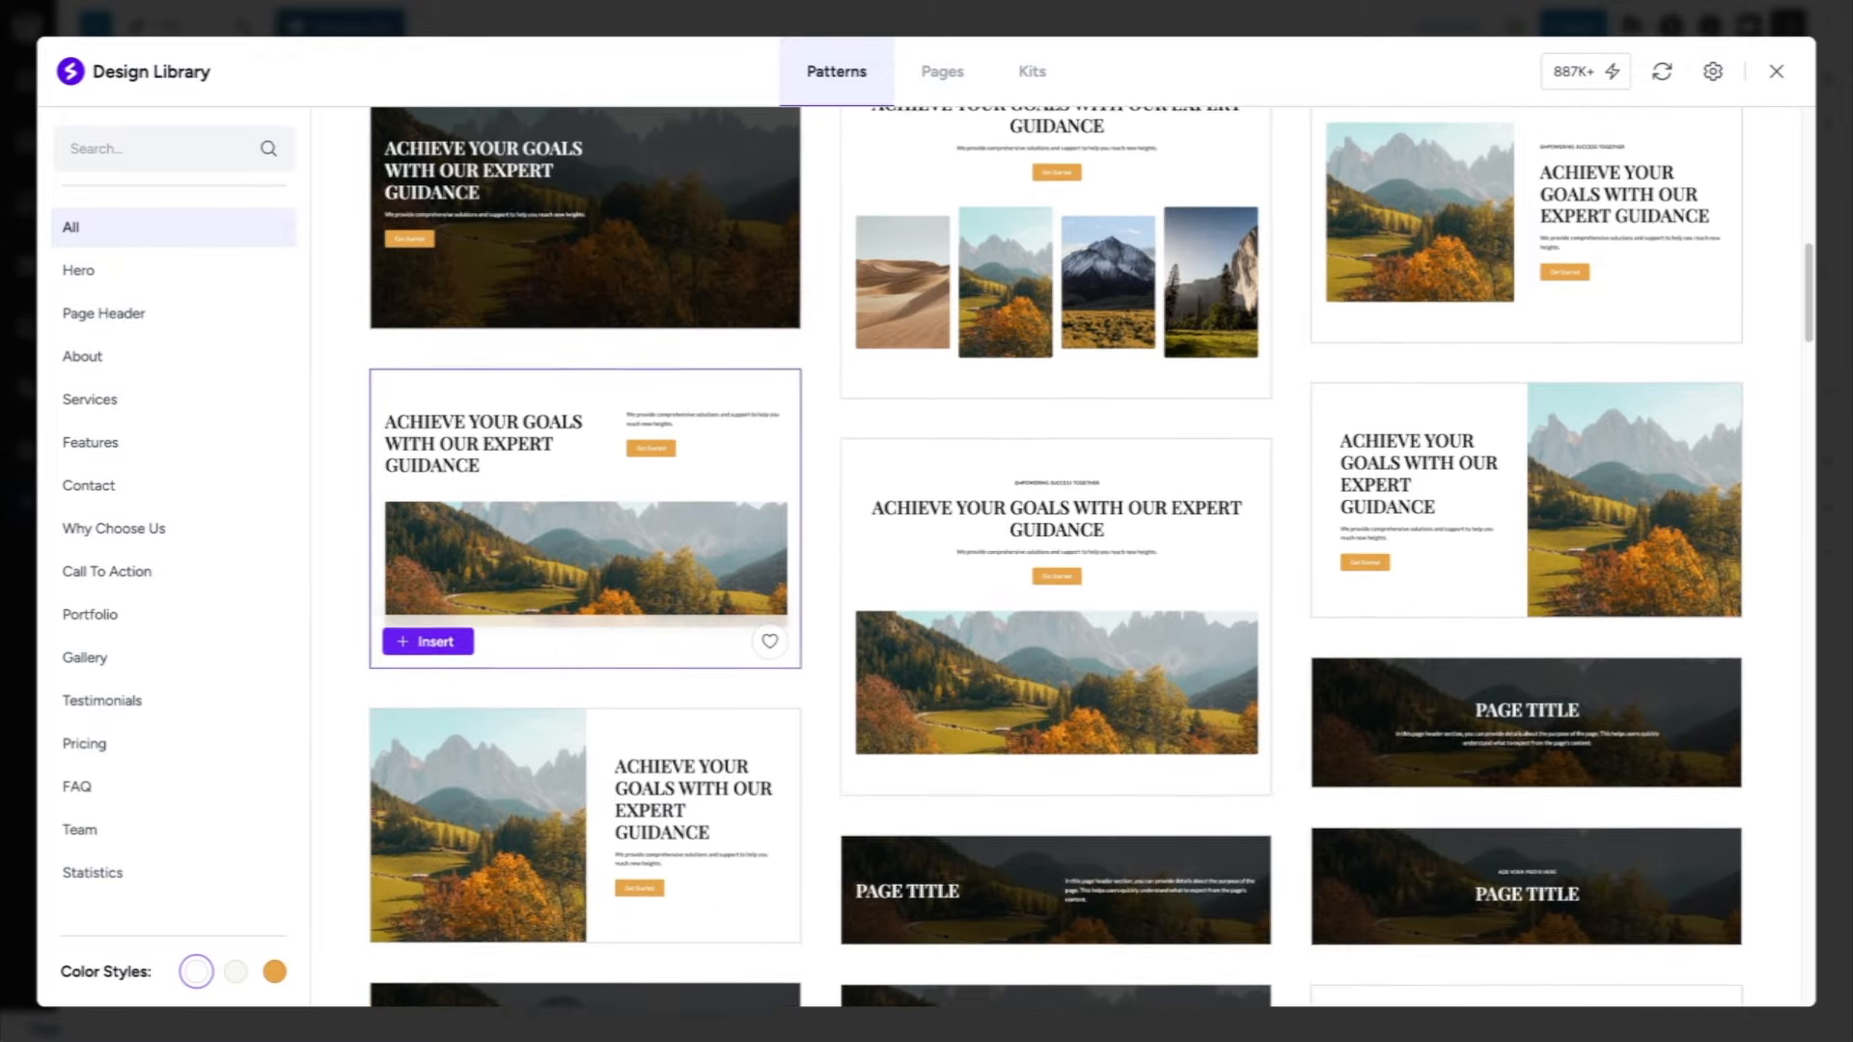
{"action": "scroll", "coordinate": [645, 453], "scroll_direction": "down", "scroll_amount": 2}
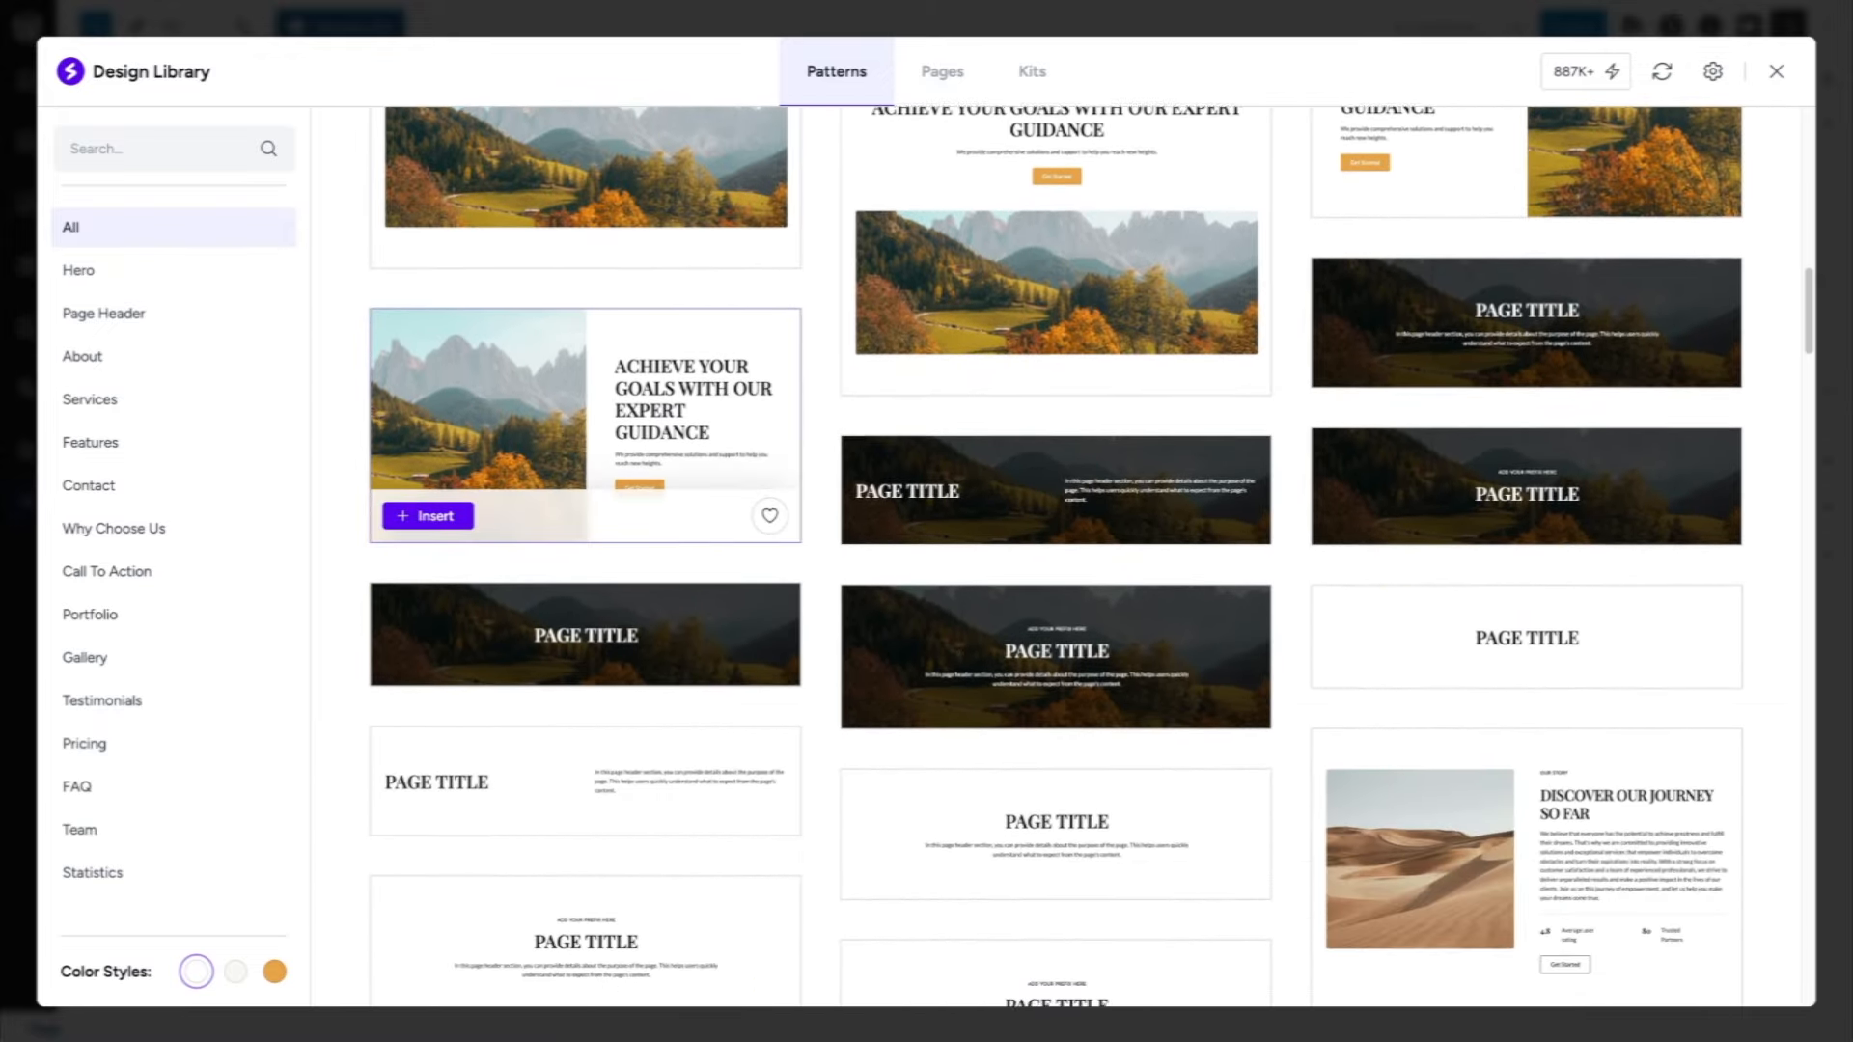
{"action": "scroll", "coordinate": [959, 447], "scroll_direction": "up", "scroll_amount": 4}
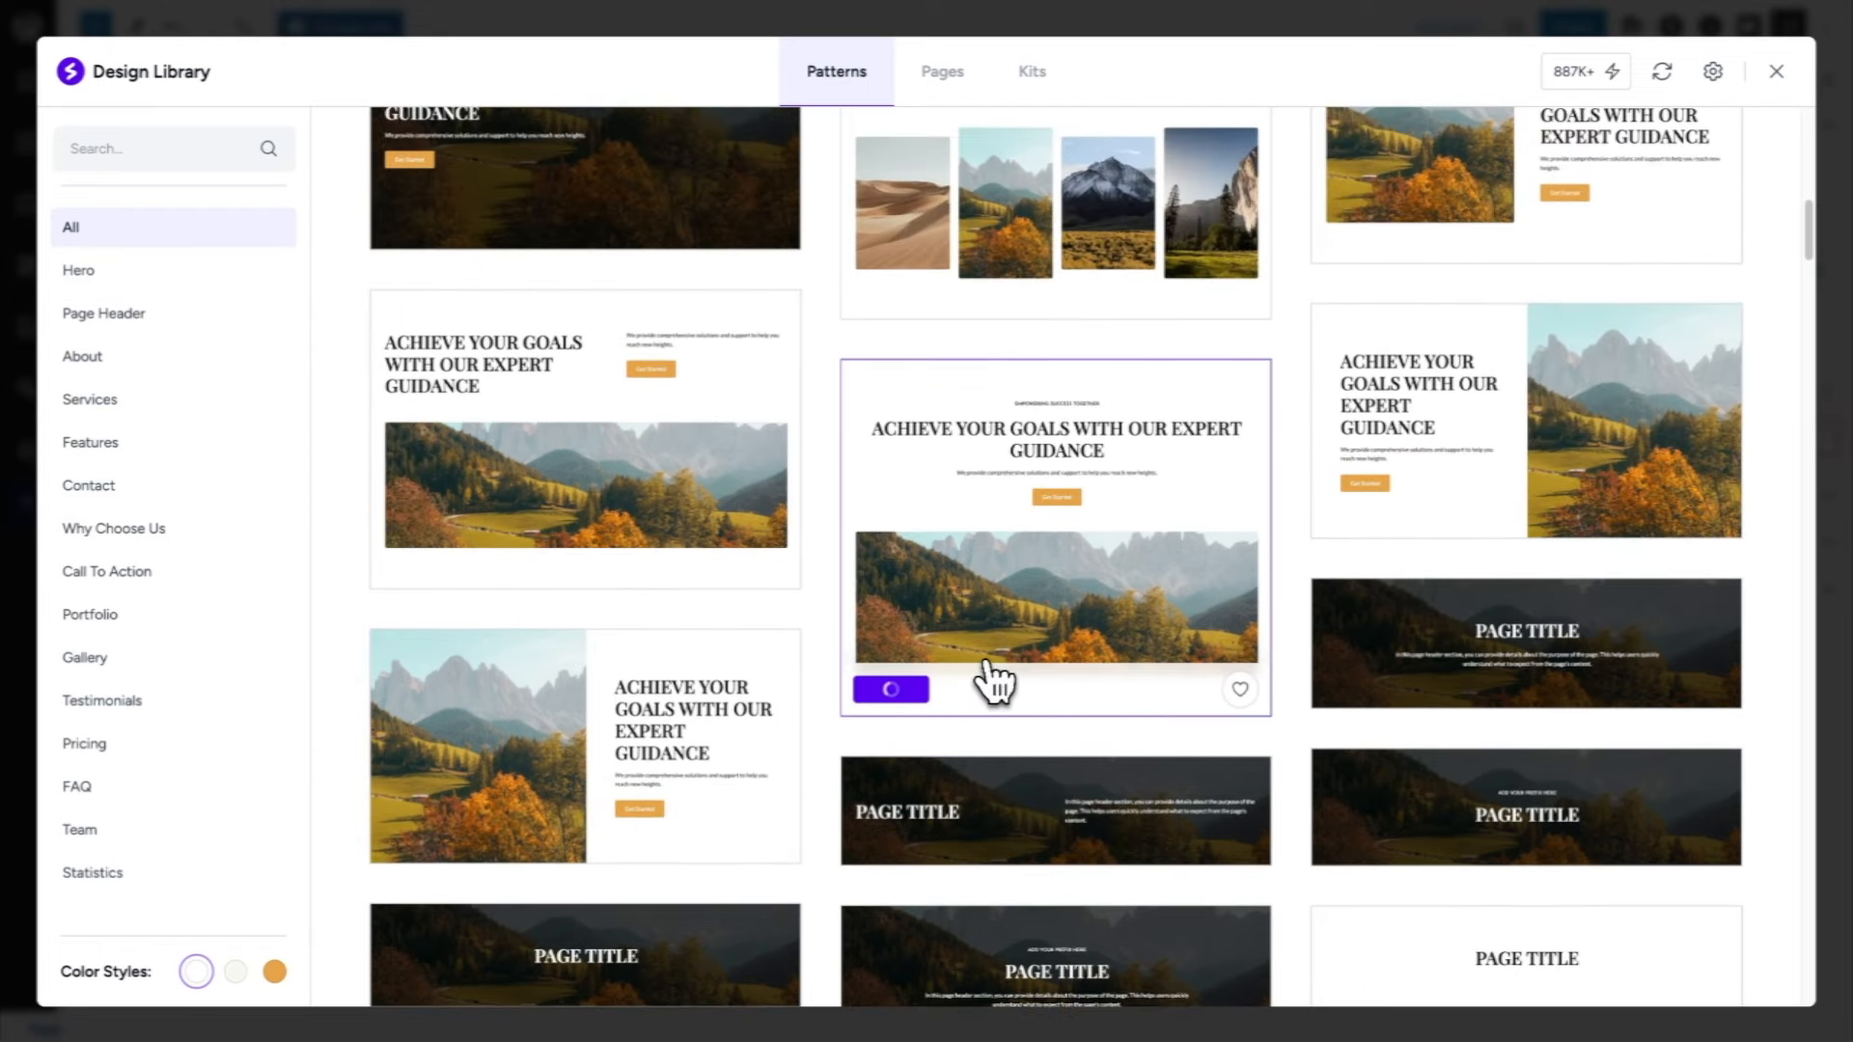
{"action": "scroll", "coordinate": [1344, 570], "scroll_direction": "down", "scroll_amount": 3}
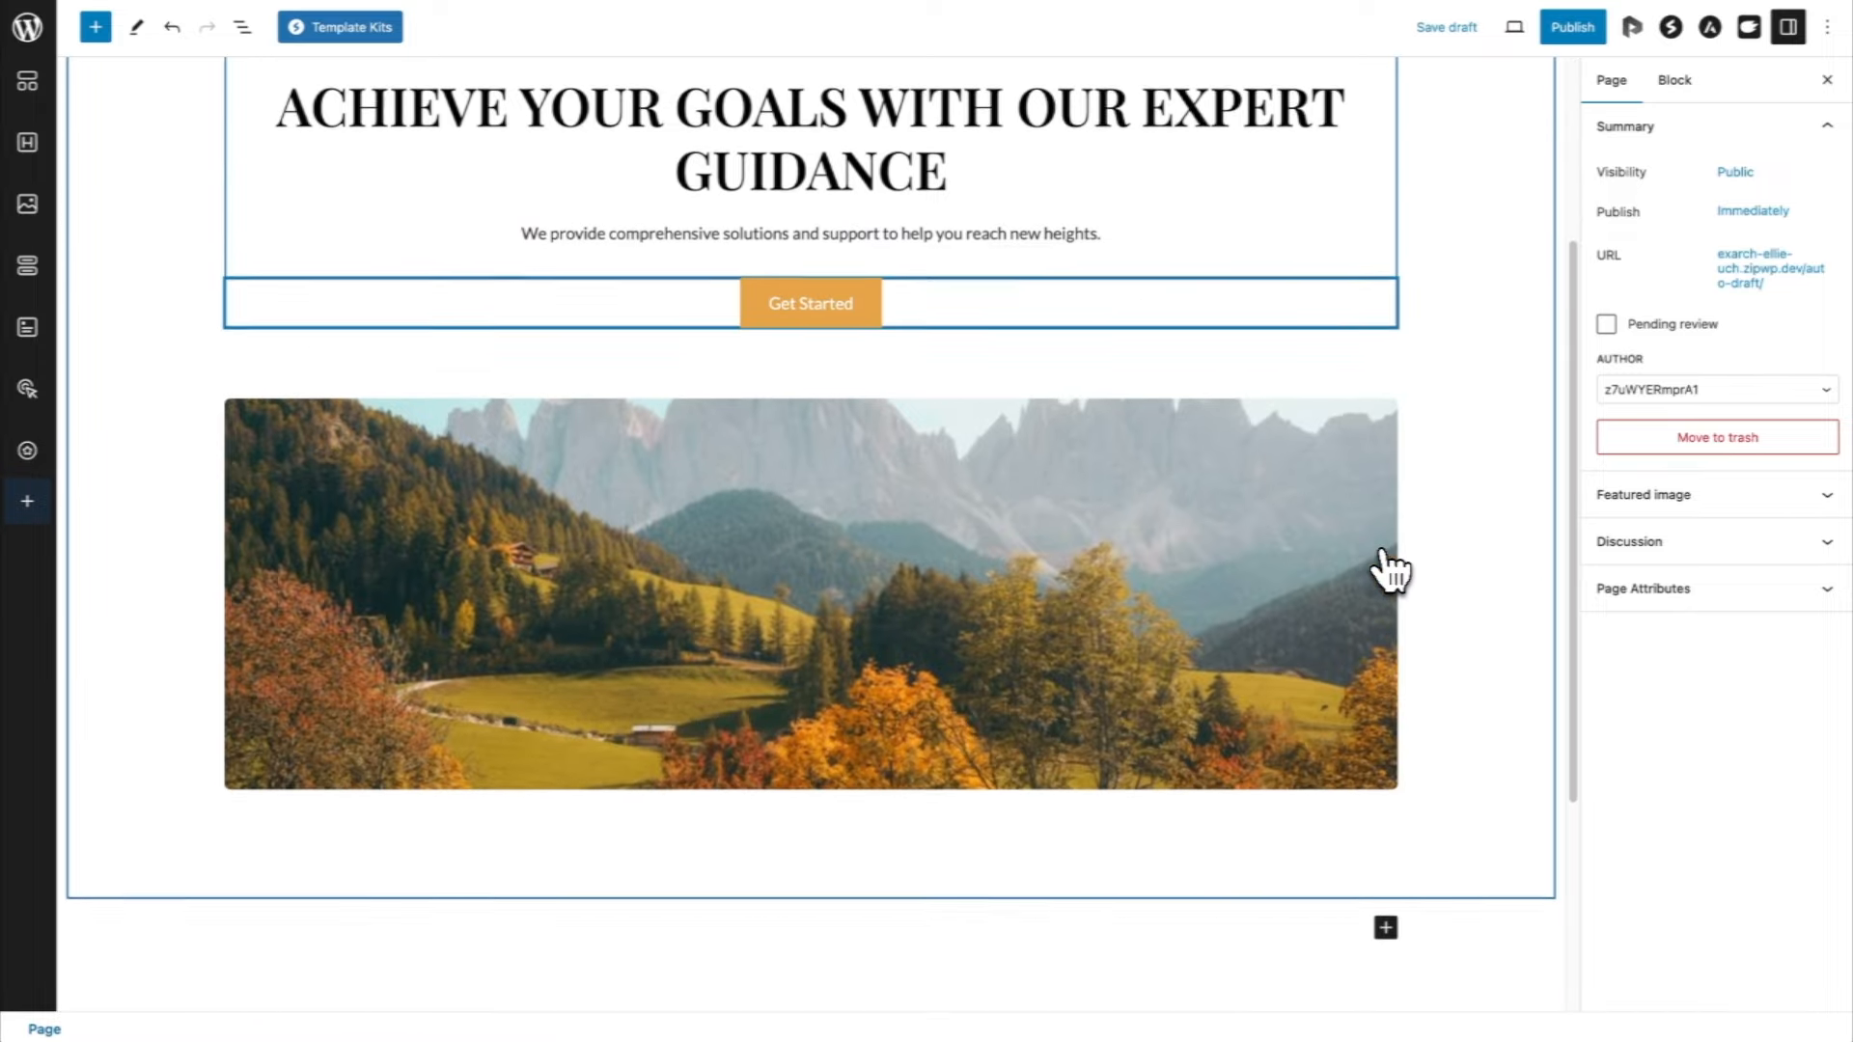
{"action": "scroll", "coordinate": [1391, 571], "scroll_direction": "up", "scroll_amount": 4}
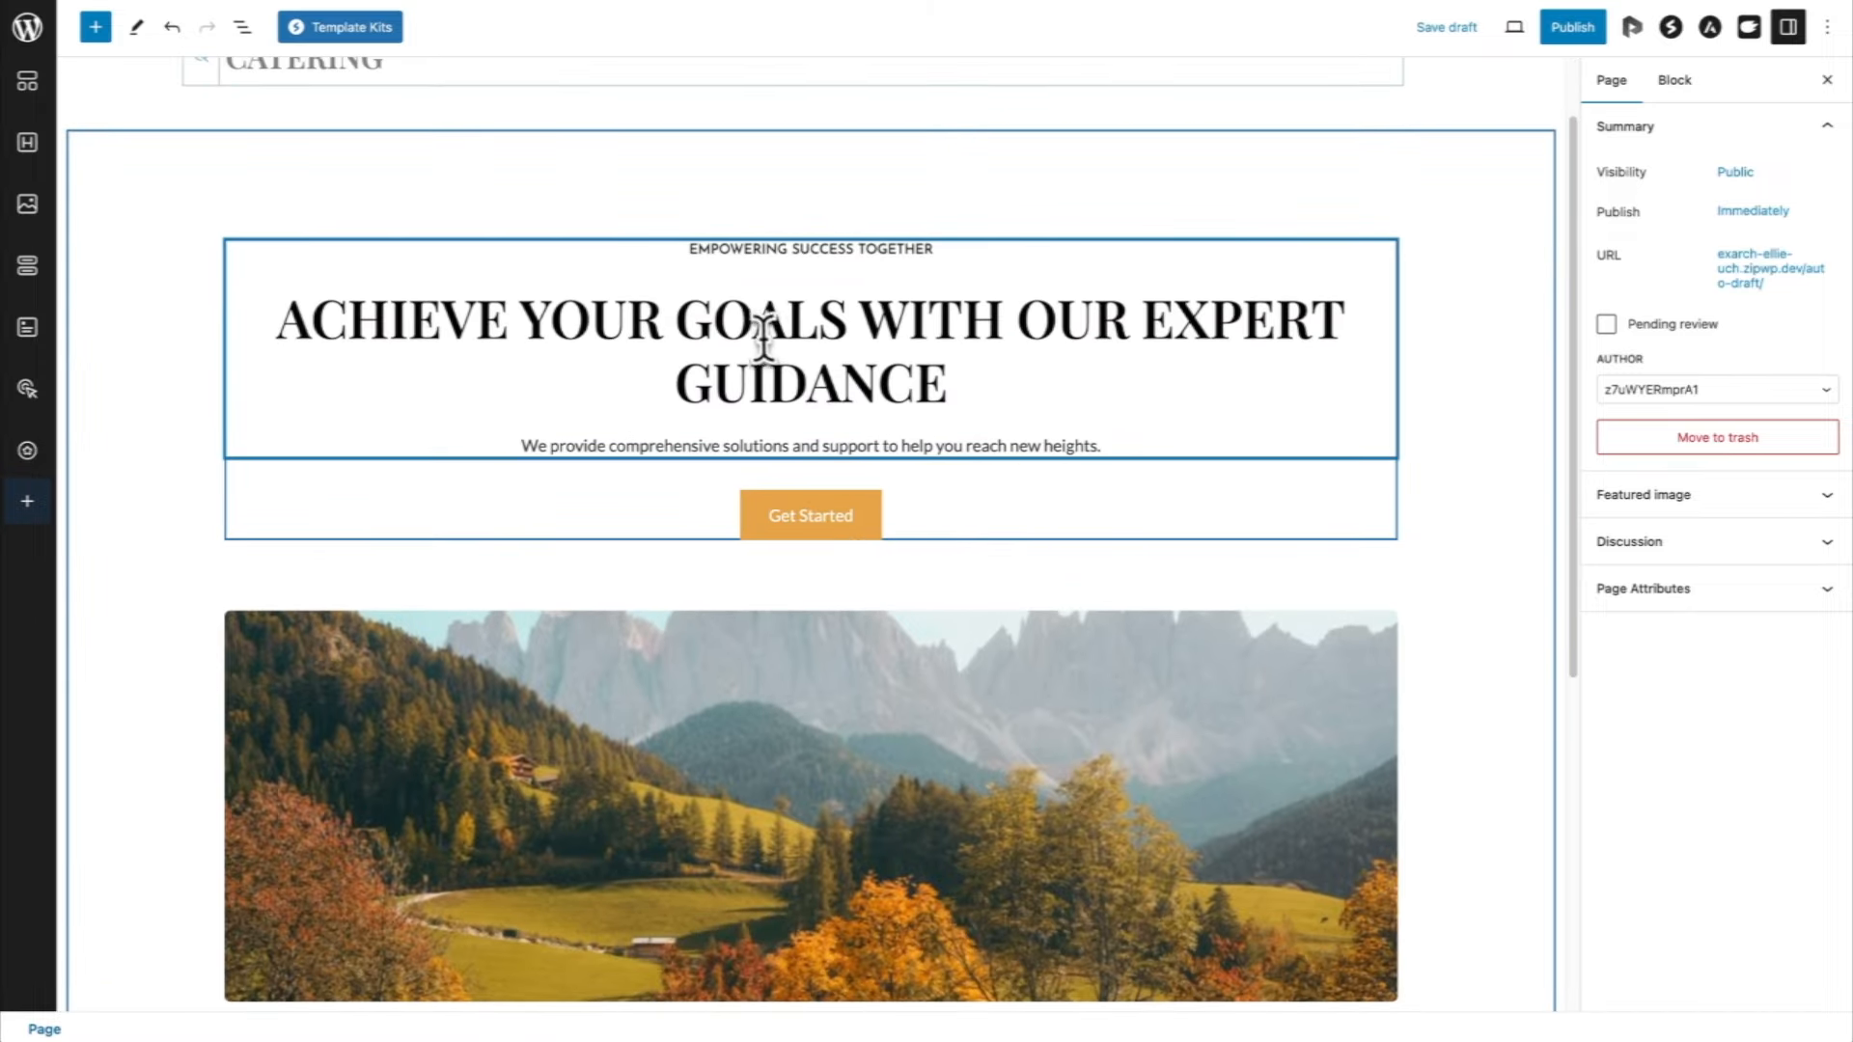
{"action": "left_click", "coordinate": [758, 330]}
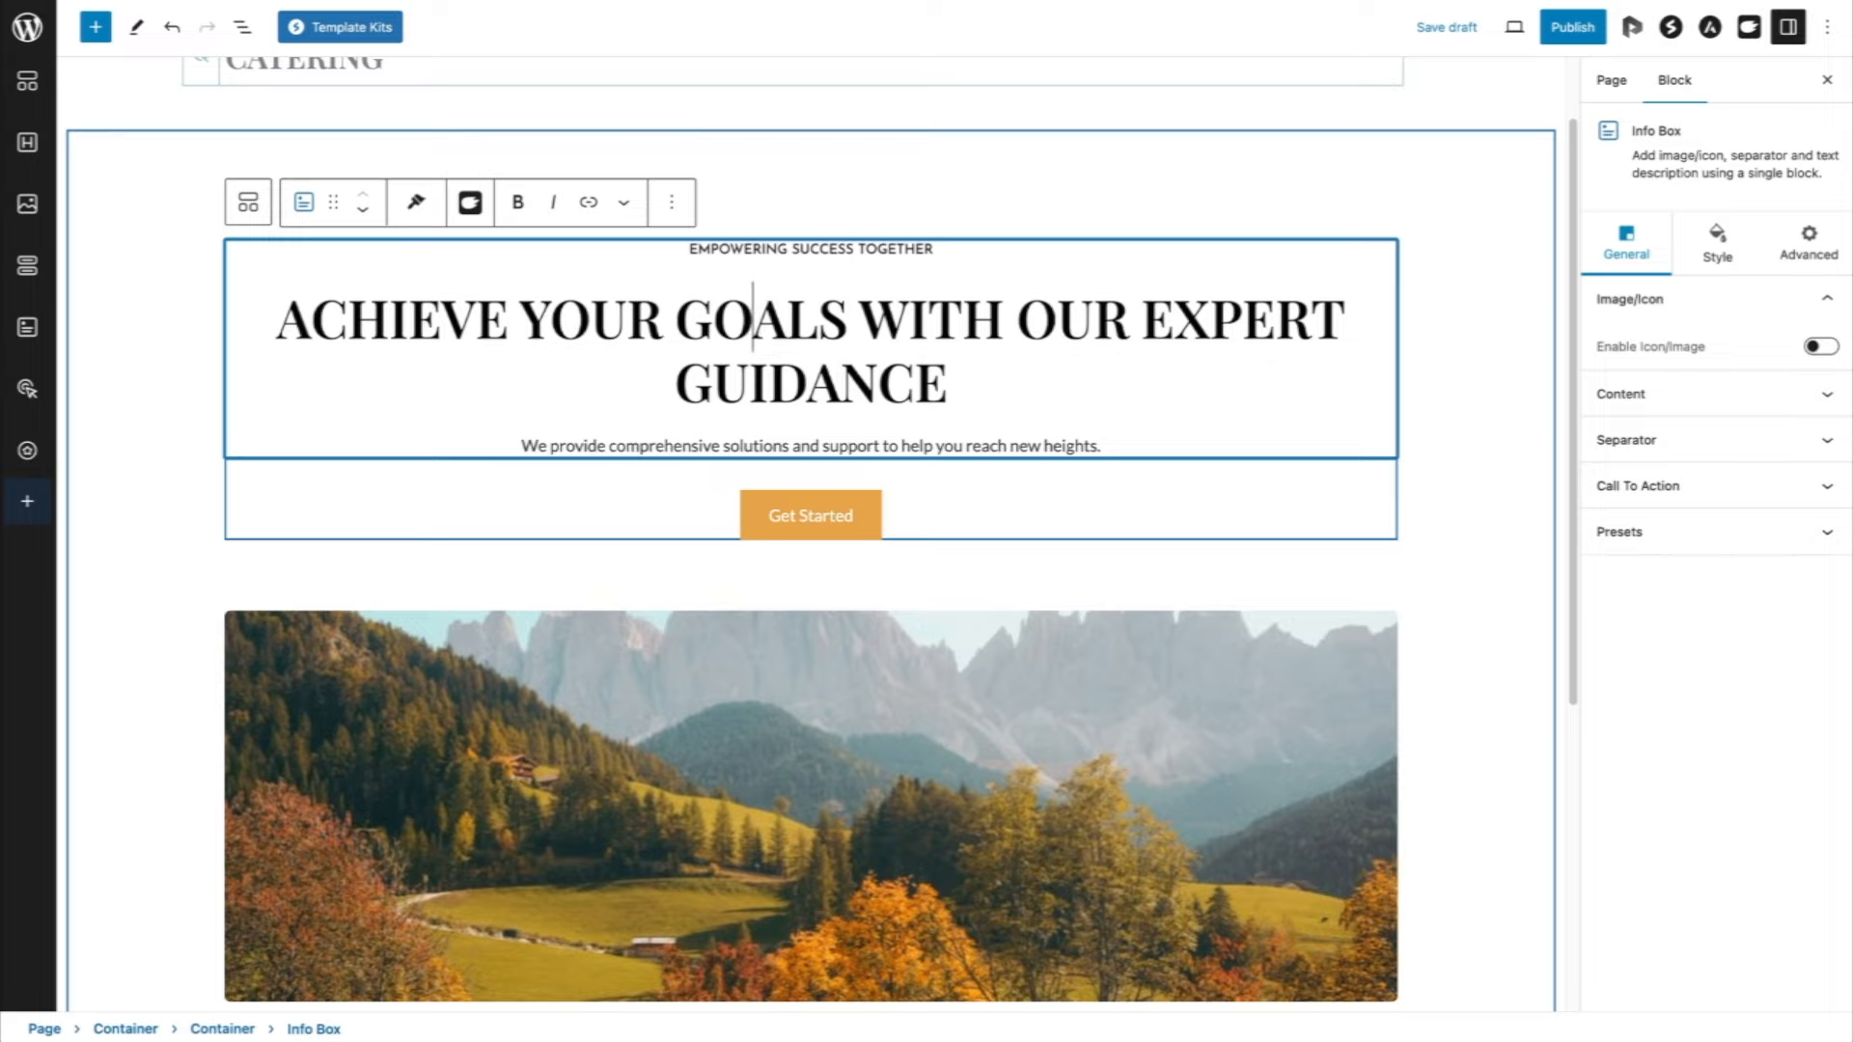
Step: Personalize the design library with AI for the website project and look through the full set of patterns
{"action": "left_click", "coordinate": [307, 31]}
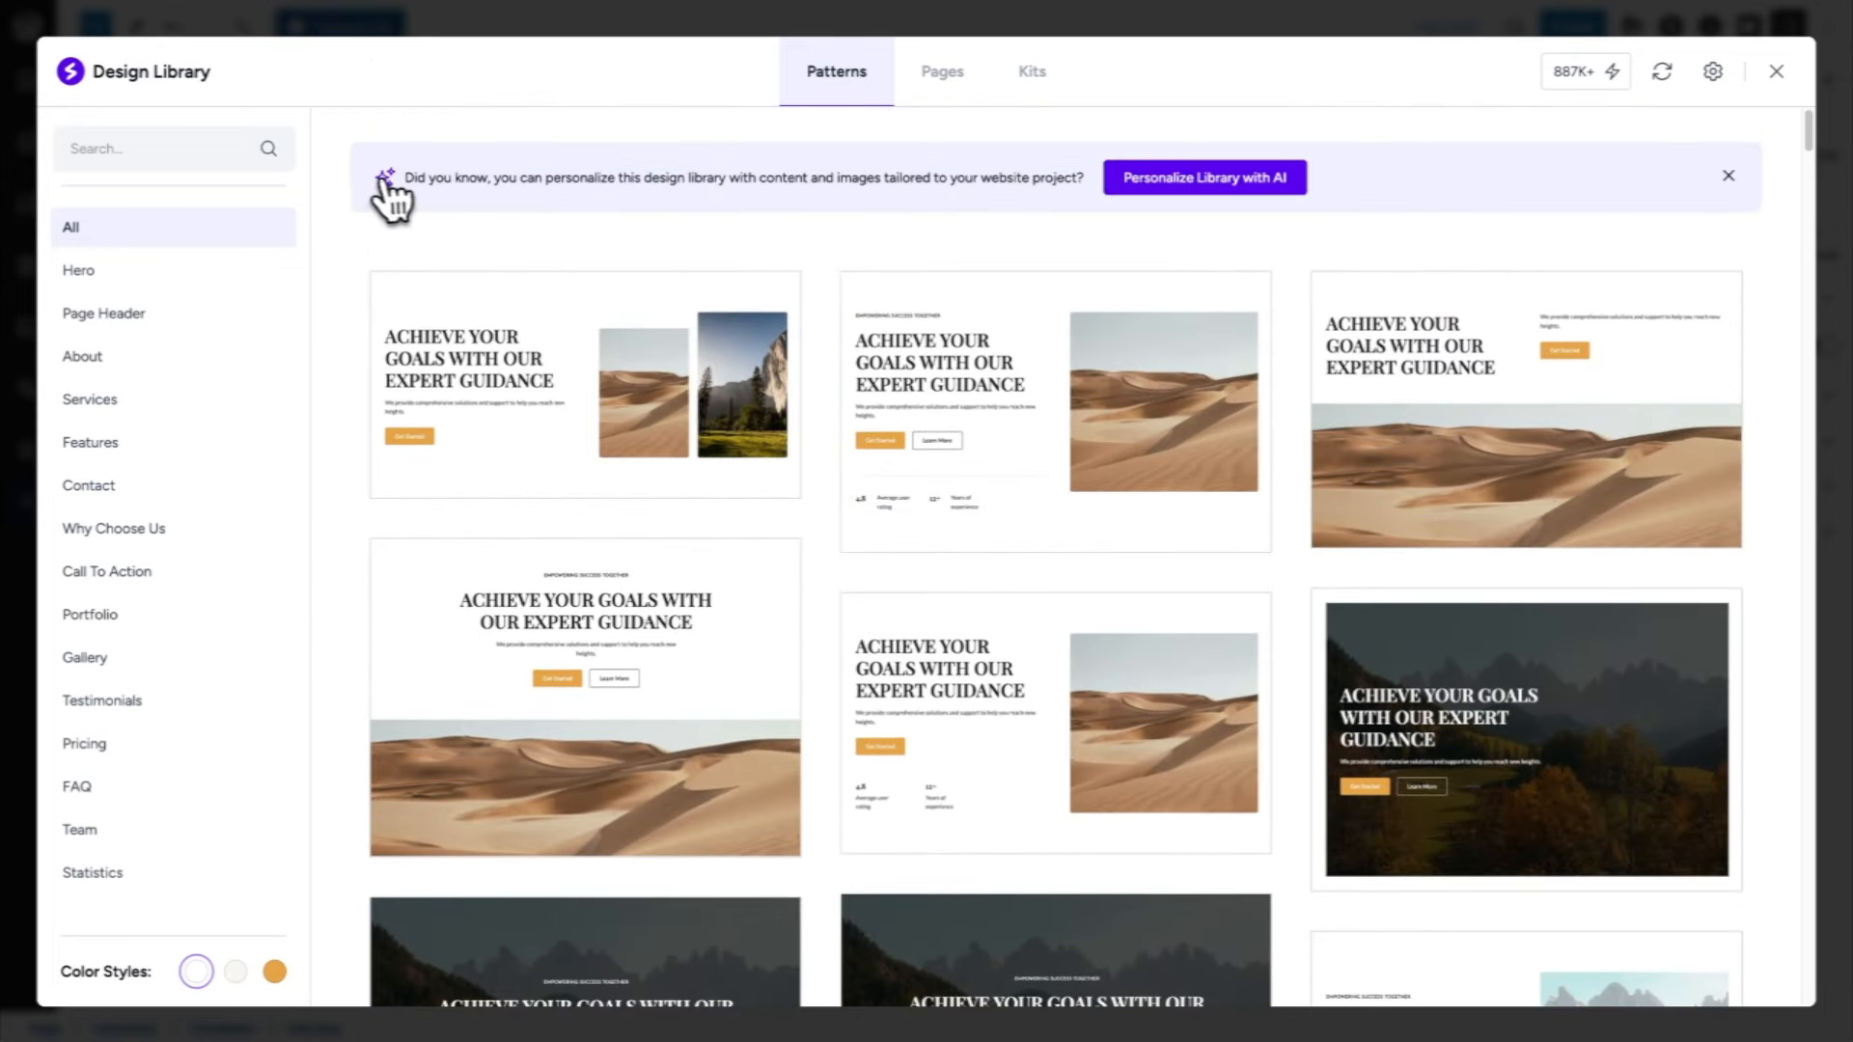
{"action": "left_click", "coordinate": [1204, 183]}
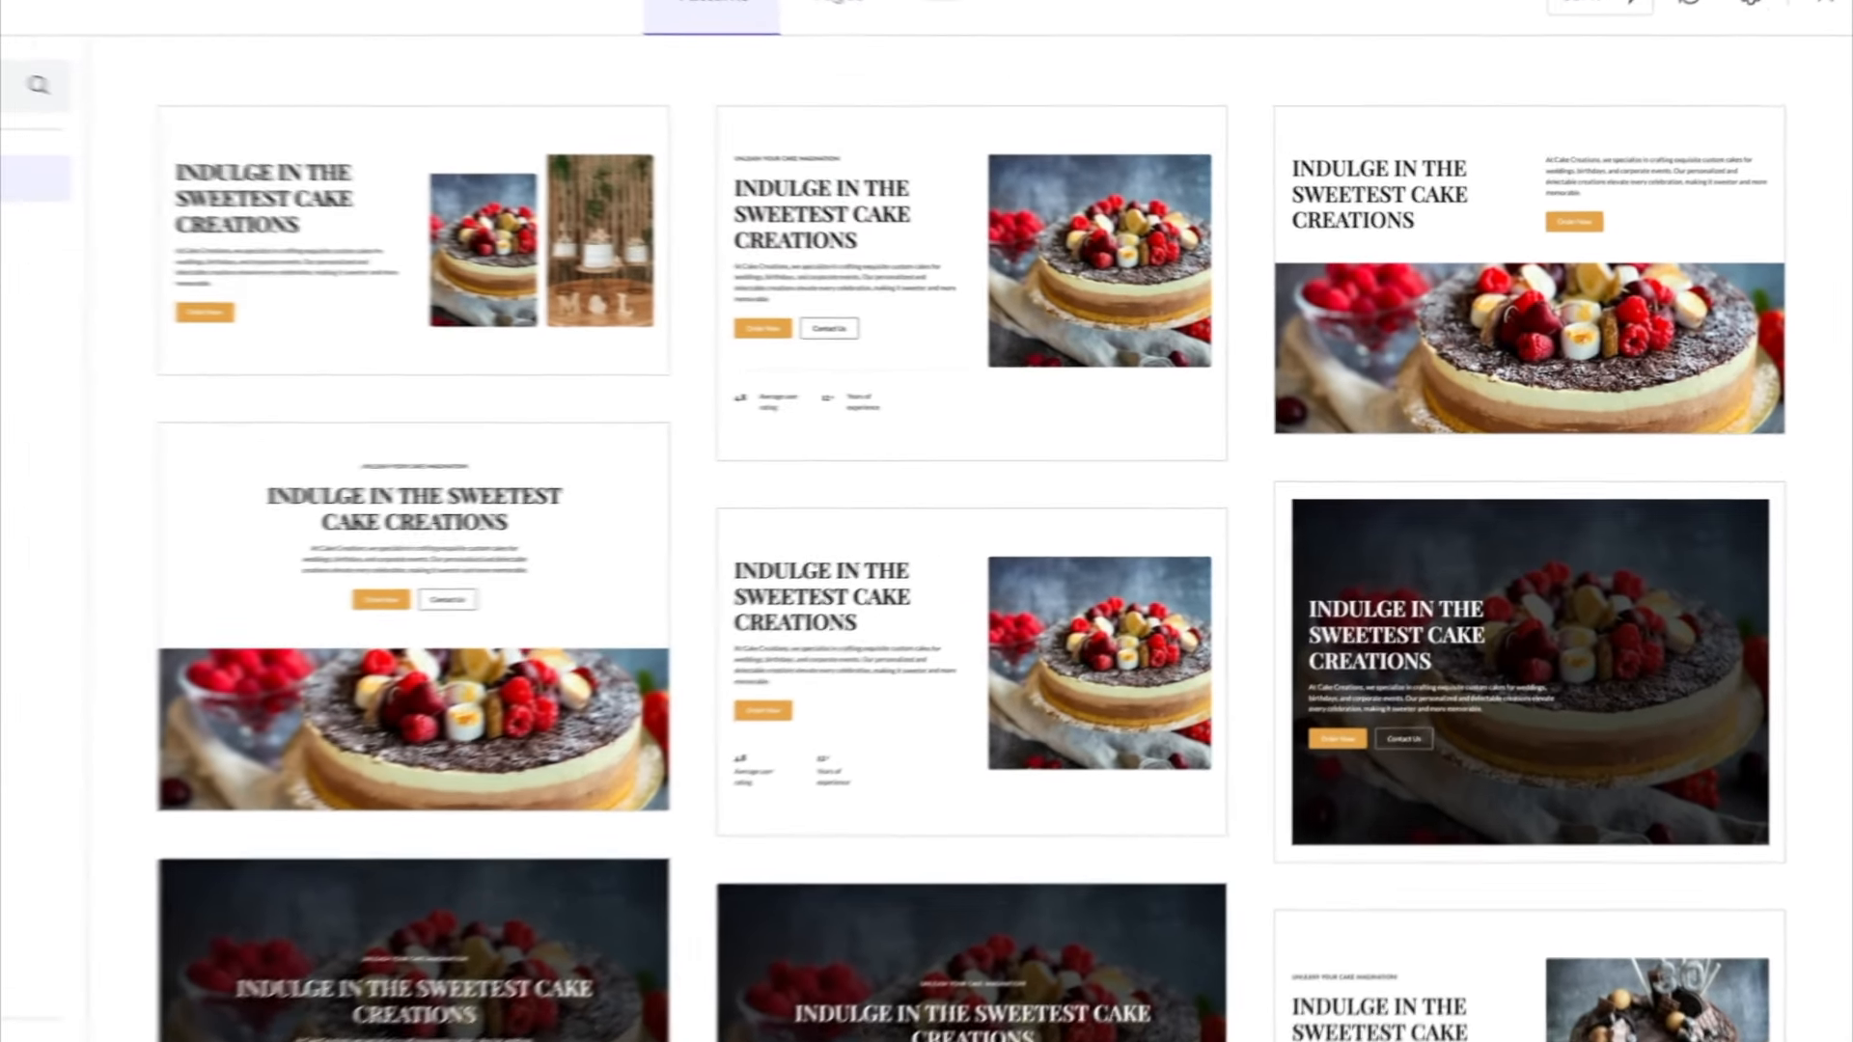
{"action": "scroll", "coordinate": [926, 521], "scroll_direction": "down", "scroll_amount": 2}
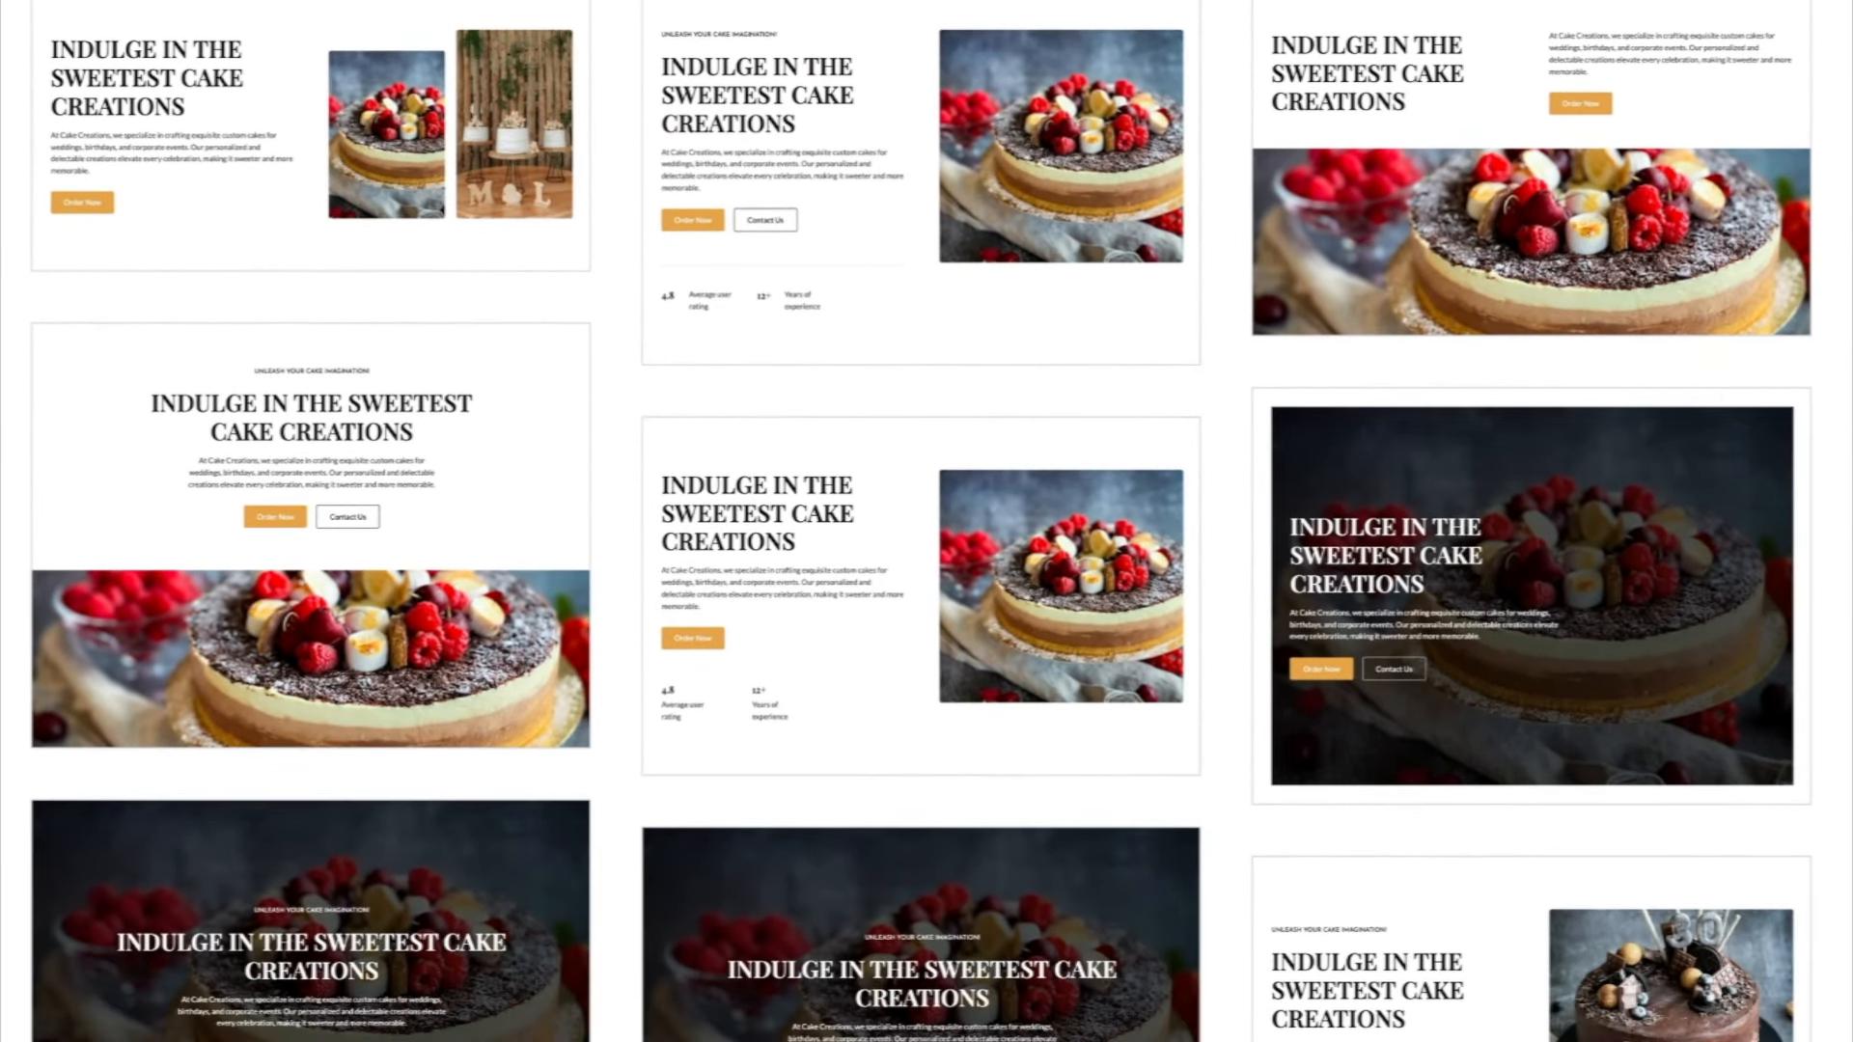
{"action": "scroll", "coordinate": [927, 521], "scroll_direction": "down", "scroll_amount": 3}
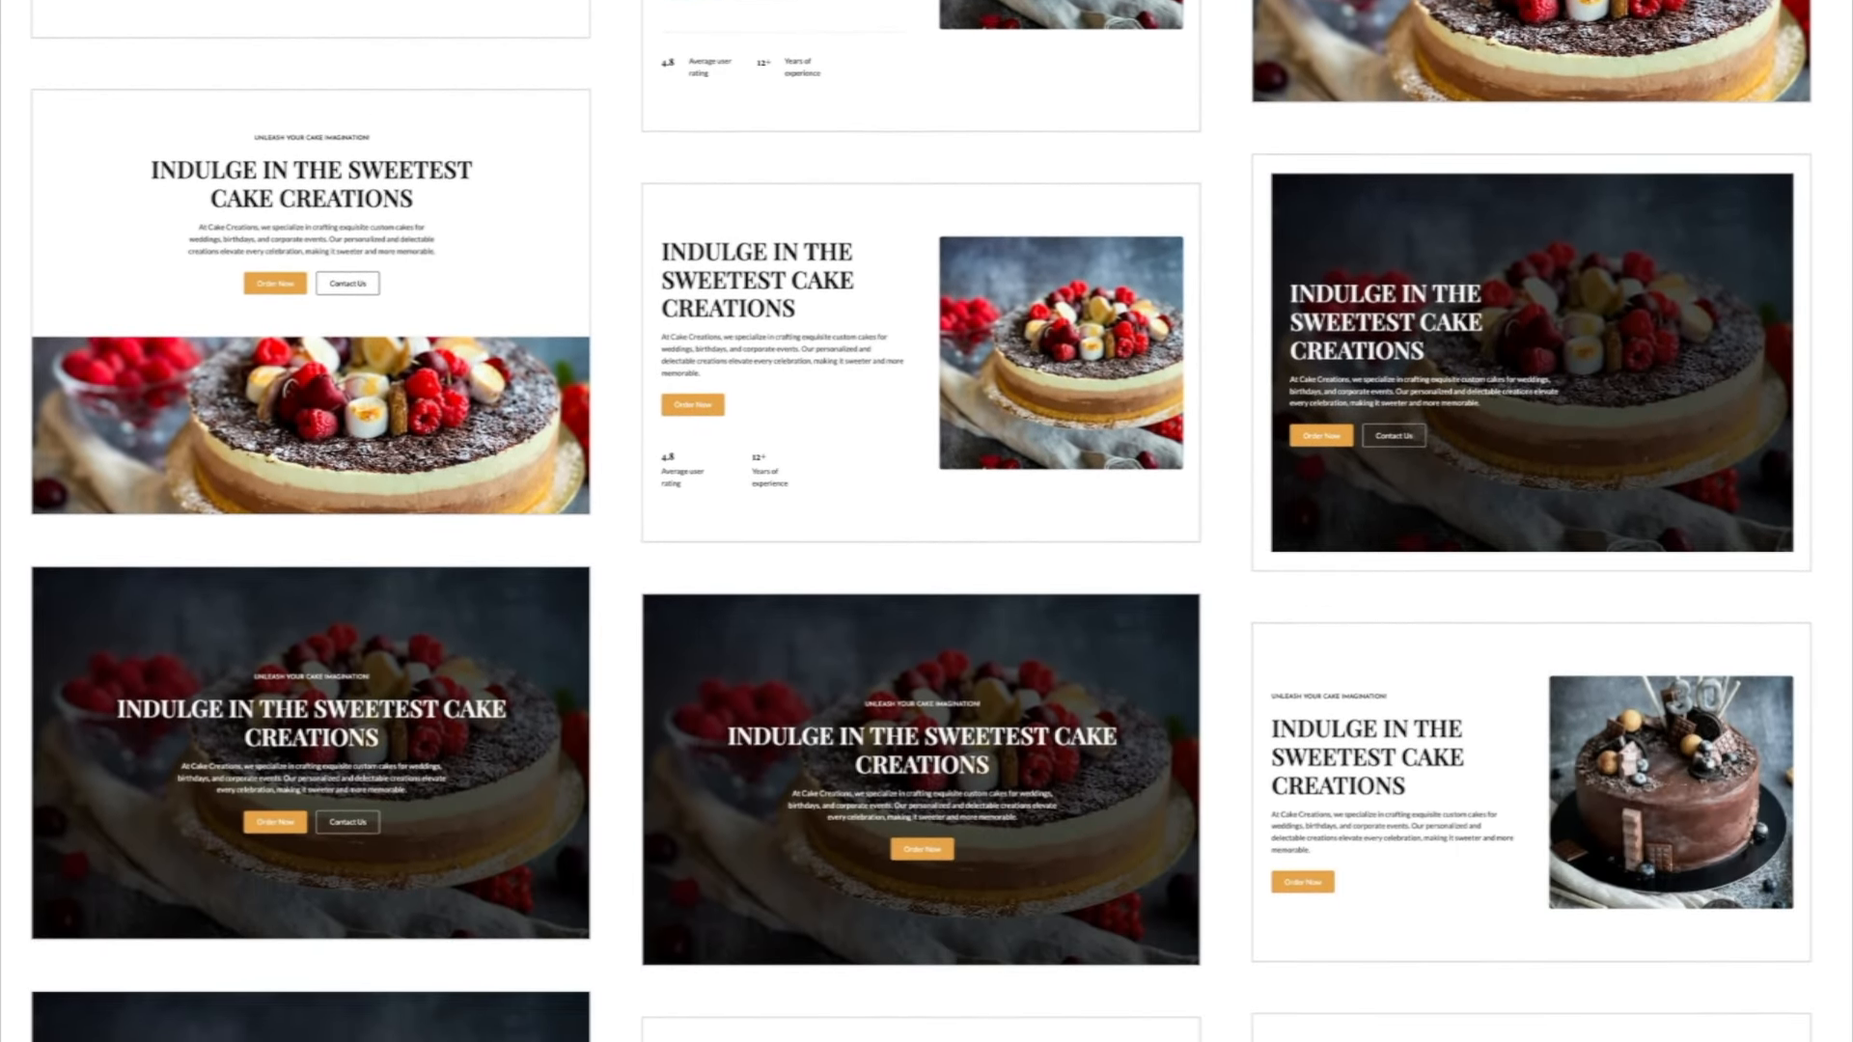
{"action": "scroll", "coordinate": [926, 521], "scroll_direction": "down", "scroll_amount": 6}
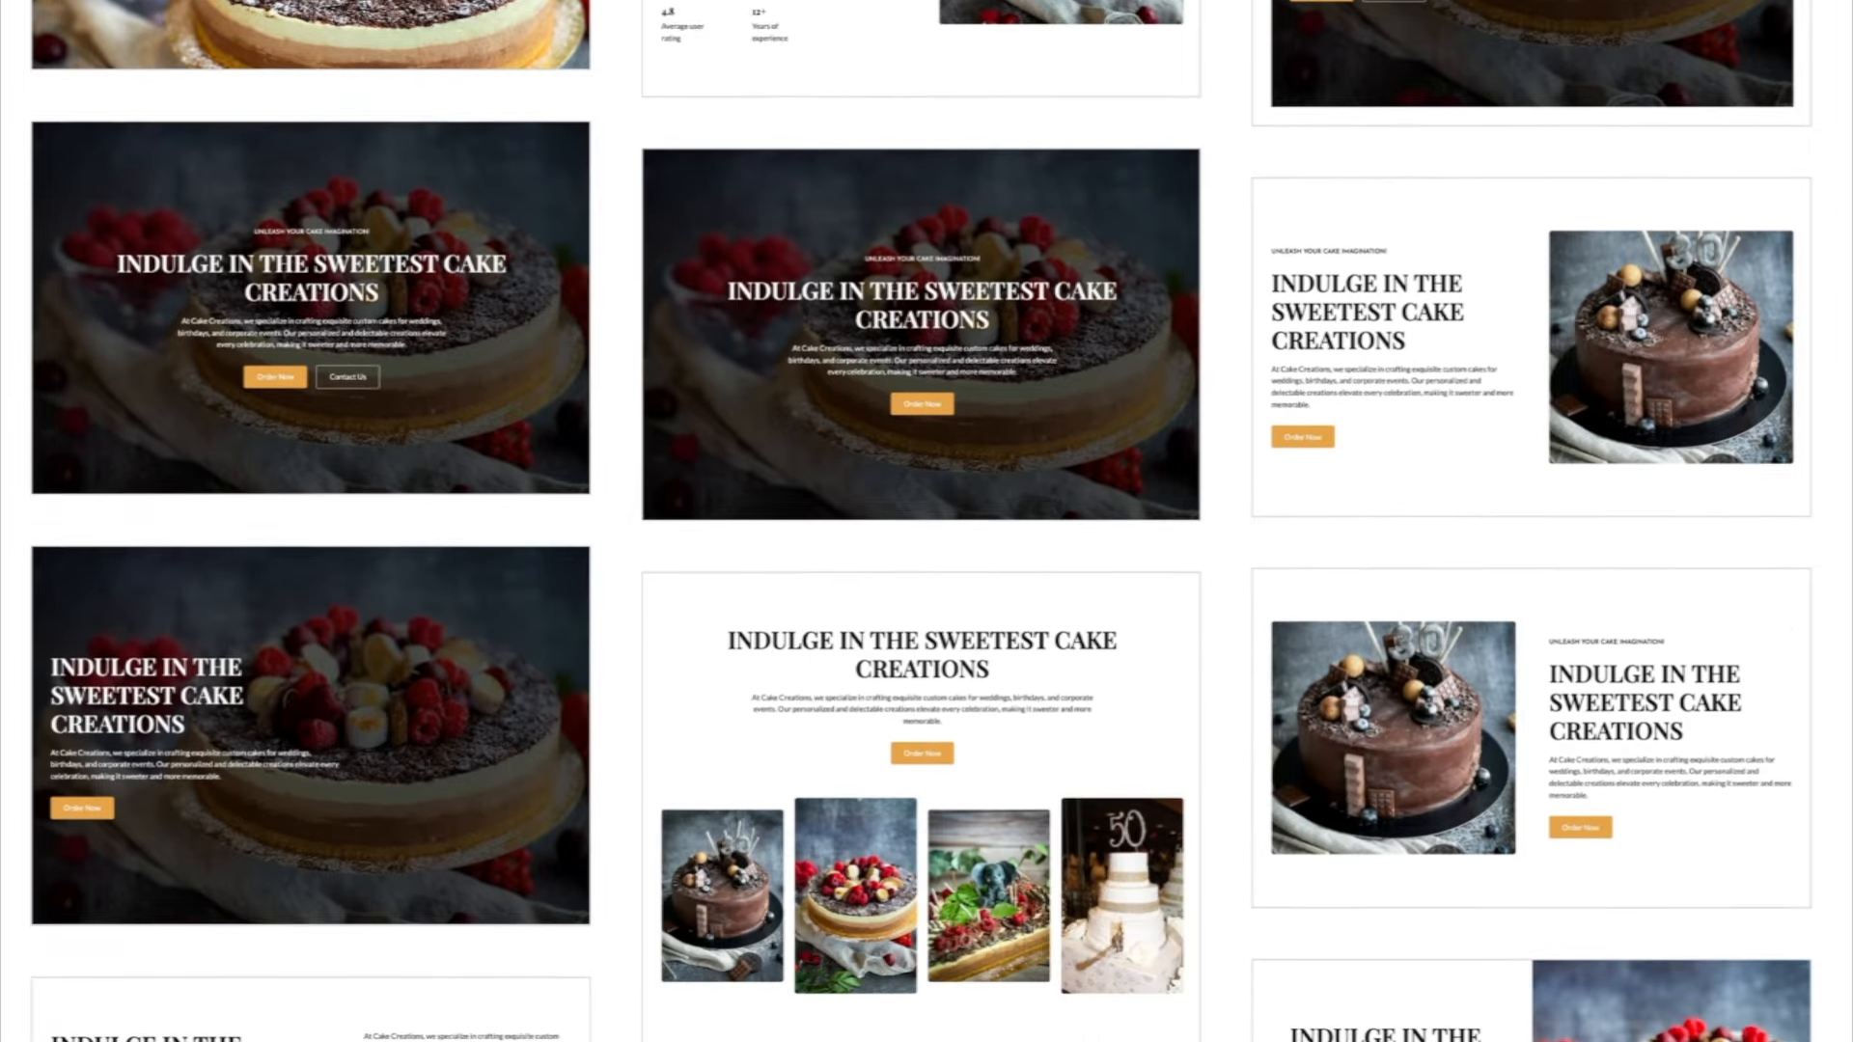
{"action": "scroll", "coordinate": [926, 521], "scroll_direction": "down", "scroll_amount": 5}
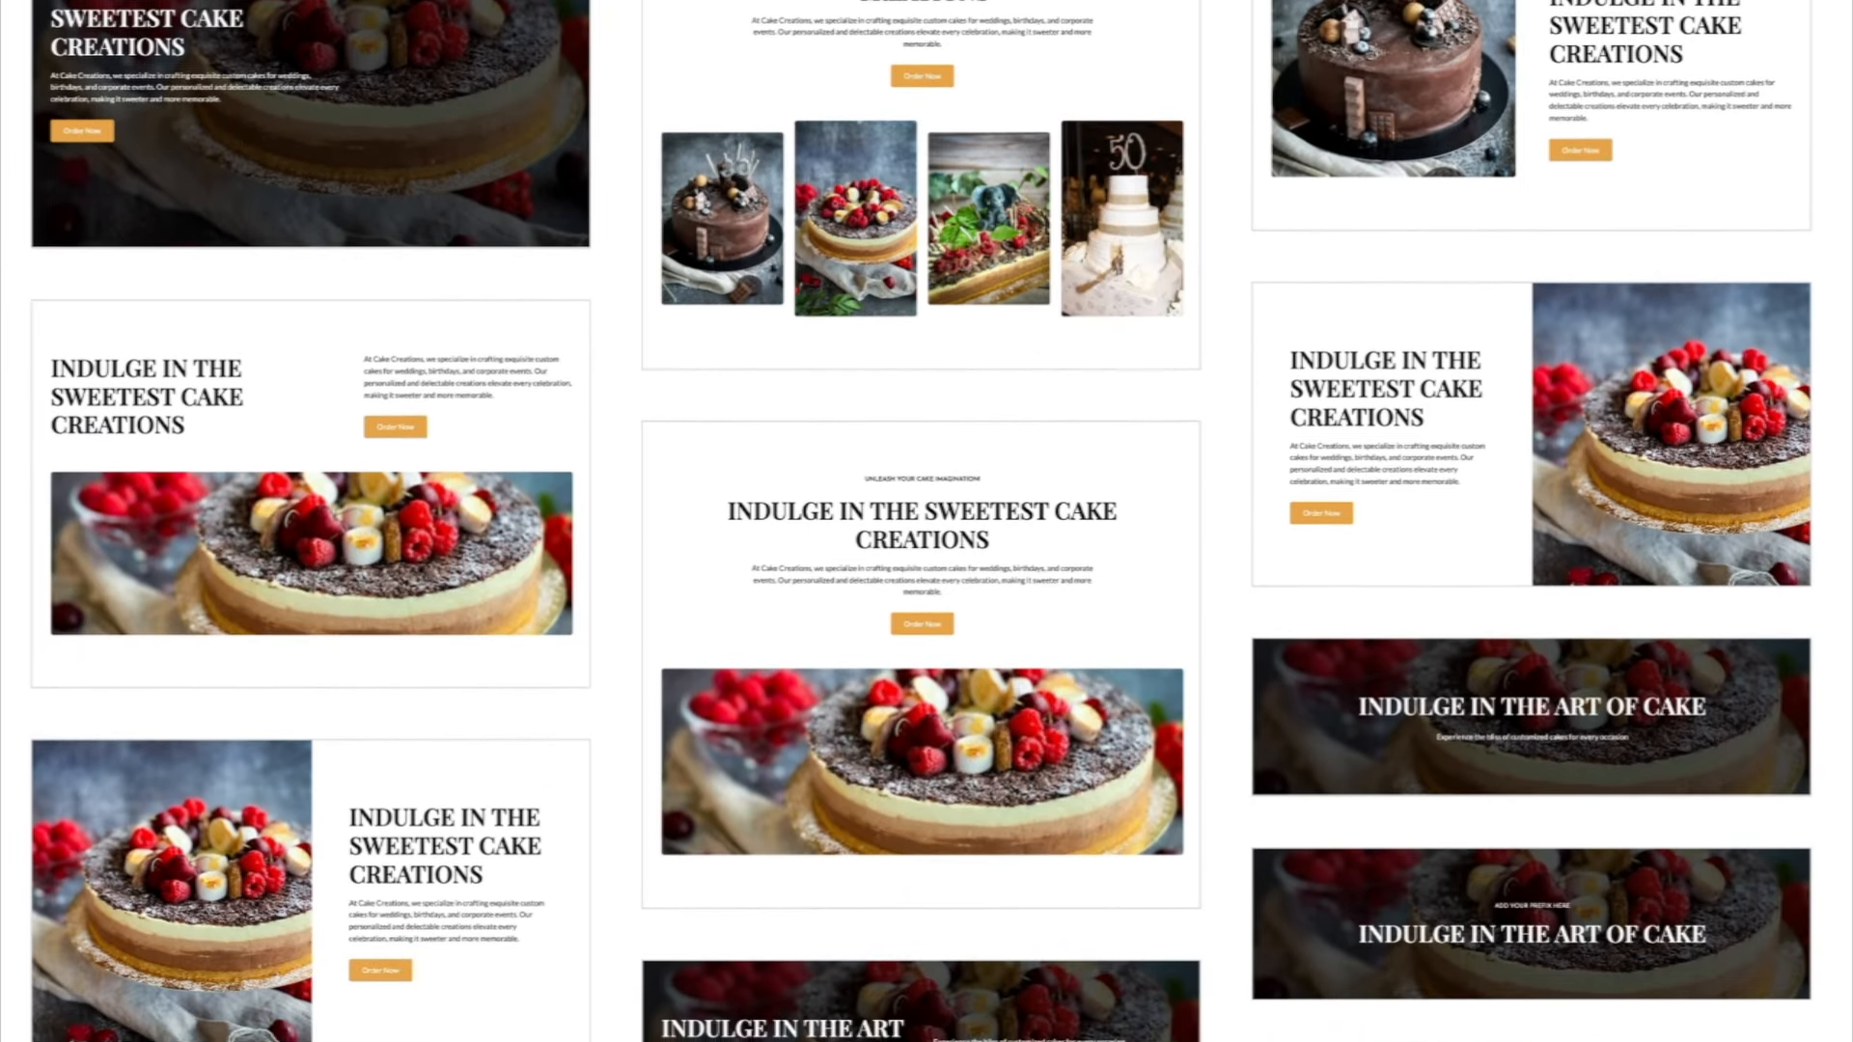
{"action": "scroll", "coordinate": [927, 521], "scroll_direction": "down", "scroll_amount": 4}
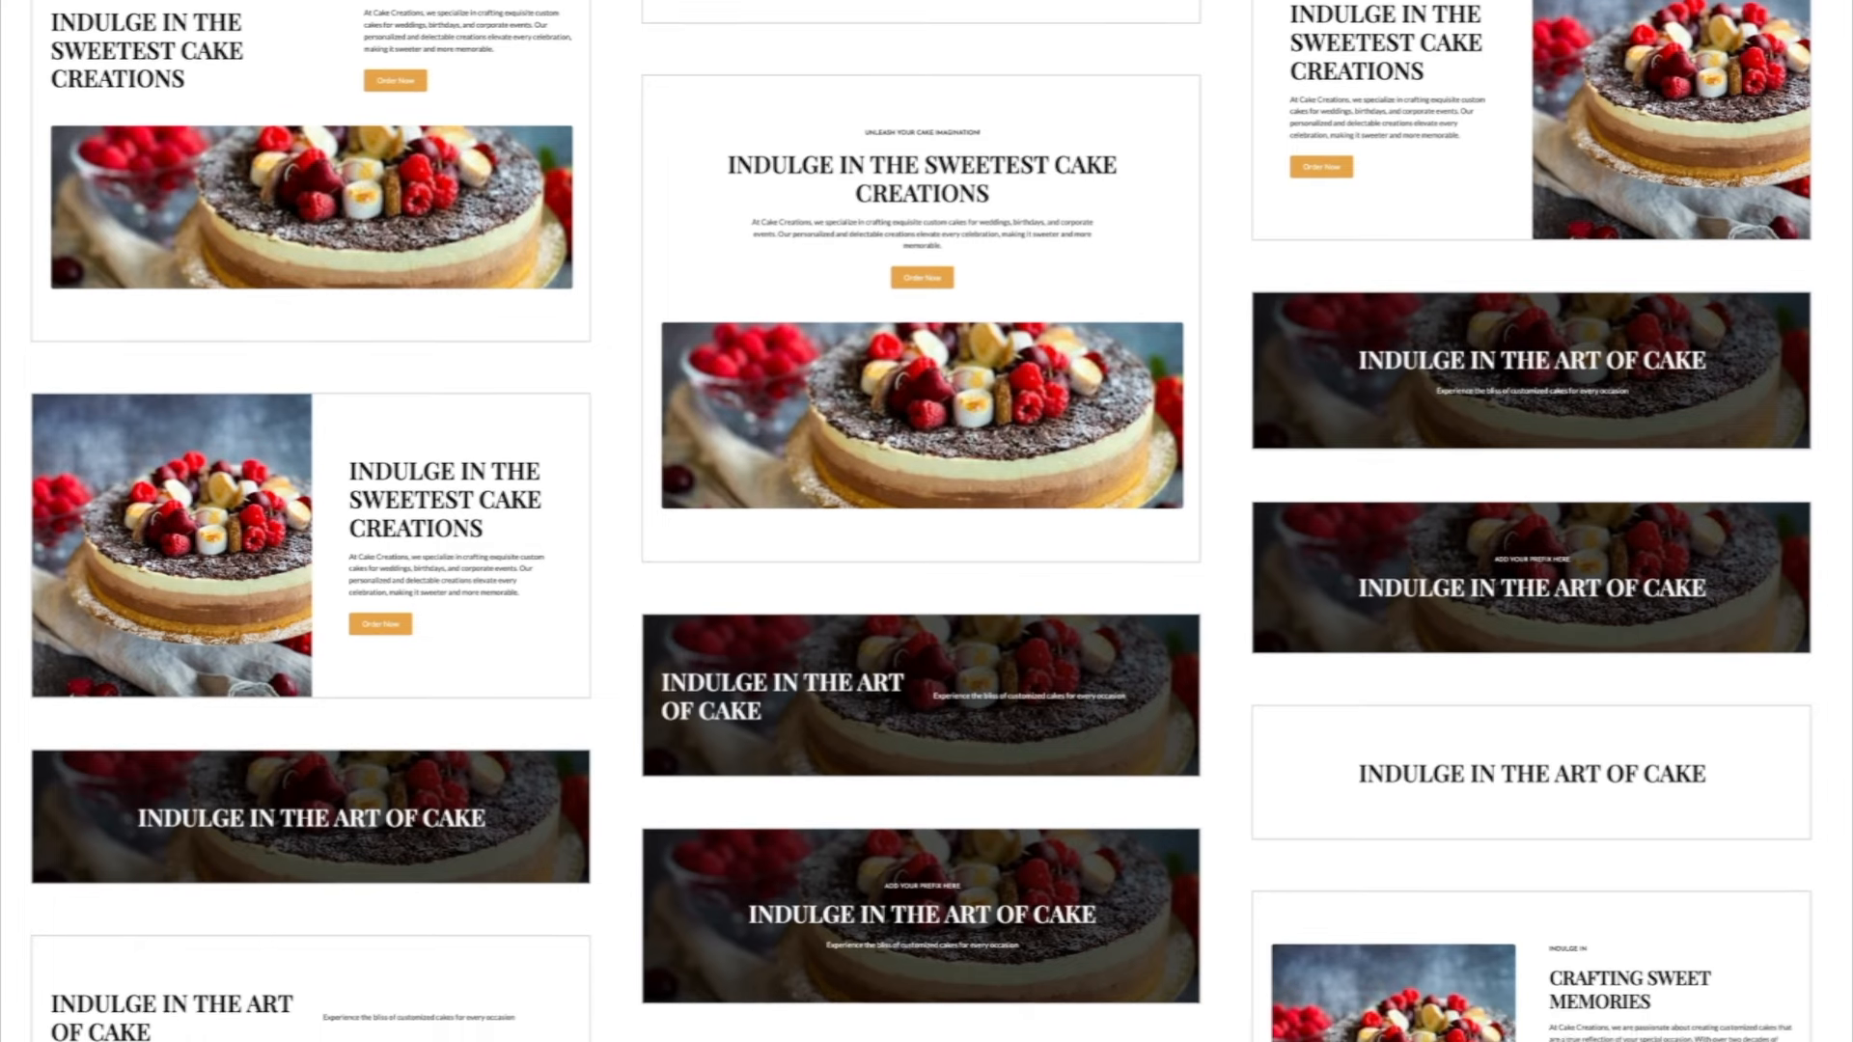
{"action": "scroll", "coordinate": [927, 522], "scroll_direction": "down", "scroll_amount": 5}
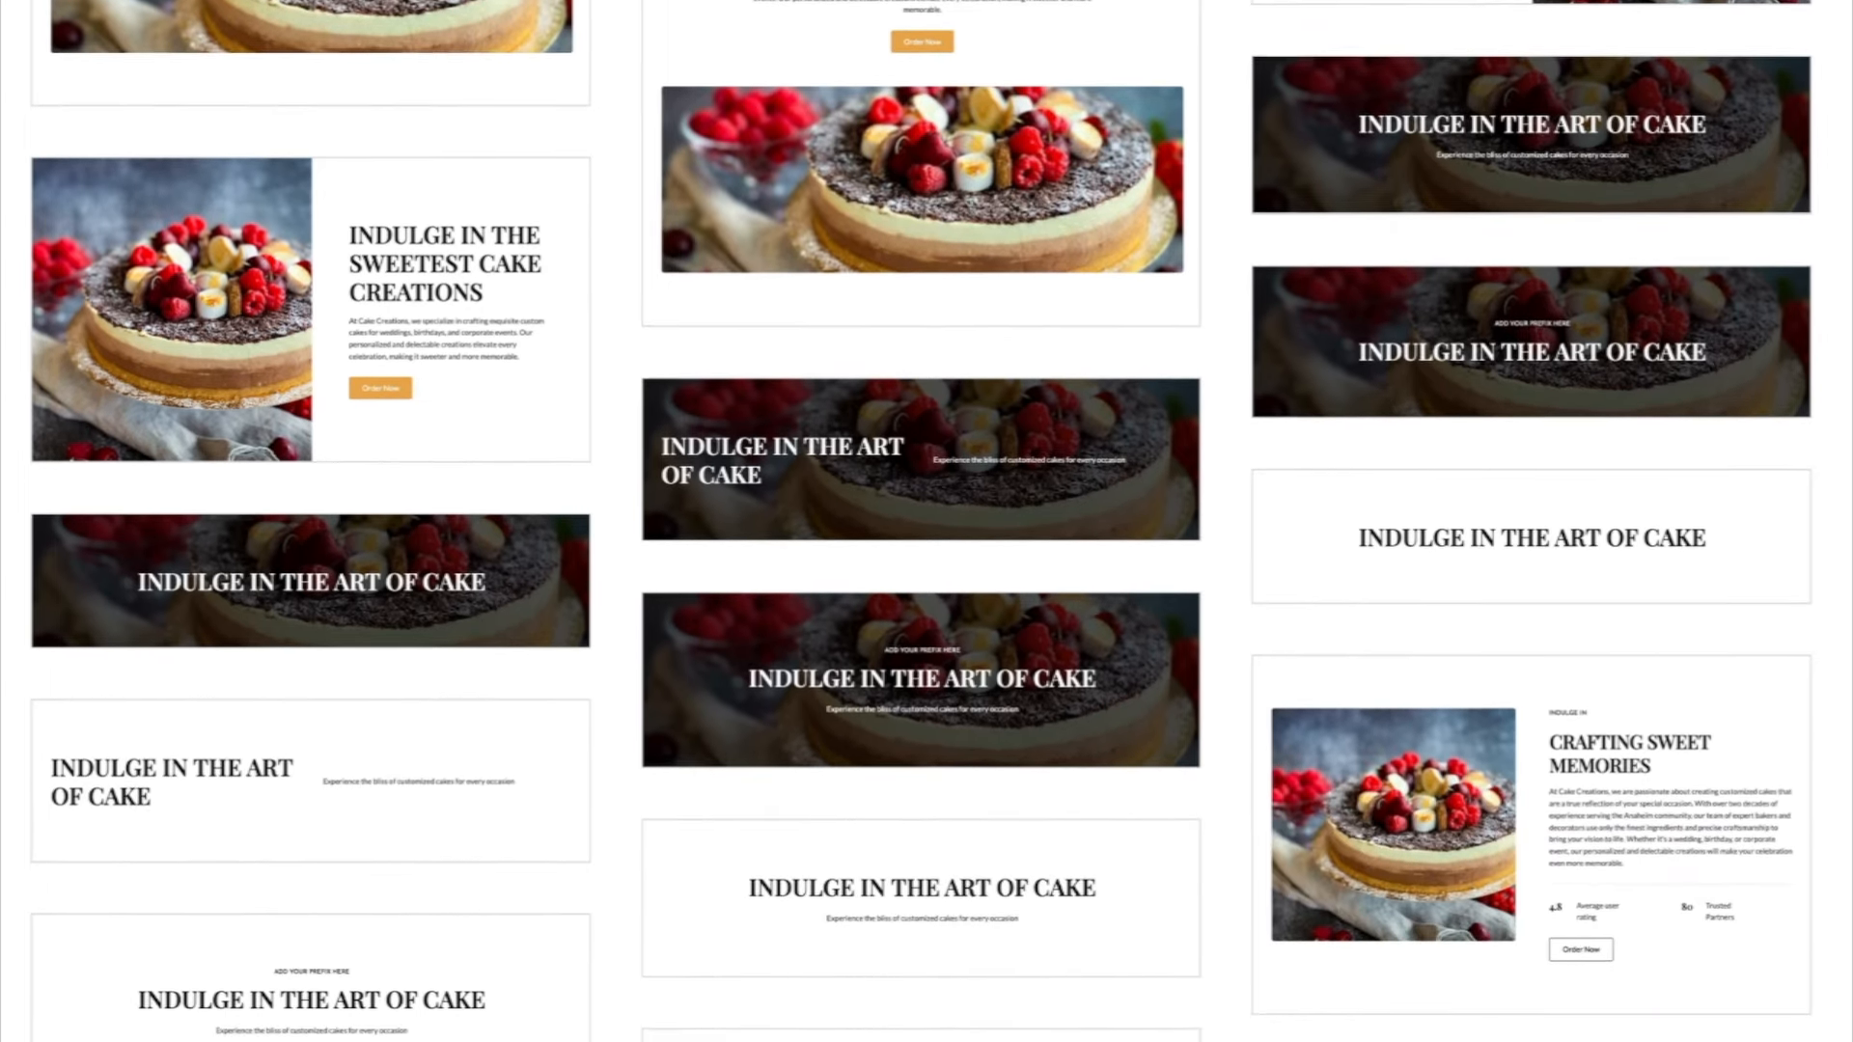
{"action": "scroll", "coordinate": [927, 521], "scroll_direction": "down", "scroll_amount": 2}
{"action": "scroll", "coordinate": [927, 521], "scroll_direction": "up", "scroll_amount": 1}
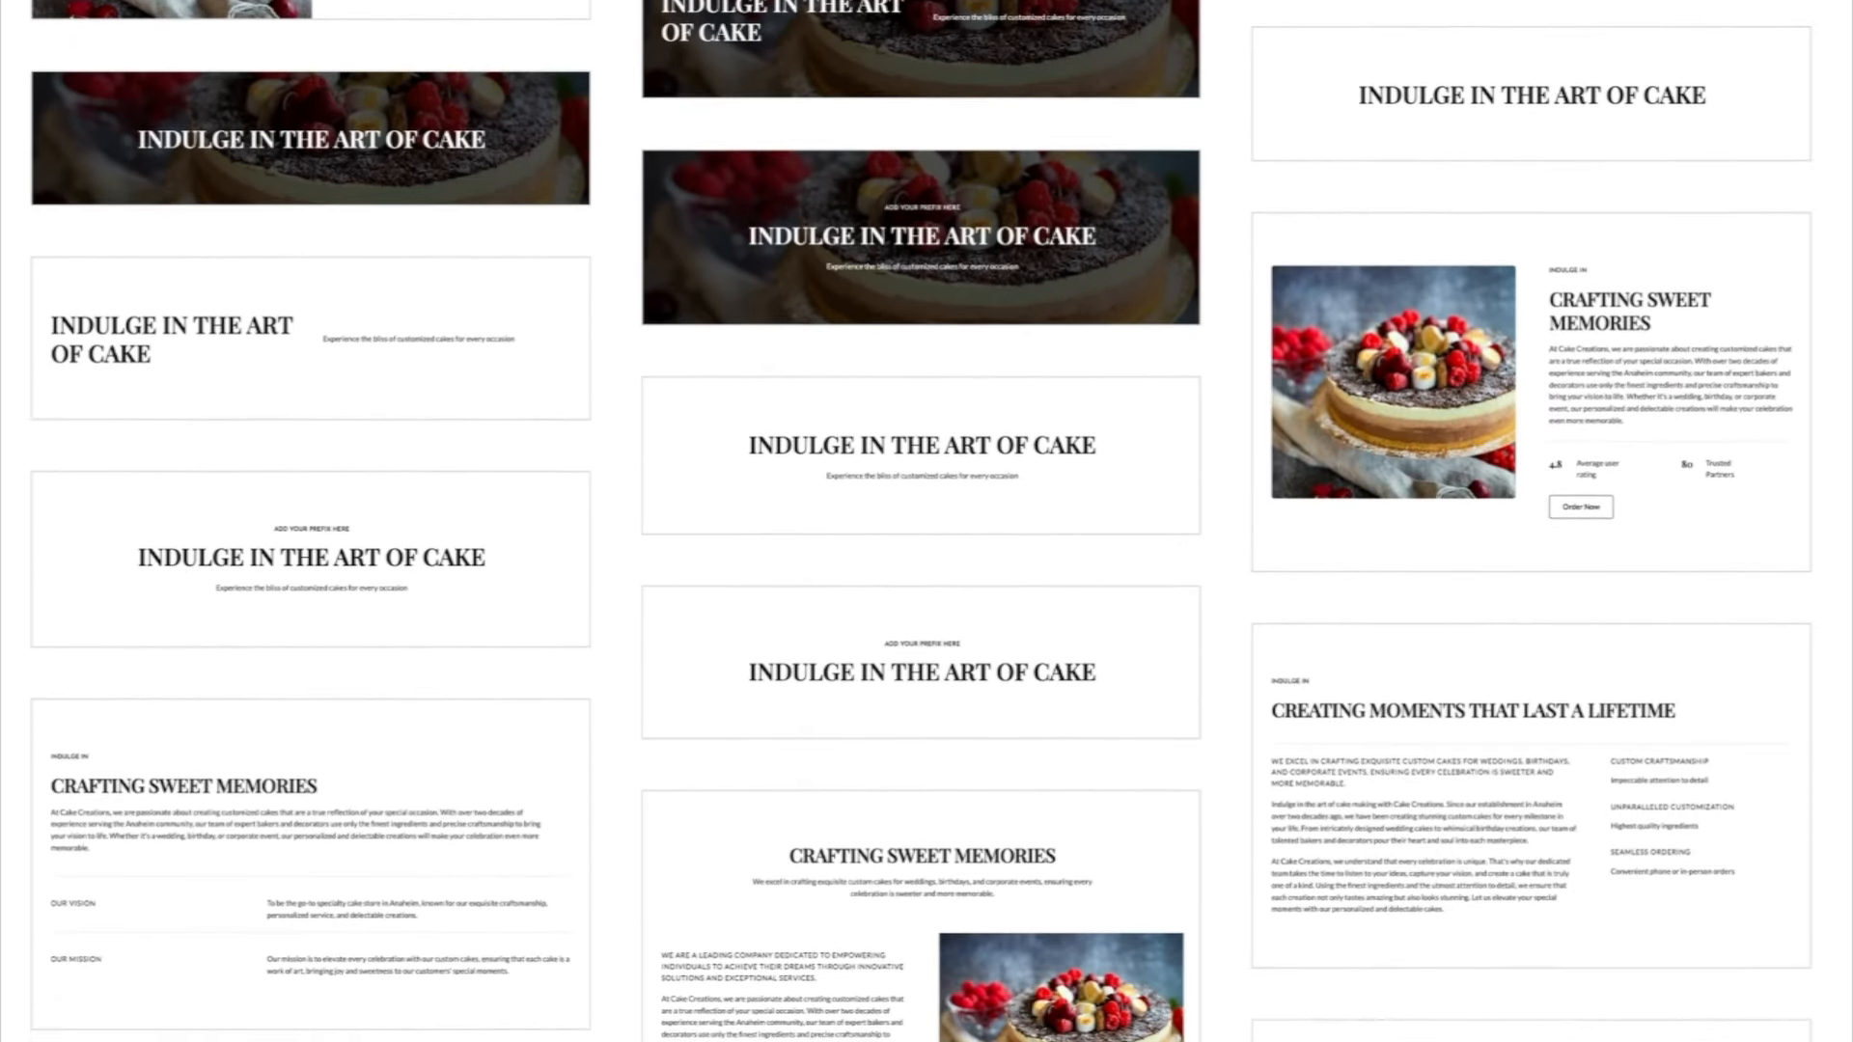
{"action": "scroll", "coordinate": [926, 521], "scroll_direction": "down", "scroll_amount": 1}
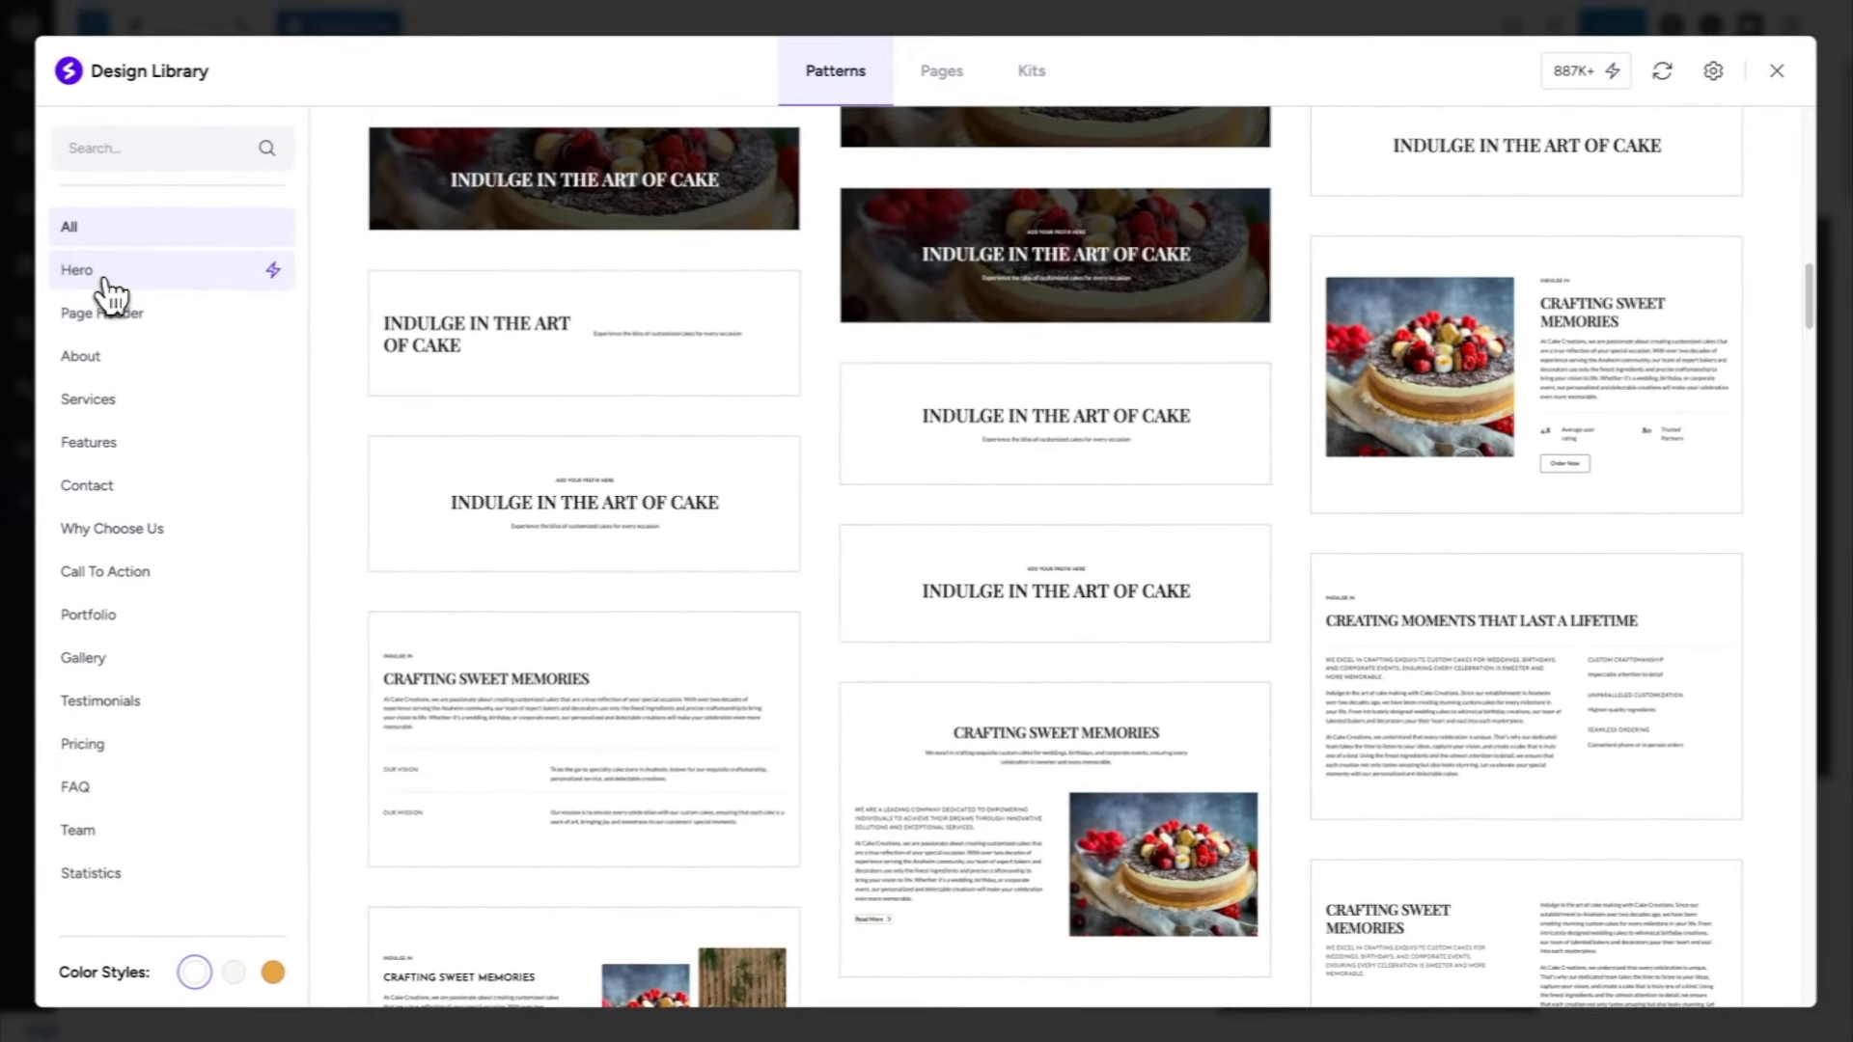
Step: Examine the personalized Hero, Services, About, Call To Action and FAQ patterns in the design library
{"action": "left_click", "coordinate": [108, 278]}
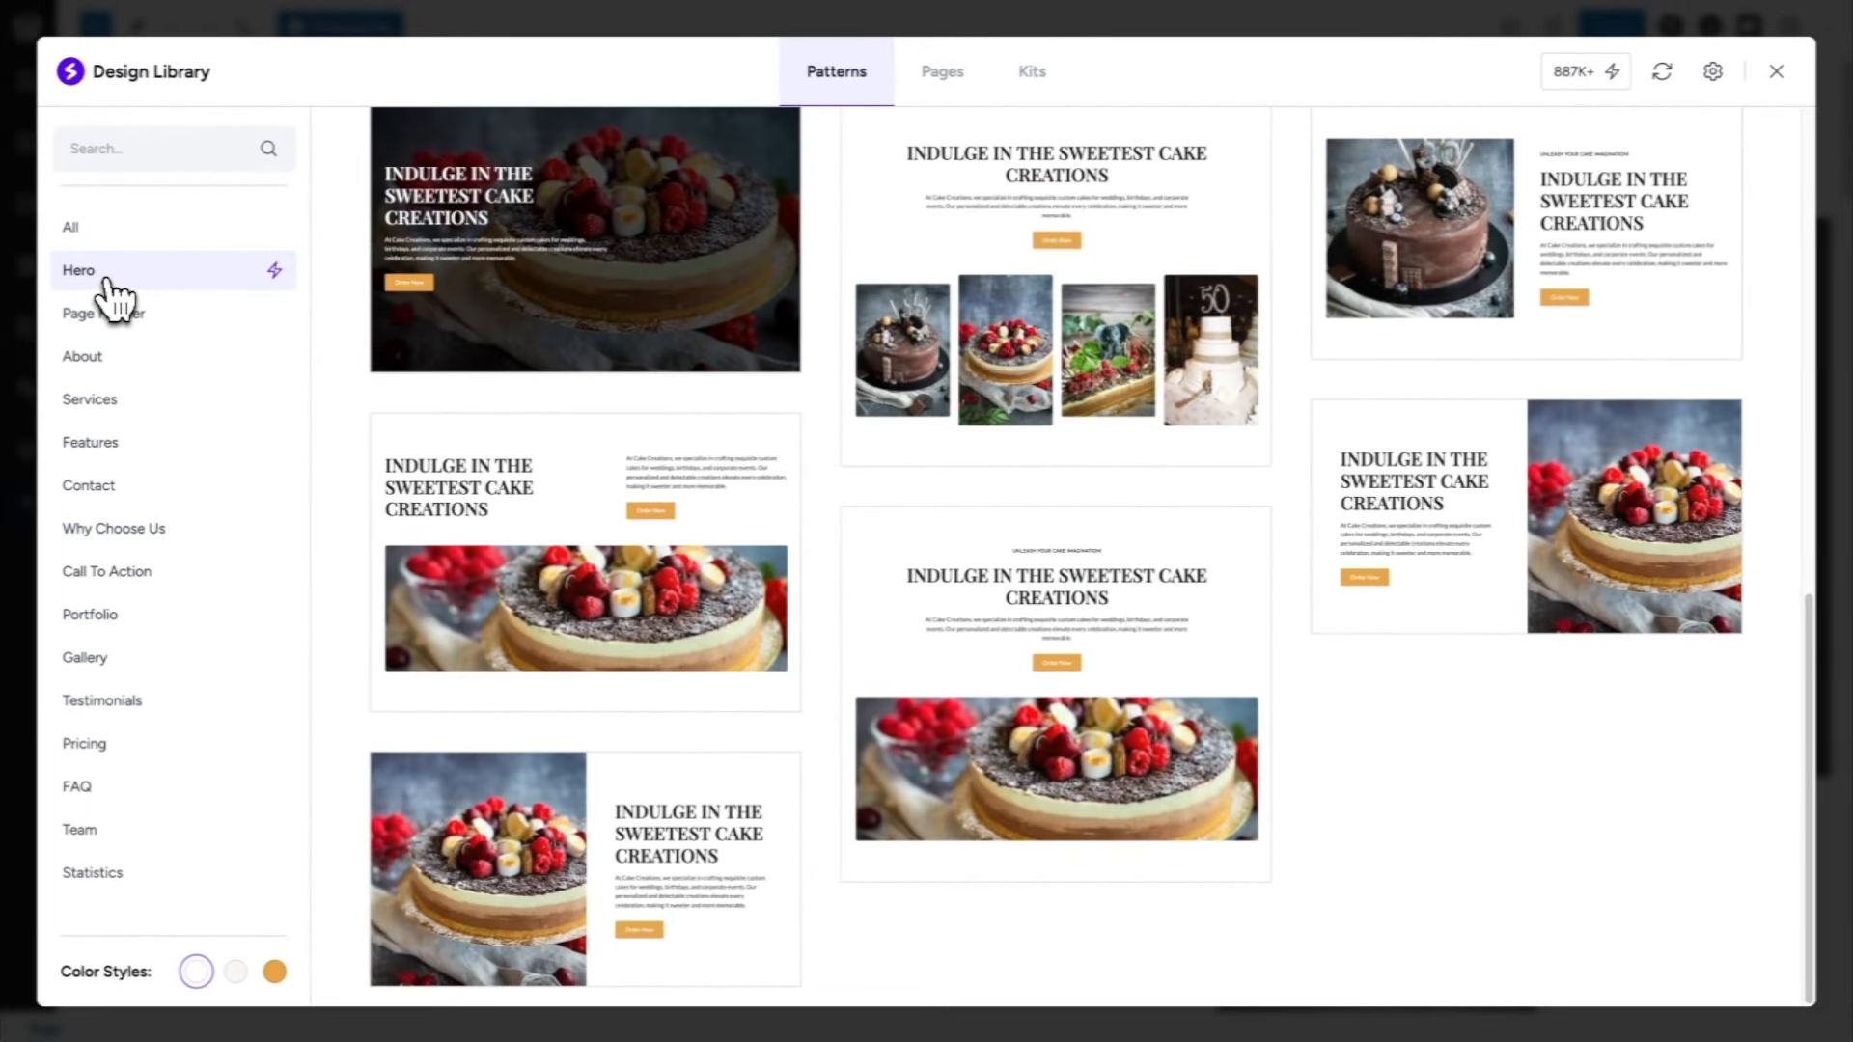
{"action": "left_click", "coordinate": [130, 401]}
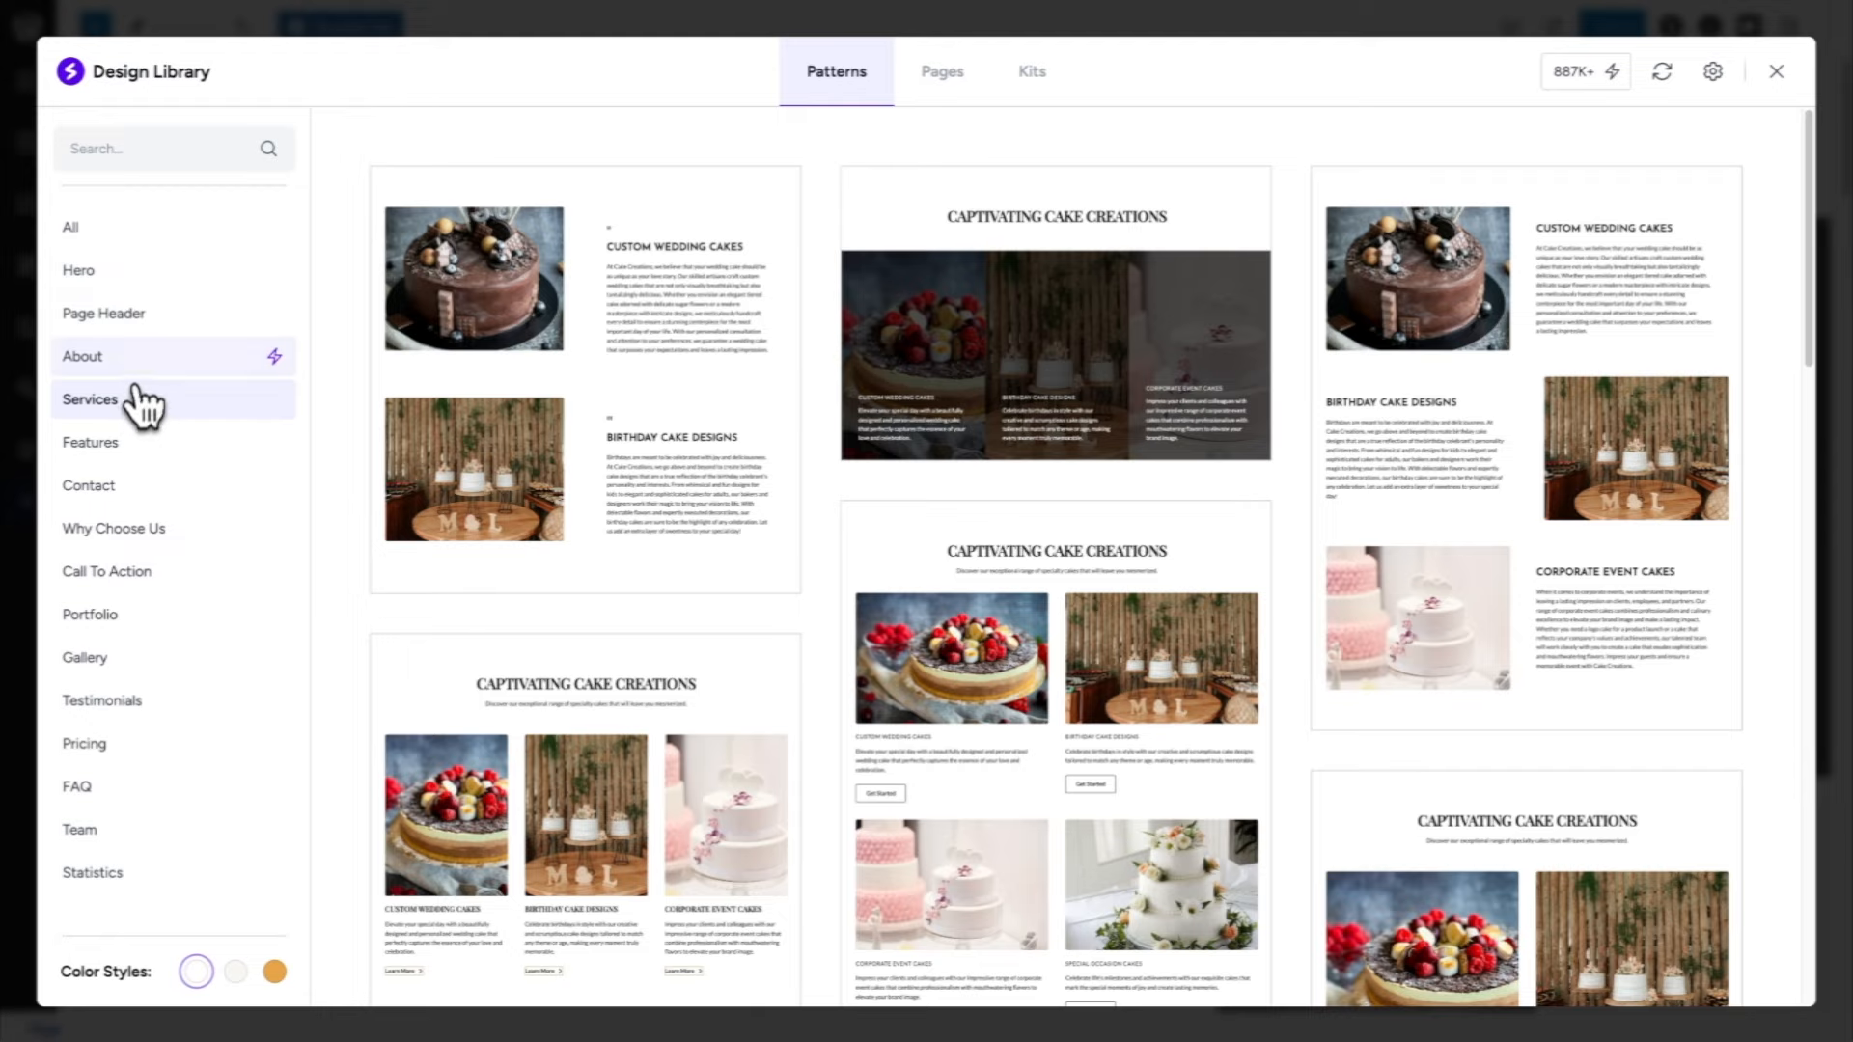
{"action": "left_click", "coordinate": [143, 365]}
{"action": "scroll", "coordinate": [599, 434], "scroll_direction": "down", "scroll_amount": 8}
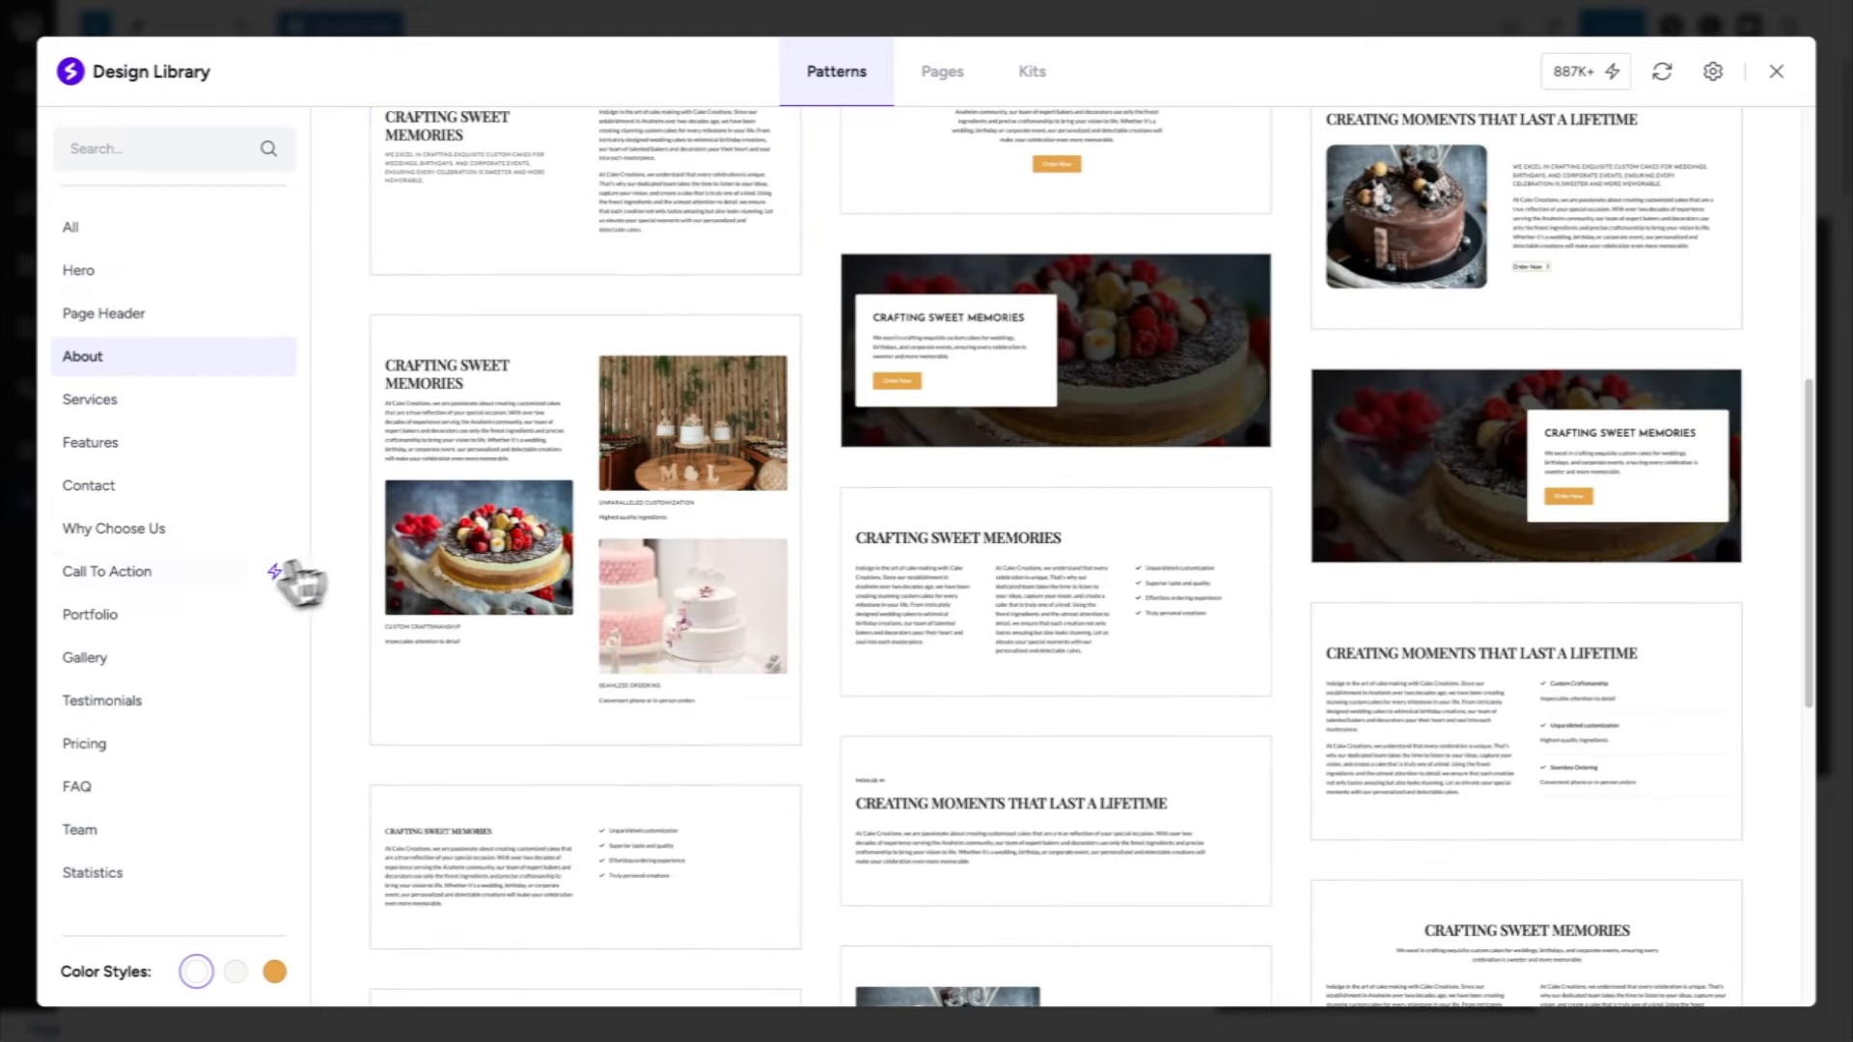
{"action": "left_click", "coordinate": [193, 577]}
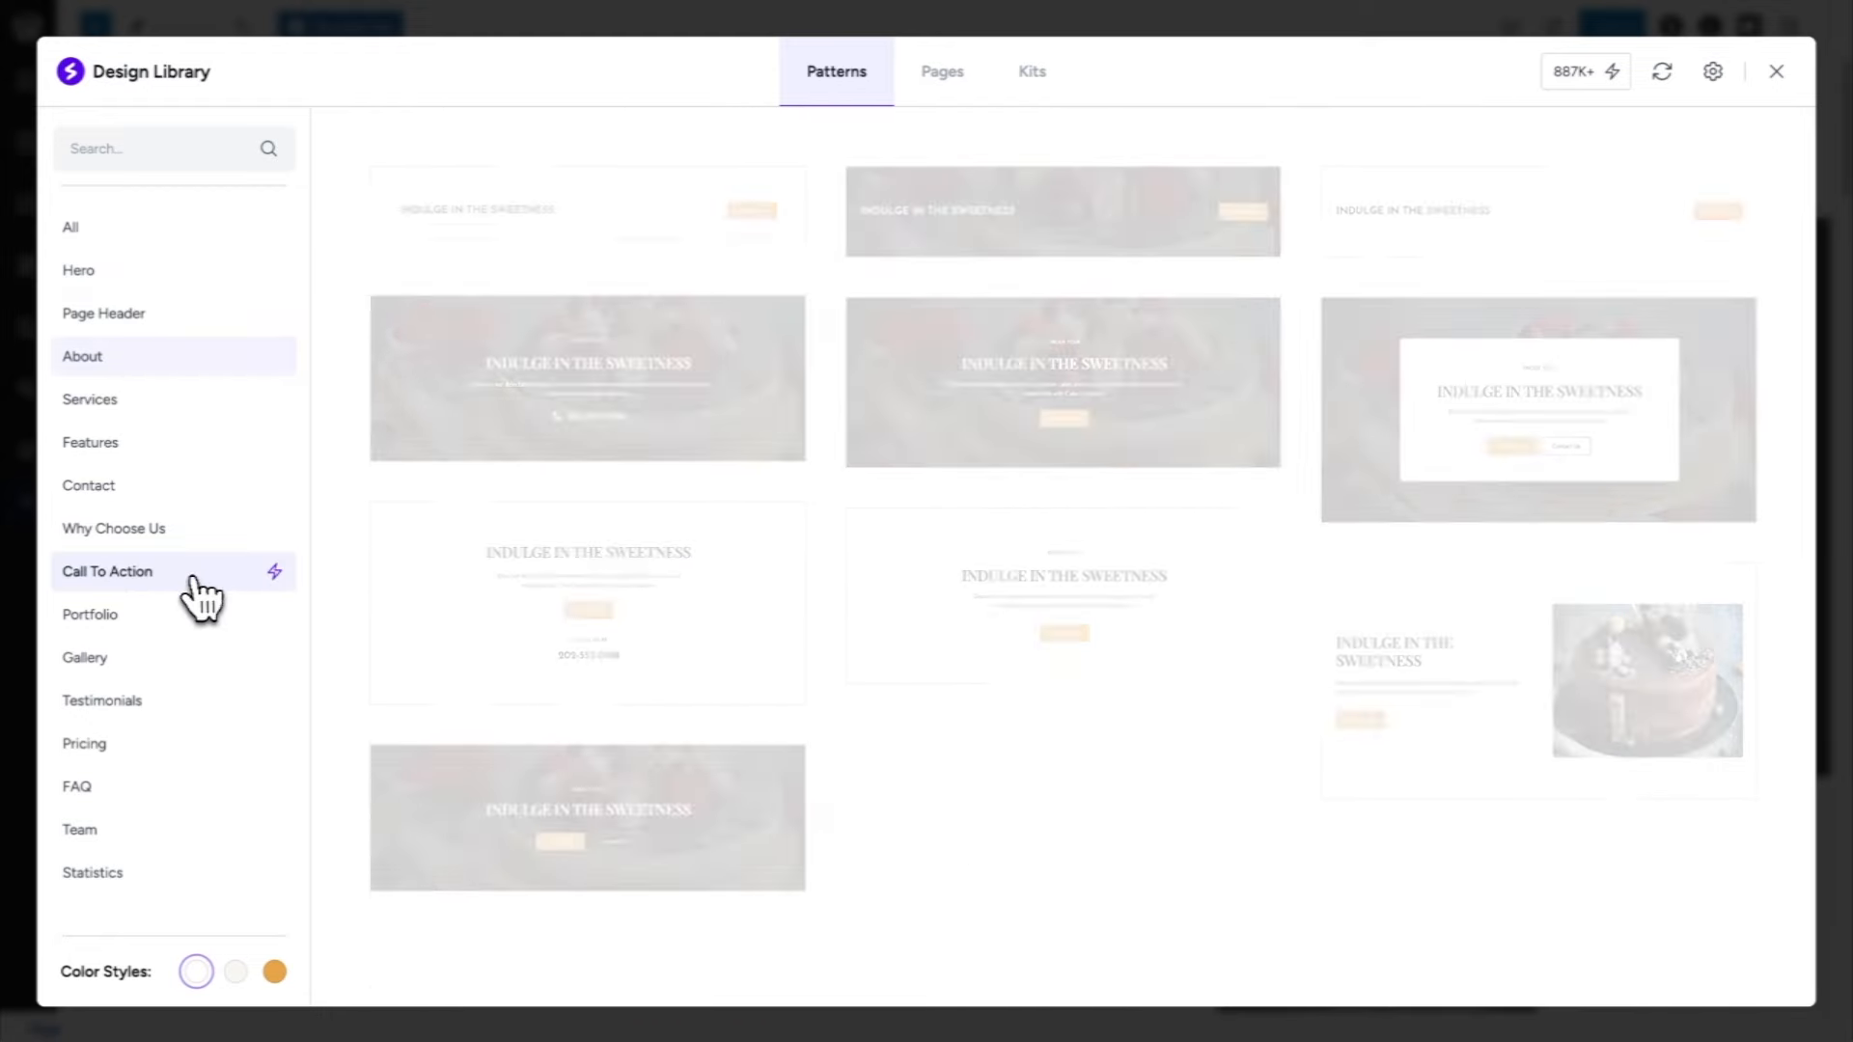
{"action": "scroll", "coordinate": [537, 546], "scroll_direction": "down", "scroll_amount": 6}
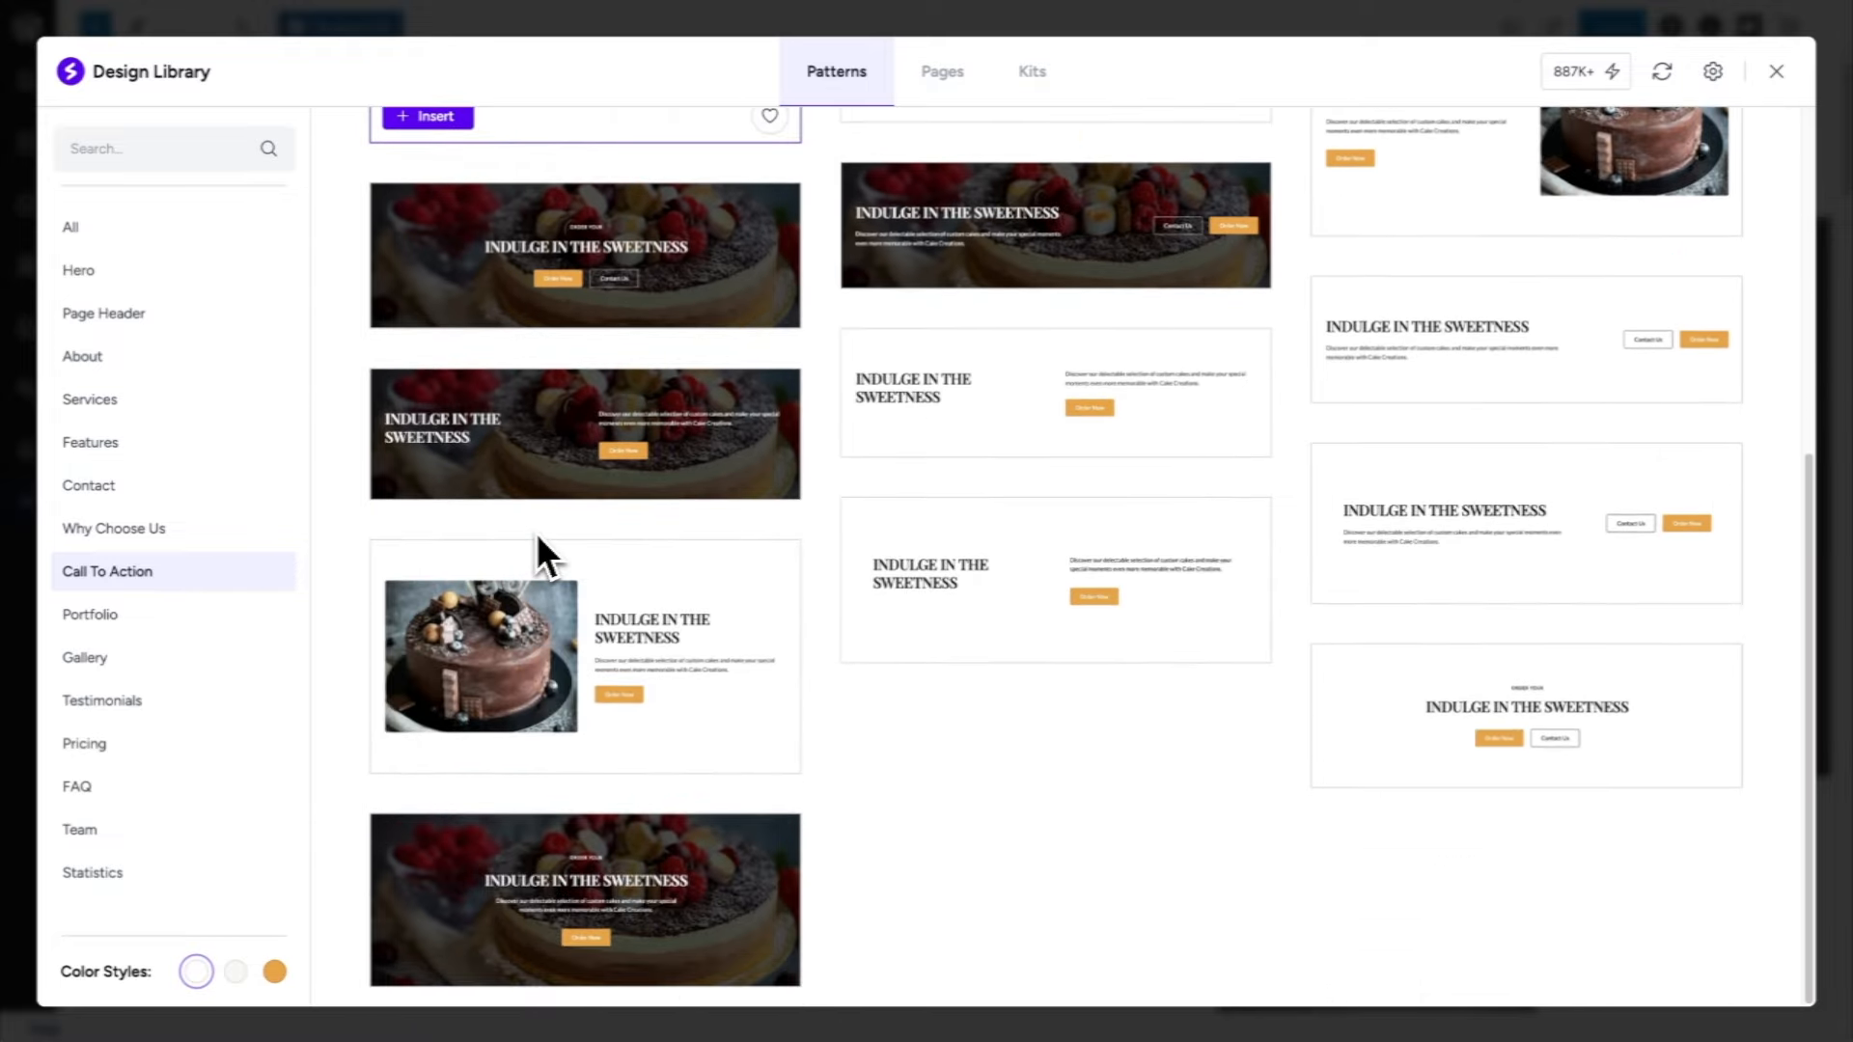
{"action": "left_click", "coordinate": [161, 800]}
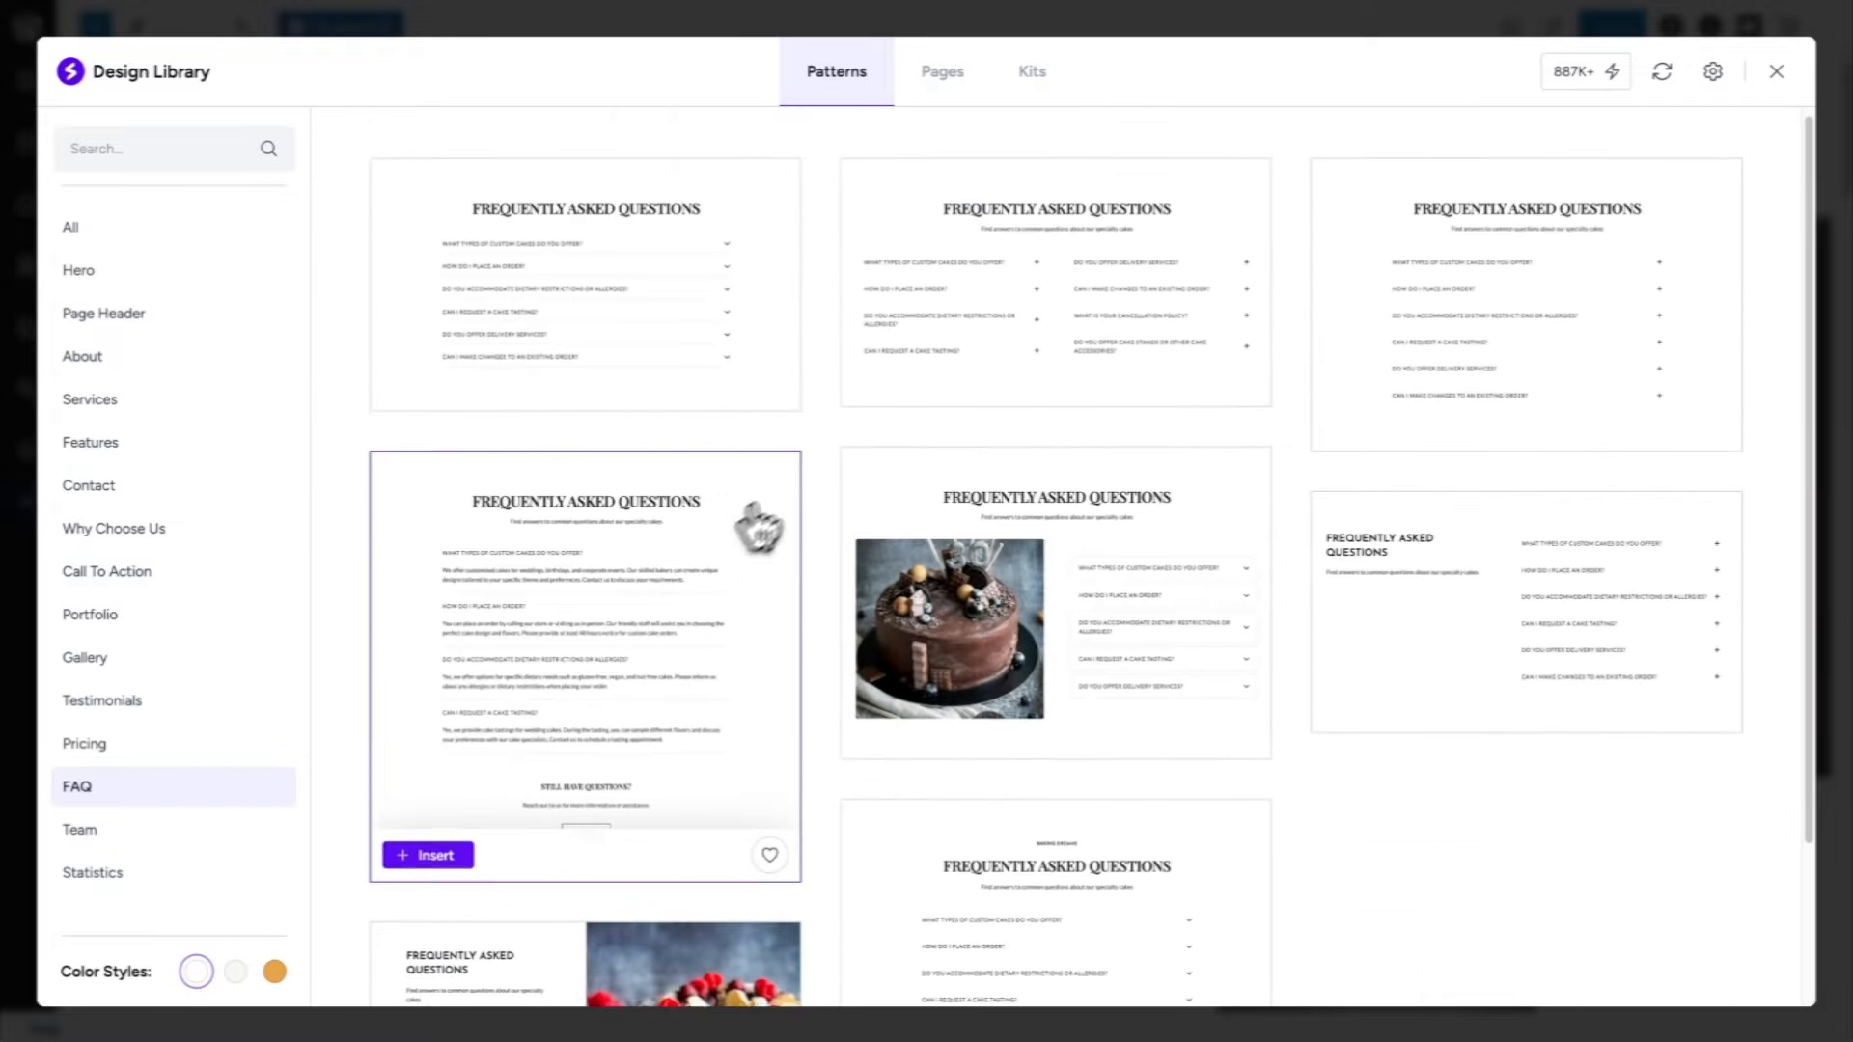
{"action": "scroll", "coordinate": [820, 478], "scroll_direction": "down", "scroll_amount": 2}
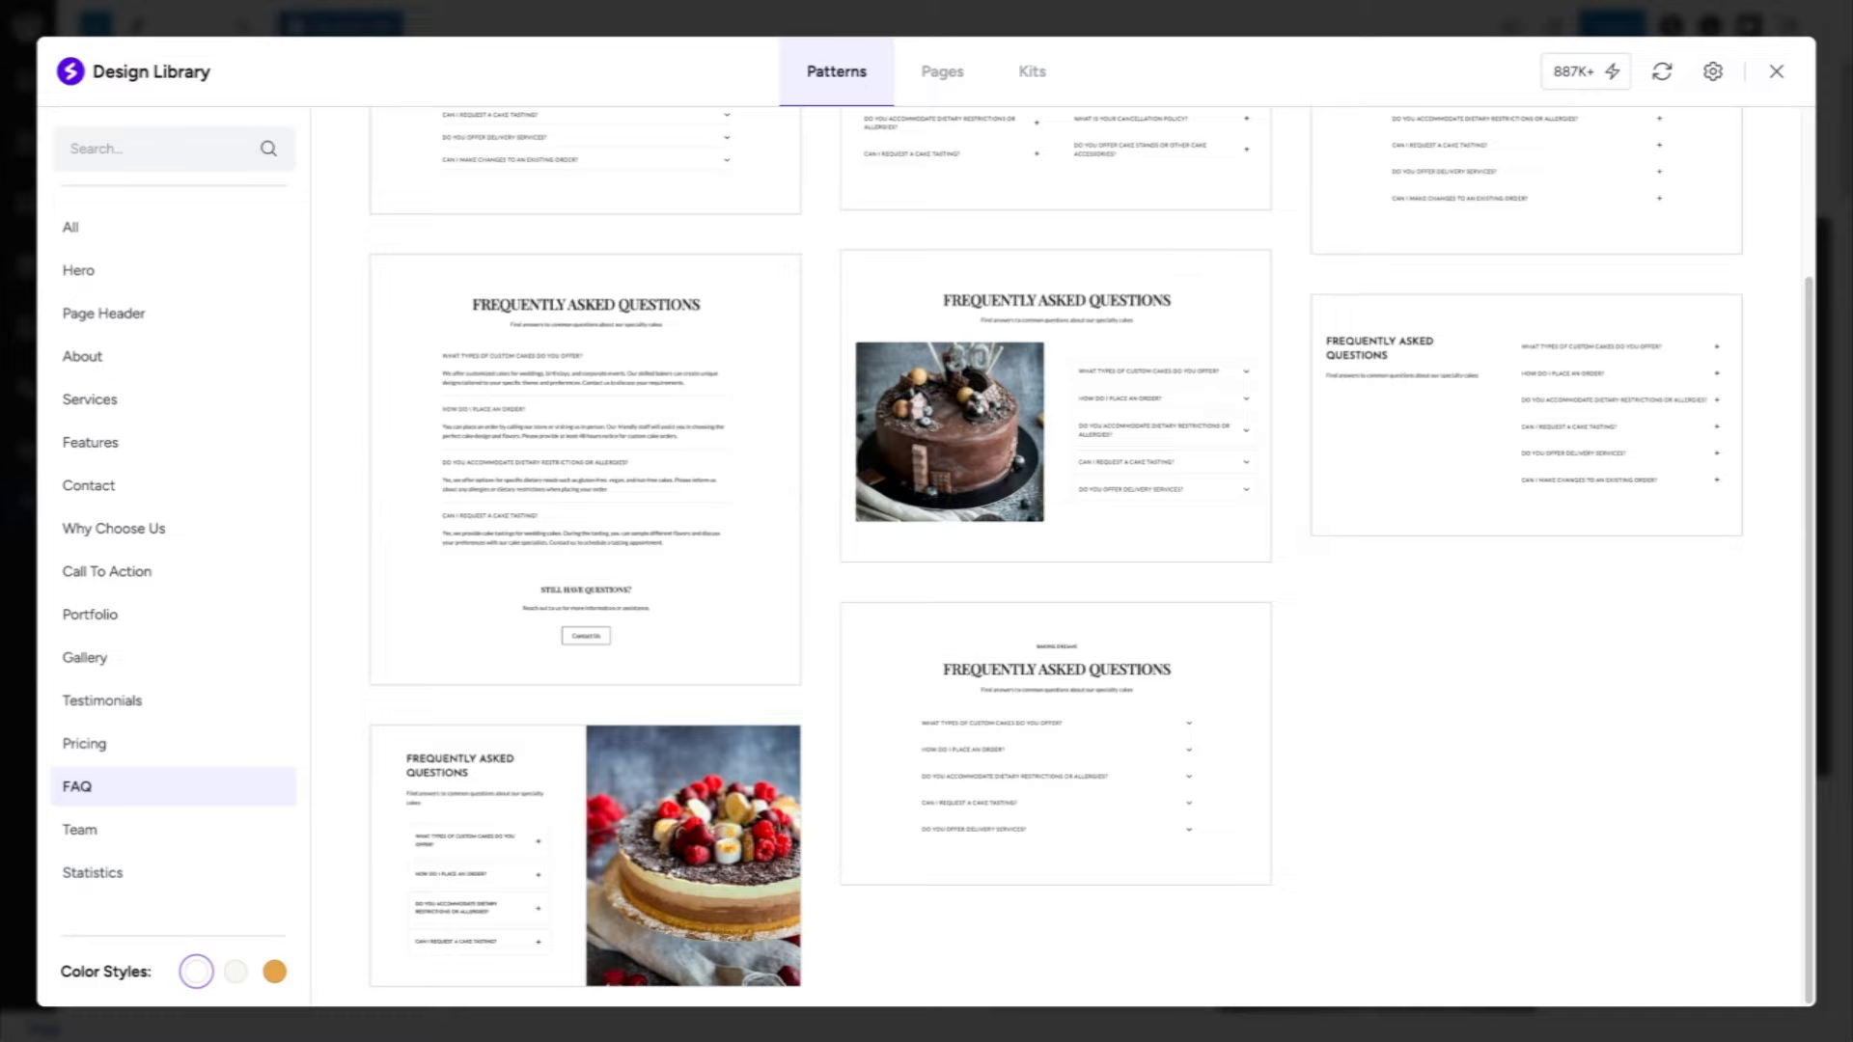
{"action": "scroll", "coordinate": [819, 349], "scroll_direction": "up", "scroll_amount": 2}
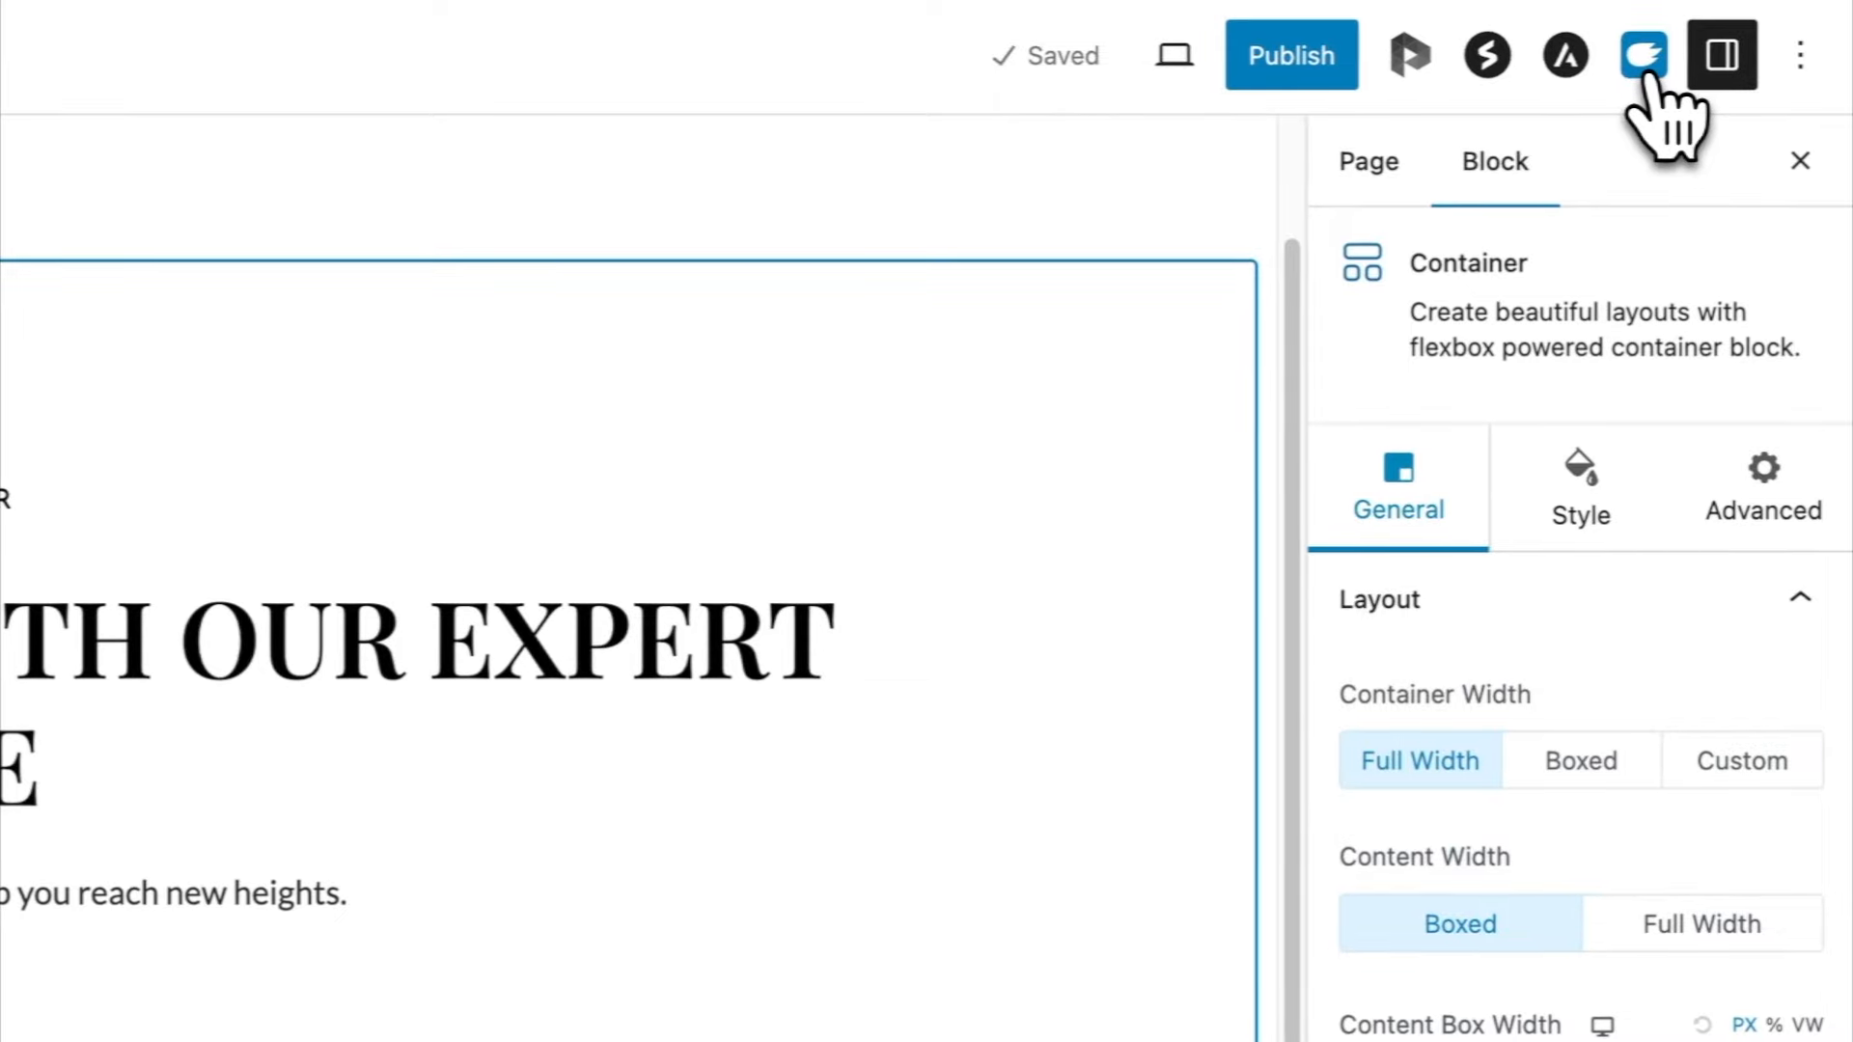
Step: Open and close the page's AI Assistant, and bring it up for the hero heading's text with the prompt ready for input
{"action": "left_click", "coordinate": [1646, 60]}
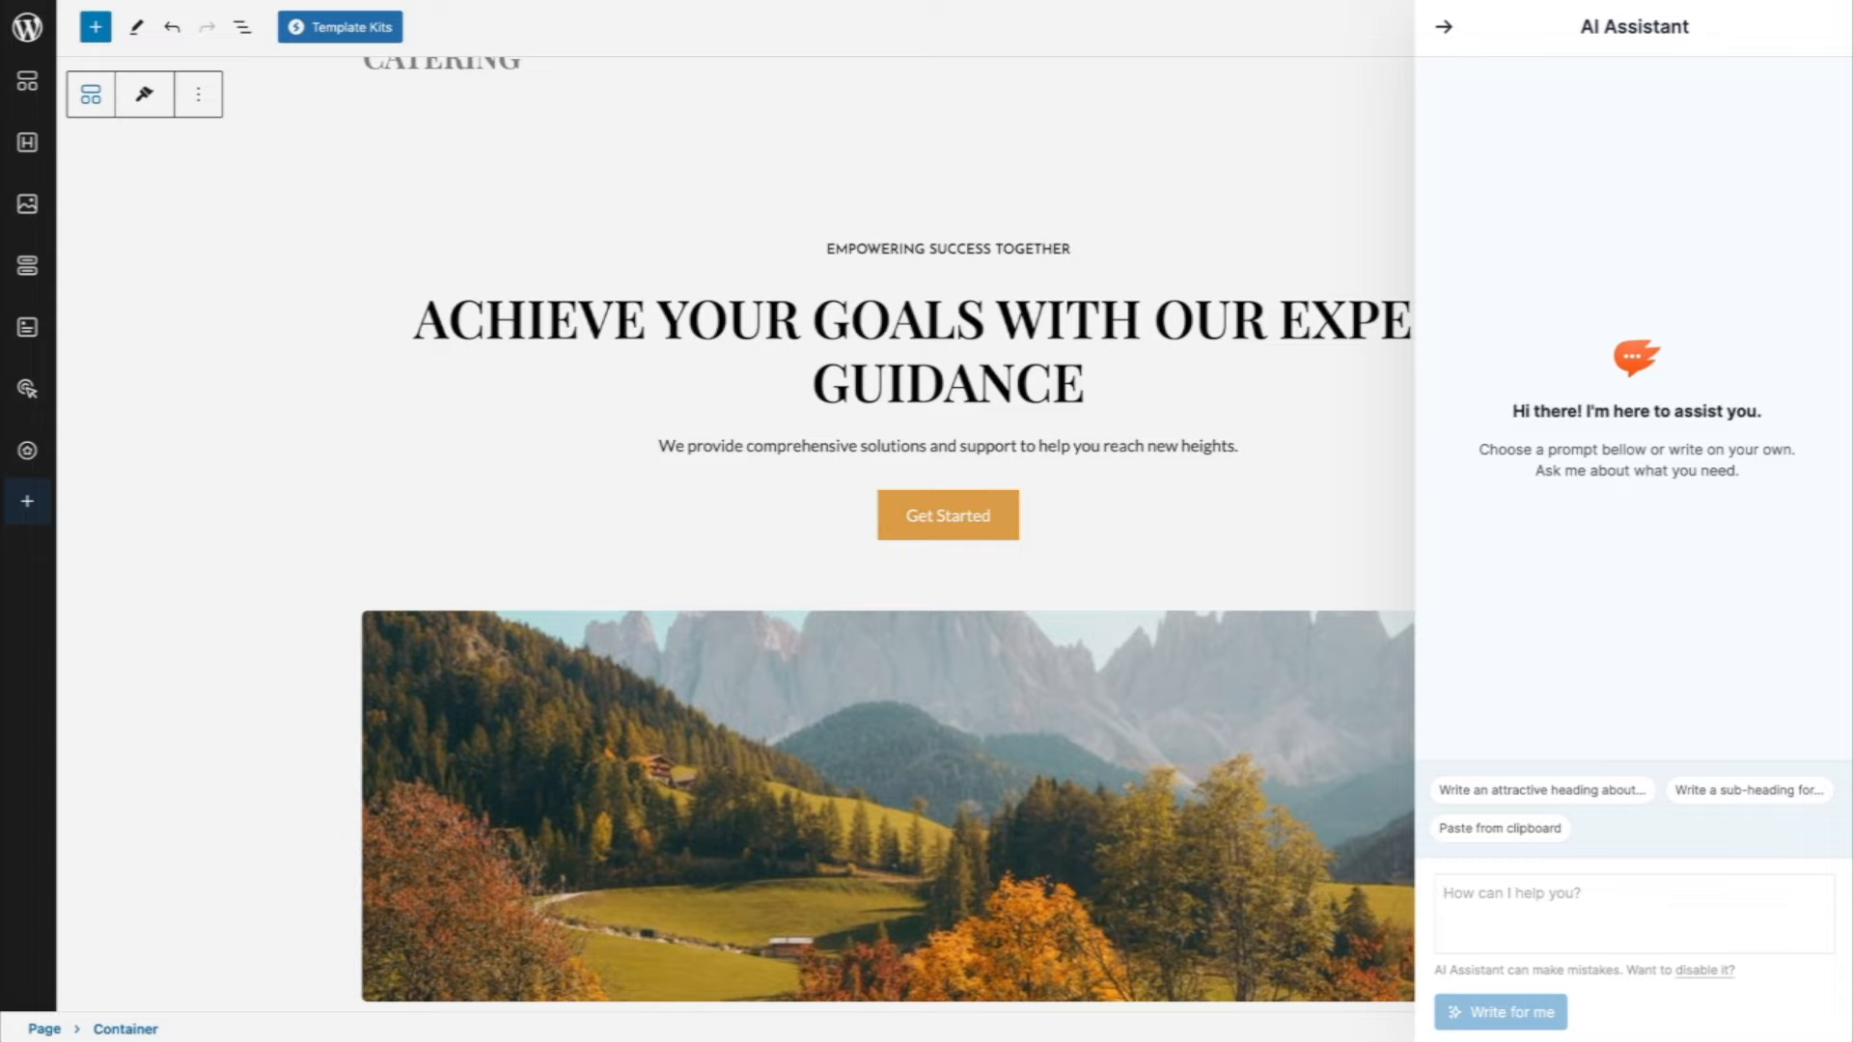
{"action": "left_click", "coordinate": [1444, 27]}
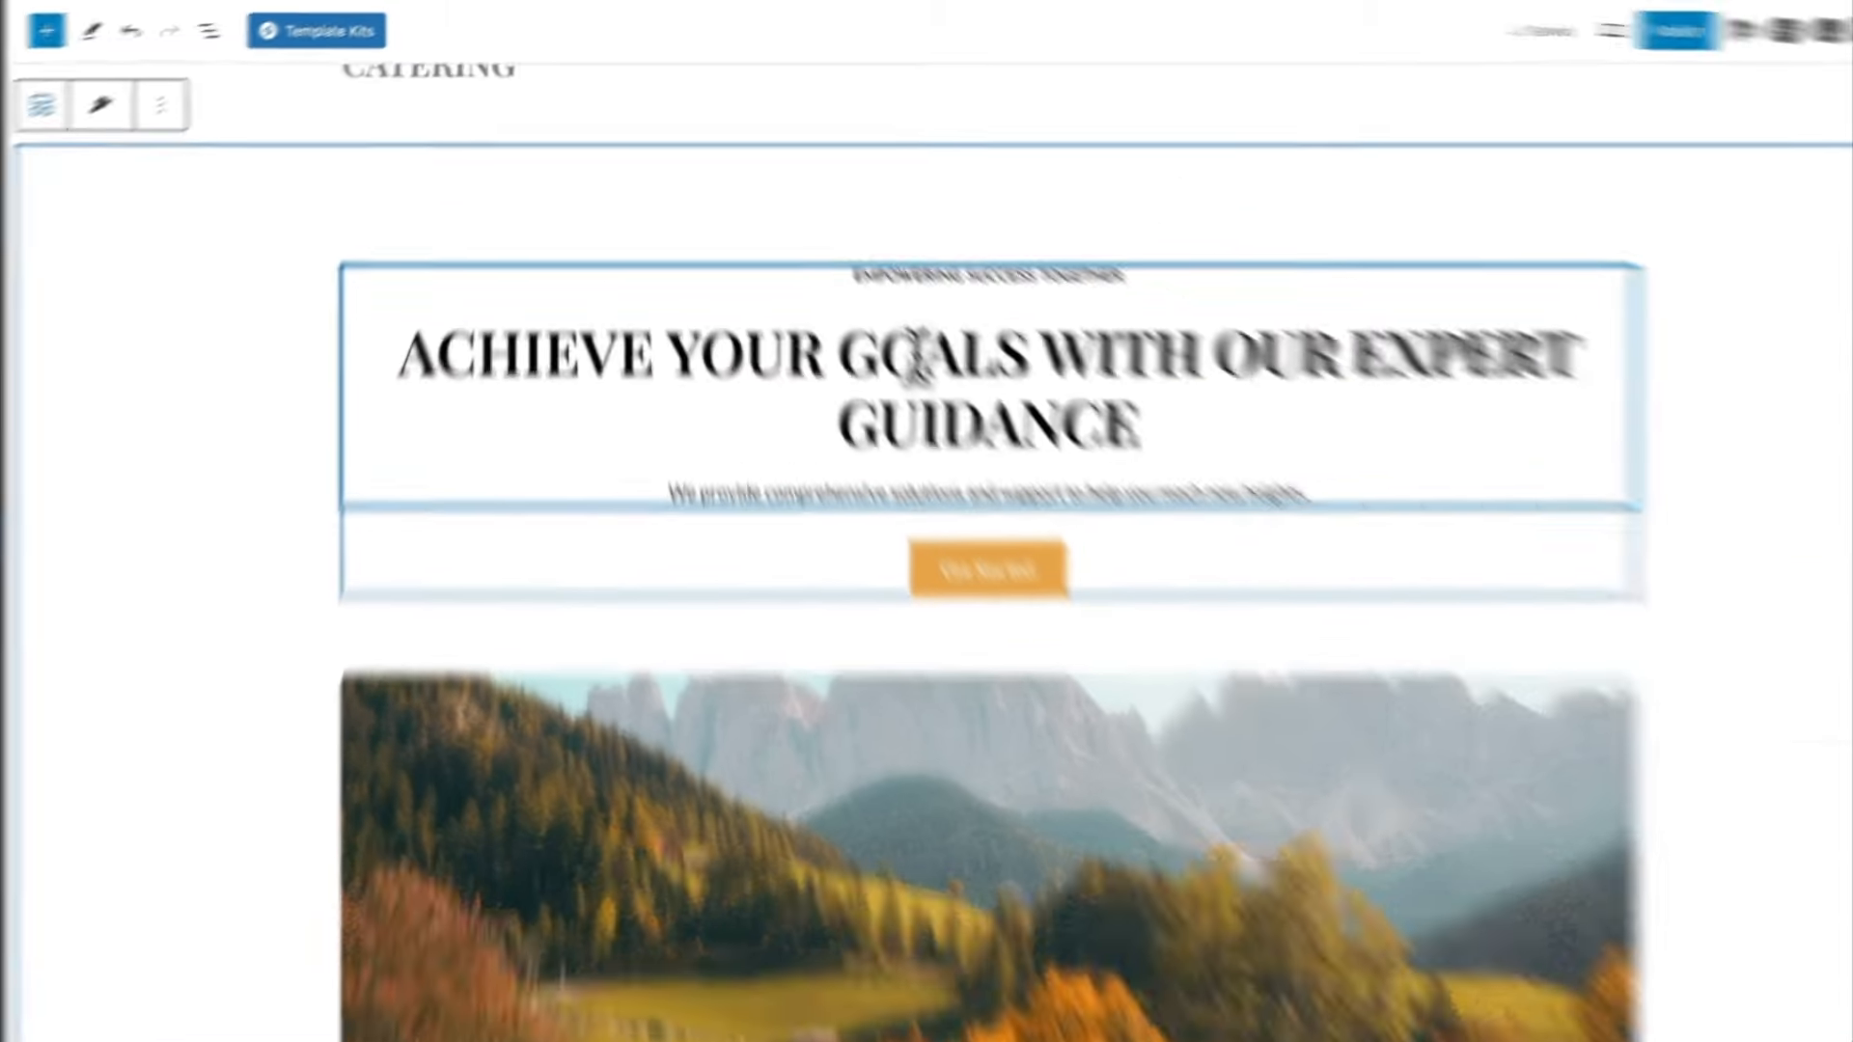
{"action": "left_click", "coordinate": [895, 318]}
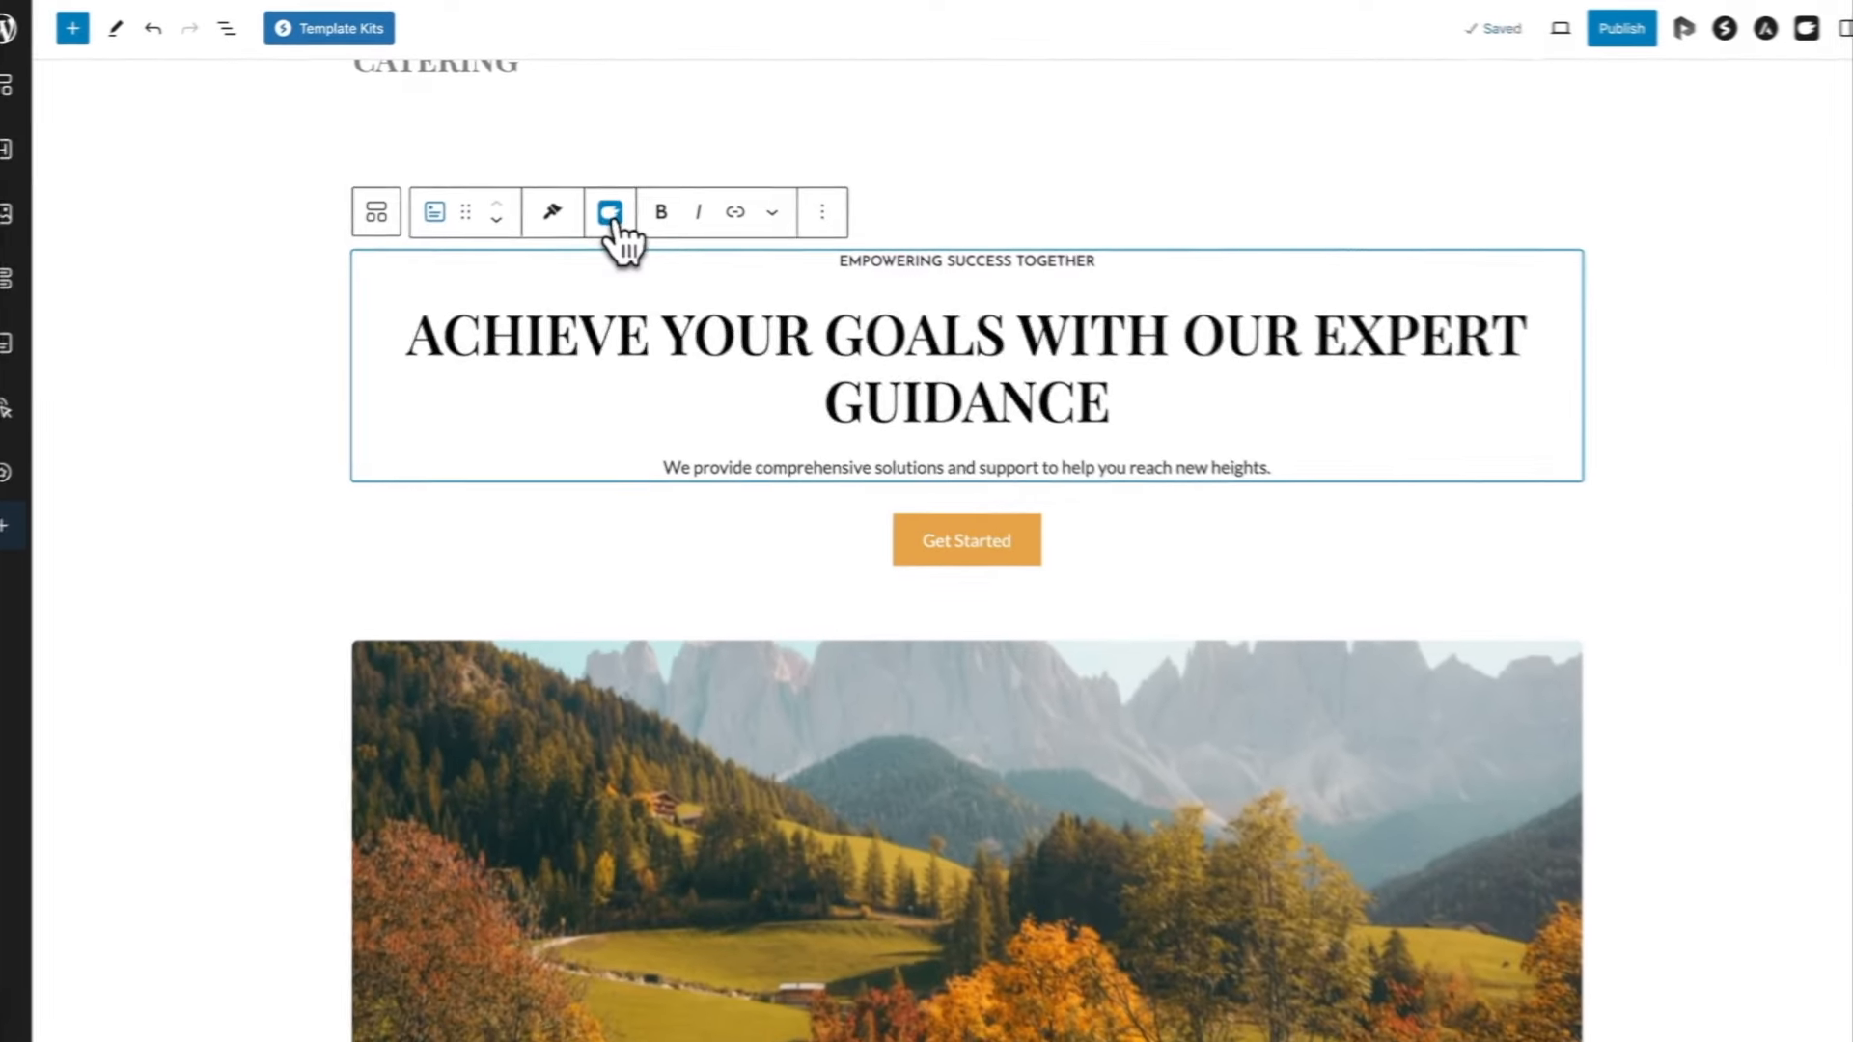
{"action": "left_click", "coordinate": [649, 403]}
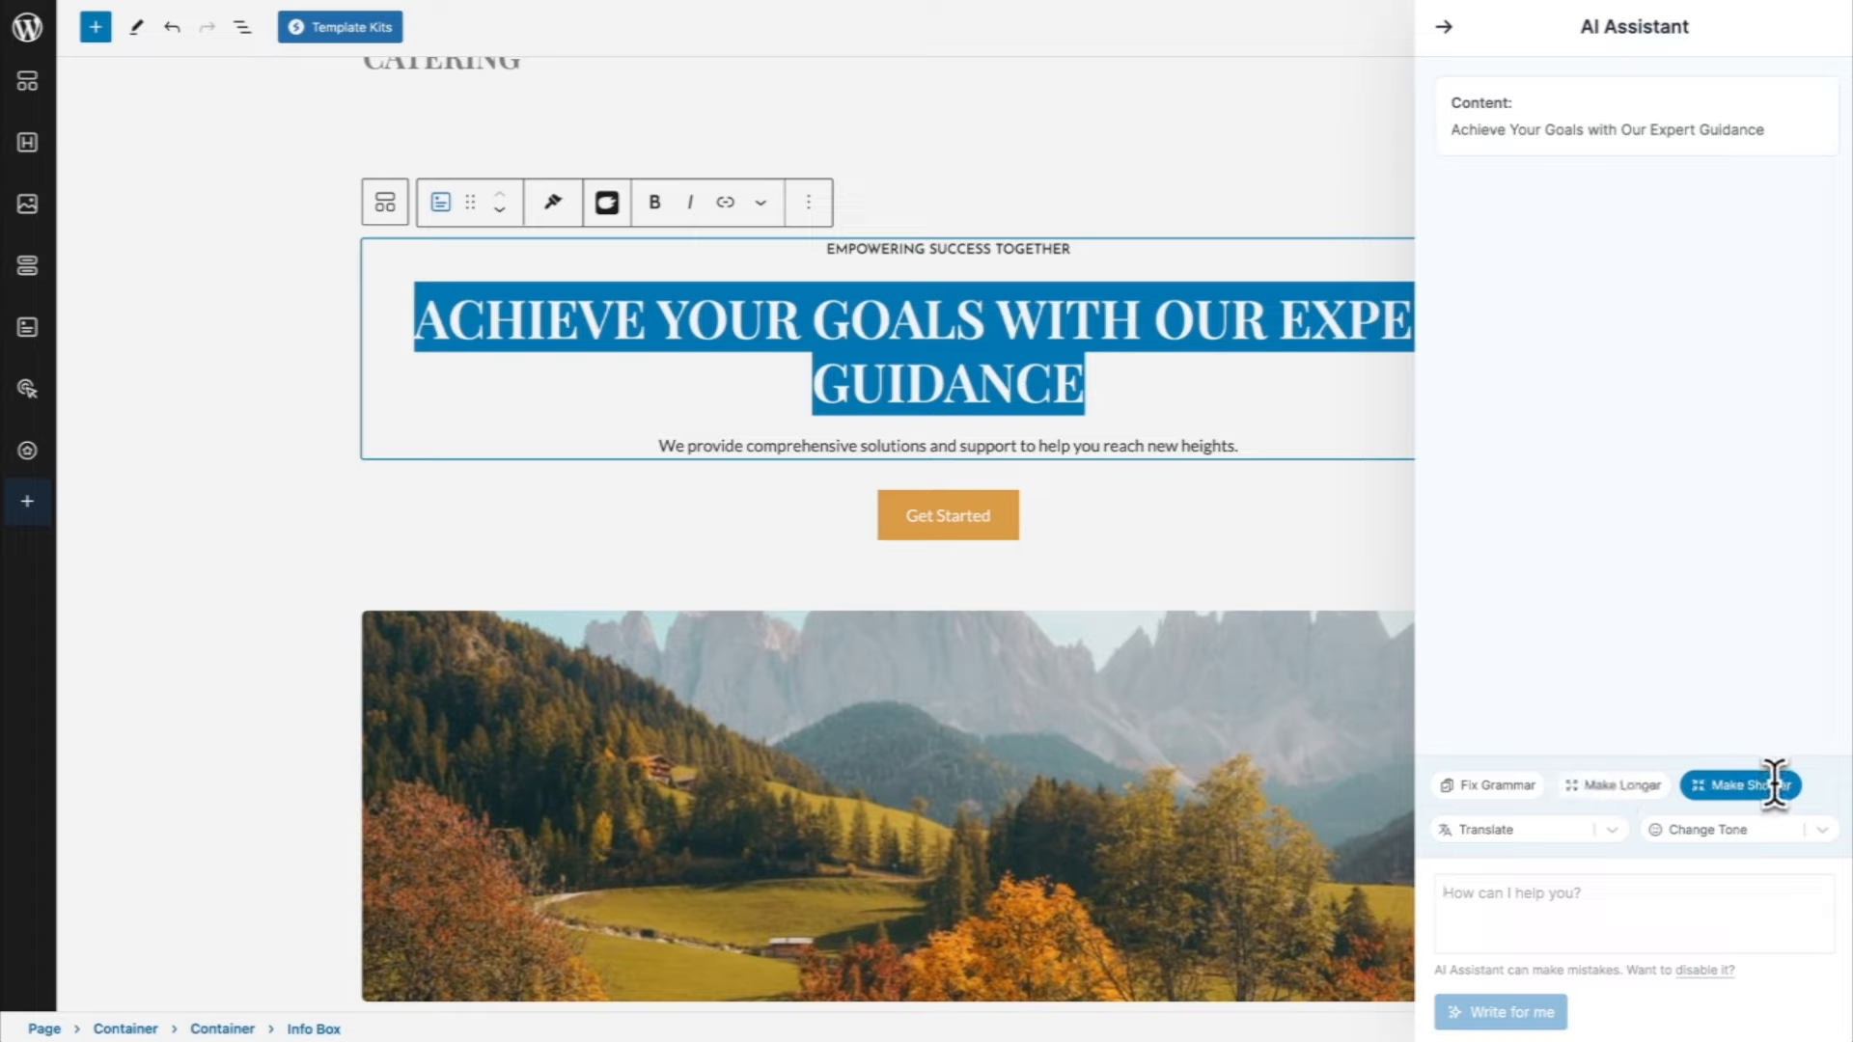
{"action": "left_click", "coordinate": [1553, 902]}
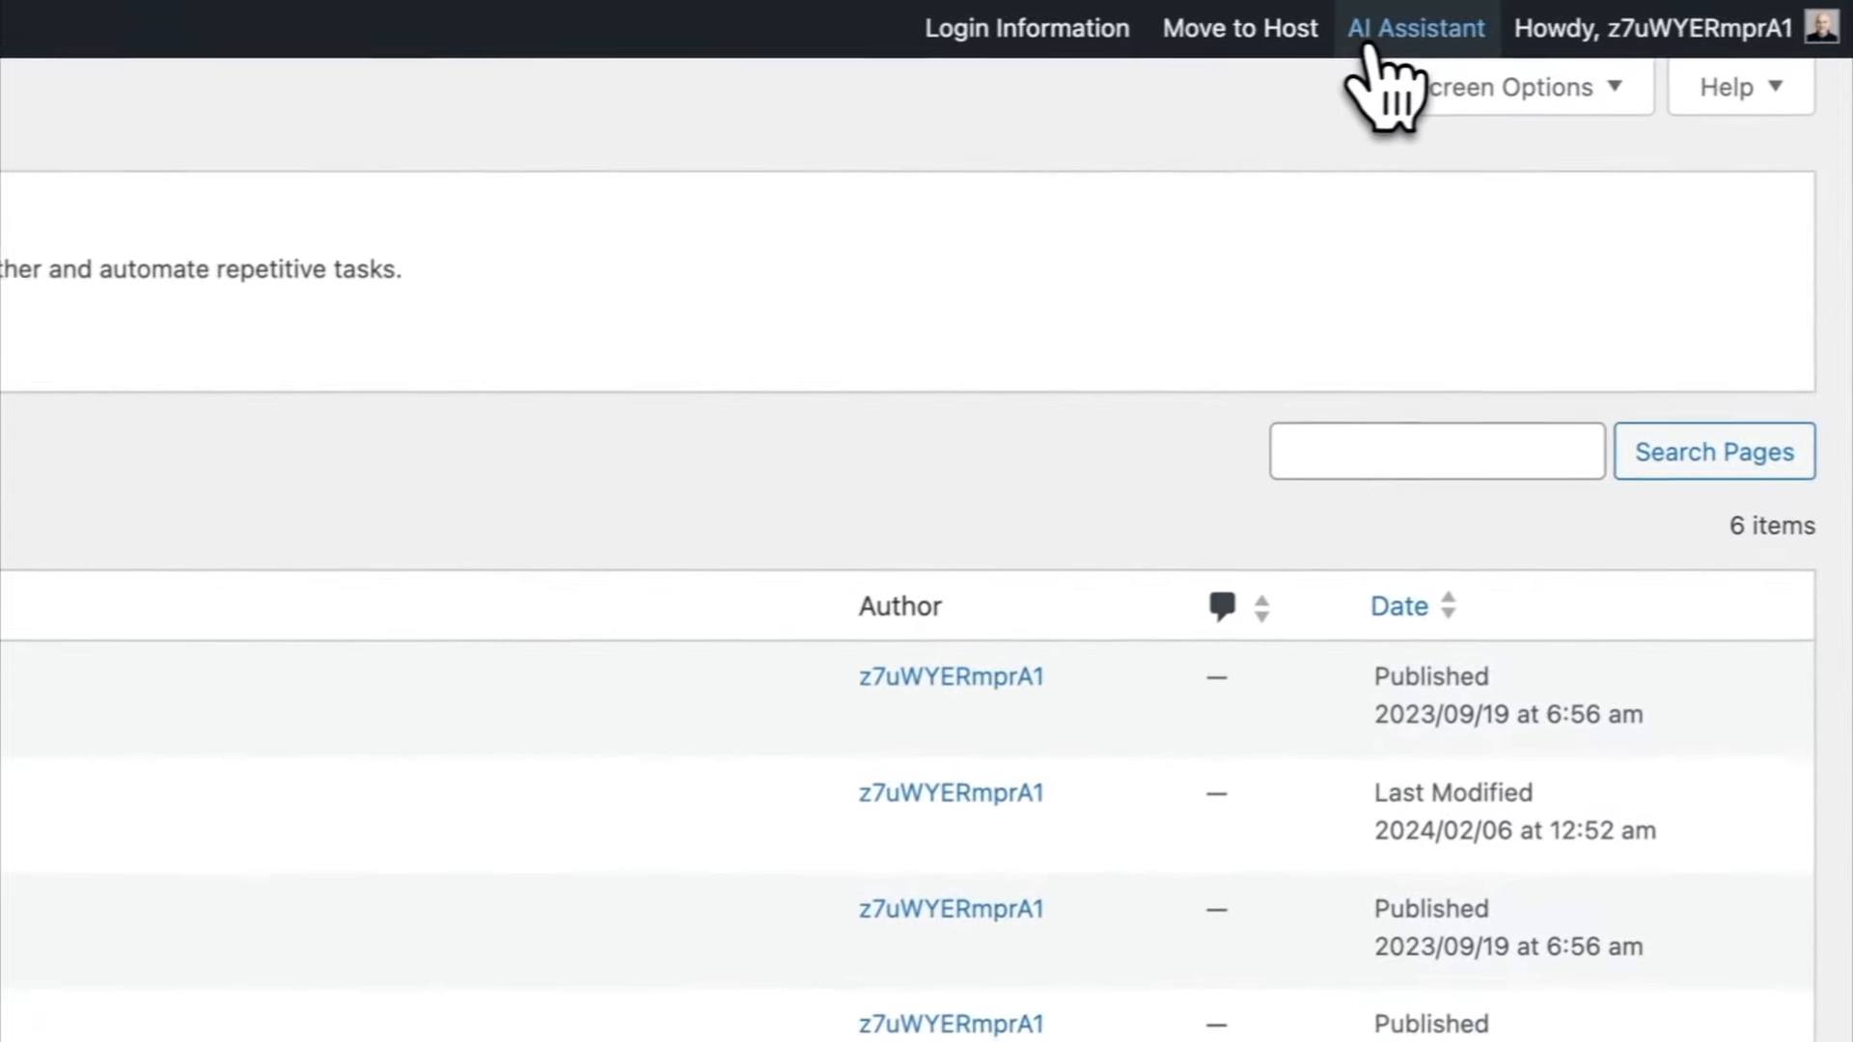
Step: Open the AI Assistant from the dashboard's Pages list
{"action": "left_click", "coordinate": [1371, 50]}
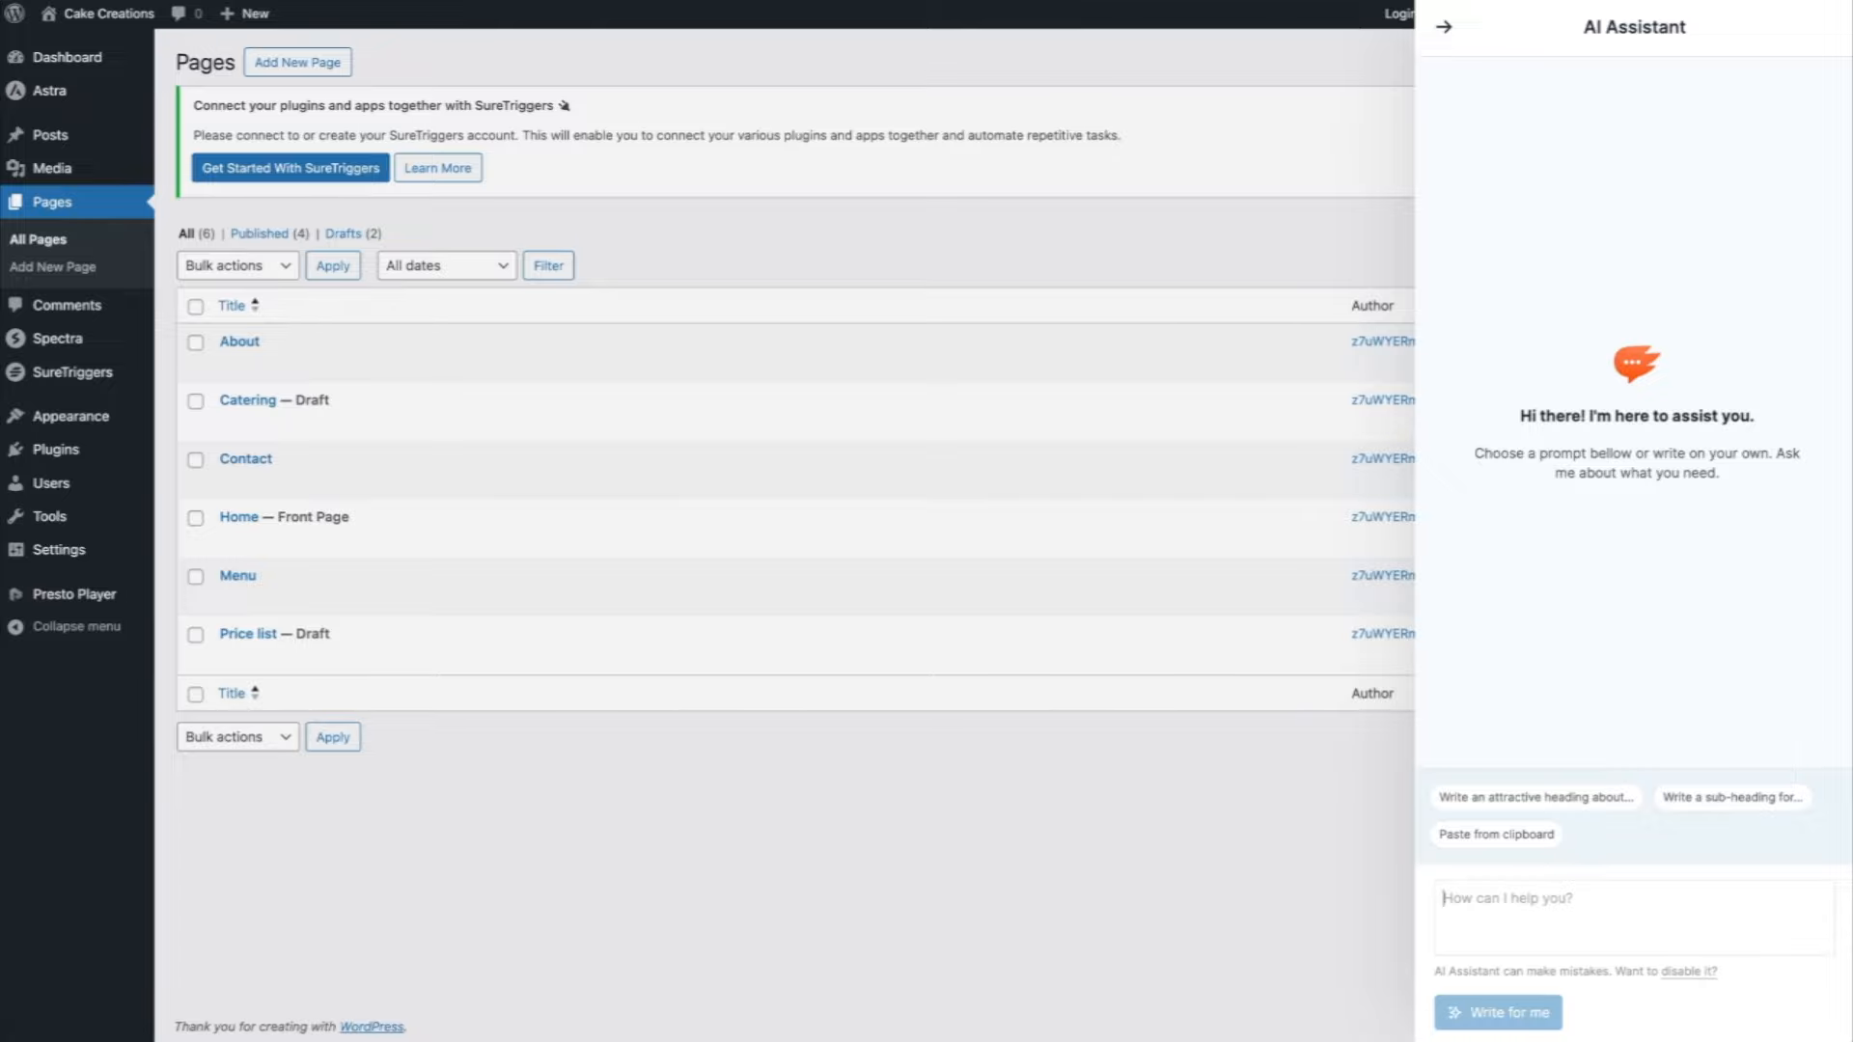
Step: Close the AI Assistant on the WordPress Pages list
{"action": "left_click", "coordinate": [1444, 27]}
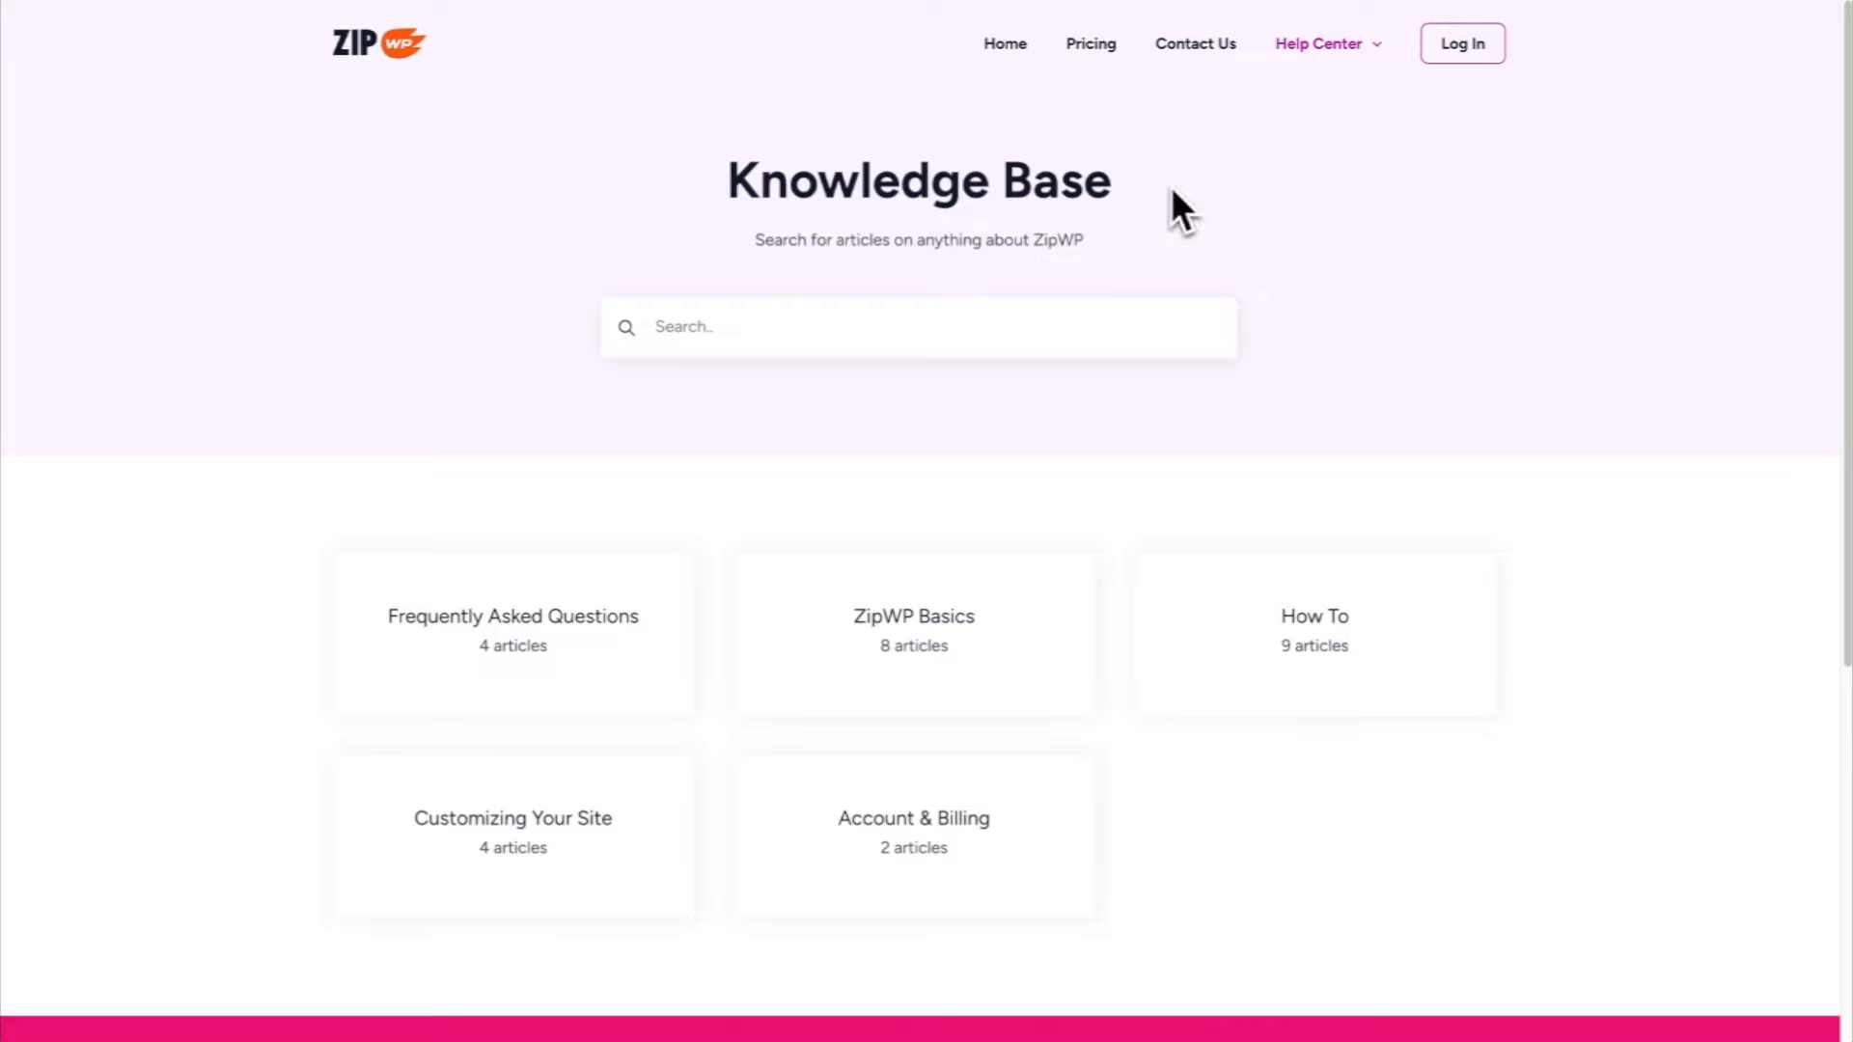
Step: View the What's New in ZipWP page from the website's Help Center, and return to the ZipWP home page
{"action": "mouse_move", "coordinate": [1335, 45]}
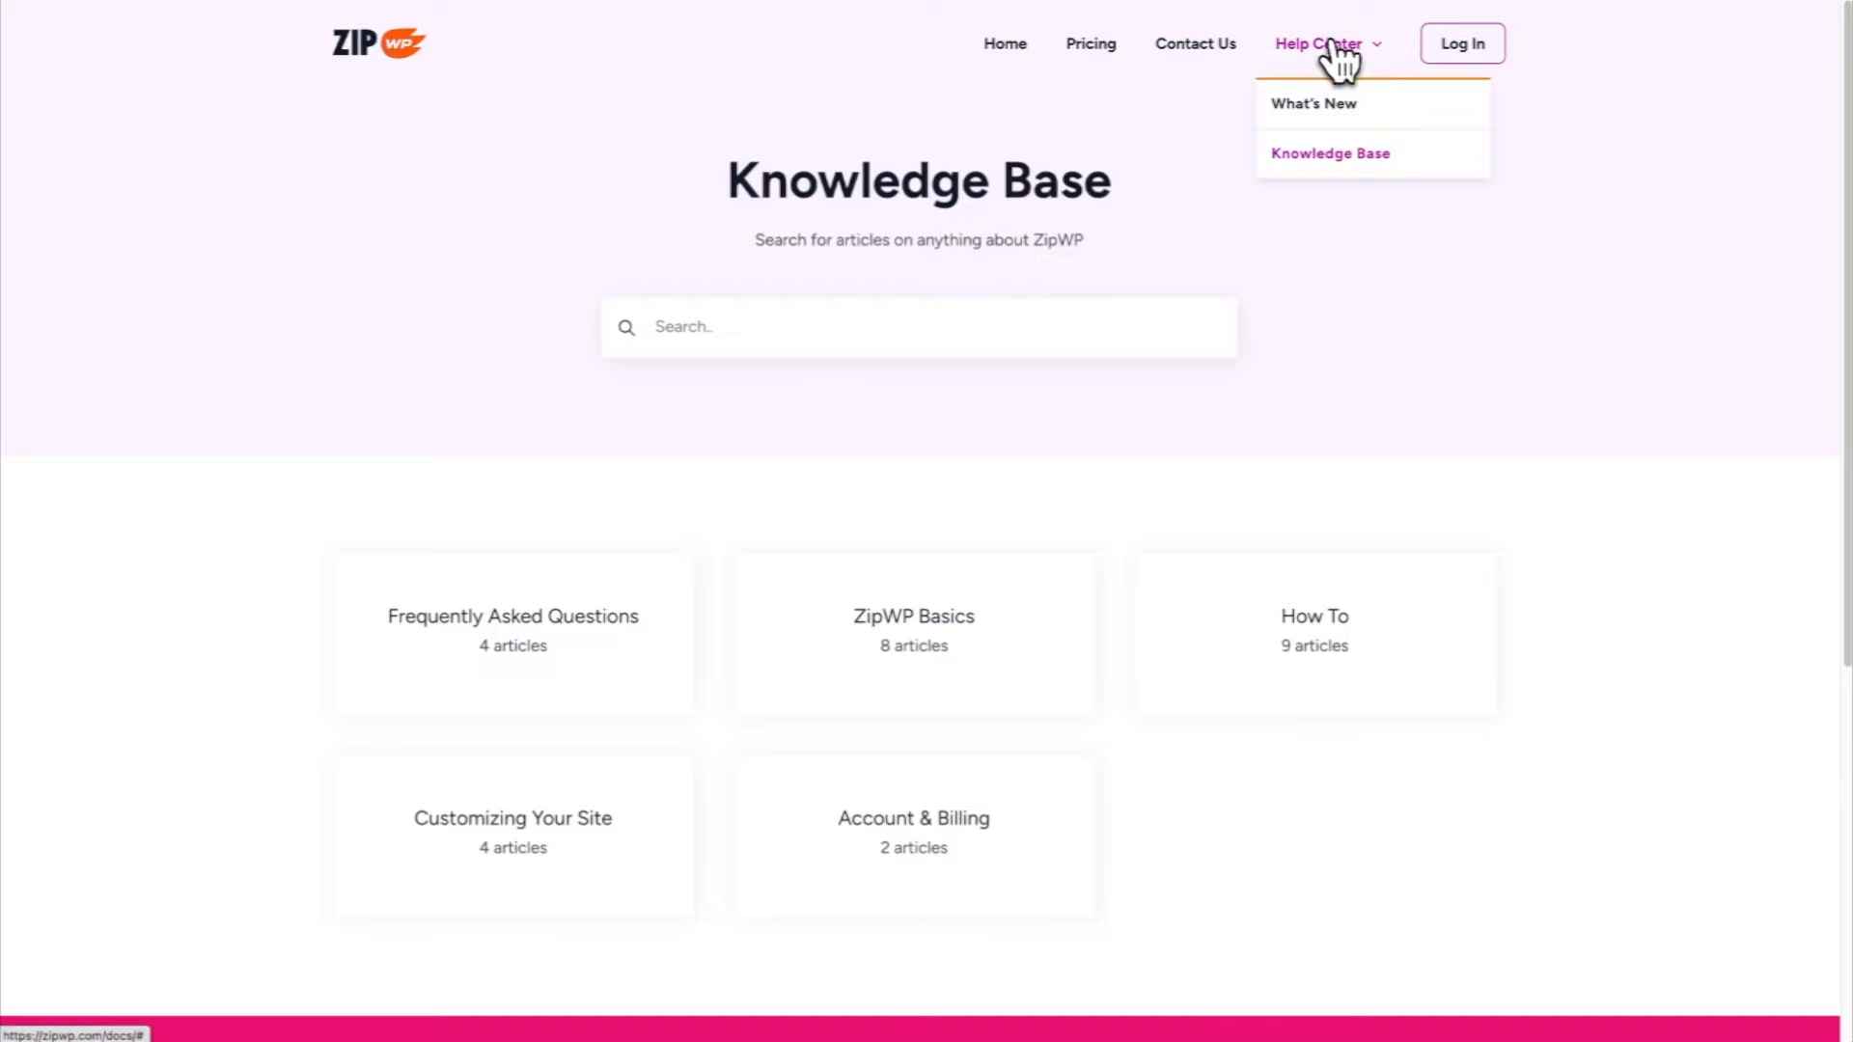
{"action": "left_click", "coordinate": [1329, 103]}
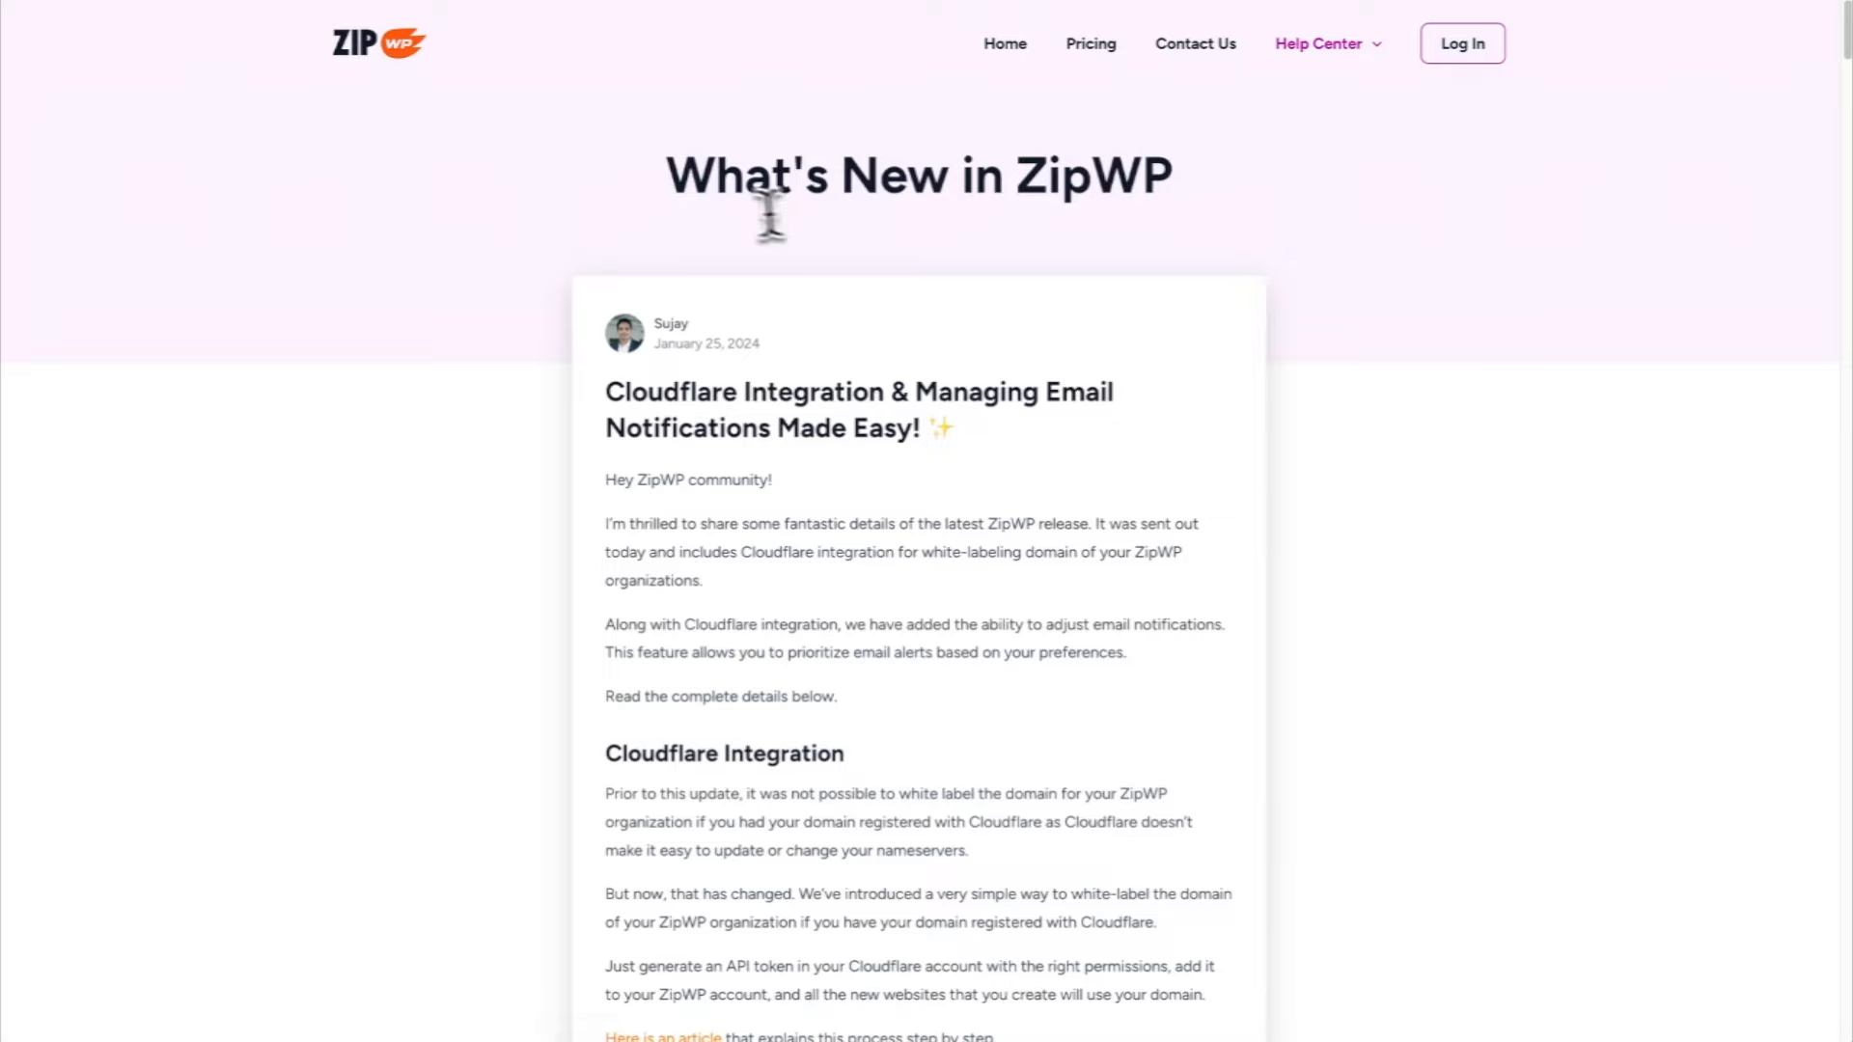
{"action": "left_click_drag", "start_coordinate": [667, 177], "coordinate": [924, 177]}
{"action": "mouse_move", "coordinate": [1318, 46]}
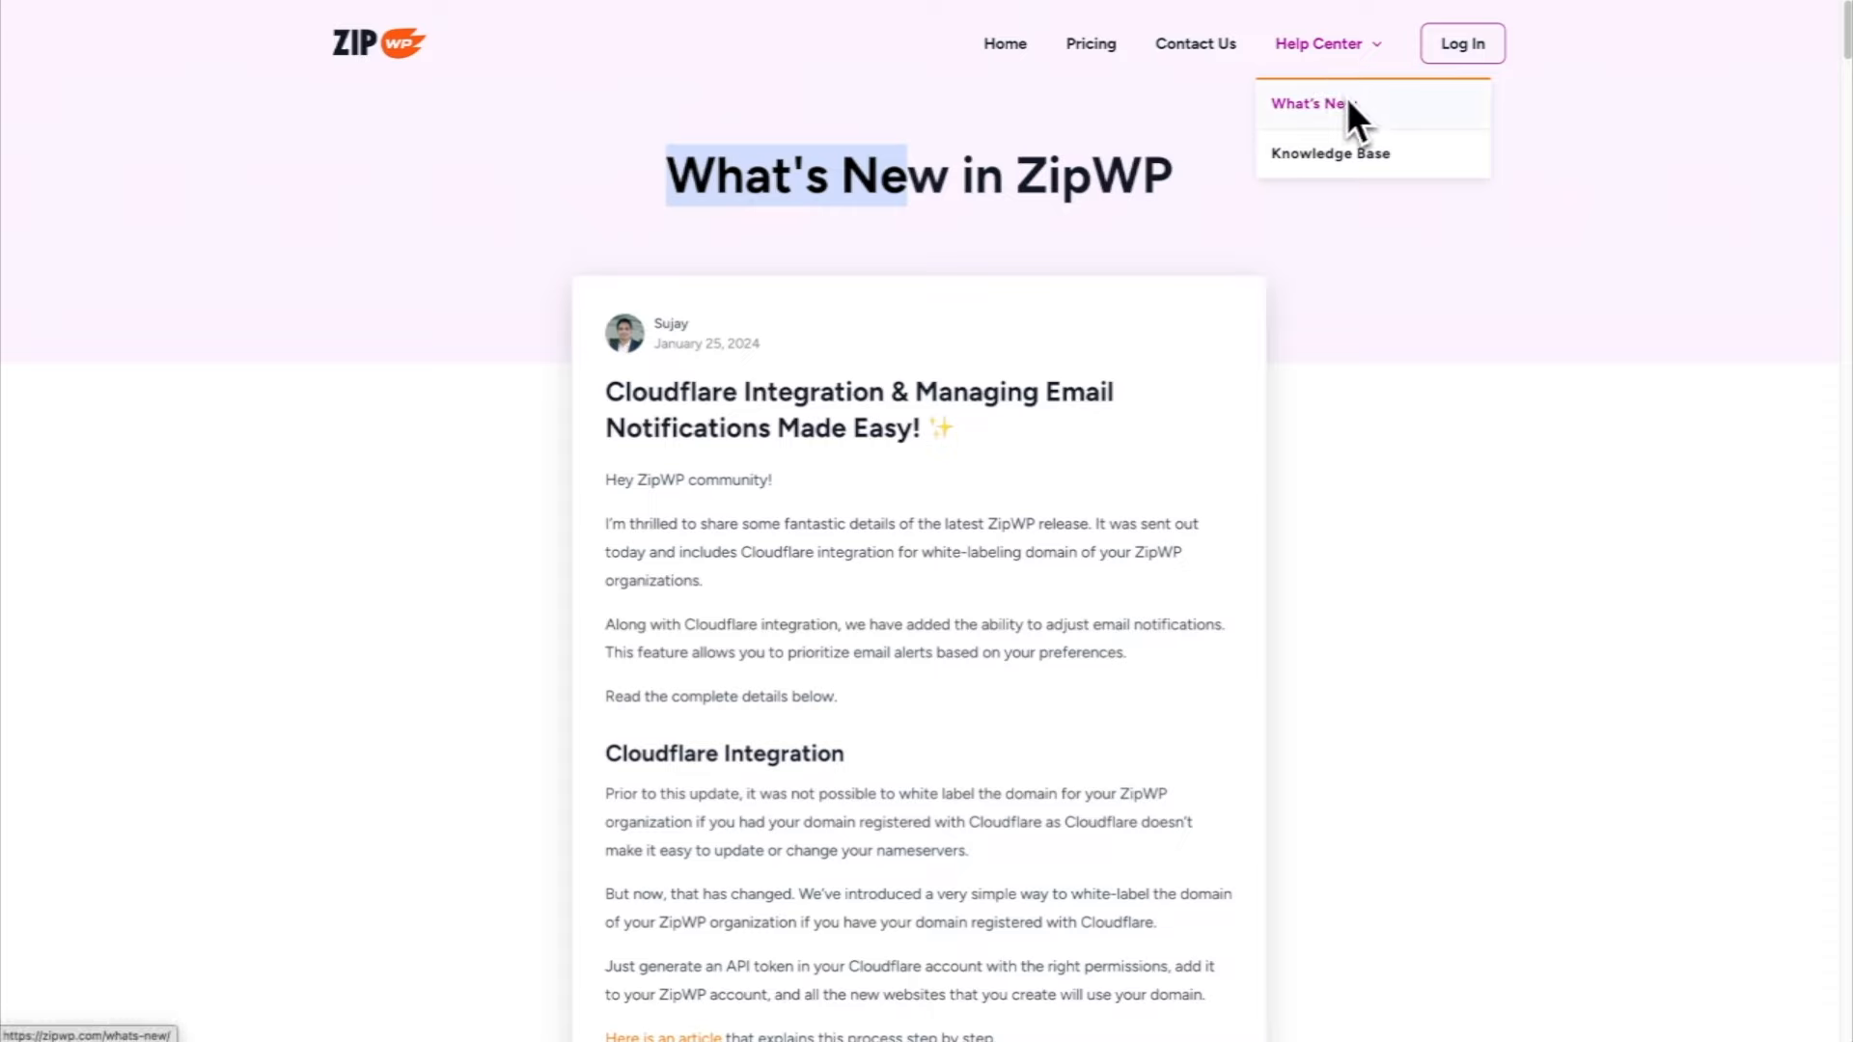
{"action": "left_click", "coordinate": [1197, 185]}
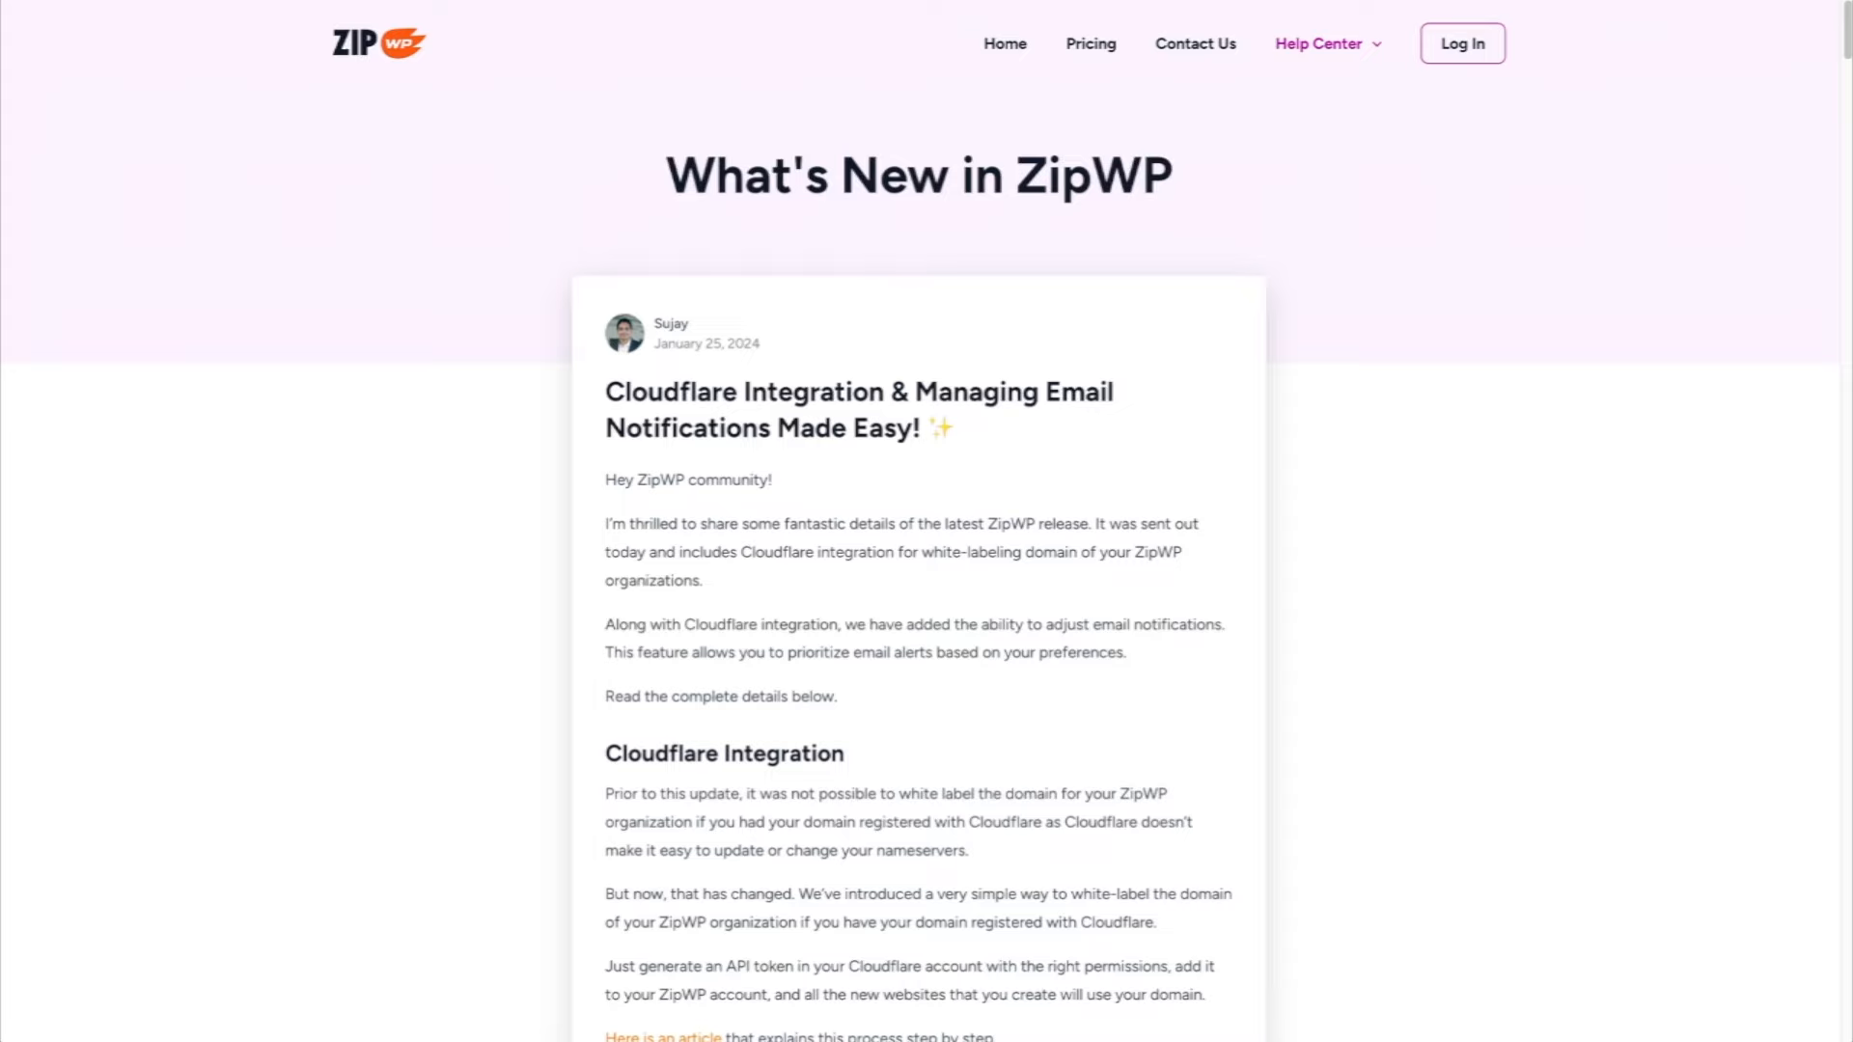
{"action": "left_click", "coordinate": [349, 62]}
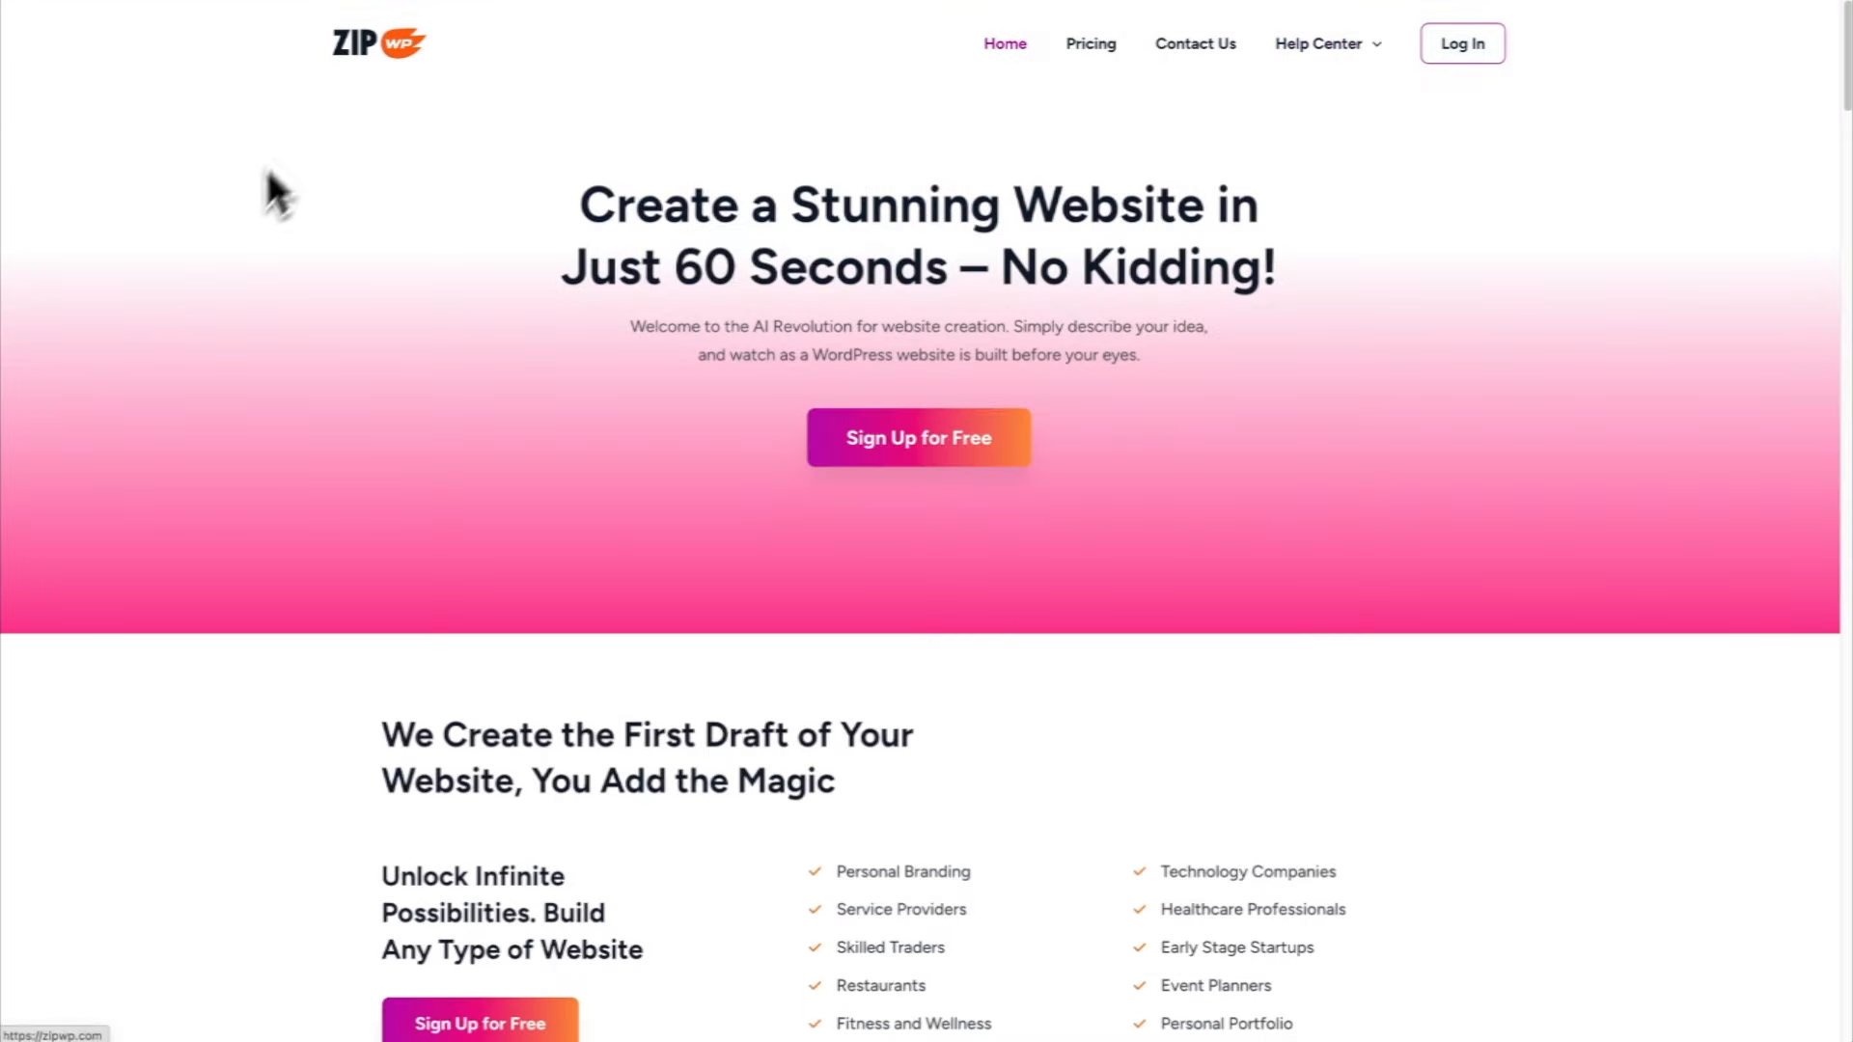